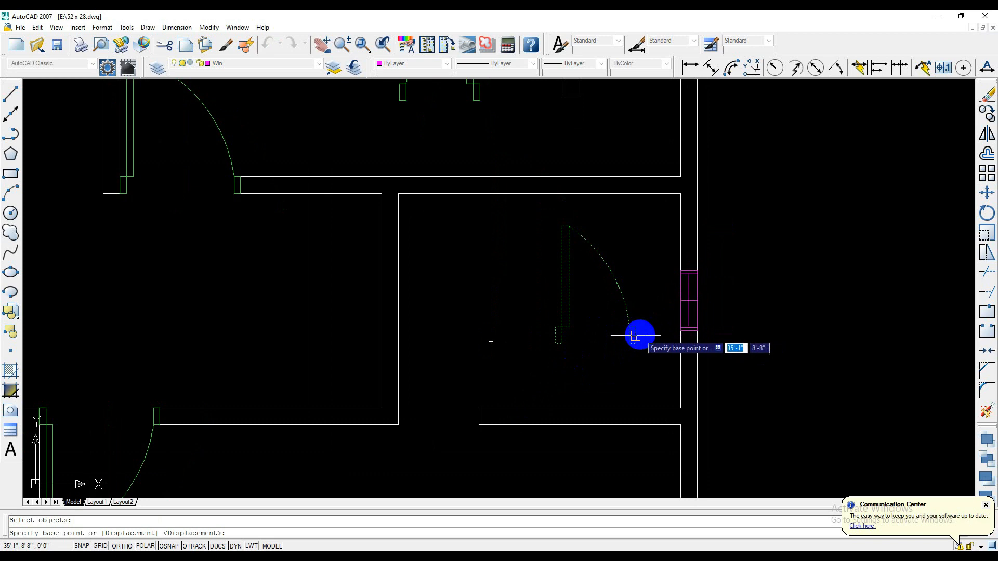
# Turn Ortho off and move the selected door by its right jamb's outer midpoint onto the wall-end midpoint of the east small room's opening.
pyautogui.scroll(3, 630, 334)
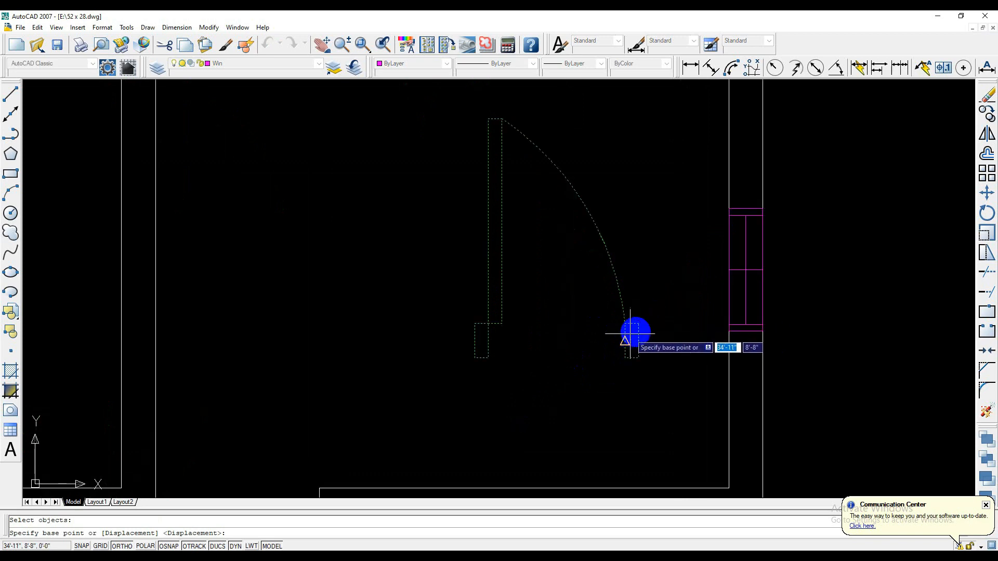
pyautogui.click(630, 333)
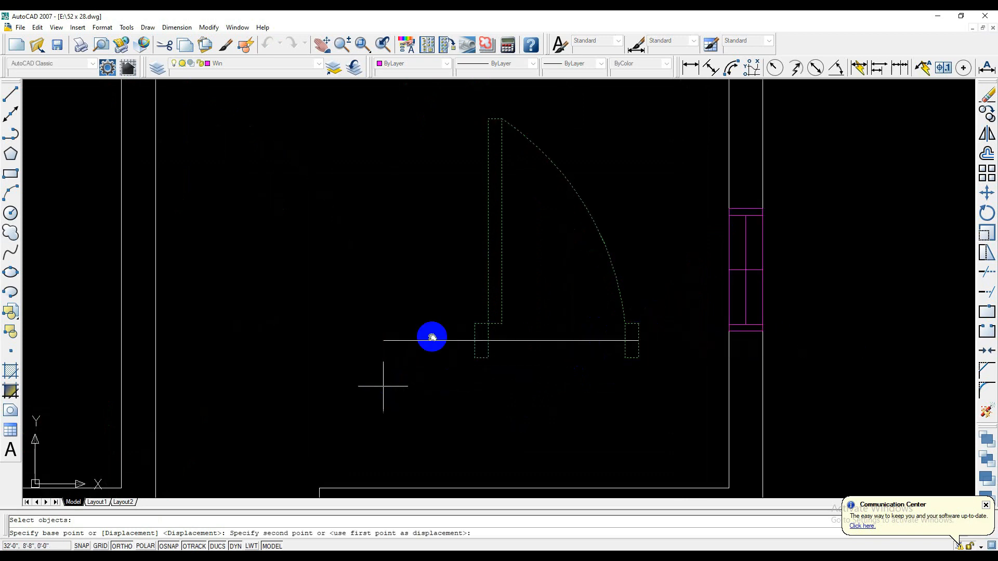
pyautogui.moveTo(432, 337); pyautogui.dragTo(432, 320, button='middle')
pyautogui.scroll(-2, 420, 343)
pyautogui.press('F8')
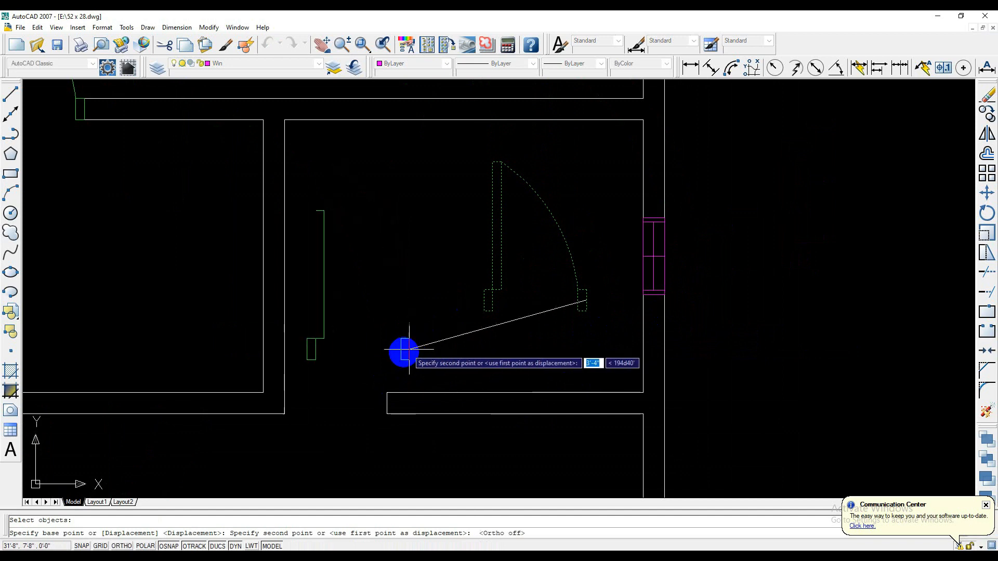
pyautogui.scroll(-4, 445, 316)
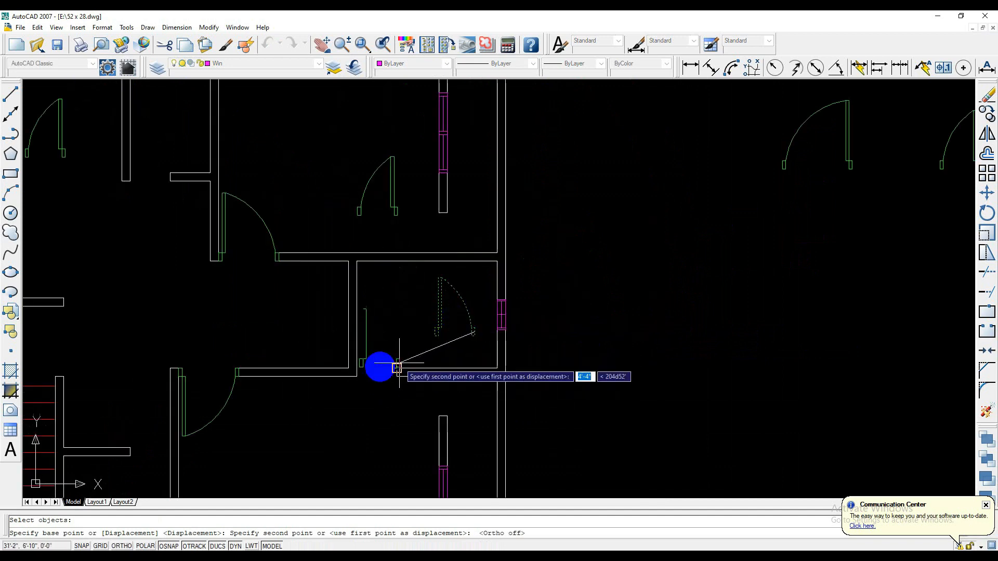
pyautogui.scroll(-2, 468, 354)
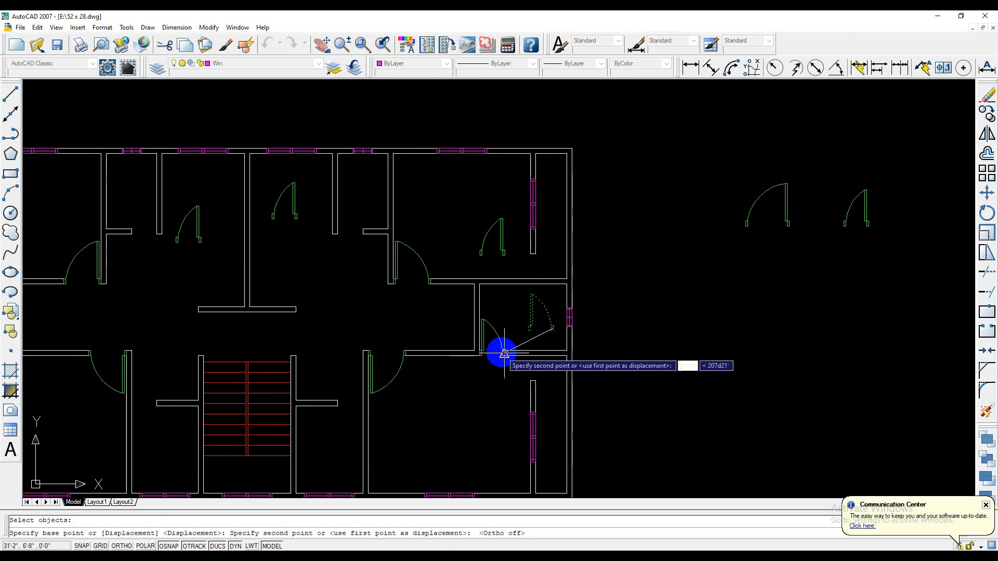
pyautogui.scroll(-1, 494, 365)
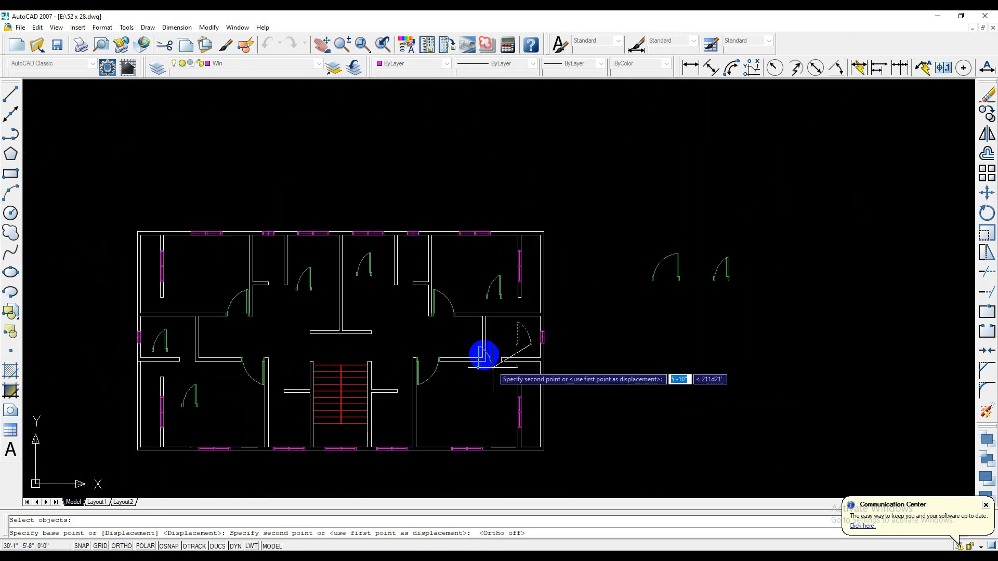
pyautogui.scroll(2, 493, 364)
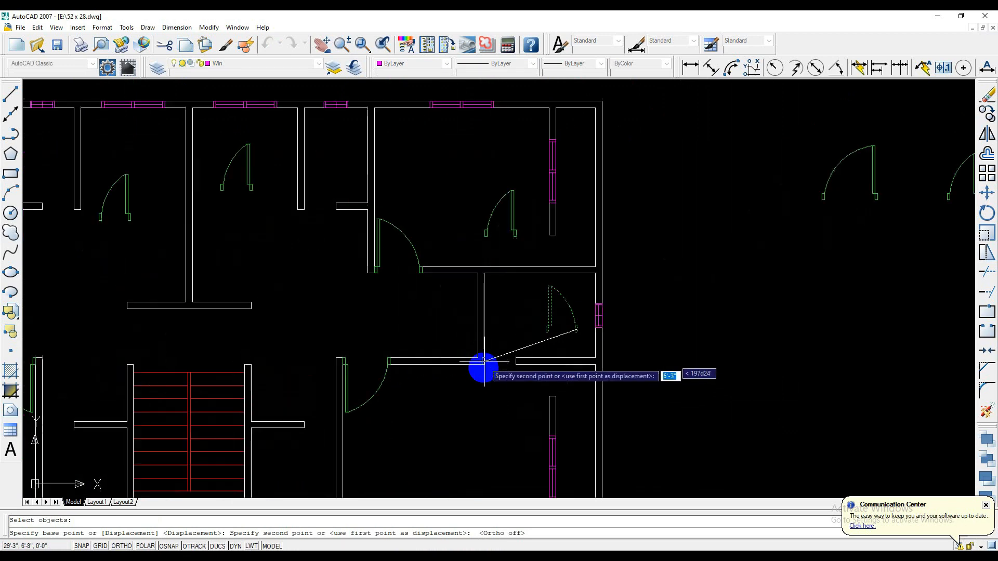
pyautogui.click(516, 361)
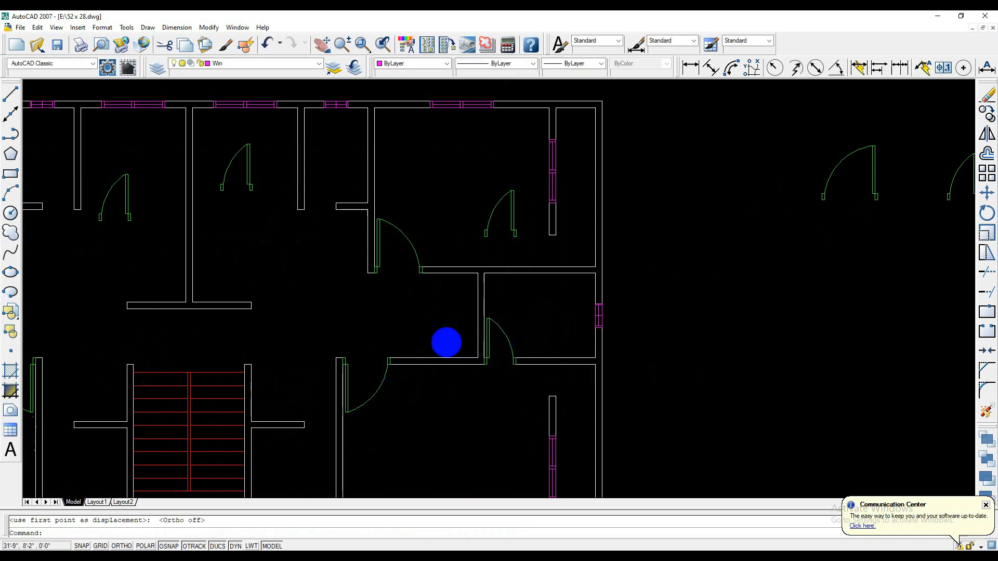
# Examine the whole floor plan, checking the fitted doors against the wall openings that still have none.
pyautogui.scroll(2, 472, 339)
pyautogui.moveTo(632, 304); pyautogui.dragTo(646, 298, button='middle')
pyautogui.scroll(-1, 390, 328)
pyautogui.scroll(5, 374, 334)
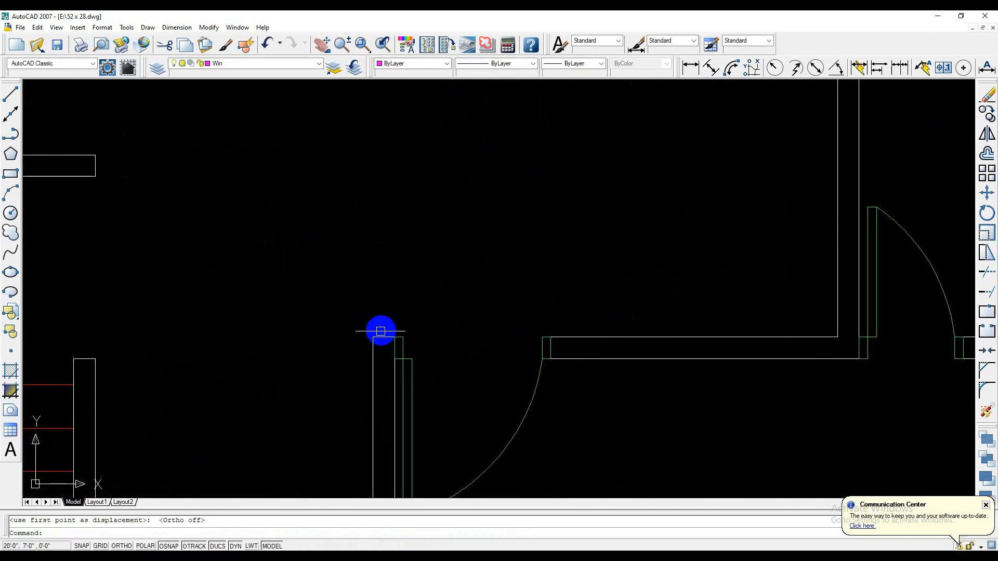
pyautogui.scroll(-1, 384, 333)
pyautogui.moveTo(383, 331)
pyautogui.mouseDown(button='middle')
pyautogui.moveTo(448, 342)
pyautogui.moveTo(512, 287)
pyautogui.mouseUp(button='middle')
pyautogui.scroll(3, 492, 271)
pyautogui.scroll(-1, 462, 262)
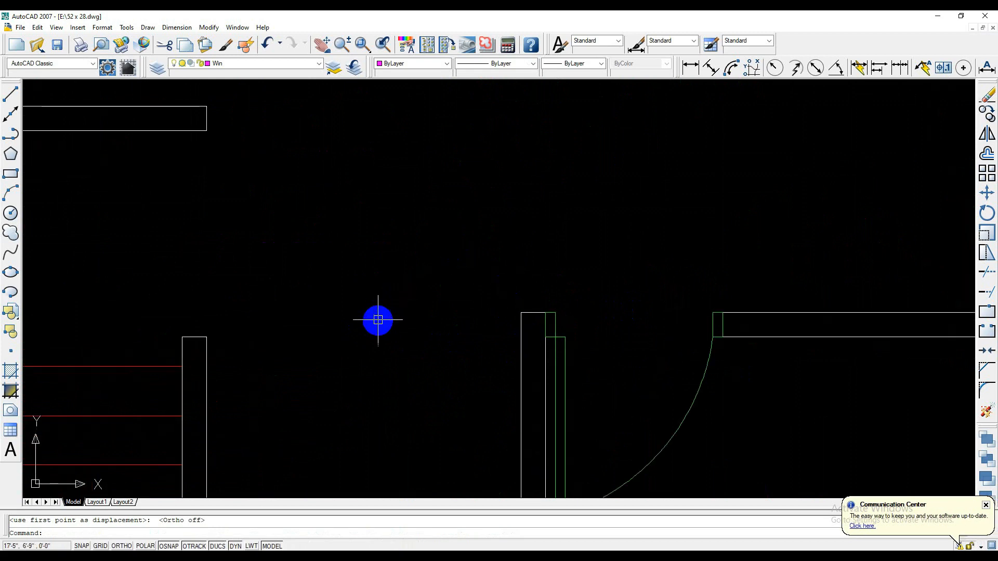
pyautogui.scroll(-4, 403, 357)
pyautogui.scroll(-1, 400, 356)
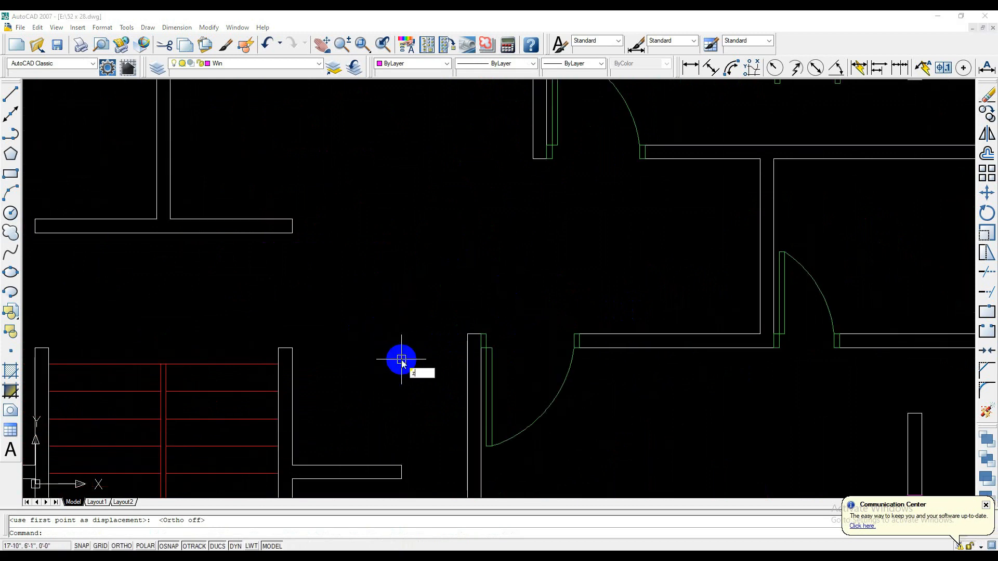
pyautogui.press('Return')
pyautogui.press('Return')
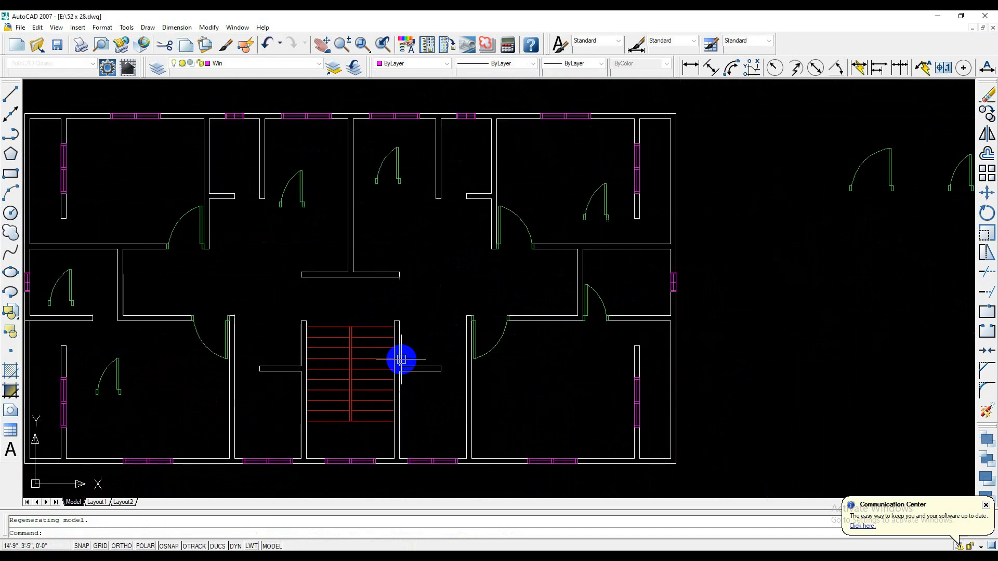
pyautogui.scroll(-5, 393, 314)
pyautogui.moveTo(368, 311); pyautogui.dragTo(503, 334, button='middle')
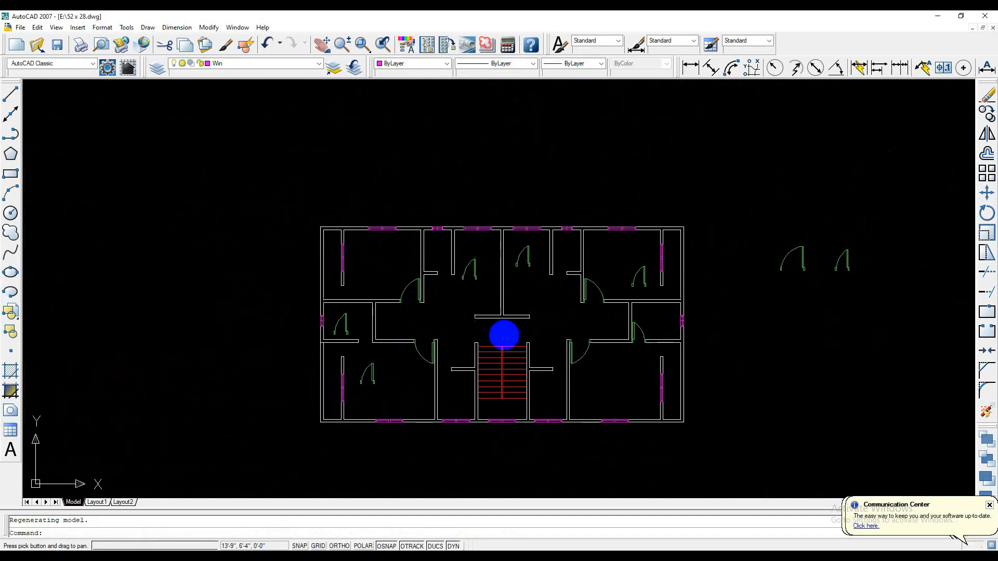
pyautogui.scroll(3, 492, 324)
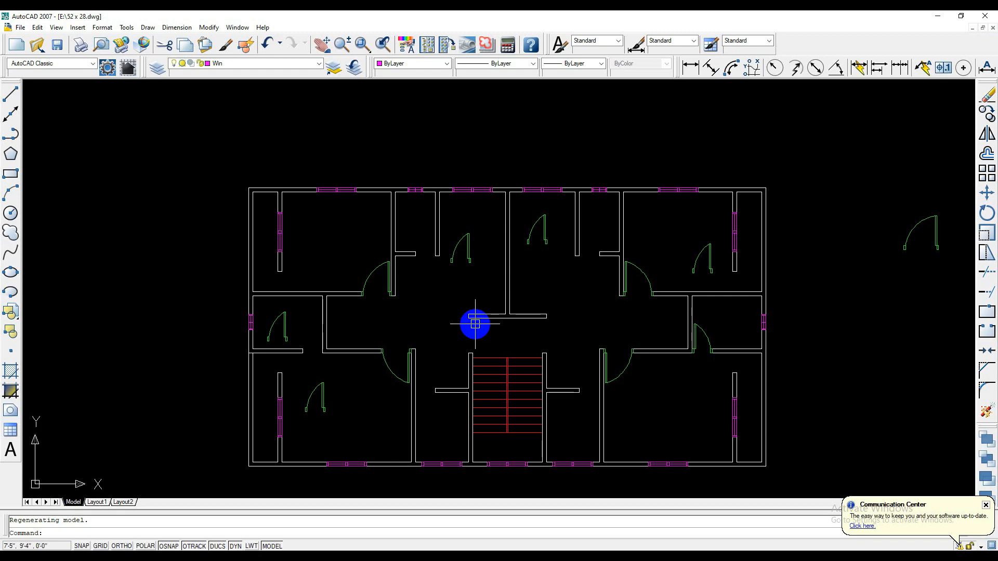
pyautogui.moveTo(475, 323); pyautogui.dragTo(481, 326, button='middle')
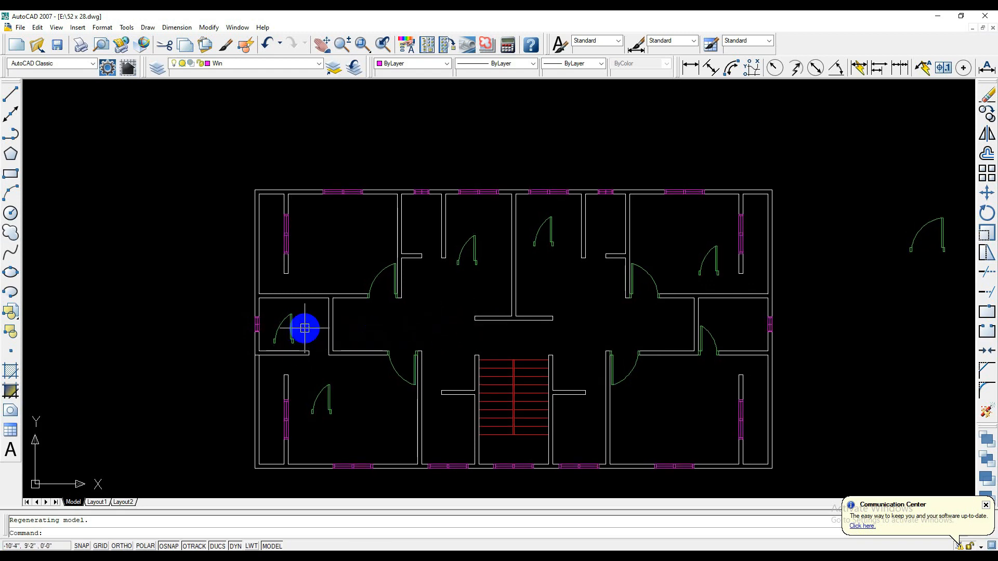
# Move the loose door in the west small room by its left jamb's outer midpoint onto the wall-end midpoint of the room's lower opening.
pyautogui.moveTo(283, 326); pyautogui.dragTo(289, 316, button='middle')
pyautogui.scroll(3, 286, 327)
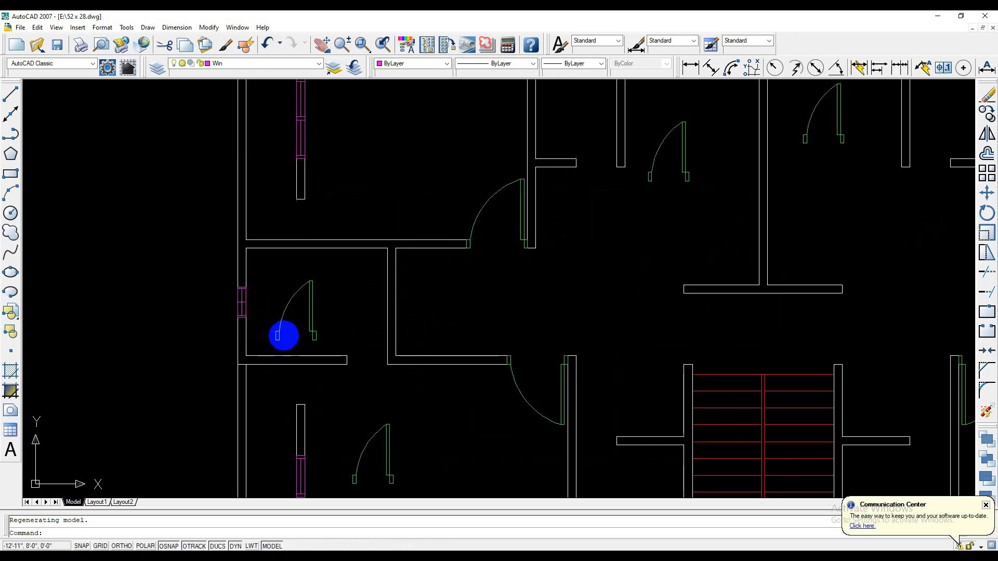
pyautogui.scroll(2, 283, 338)
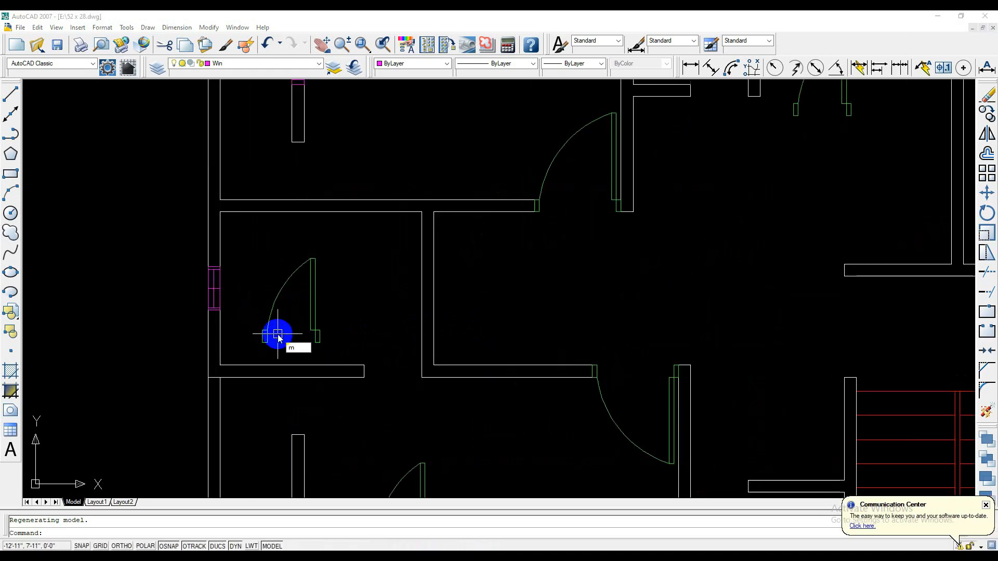
pyautogui.press('Return')
pyautogui.click(274, 335)
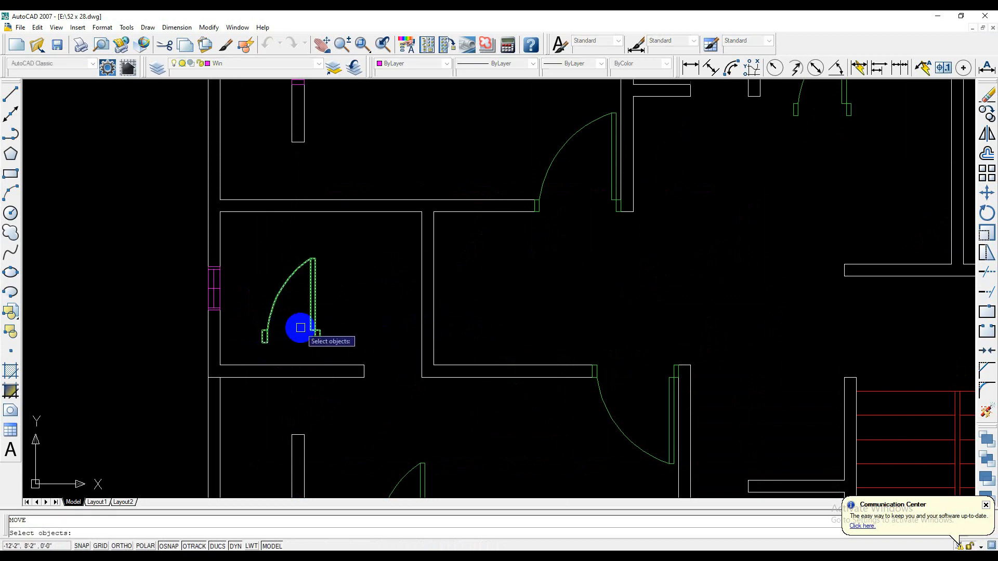
pyautogui.press('Return')
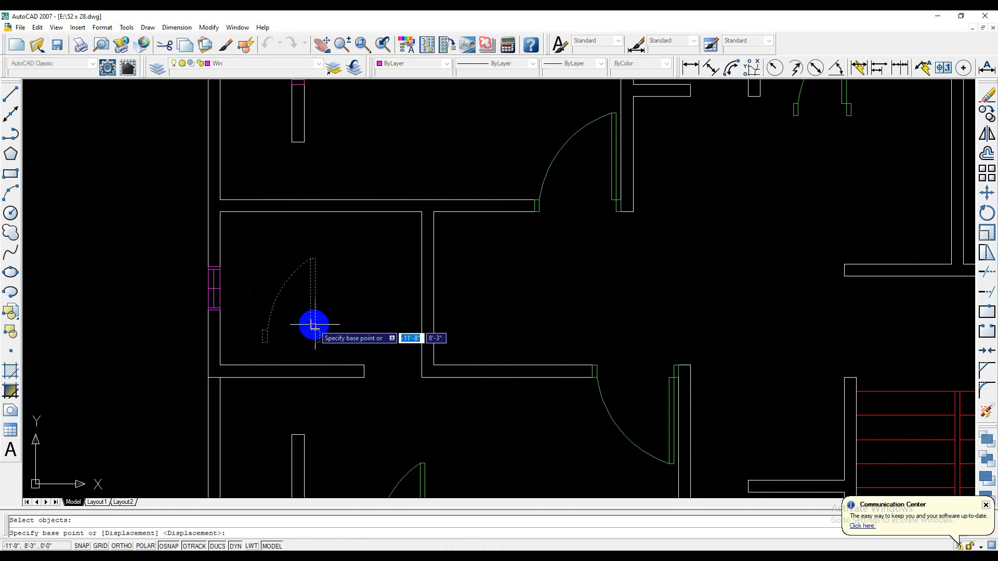
pyautogui.click(262, 337)
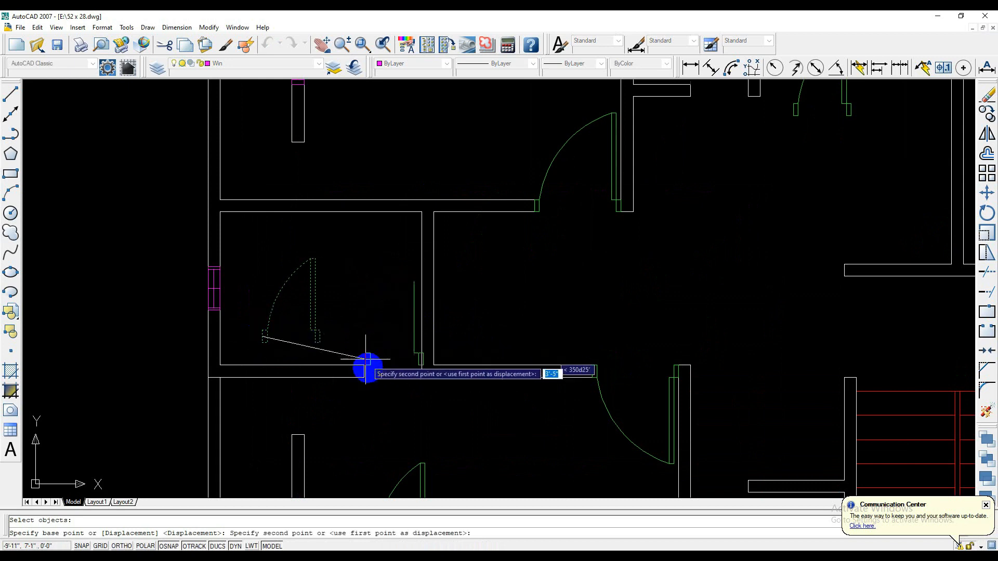
pyautogui.scroll(1, 366, 359)
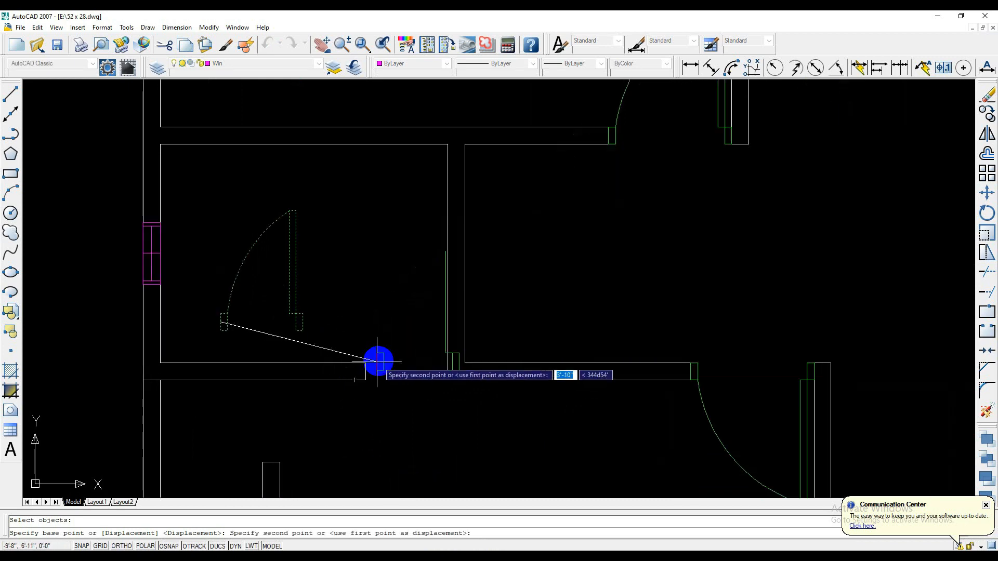
pyautogui.click(365, 372)
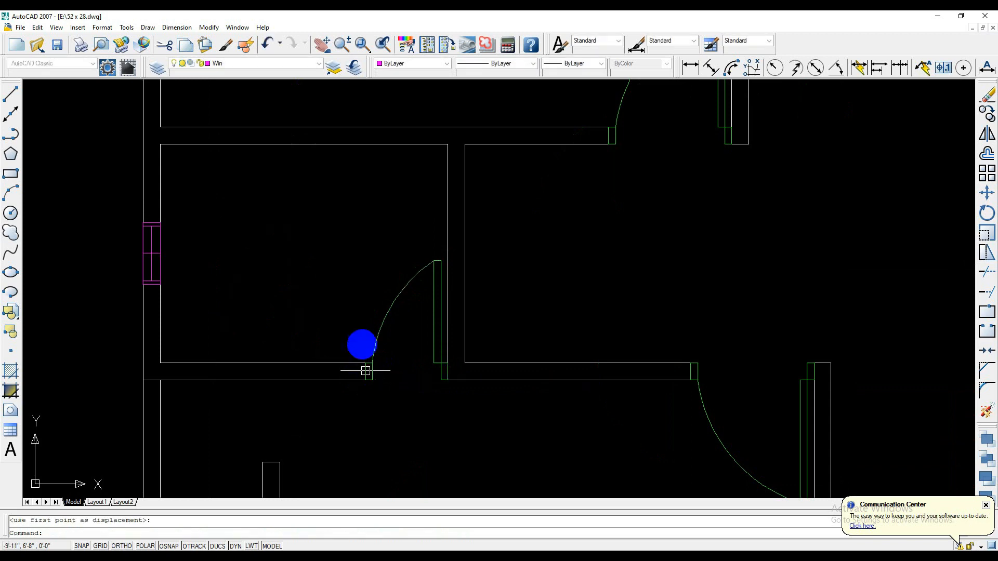
# Move the loose door beside the upper-left bathroom by its left jamb's outer midpoint onto the wall-end midpoint of the bathroom opening.
pyautogui.moveTo(608, 339)
pyautogui.mouseDown(button='middle')
pyautogui.moveTo(386, 324)
pyautogui.moveTo(356, 307)
pyautogui.mouseUp(button='middle')
pyautogui.scroll(-4, 489, 332)
pyautogui.scroll(-1, 381, 296)
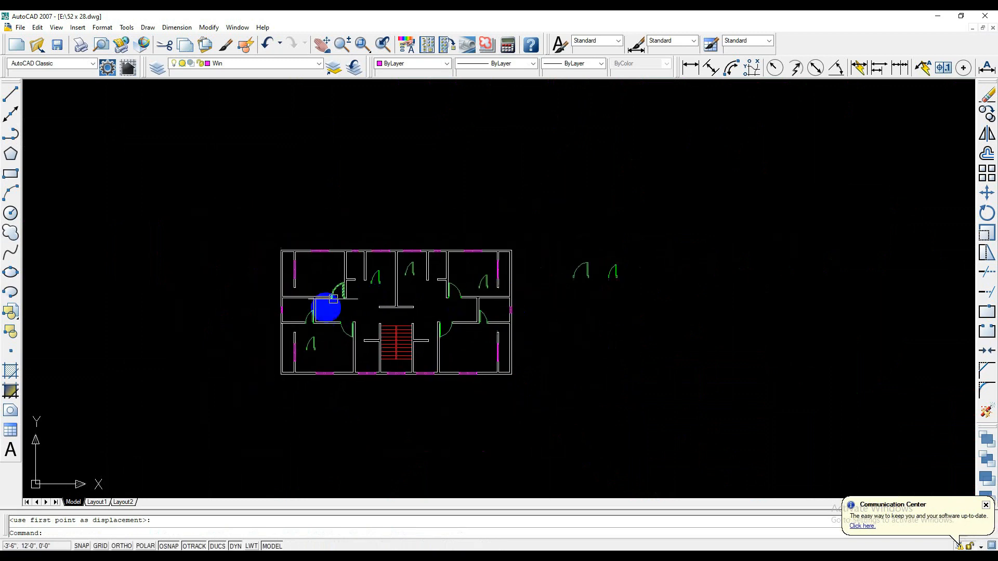
pyautogui.scroll(3, 320, 316)
pyautogui.moveTo(392, 322); pyautogui.dragTo(368, 319, button='middle')
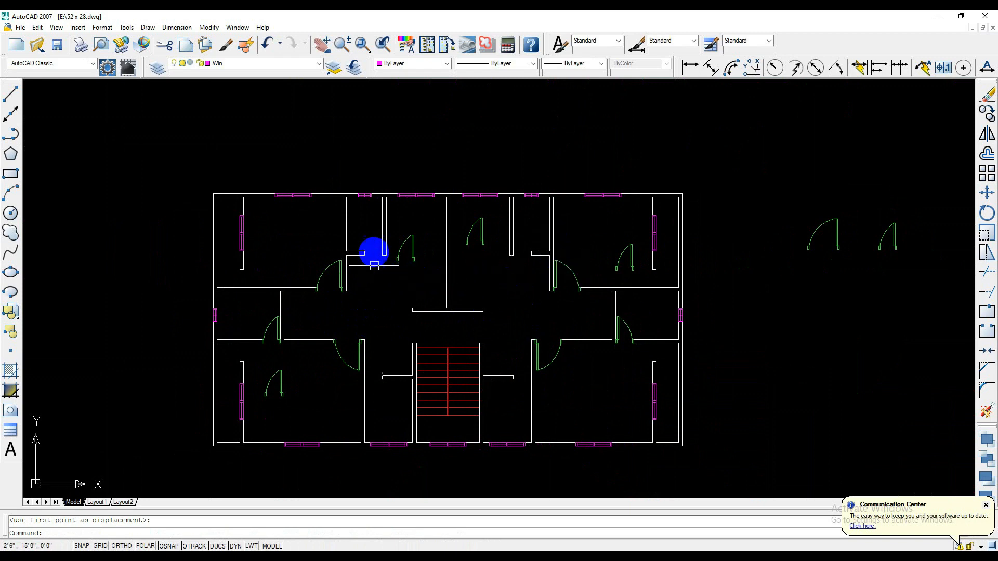
pyautogui.scroll(3, 395, 251)
pyautogui.scroll(-3, 364, 239)
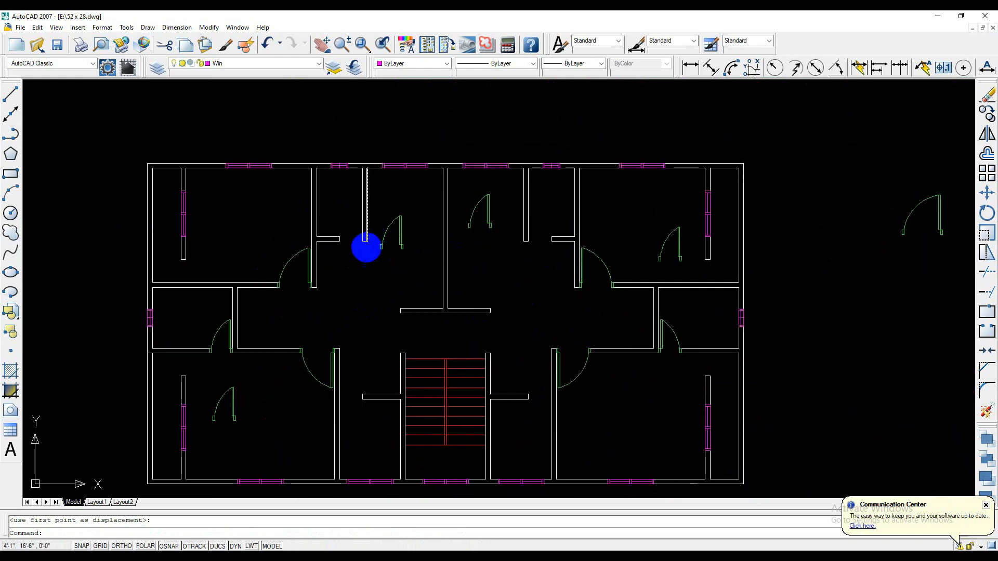
pyautogui.scroll(6, 357, 251)
pyautogui.scroll(-5, 394, 267)
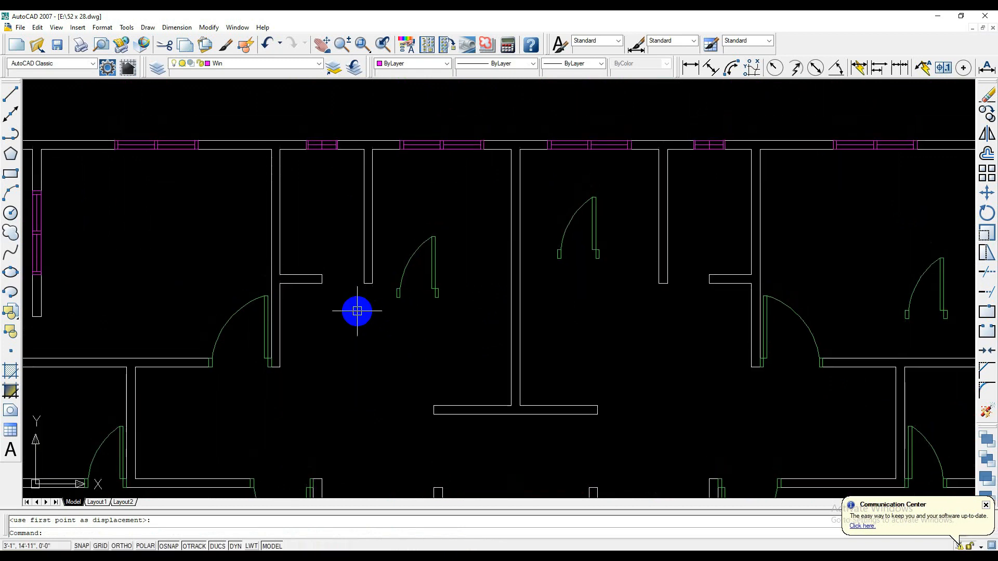
pyautogui.press('Return')
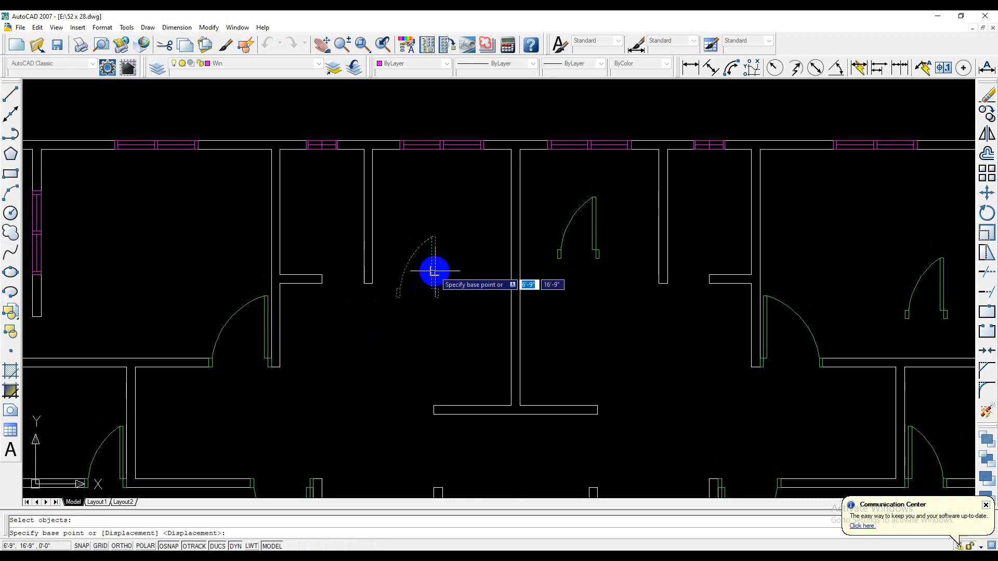
pyautogui.scroll(-2, 396, 301)
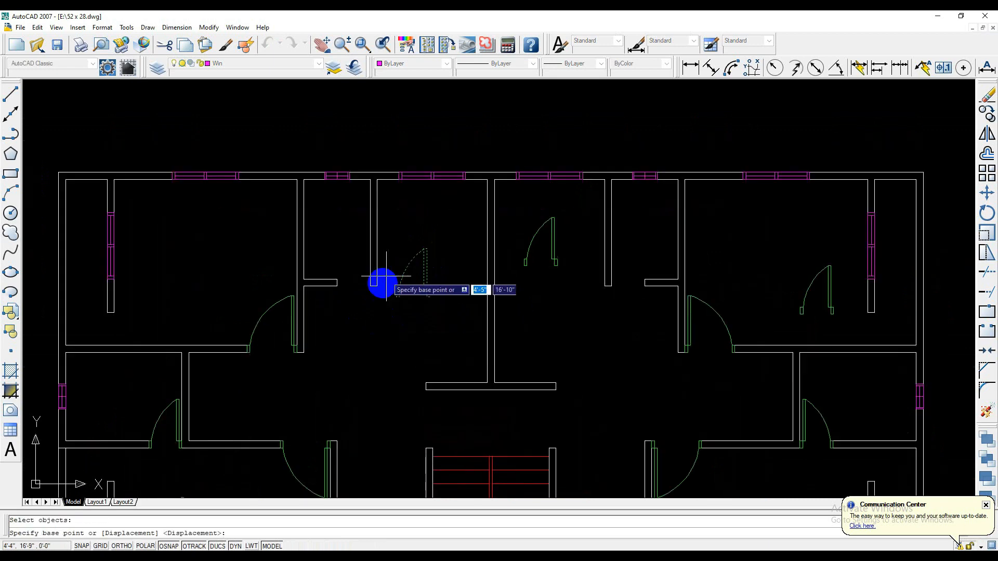
pyautogui.scroll(5, 386, 303)
pyautogui.click(415, 303)
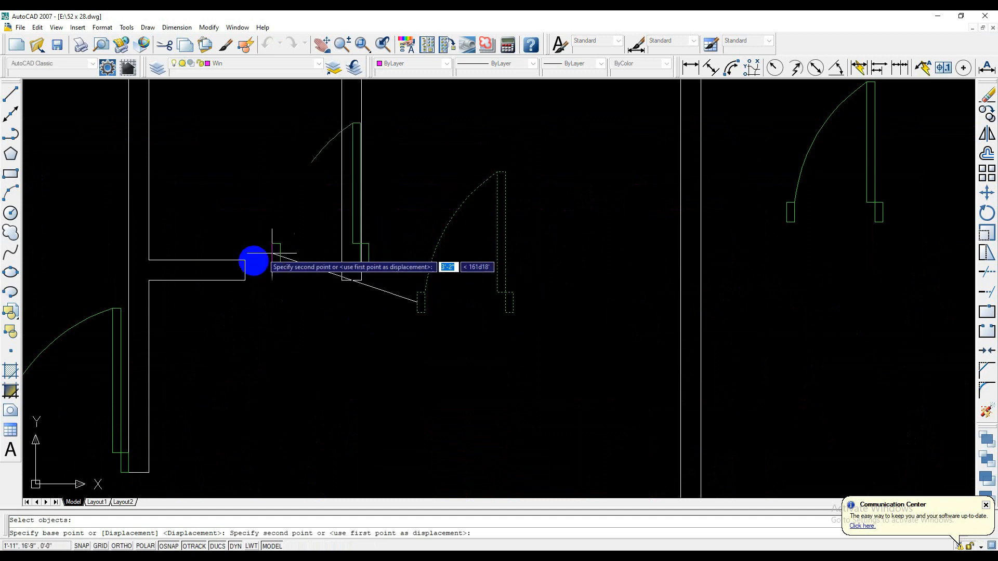
pyautogui.click(245, 270)
# Examine the fitted bathroom door and the remaining loose doors and empty openings across the upper rooms.
pyautogui.scroll(6, 353, 388)
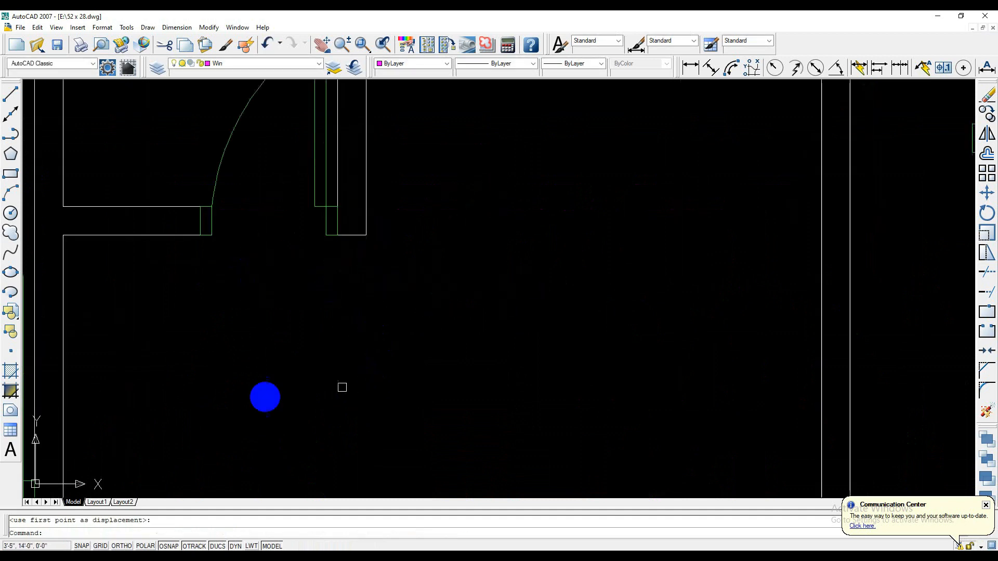
pyautogui.scroll(-2, 383, 375)
pyautogui.scroll(-8, 479, 363)
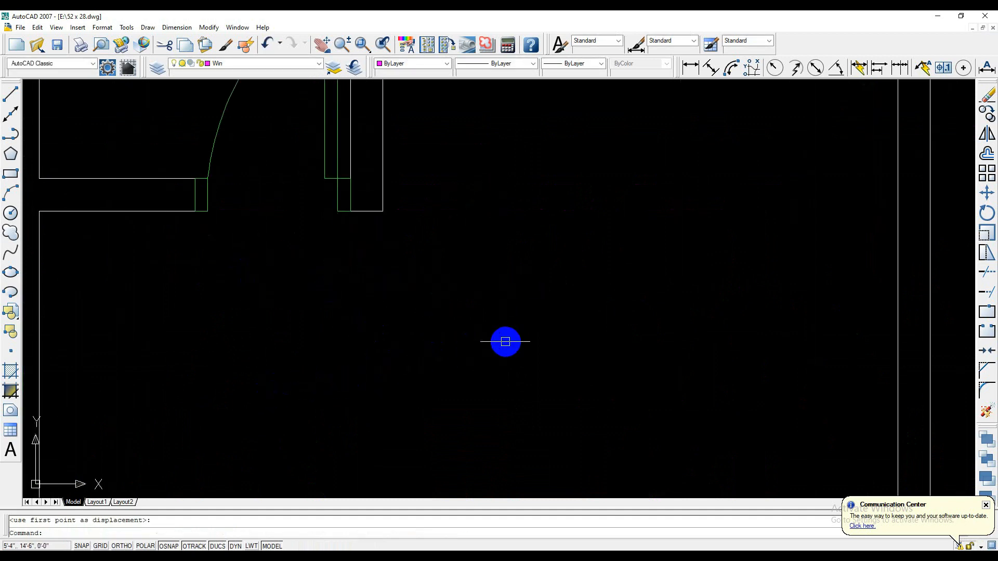
pyautogui.scroll(2, 479, 363)
pyautogui.moveTo(479, 363); pyautogui.dragTo(368, 329, button='middle')
pyautogui.moveTo(434, 313); pyautogui.dragTo(391, 297, button='middle')
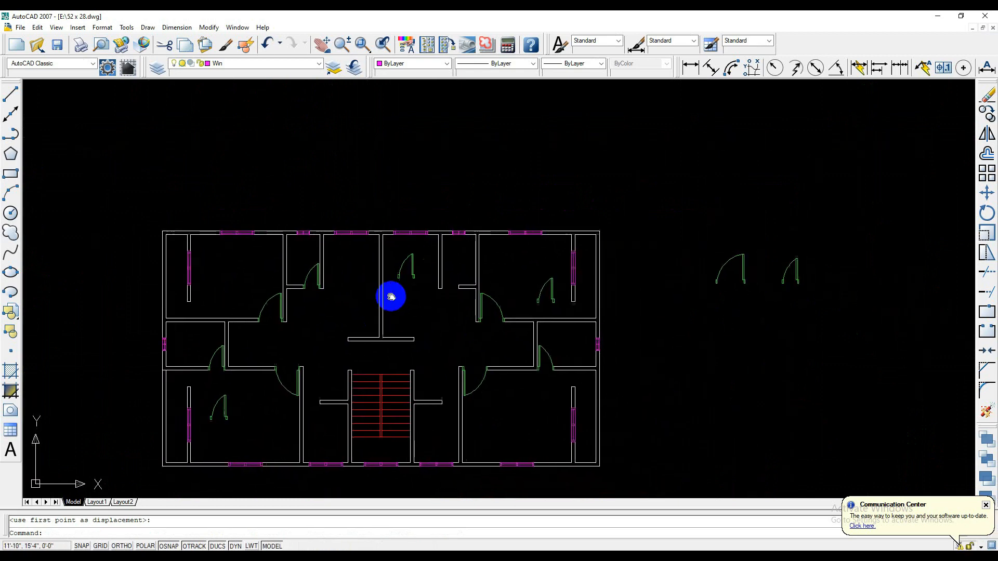
pyautogui.scroll(-2, 390, 297)
pyautogui.scroll(5, 392, 294)
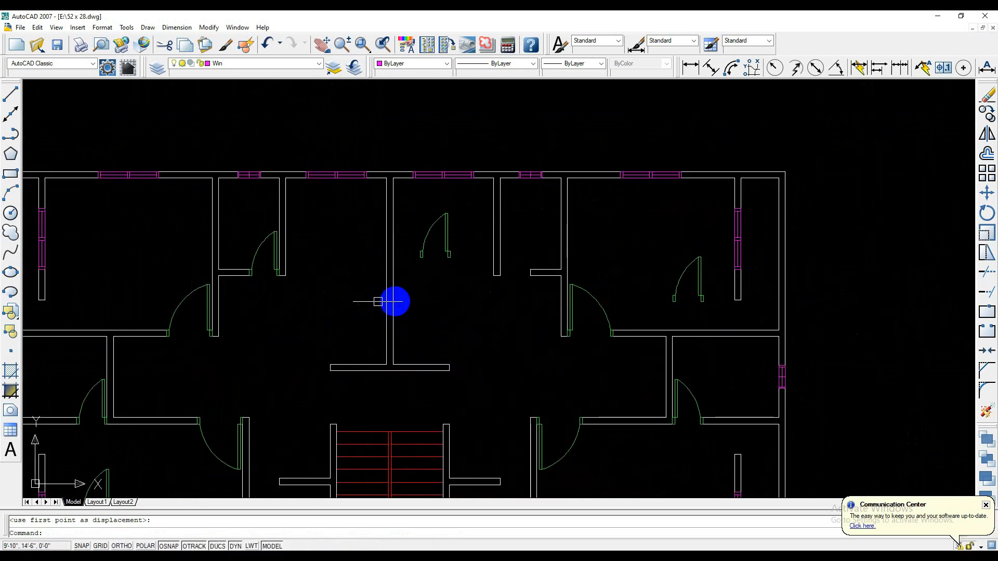
pyautogui.scroll(-3, 474, 298)
pyautogui.moveTo(452, 274); pyautogui.dragTo(412, 255, button='middle')
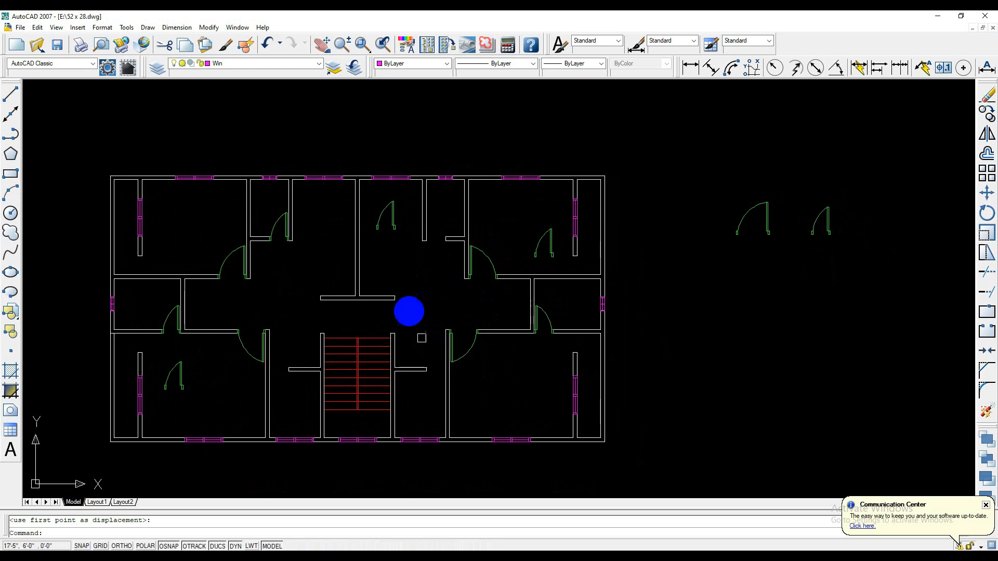
pyautogui.scroll(4, 394, 223)
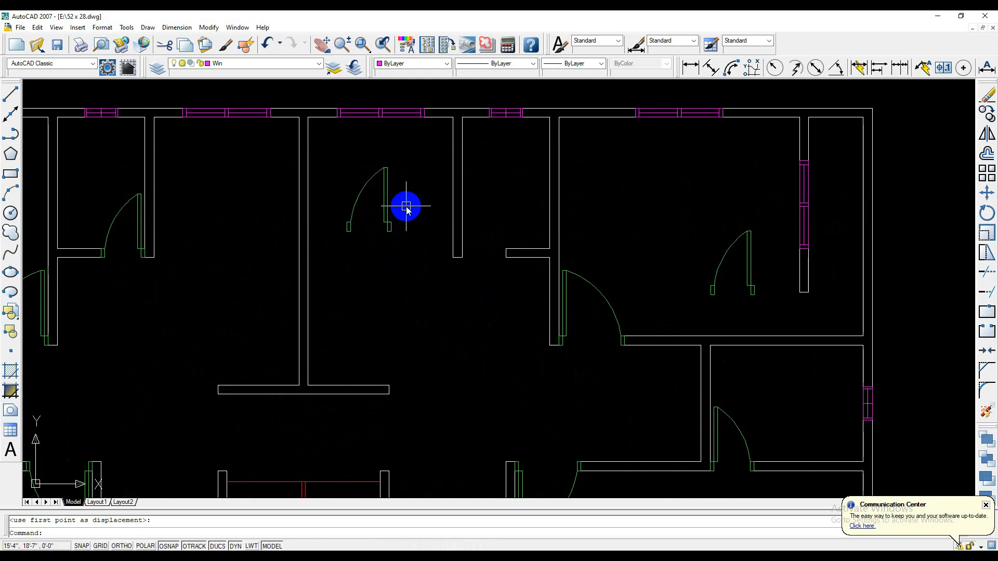
# Copy the loose door in the upper central room into the small room east of the staircase.
pyautogui.write('o')
pyautogui.press('Return')
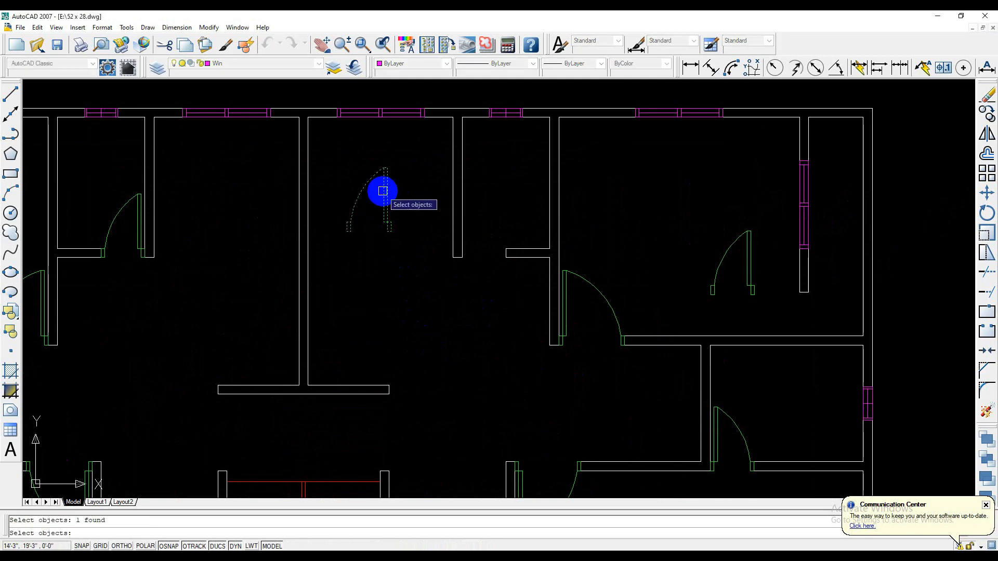
pyautogui.press('Return')
pyautogui.click(388, 196)
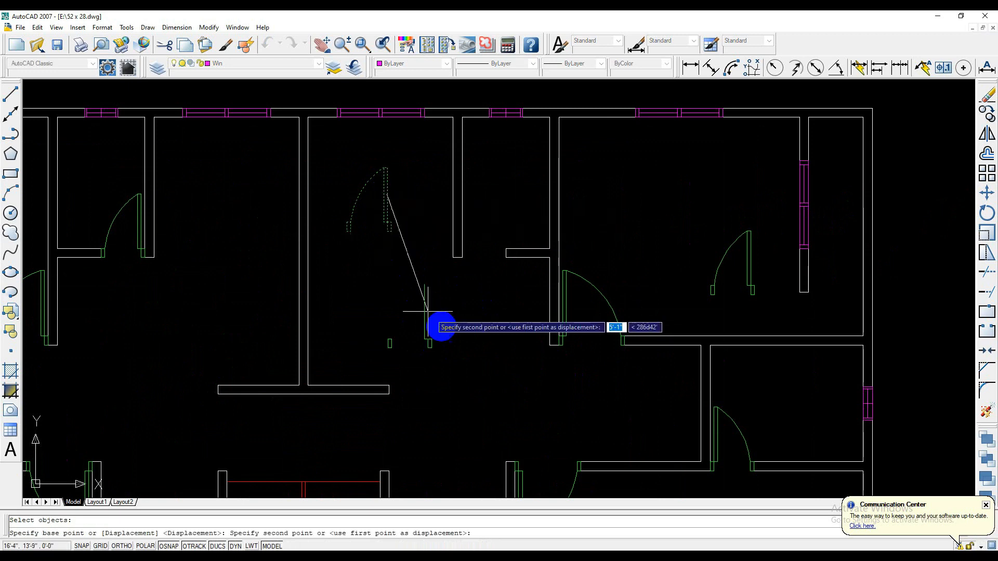
pyautogui.moveTo(432, 330)
pyautogui.mouseDown(button='middle')
pyautogui.moveTo(434, 236)
pyautogui.moveTo(418, 139)
pyautogui.mouseUp(button='middle')
pyautogui.moveTo(441, 385); pyautogui.dragTo(440, 270, button='middle')
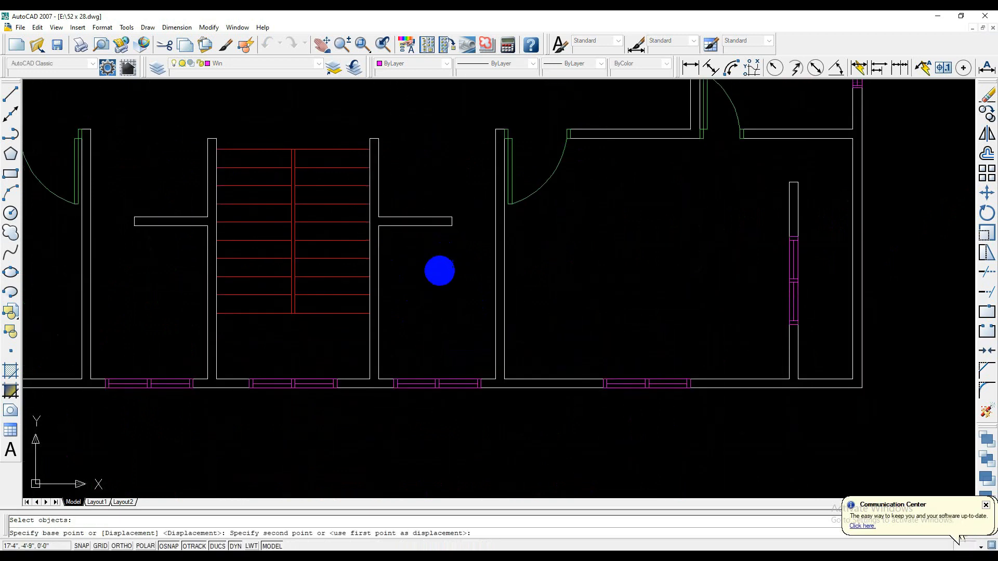
pyautogui.scroll(-2, 439, 270)
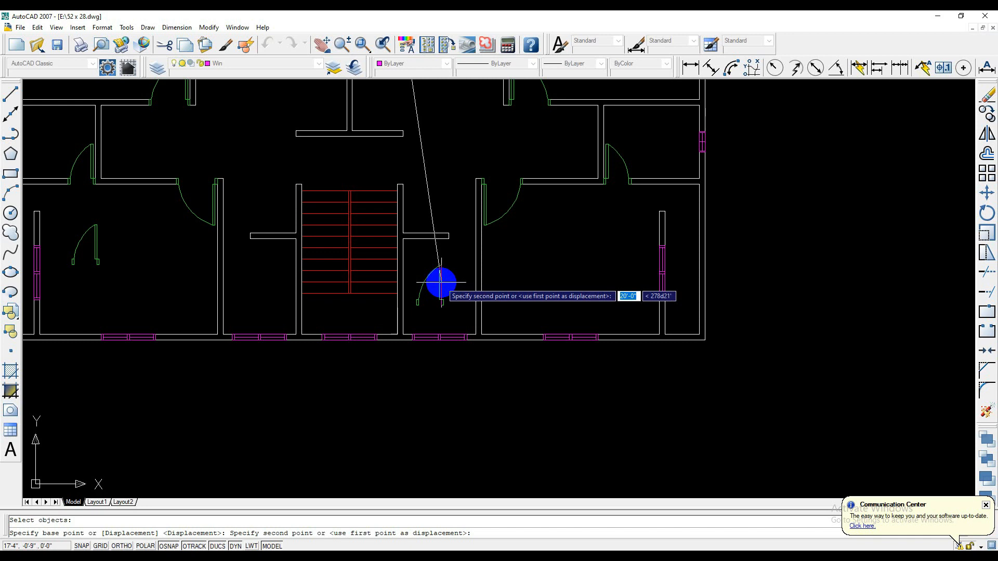
pyautogui.click(436, 281)
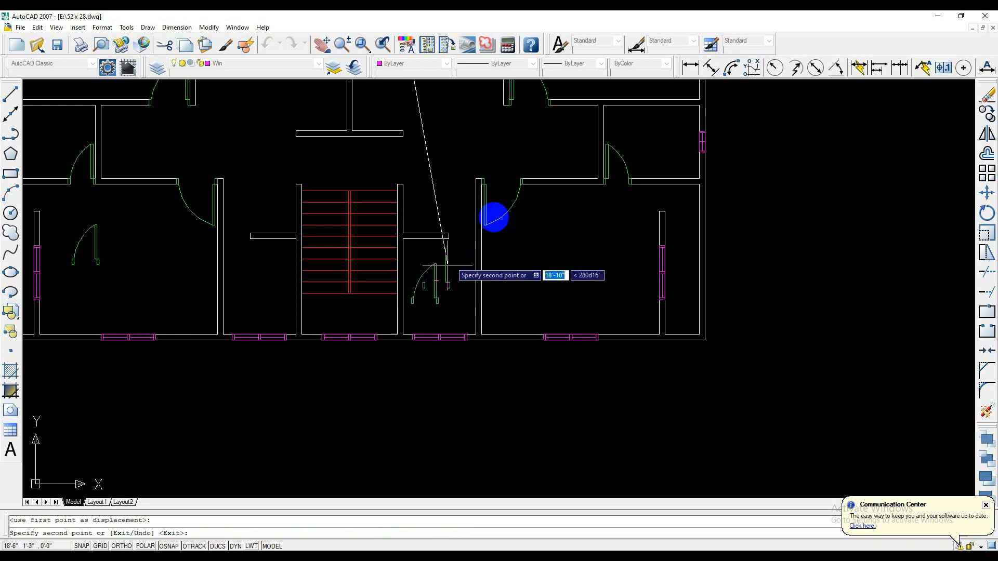
pyautogui.press('Escape')
pyautogui.scroll(-2, 430, 270)
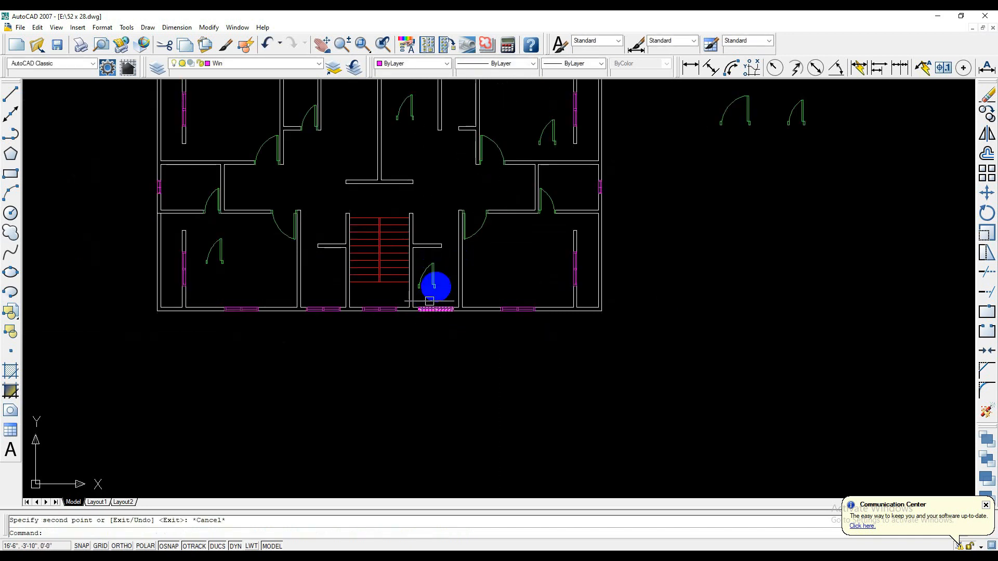
# Mirror the copied door about a horizontal line through its right jamb's lower outer corner, erasing the source door.
pyautogui.scroll(3, 436, 286)
pyautogui.moveTo(442, 296); pyautogui.dragTo(434, 331, button='middle')
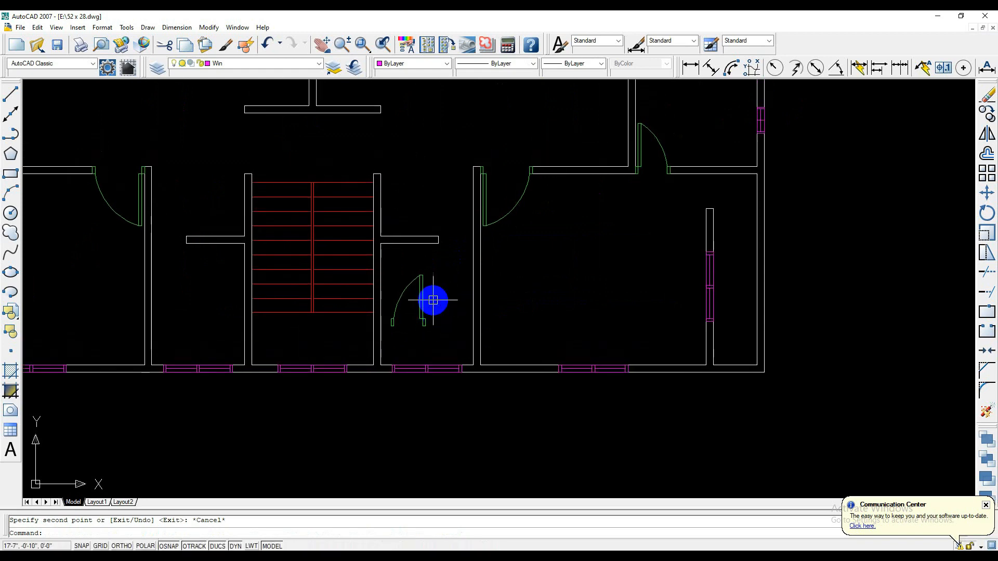
pyautogui.scroll(2, 432, 298)
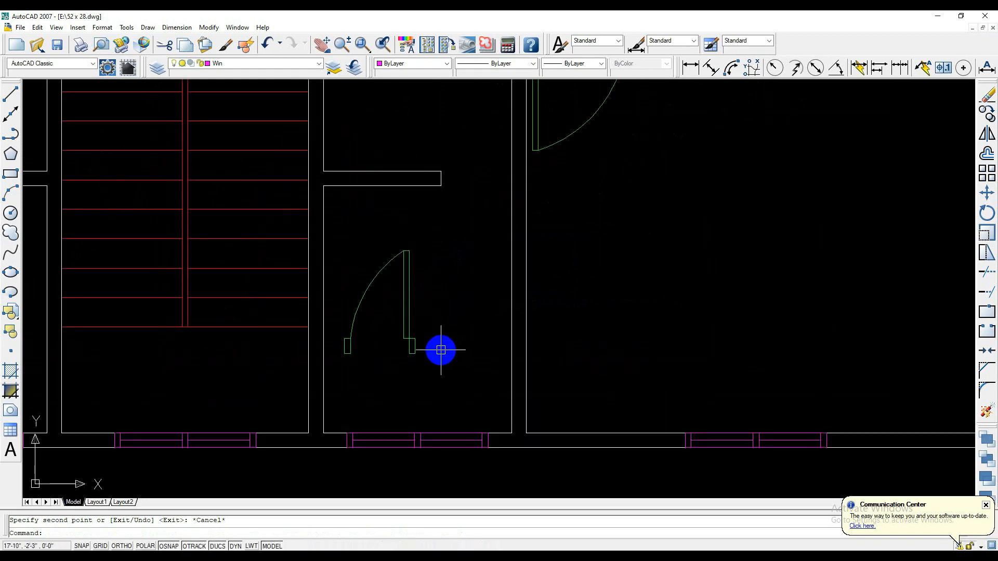
pyautogui.write('mi')
pyautogui.press('Return')
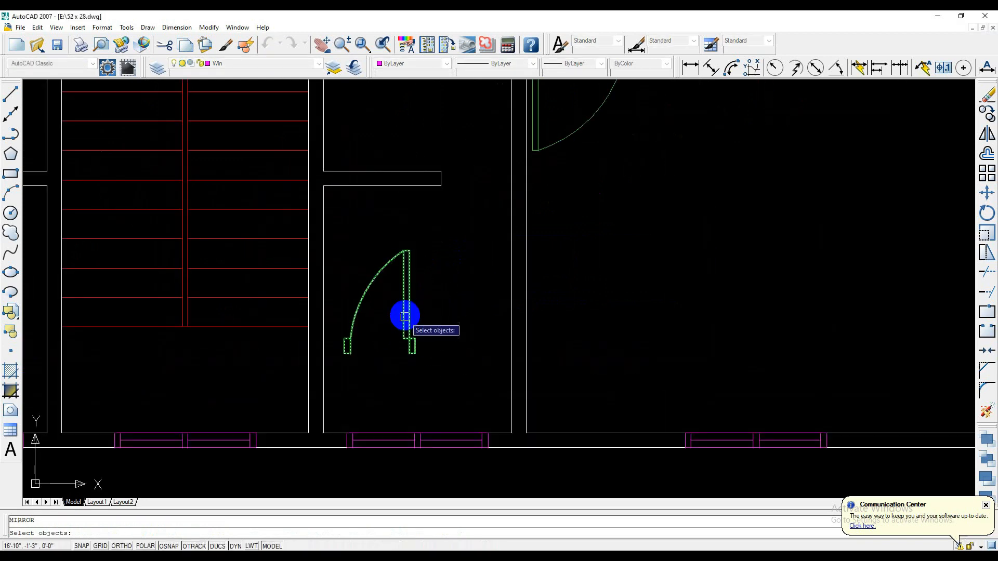
pyautogui.press('Return')
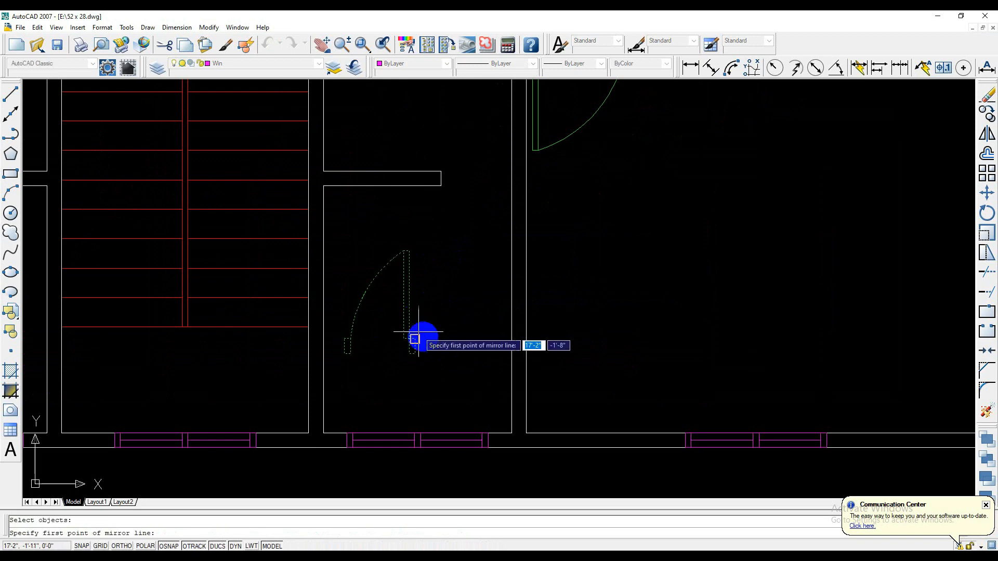
pyautogui.click(415, 354)
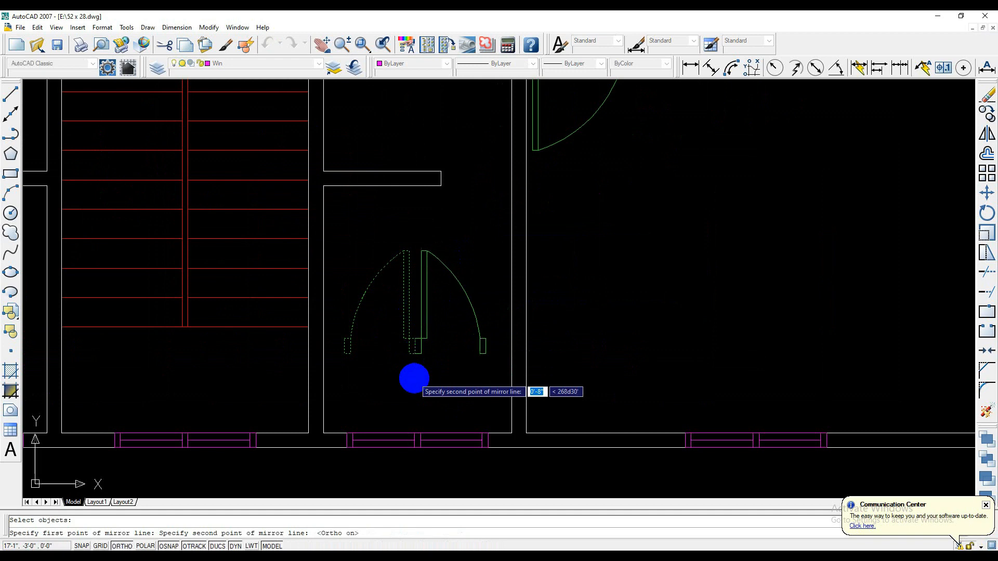
pyautogui.click(381, 370)
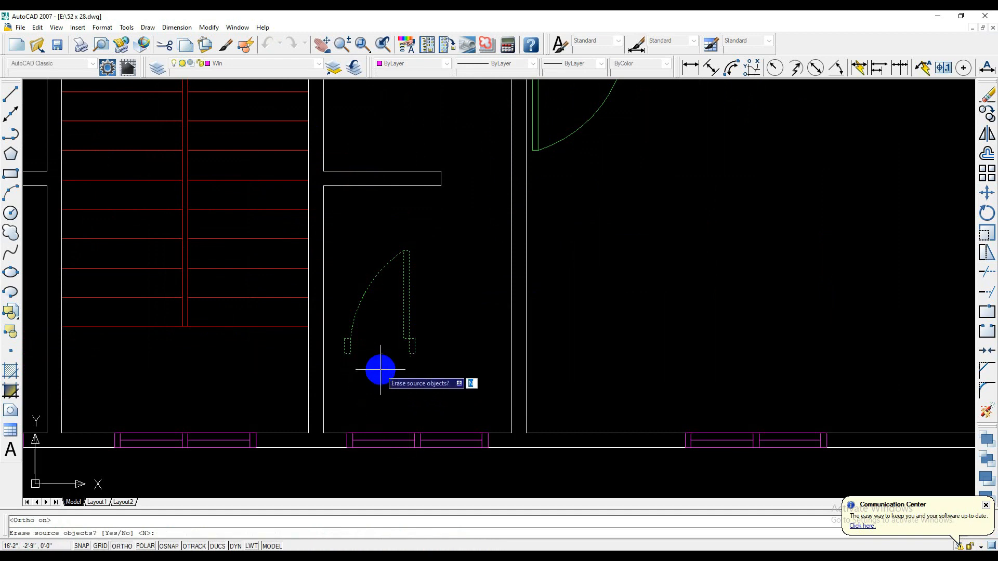
pyautogui.write('y')
pyautogui.press('Return')
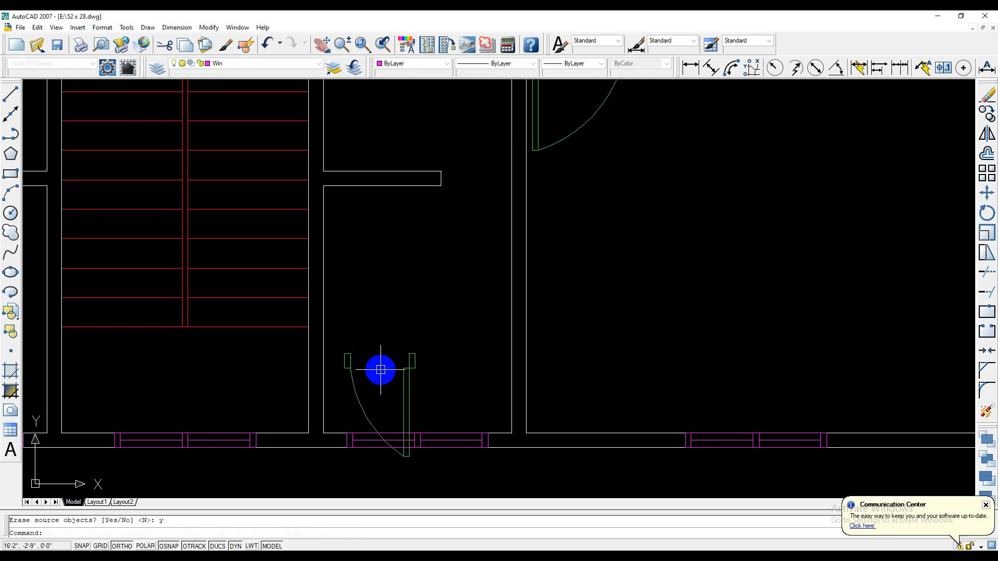
# Move the mirrored door by its left jamb's outer midpoint onto the wall-end midpoint of the opening east of the staircase, with ortho off.
pyautogui.moveTo(450, 340); pyautogui.dragTo(494, 347, button='middle')
pyautogui.scroll(-2, 394, 358)
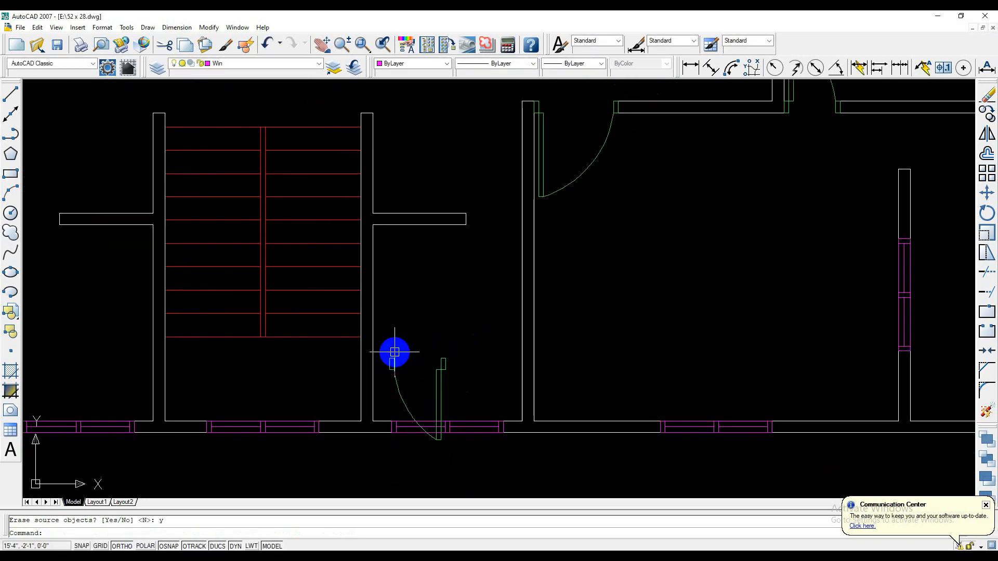
pyautogui.write('m')
pyautogui.press('Return')
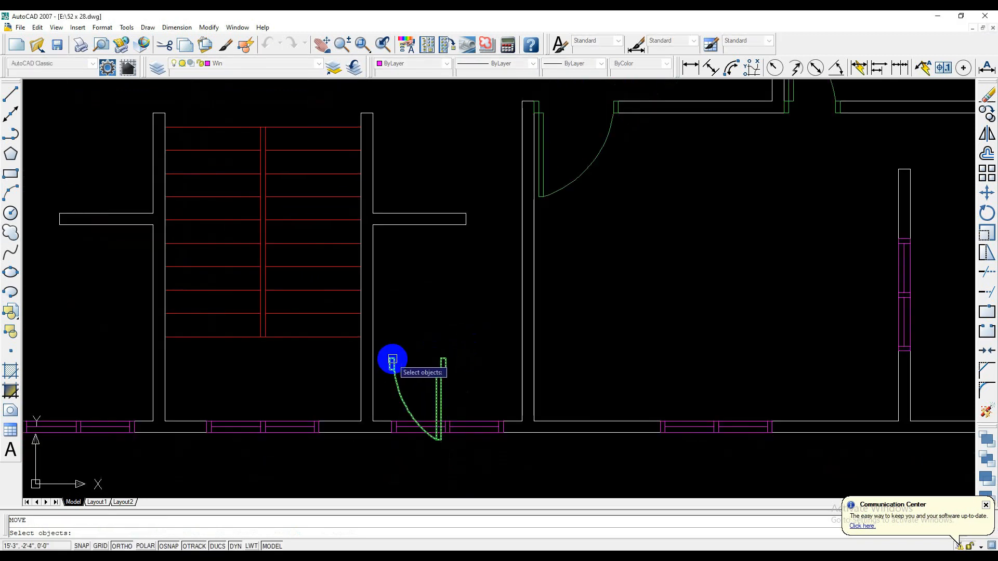
pyautogui.scroll(-4, 394, 357)
pyautogui.scroll(4, 393, 362)
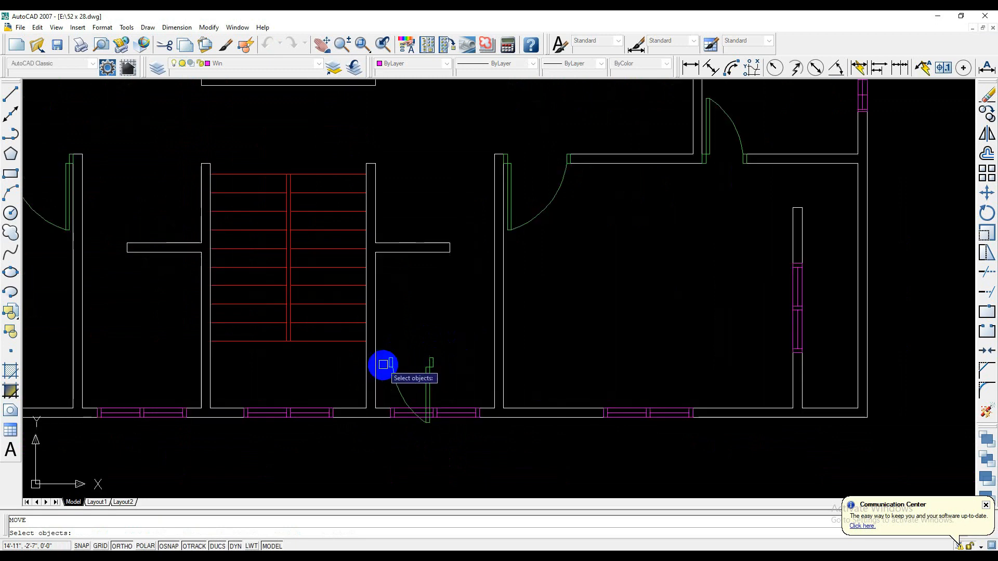
pyautogui.scroll(10, 383, 364)
pyautogui.click(384, 359)
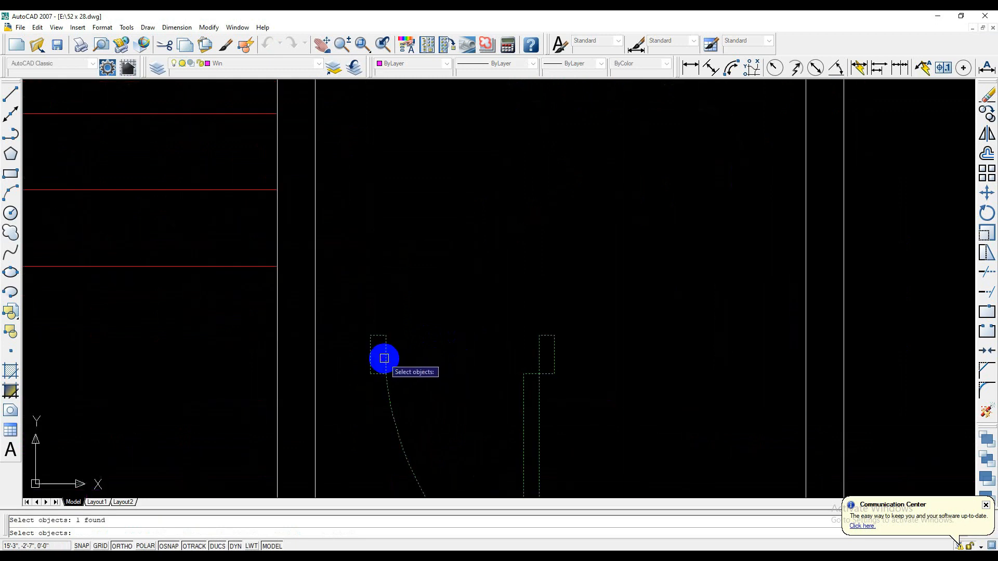
pyautogui.press('Return')
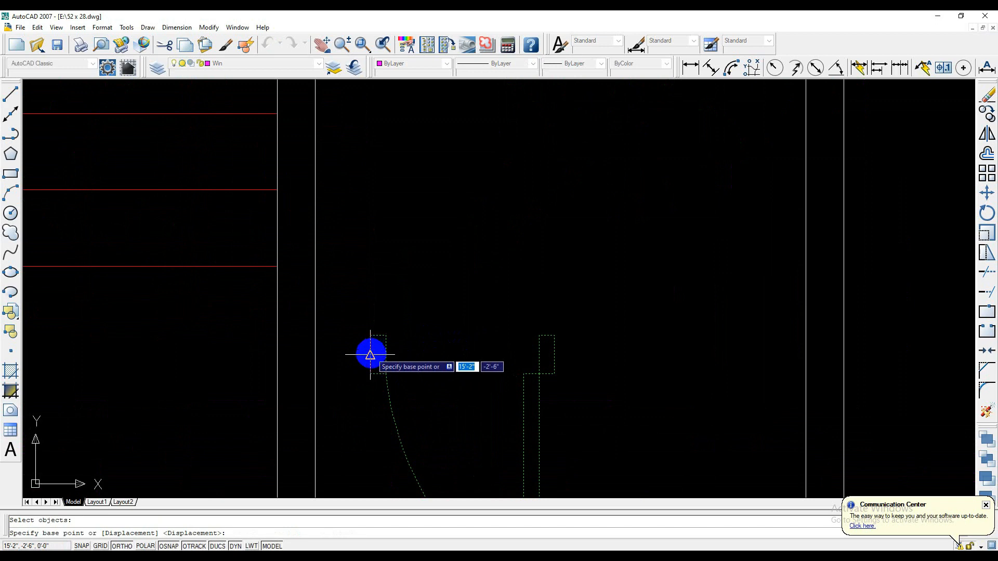
pyautogui.click(369, 355)
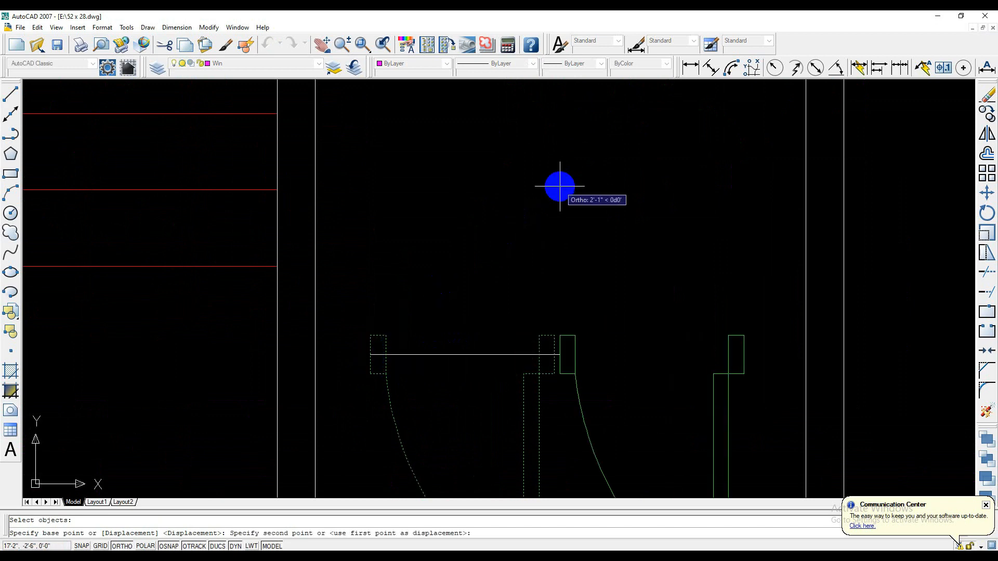
pyautogui.press('F8')
pyautogui.scroll(-4, 503, 236)
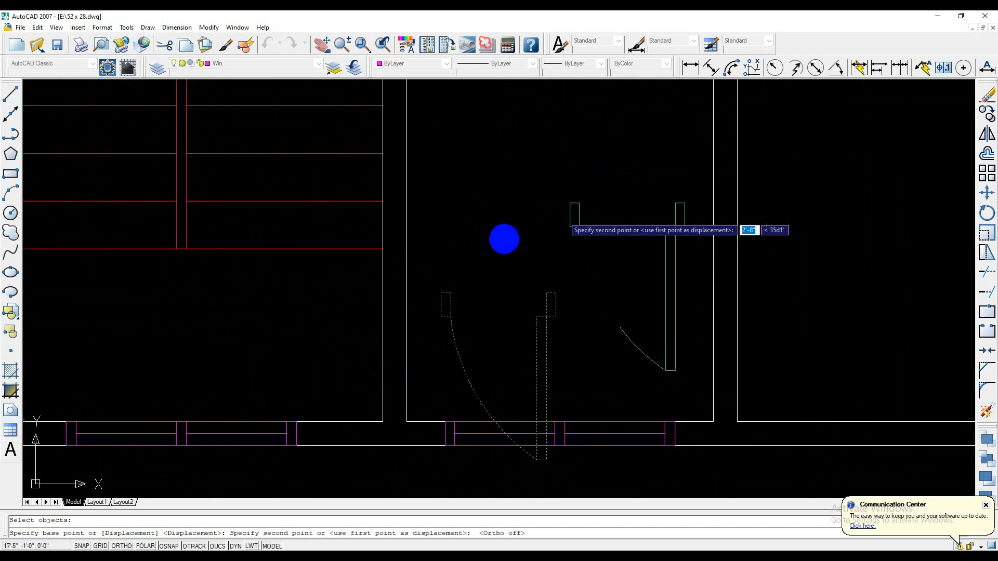
pyautogui.scroll(-3, 490, 257)
pyautogui.scroll(1, 492, 336)
pyautogui.scroll(-3, 524, 308)
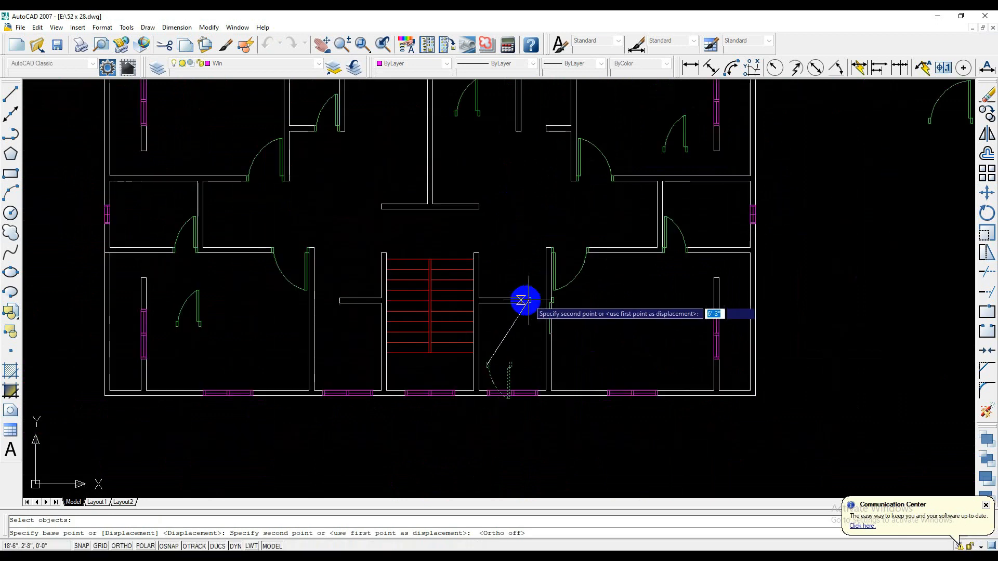
pyautogui.scroll(3, 523, 301)
pyautogui.scroll(3, 529, 307)
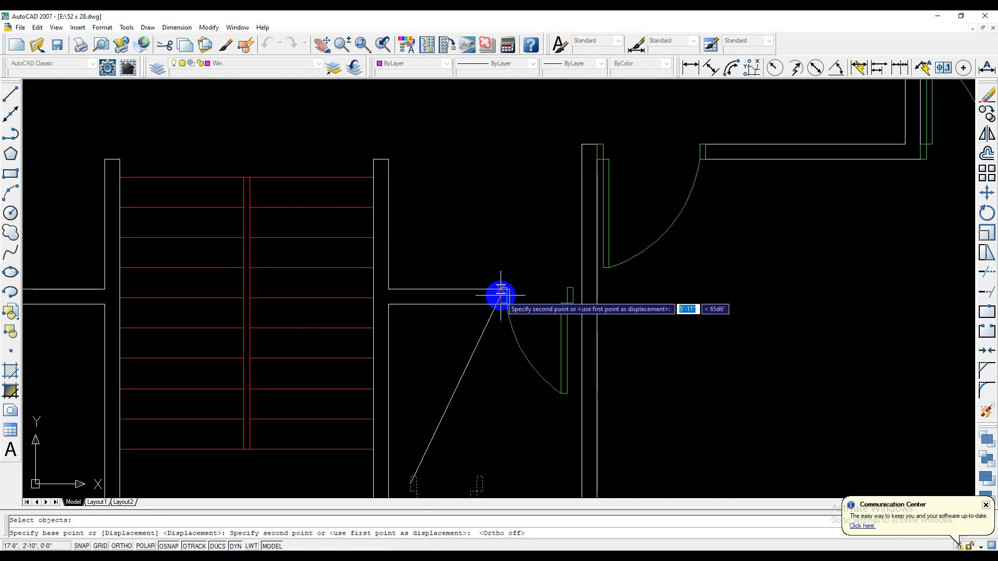
pyautogui.scroll(-2, 529, 298)
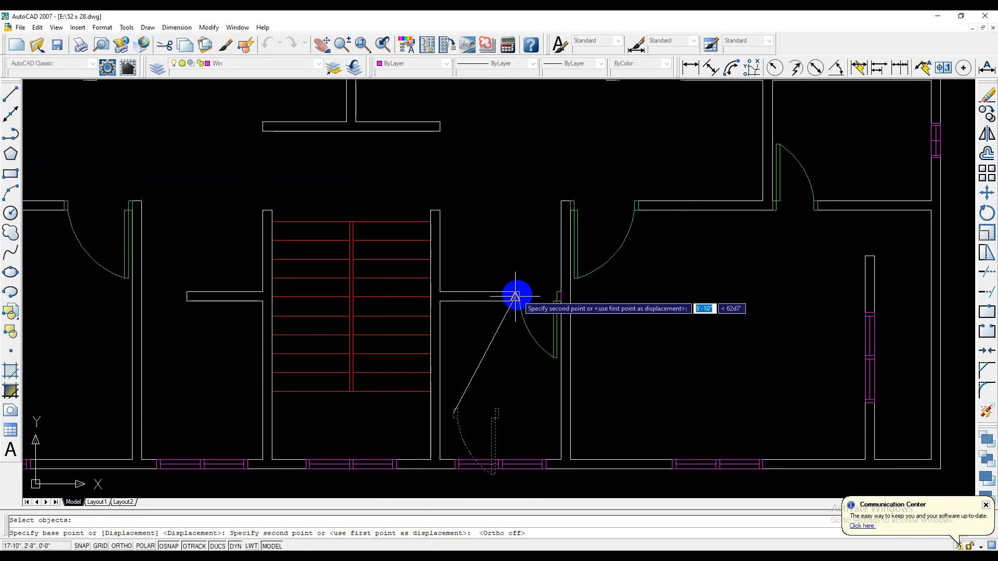
pyautogui.click(515, 297)
pyautogui.scroll(4, 457, 358)
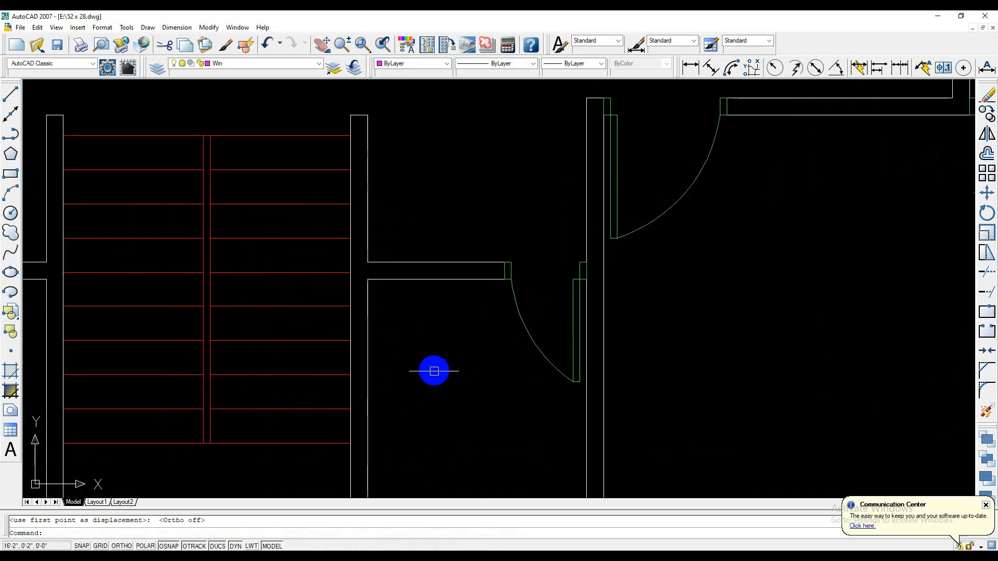
# Delete the leftover loose doors inside the lower-left, upper-right and upper central rooms.
pyautogui.scroll(-3, 417, 371)
pyautogui.scroll(2, 416, 341)
pyautogui.scroll(-2, 418, 336)
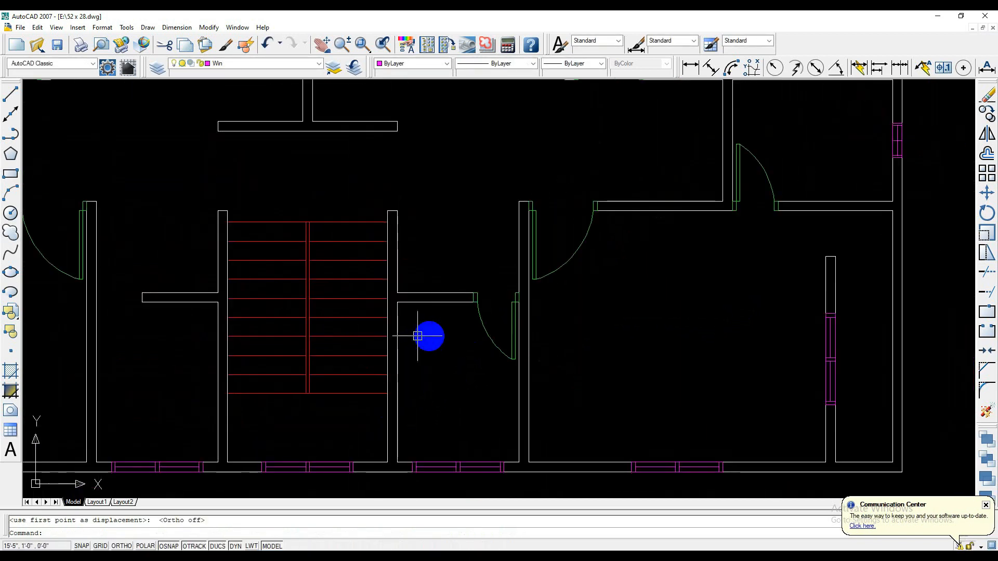
pyautogui.scroll(-2, 455, 273)
pyautogui.moveTo(454, 274)
pyautogui.mouseDown(button='middle')
pyautogui.moveTo(452, 294)
pyautogui.moveTo(405, 361)
pyautogui.moveTo(418, 368)
pyautogui.mouseUp(button='middle')
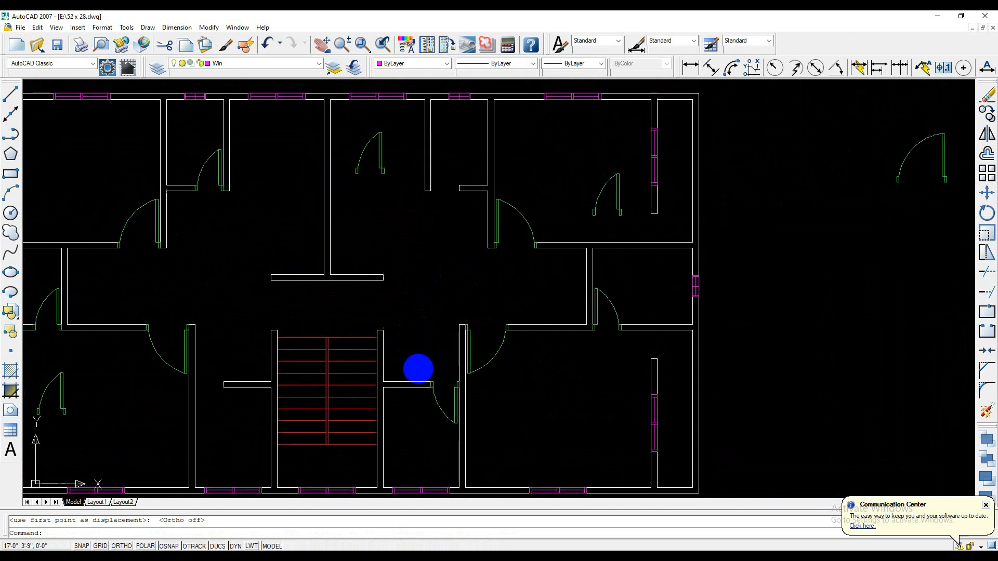
pyautogui.moveTo(541, 281); pyautogui.dragTo(600, 280, button='middle')
pyautogui.scroll(-5, 511, 255)
pyautogui.scroll(2, 511, 255)
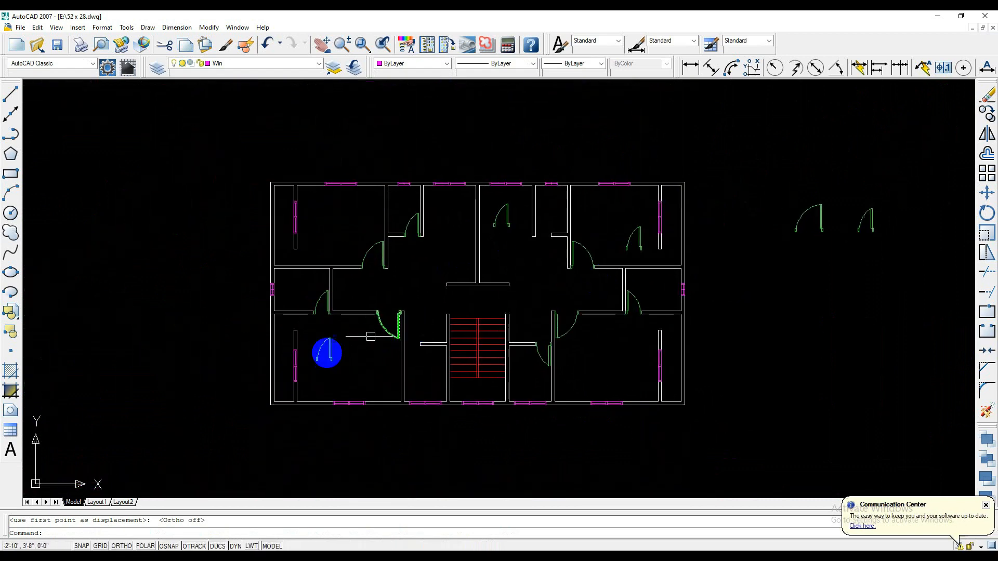
pyautogui.click(332, 348)
pyautogui.press('Delete')
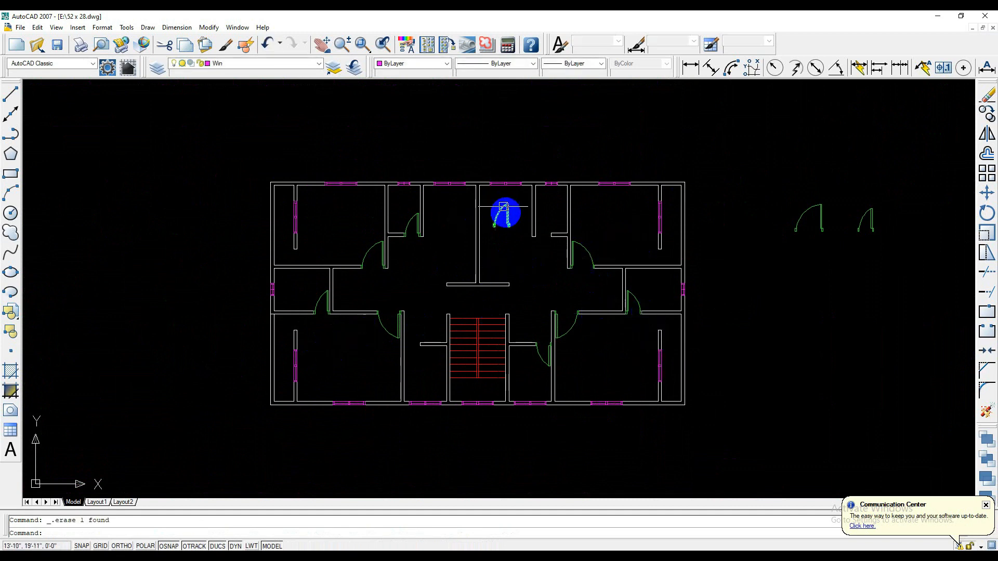
# Examine the empty bathroom opening in the upper-right part of the plan and the two spare doors outside the building.
pyautogui.scroll(2, 452, 258)
pyautogui.moveTo(451, 258); pyautogui.dragTo(389, 231, button='middle')
pyautogui.scroll(-1, 587, 245)
pyautogui.moveTo(595, 245); pyautogui.dragTo(542, 245, button='middle')
pyautogui.scroll(1, 802, 230)
pyautogui.moveTo(804, 232); pyautogui.dragTo(803, 273, button='middle')
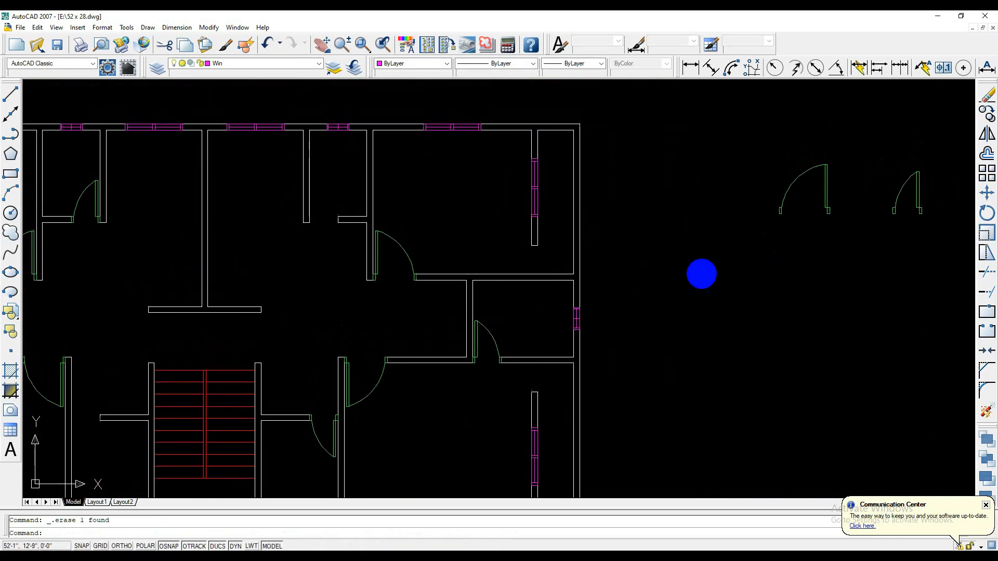
pyautogui.scroll(1, 419, 226)
pyautogui.moveTo(349, 204); pyautogui.dragTo(472, 261, button='middle')
pyautogui.scroll(6, 410, 216)
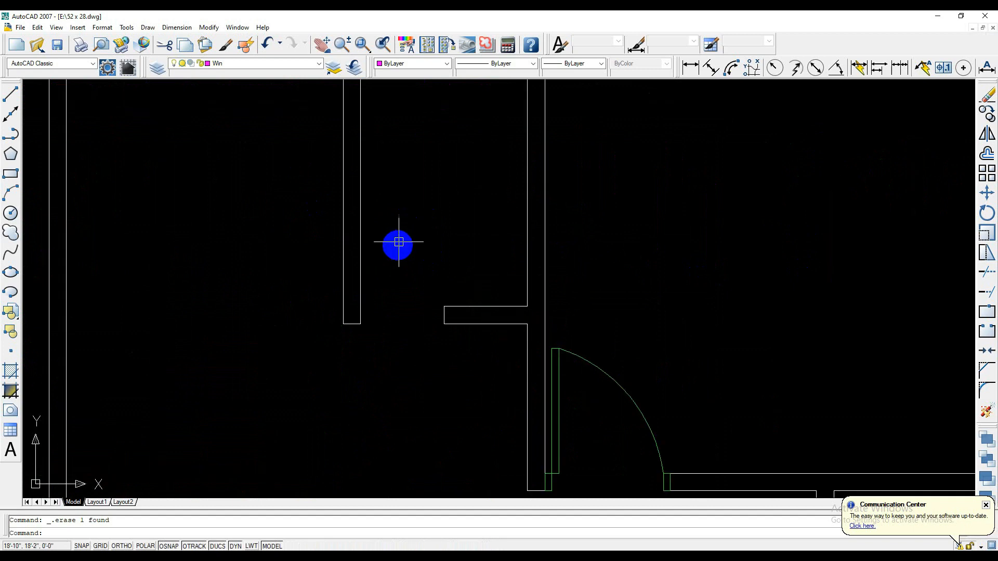
pyautogui.scroll(-1, 396, 243)
pyautogui.scroll(-1, 392, 289)
pyautogui.scroll(-4, 383, 295)
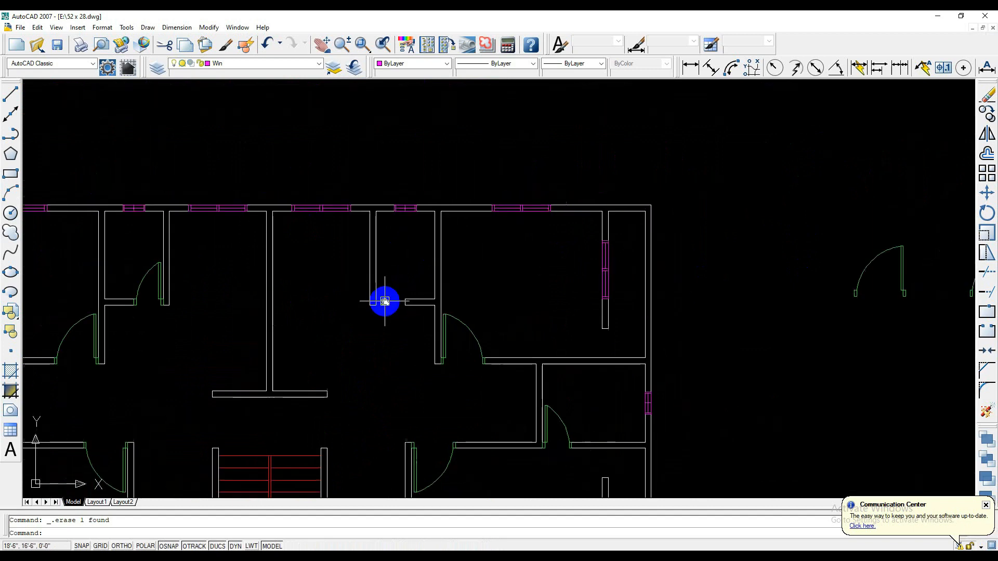
pyautogui.scroll(-4, 811, 270)
pyautogui.scroll(8, 619, 291)
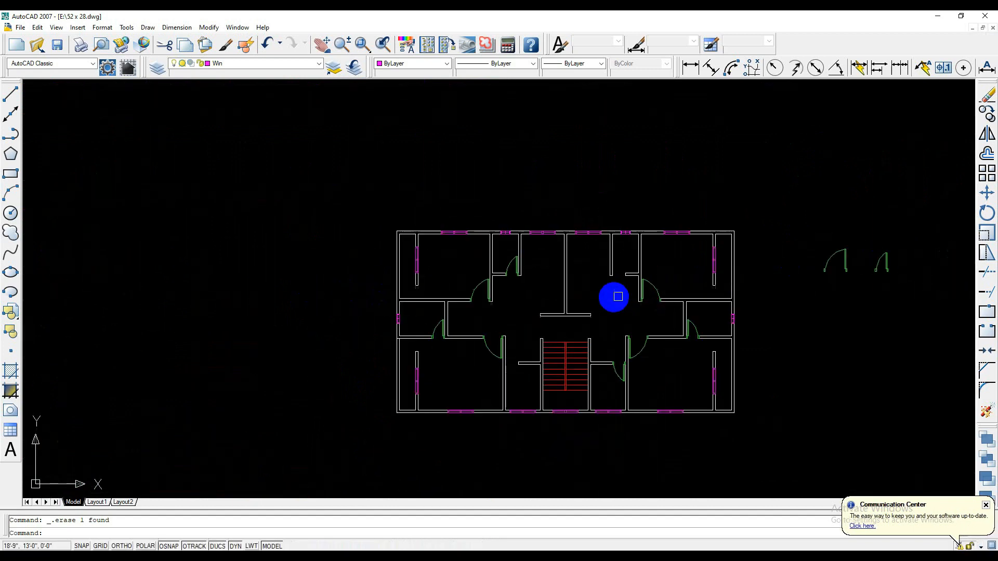
pyautogui.scroll(-6, 619, 289)
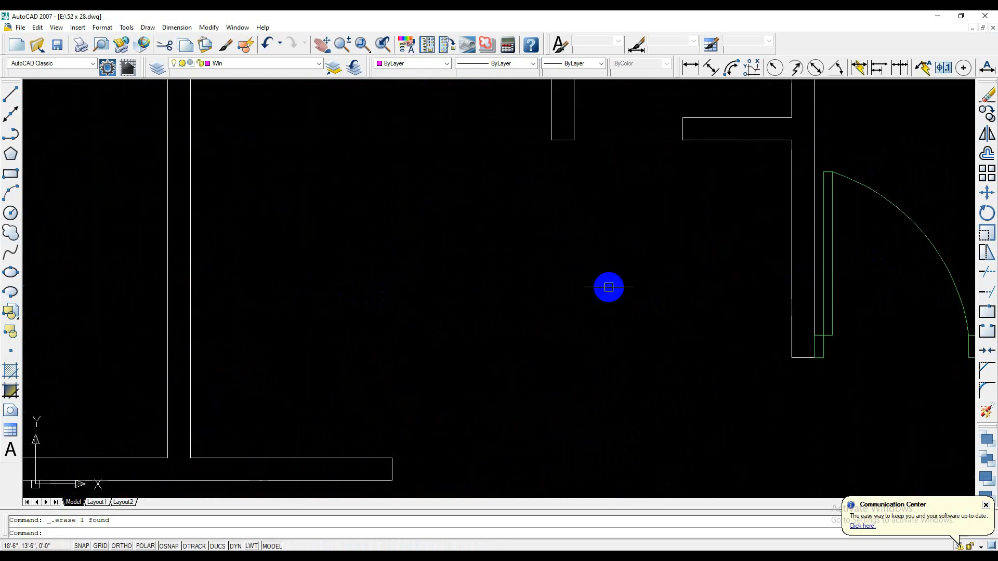
pyautogui.moveTo(588, 309); pyautogui.dragTo(433, 313, button='middle')
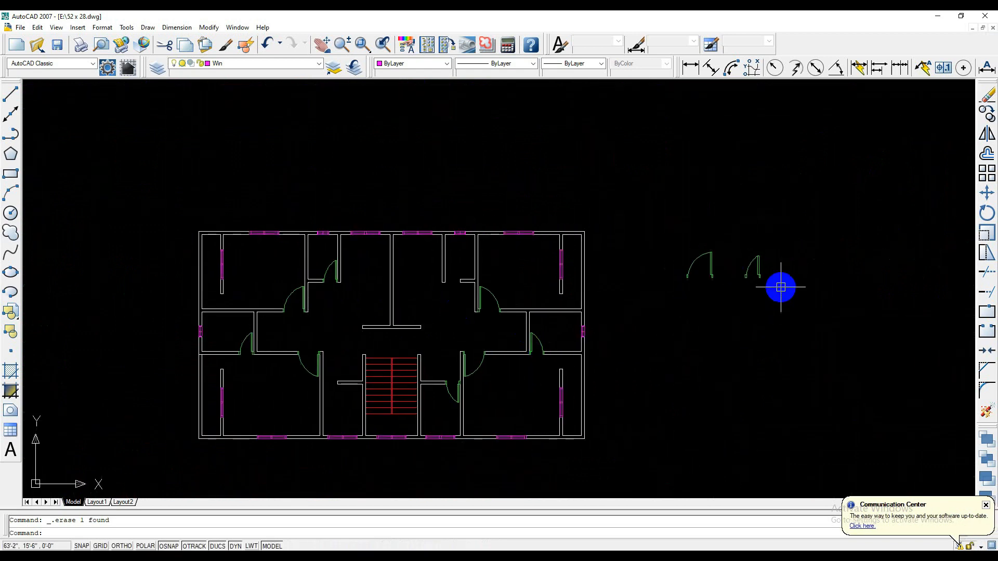
pyautogui.scroll(-1, 759, 280)
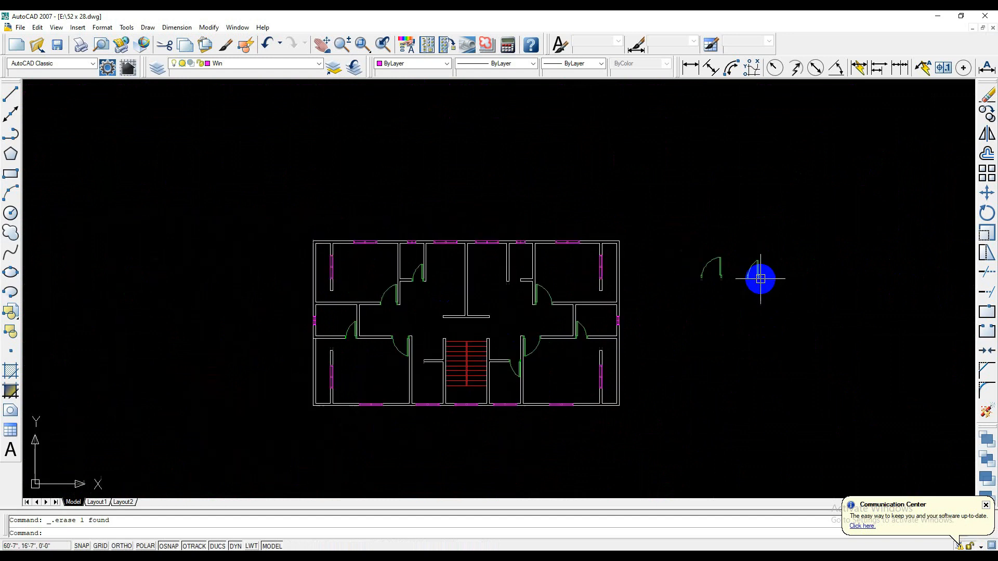
# Mirror the smaller spare door outside the building about a vertical line at its right jamb, with ortho on, erasing the source door.
pyautogui.scroll(4, 759, 278)
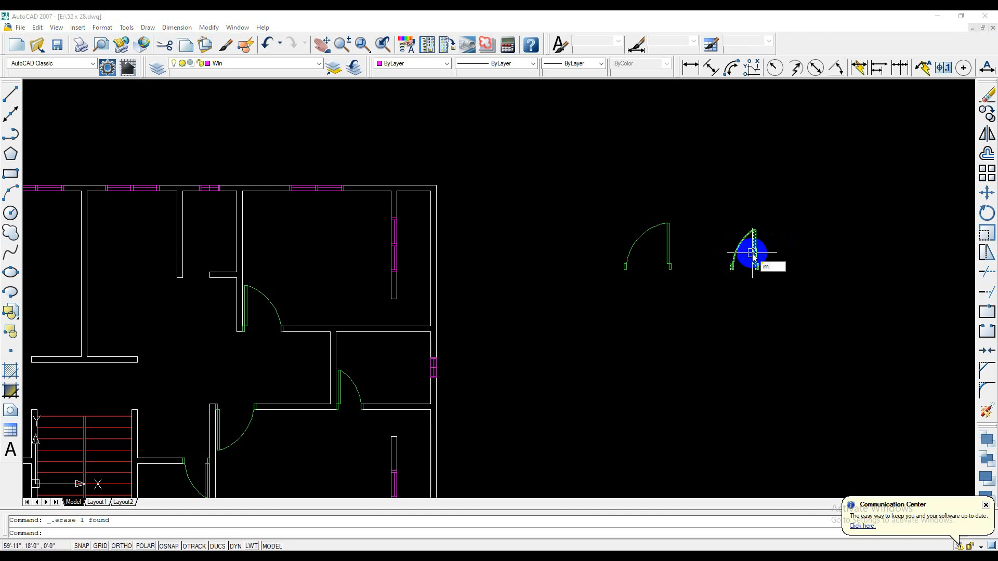
pyautogui.press('Return')
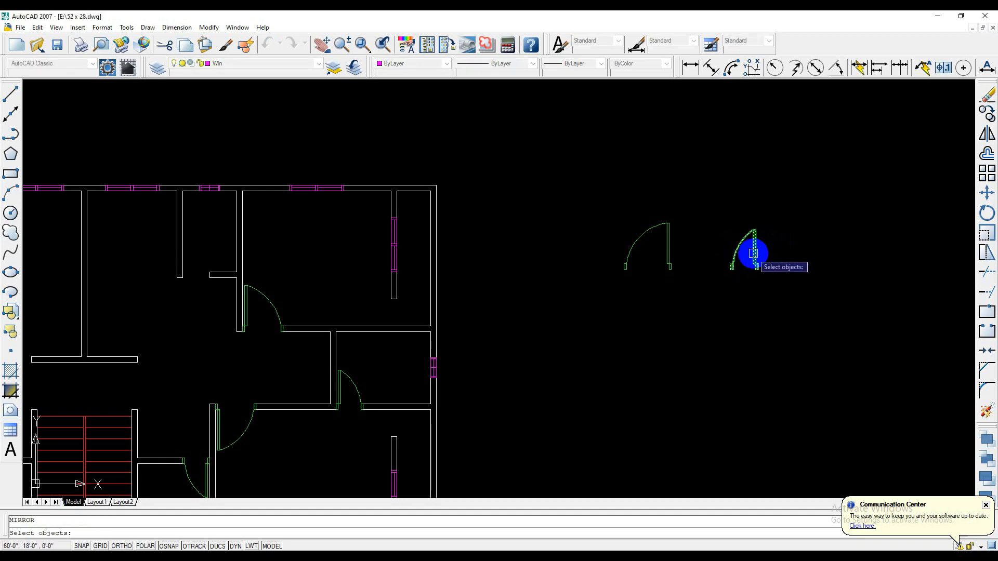
pyautogui.press('Return')
pyautogui.scroll(3, 756, 263)
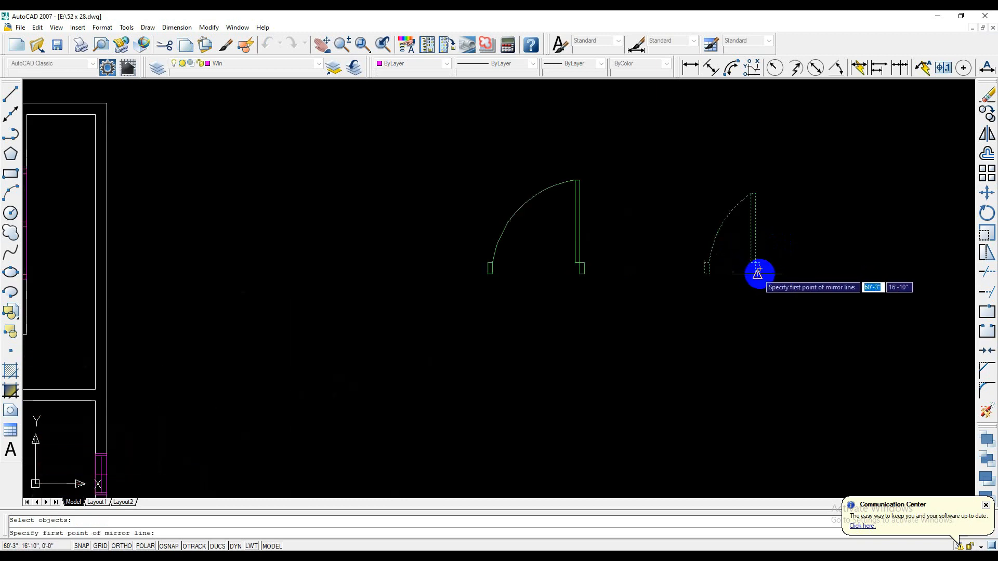
pyautogui.click(759, 274)
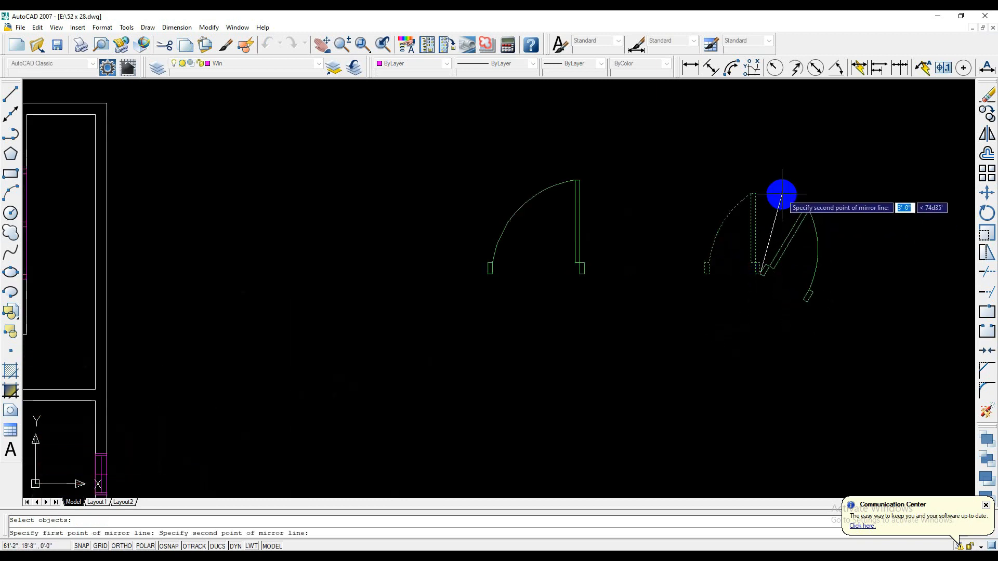
pyautogui.press('F8')
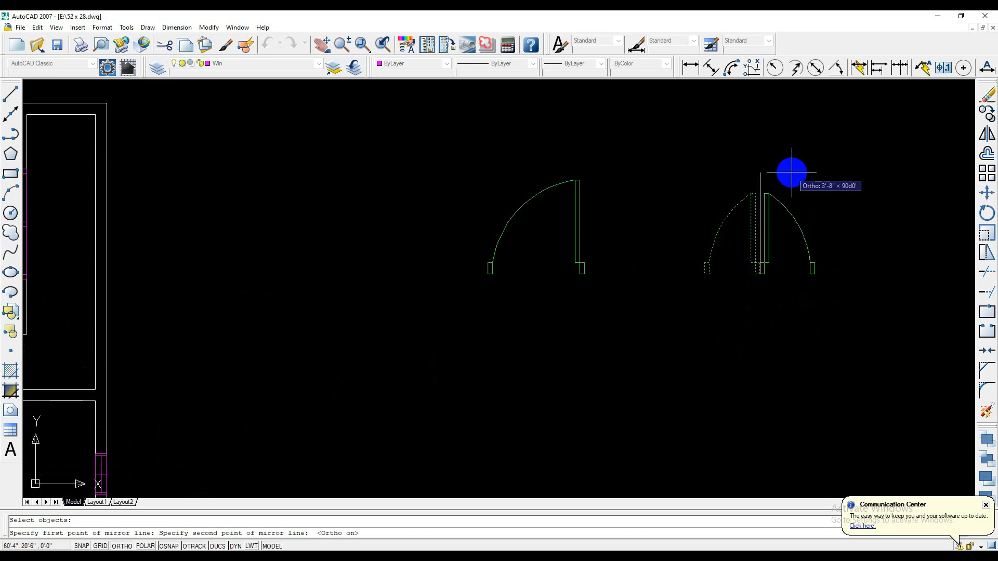
pyautogui.click(791, 172)
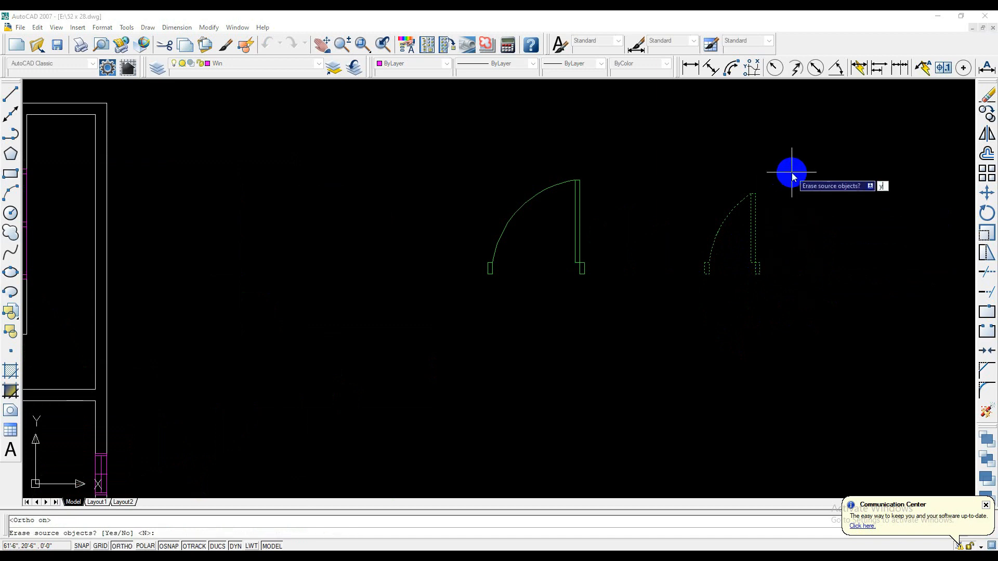
pyautogui.press('Return')
# Try to move the mirrored door to the upper-right bathroom opening, using the opening's wall-end midpoint as the base point.
pyautogui.moveTo(372, 363); pyautogui.dragTo(533, 368, button='middle')
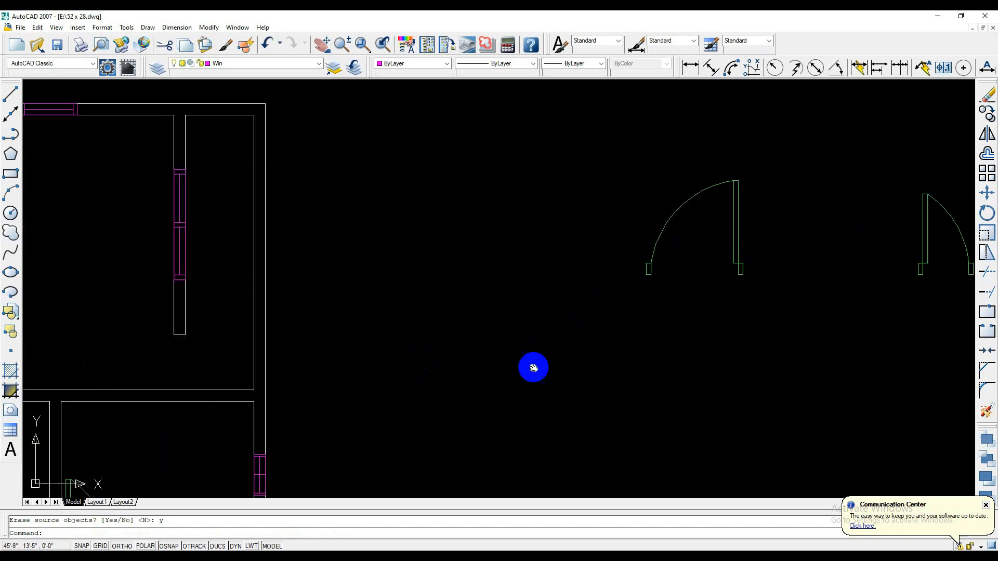
pyautogui.scroll(-4, 383, 363)
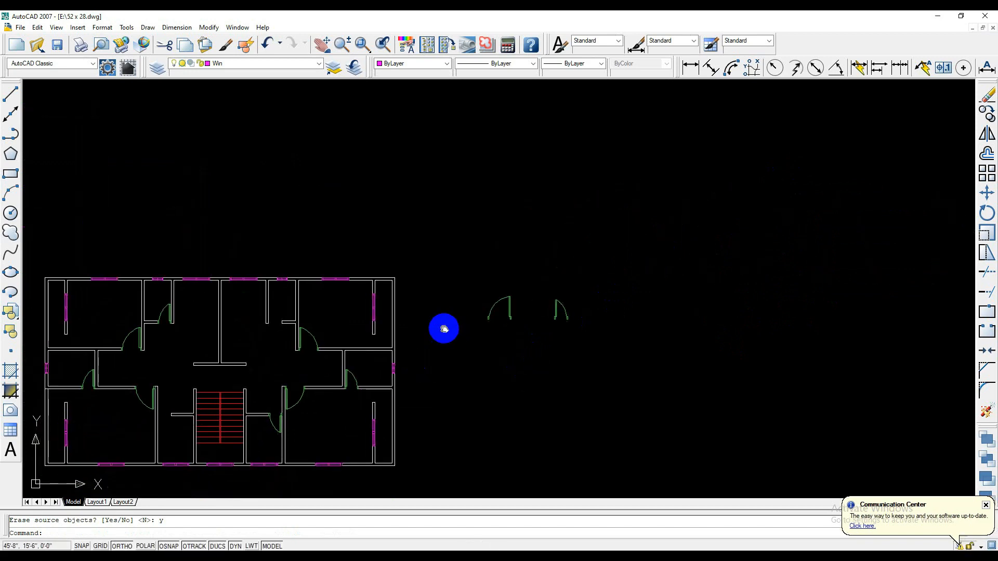
pyautogui.moveTo(444, 328); pyautogui.dragTo(307, 328, button='middle')
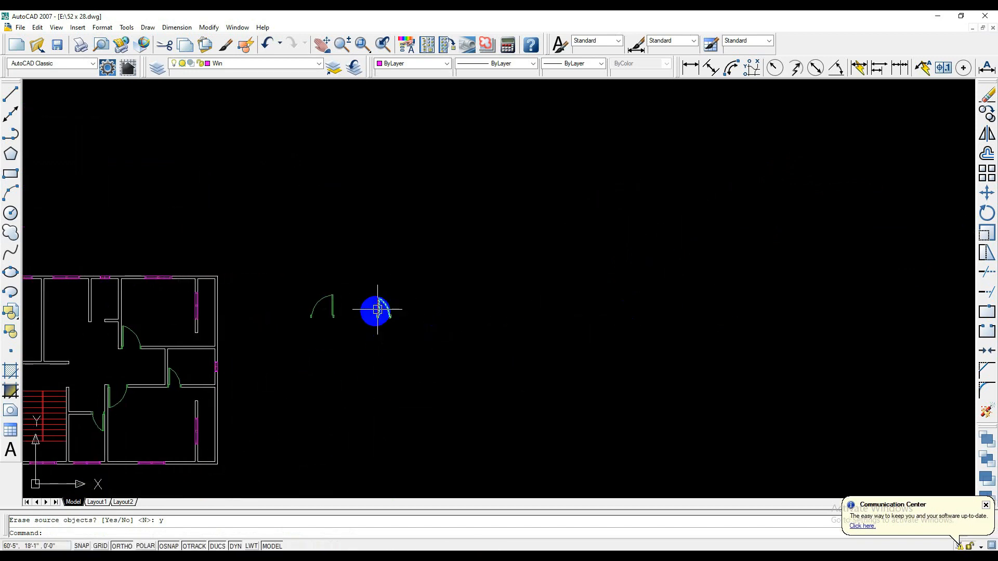
pyautogui.scroll(6, 378, 309)
pyautogui.scroll(-2, 404, 310)
pyautogui.moveTo(375, 314); pyautogui.dragTo(476, 305, button='middle')
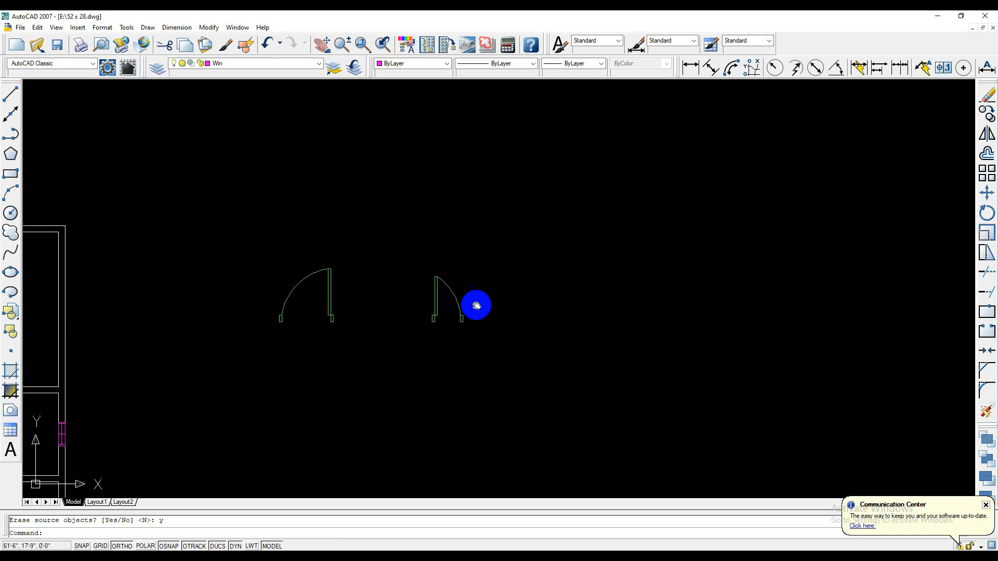
pyautogui.scroll(6, 499, 314)
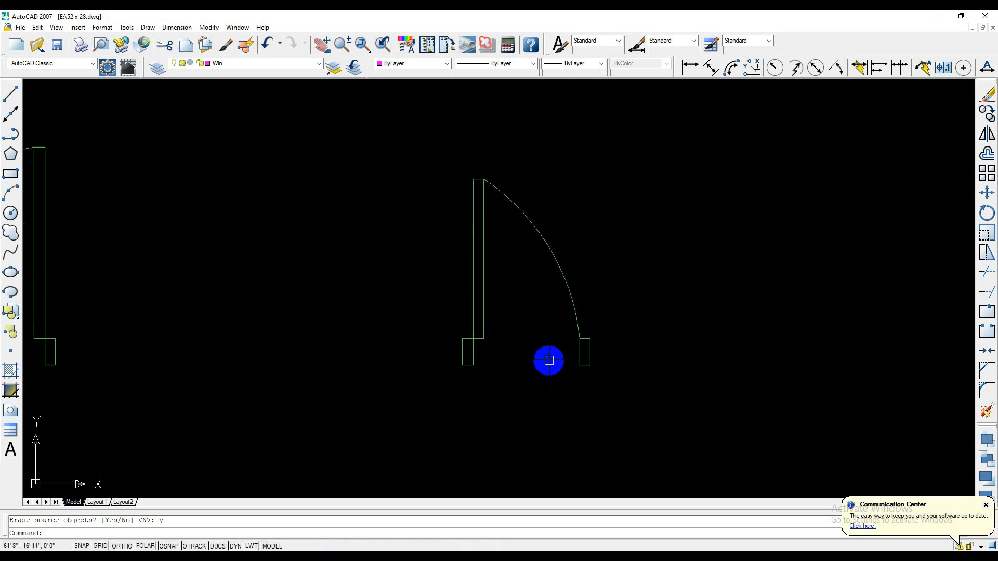
pyautogui.write('m')
pyautogui.press('Return')
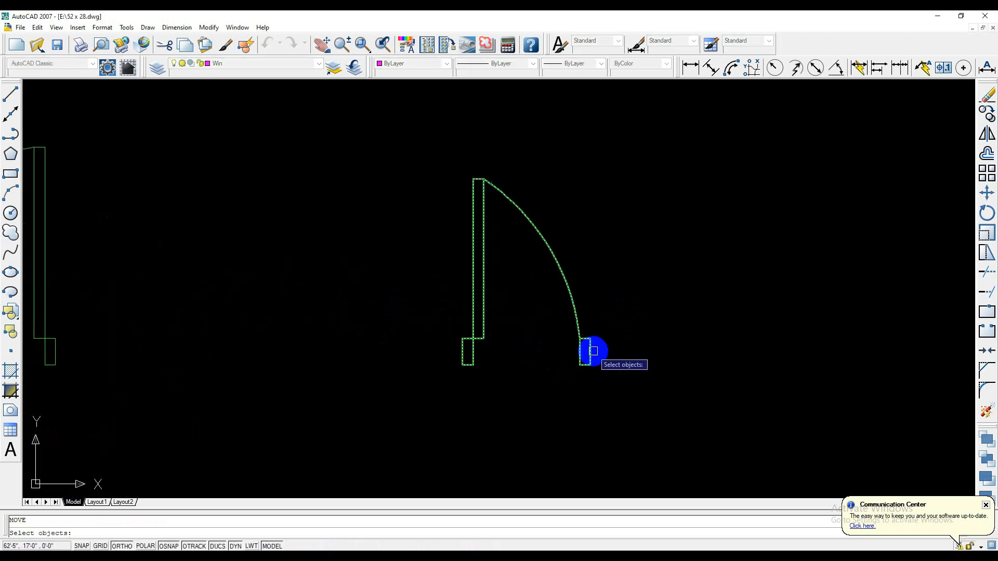
pyautogui.click(589, 351)
pyautogui.press('Return')
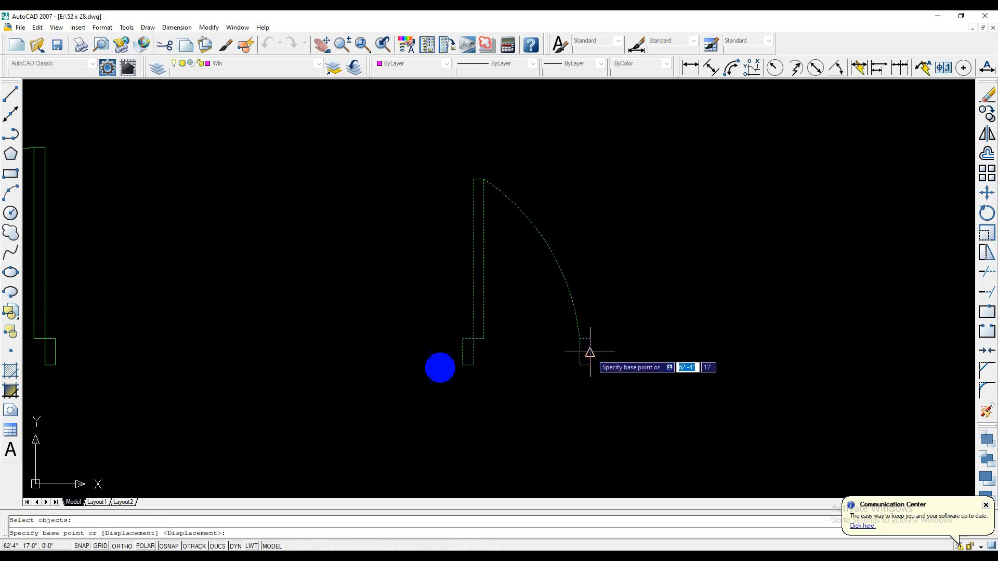
pyautogui.scroll(3, 283, 367)
pyautogui.scroll(-5, 349, 375)
pyautogui.moveTo(350, 374); pyautogui.dragTo(567, 349, button='middle')
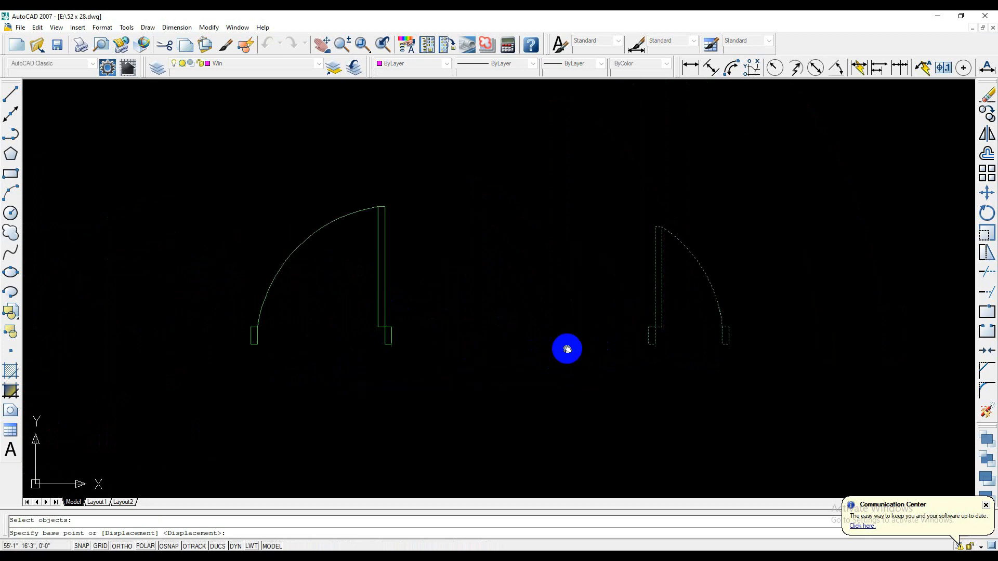
pyautogui.scroll(-3, 324, 377)
pyautogui.scroll(2, 280, 391)
pyautogui.moveTo(281, 390); pyautogui.dragTo(793, 343, button='middle')
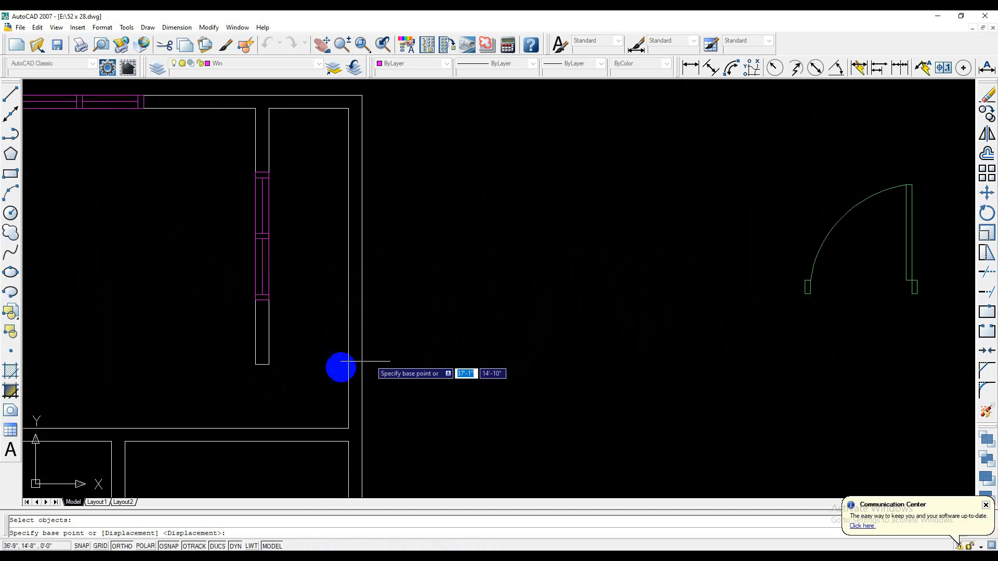
pyautogui.scroll(-5, 219, 372)
pyautogui.moveTo(219, 379); pyautogui.dragTo(608, 345, button='middle')
pyautogui.scroll(-1, 557, 345)
pyautogui.scroll(2, 563, 353)
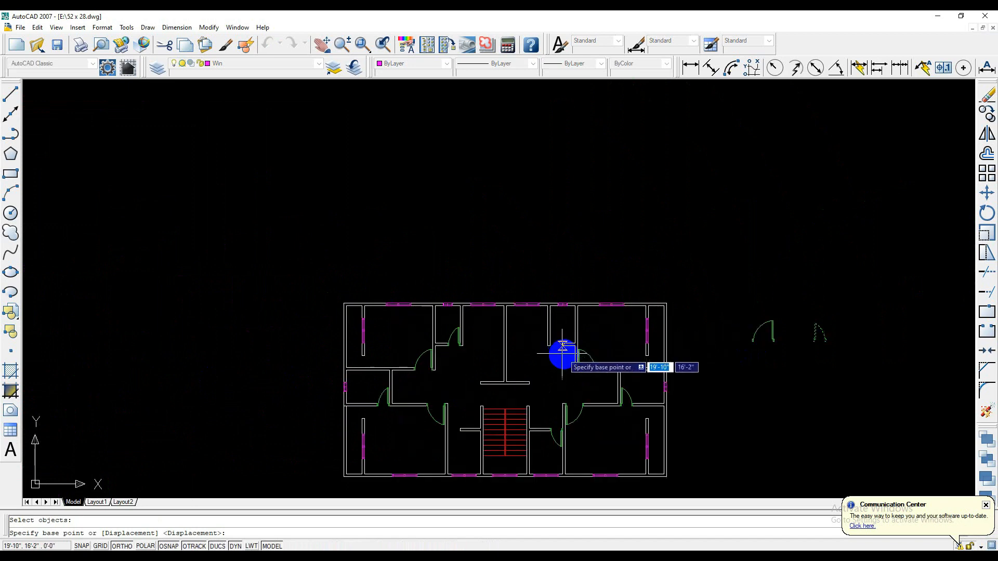
pyautogui.scroll(5, 562, 353)
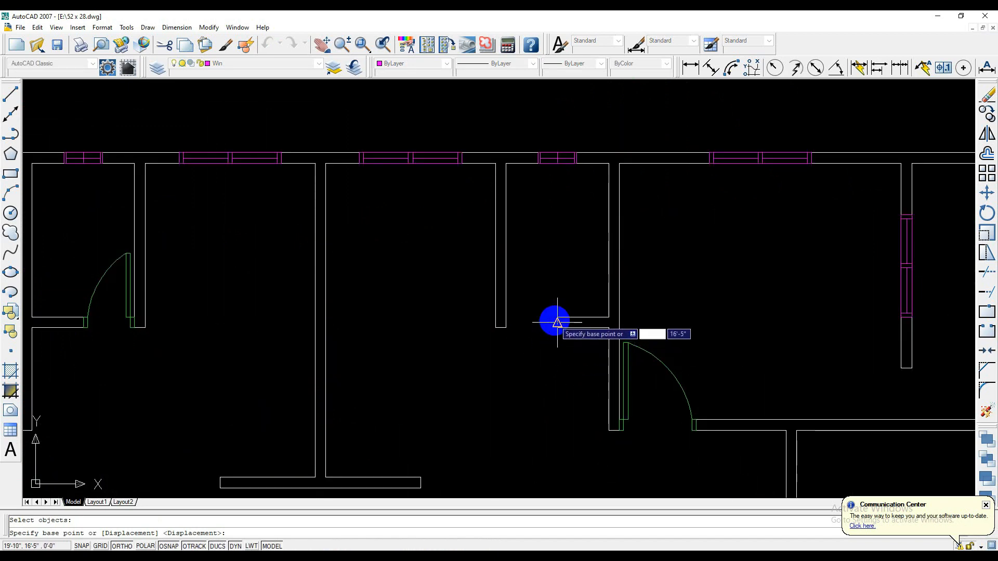
pyautogui.click(557, 322)
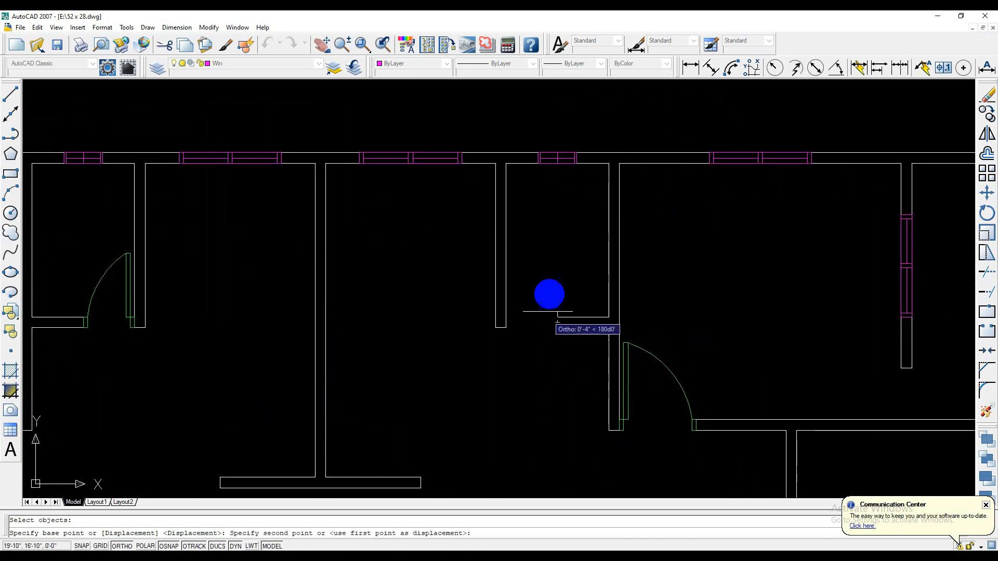
pyautogui.click(557, 286)
# Move the mirrored door by its right jamb's outer midpoint onto the wall-end midpoint of the upper-right bathroom opening, with ortho off.
pyautogui.scroll(-5, 518, 387)
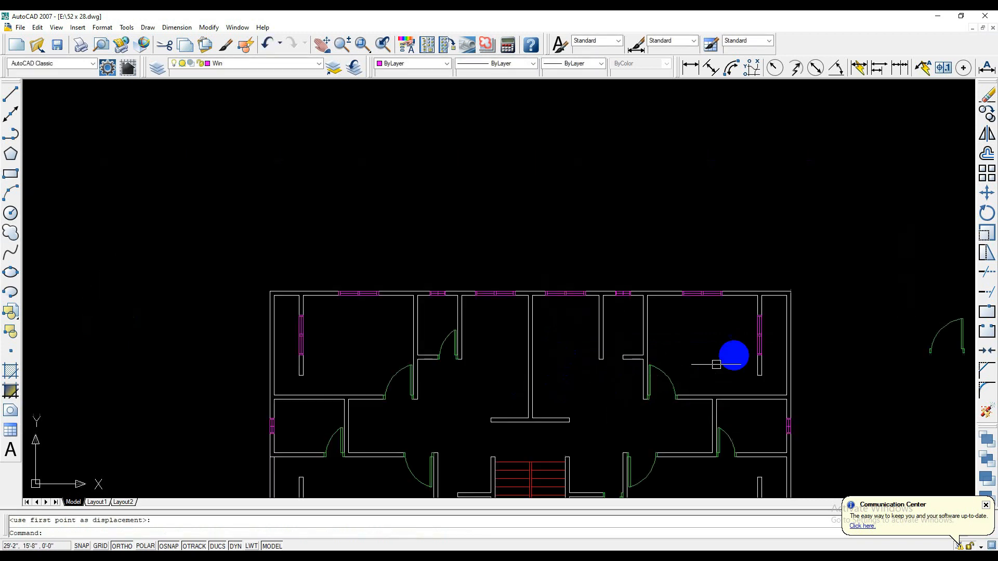
pyautogui.scroll(4, 680, 350)
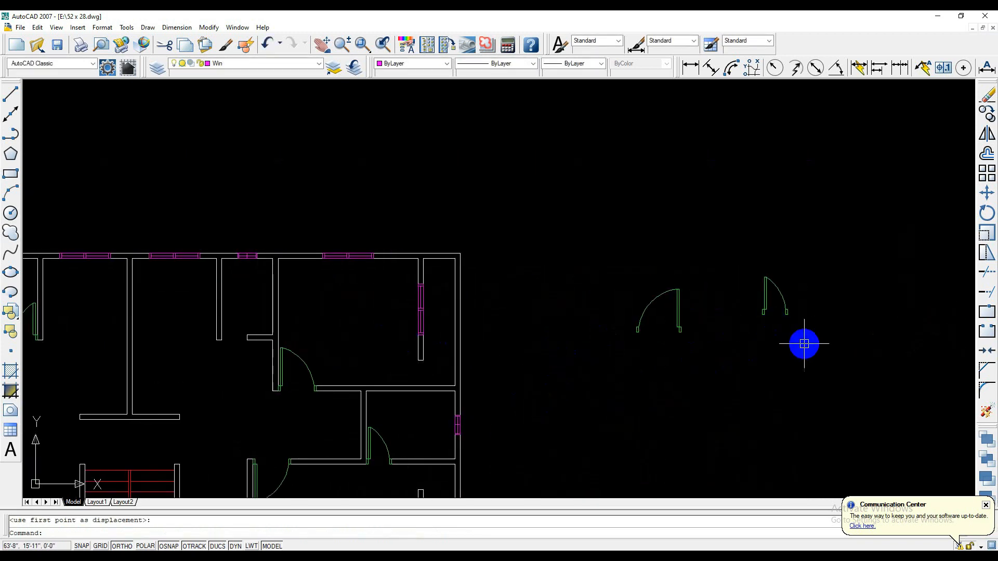
pyautogui.write('m')
pyautogui.press('Return')
pyautogui.click(778, 296)
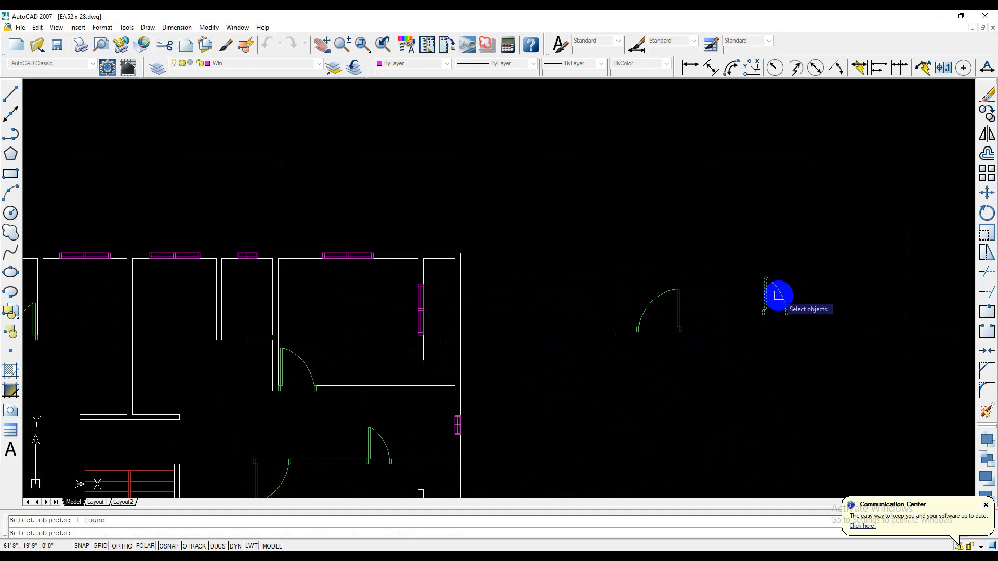
pyautogui.press('Return')
pyautogui.scroll(4, 795, 311)
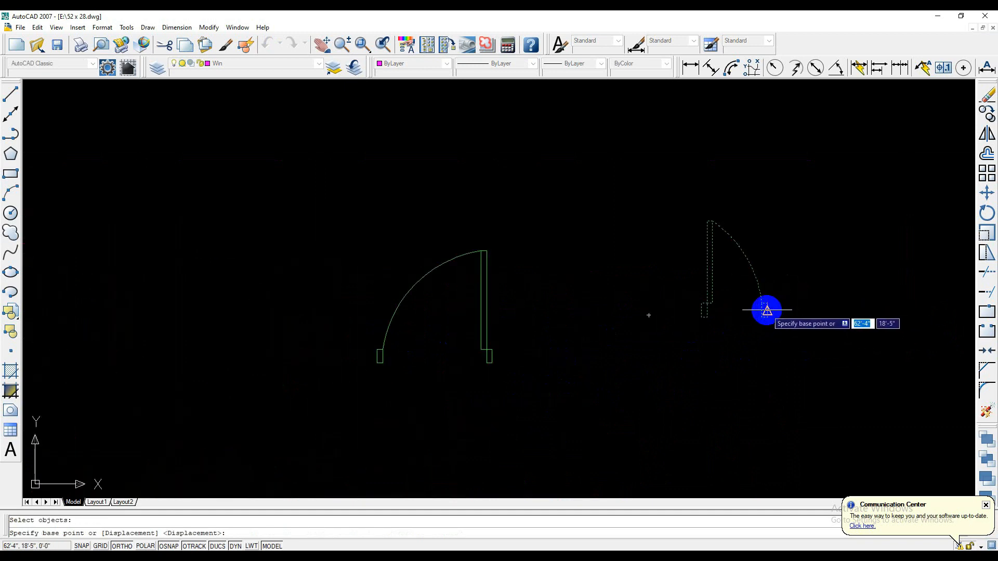
pyautogui.click(767, 310)
pyautogui.scroll(-4, 142, 412)
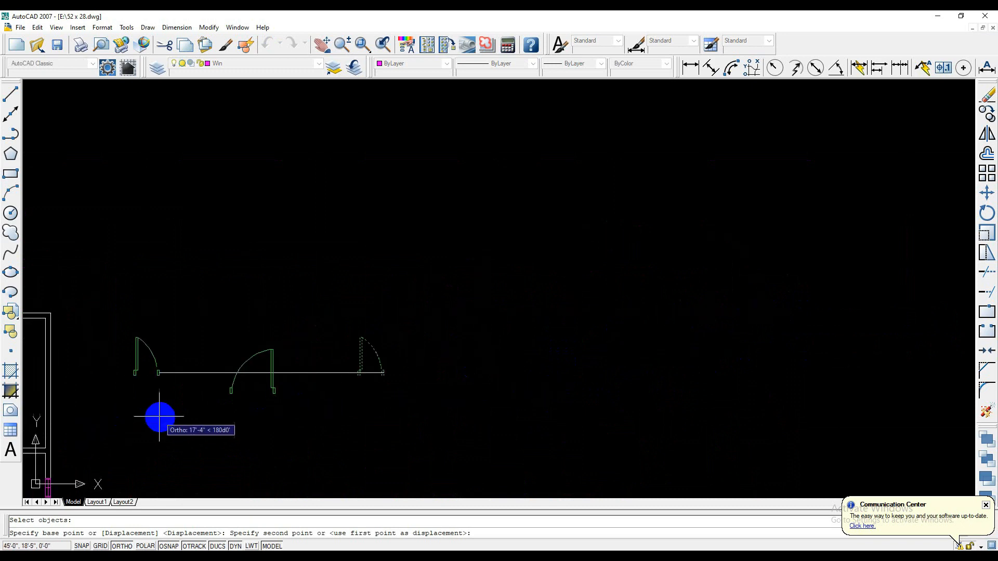
pyautogui.moveTo(197, 413)
pyautogui.mouseDown(button='middle')
pyautogui.moveTo(857, 367)
pyautogui.moveTo(957, 340)
pyautogui.mouseUp(button='middle')
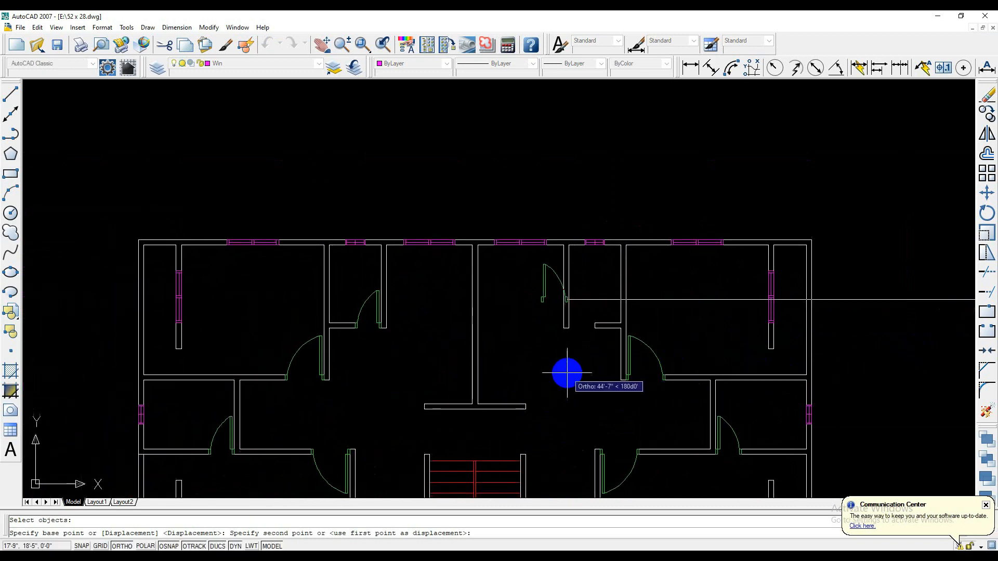
pyautogui.moveTo(617, 401); pyautogui.dragTo(577, 403, button='middle')
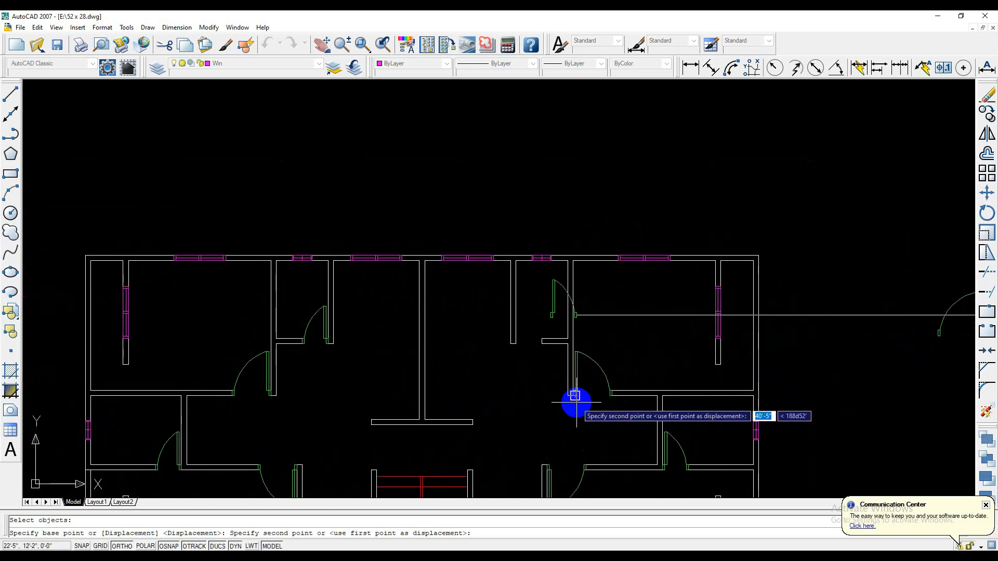
pyautogui.press('F8')
pyautogui.scroll(-6, 561, 352)
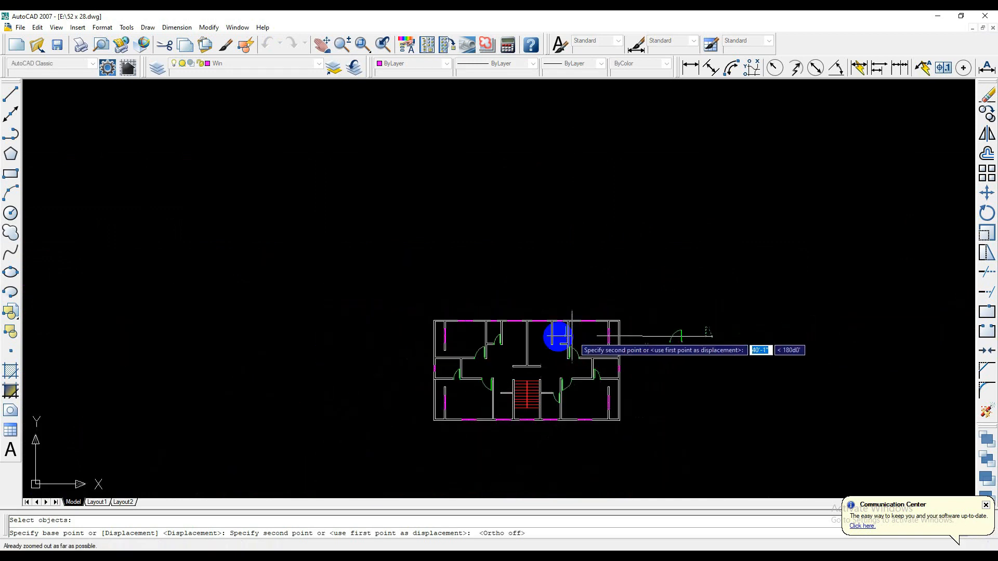
pyautogui.scroll(3, 541, 348)
pyautogui.scroll(3, 520, 353)
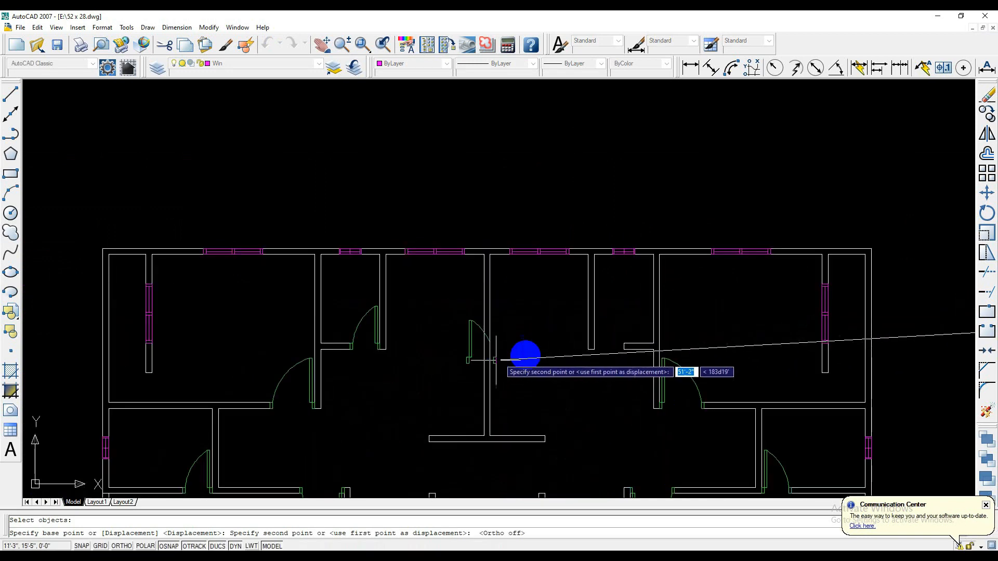
pyautogui.scroll(1, 603, 347)
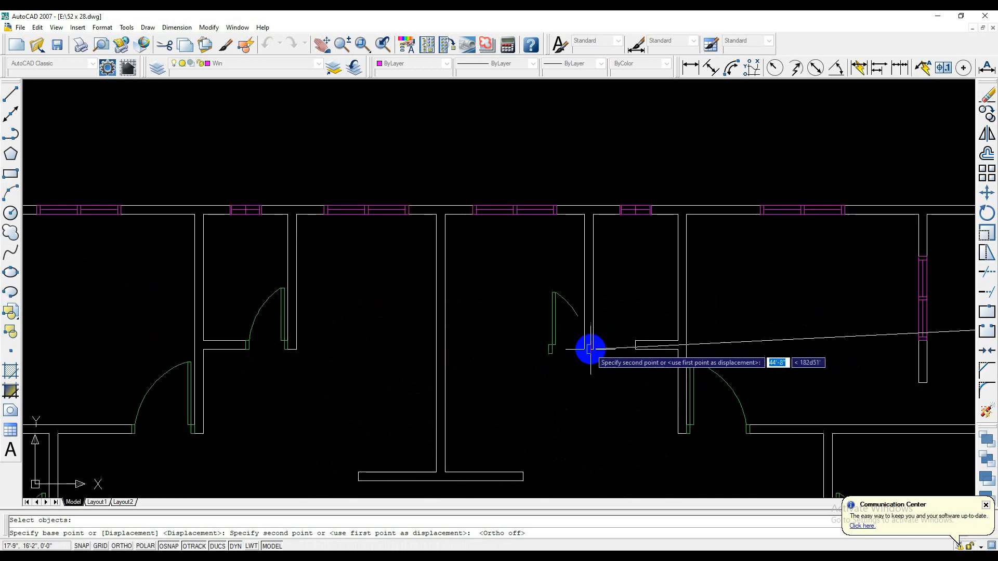
pyautogui.scroll(2, 647, 346)
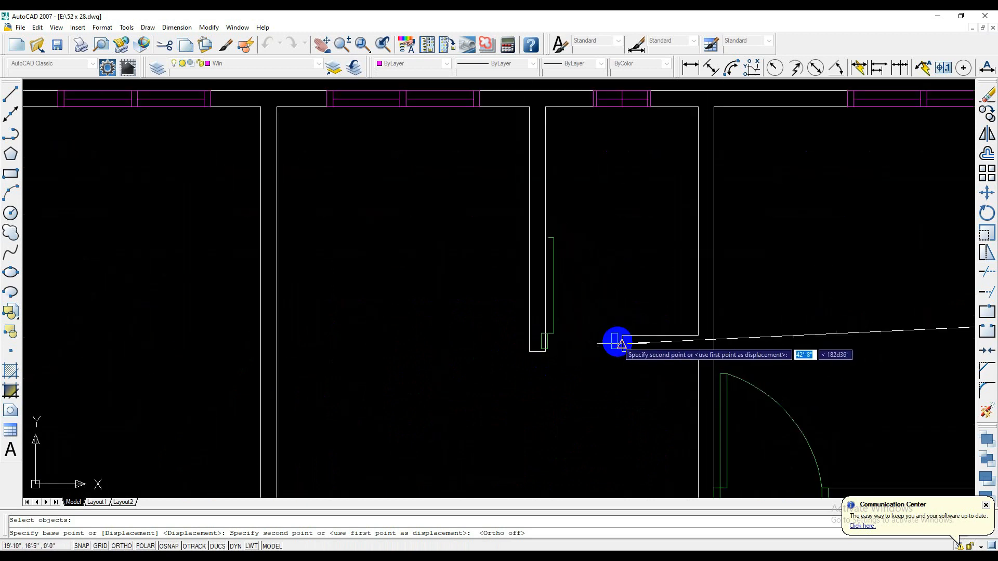
pyautogui.click(618, 342)
pyautogui.scroll(4, 472, 383)
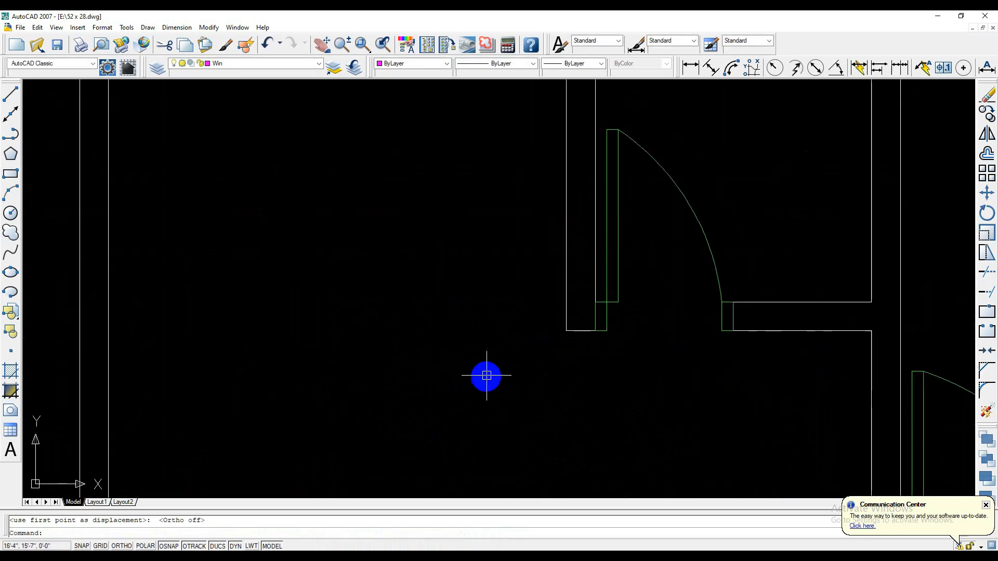
# Examine the fitted bathroom door, the remaining openings across the floor plan and the spare door outside the building.
pyautogui.scroll(-5, 441, 385)
pyautogui.scroll(4, 434, 388)
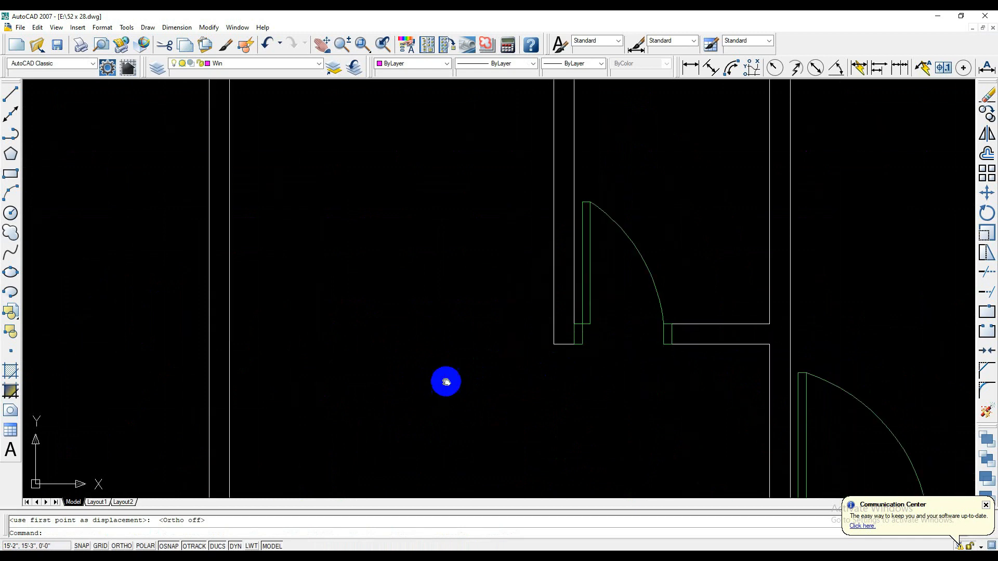
pyautogui.moveTo(446, 381); pyautogui.dragTo(489, 274, button='middle')
pyautogui.scroll(-3, 477, 297)
pyautogui.scroll(2, 478, 300)
pyautogui.scroll(-8, 479, 311)
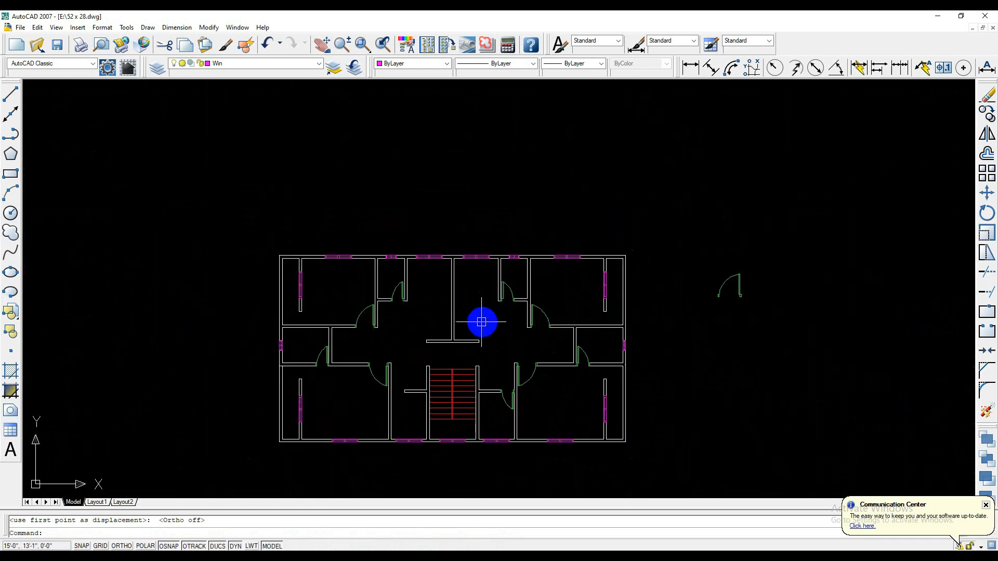
pyautogui.moveTo(481, 322); pyautogui.dragTo(449, 284, button='middle')
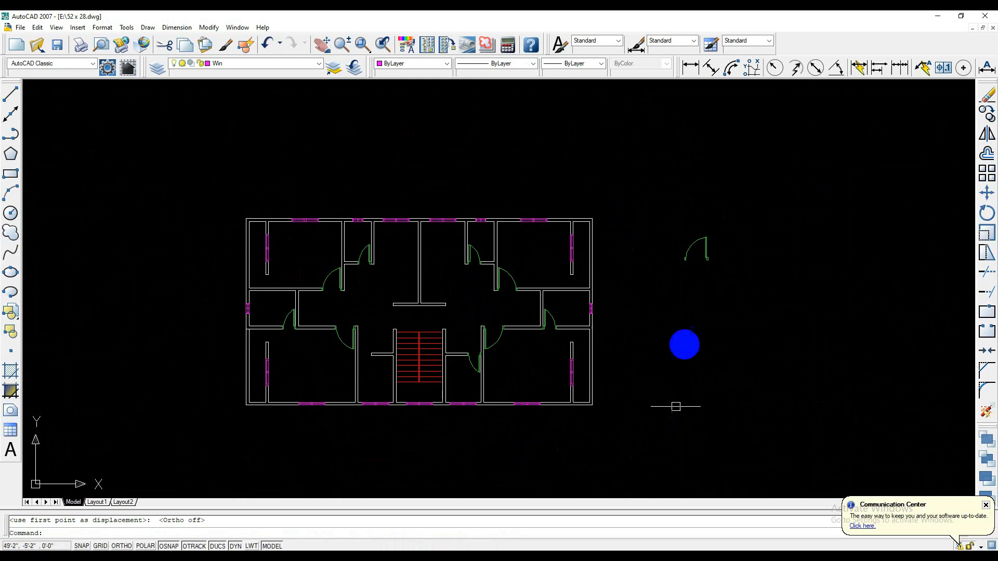
pyautogui.moveTo(684, 295); pyautogui.dragTo(621, 289, button='middle')
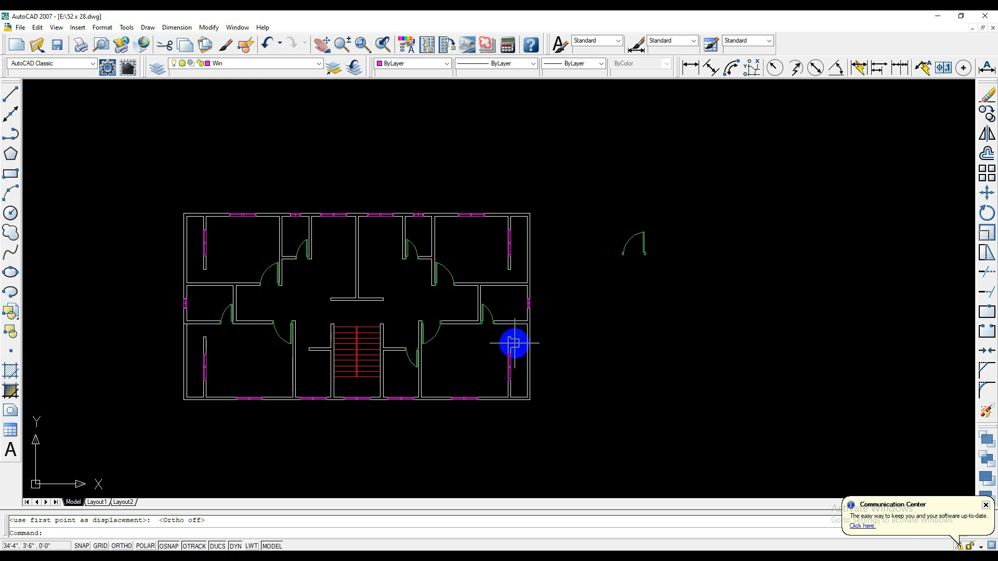
pyautogui.moveTo(584, 299); pyautogui.dragTo(651, 312, button='middle')
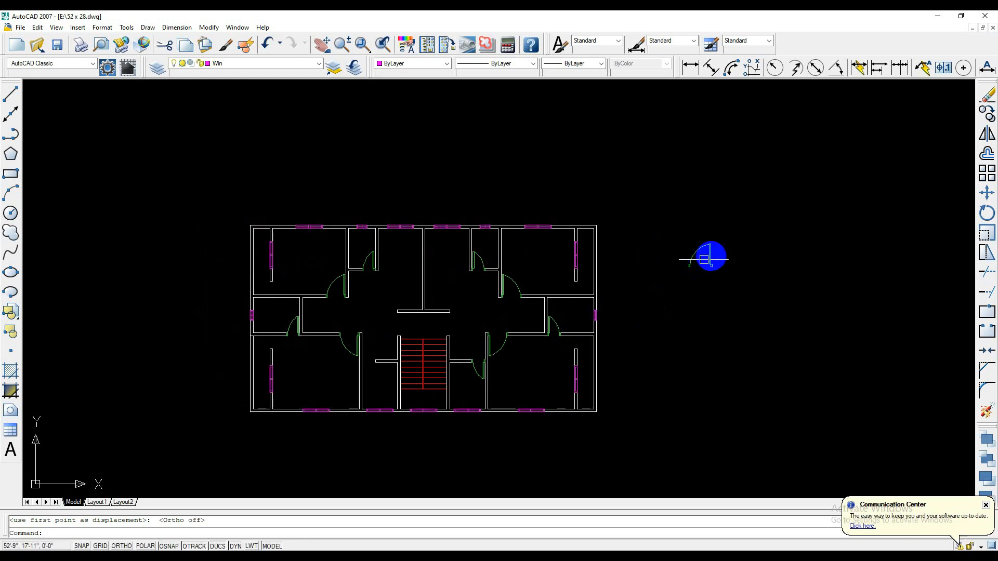
# Copy the spare door outside the building into the hall area of the left apartment.
pyautogui.scroll(-2, 441, 336)
pyautogui.scroll(3, 457, 340)
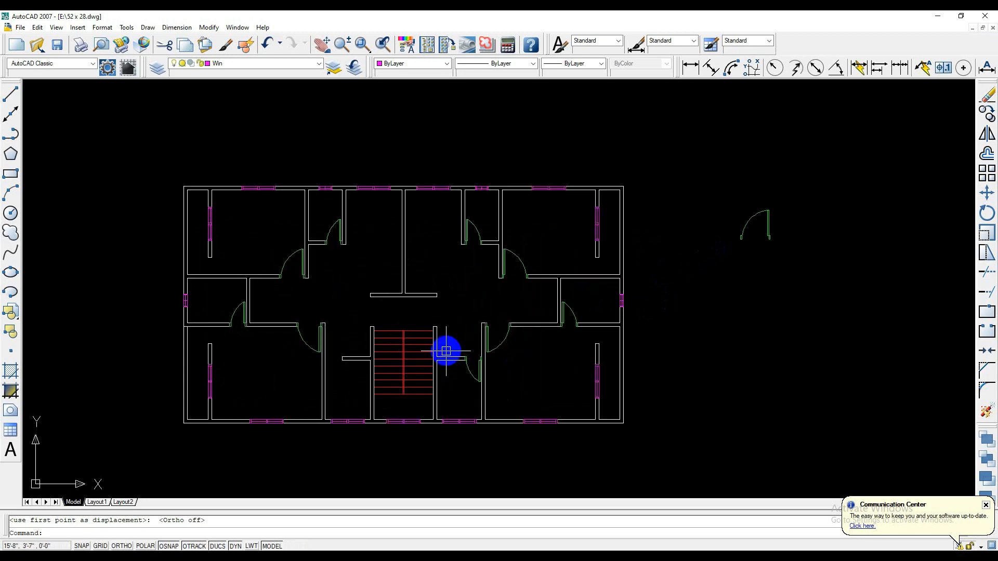
pyautogui.moveTo(737, 273); pyautogui.dragTo(697, 271, button='middle')
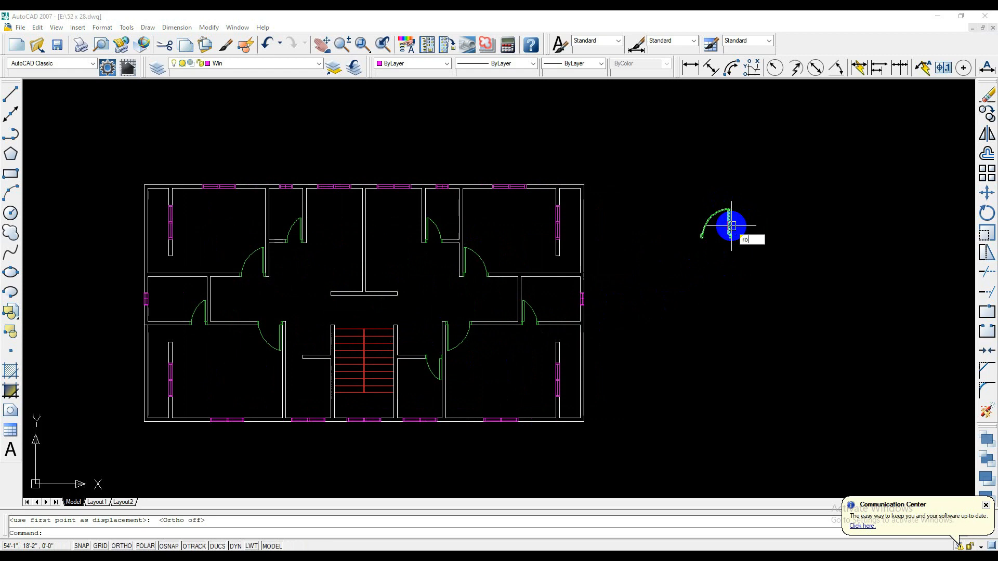
pyautogui.press('Escape')
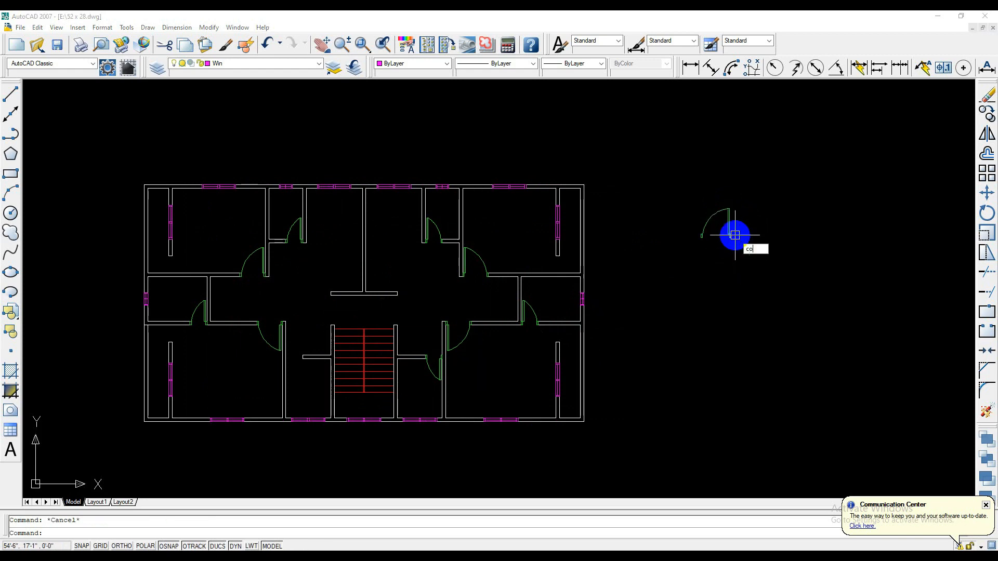
pyautogui.write('co')
pyautogui.press('Return')
pyautogui.press('Return')
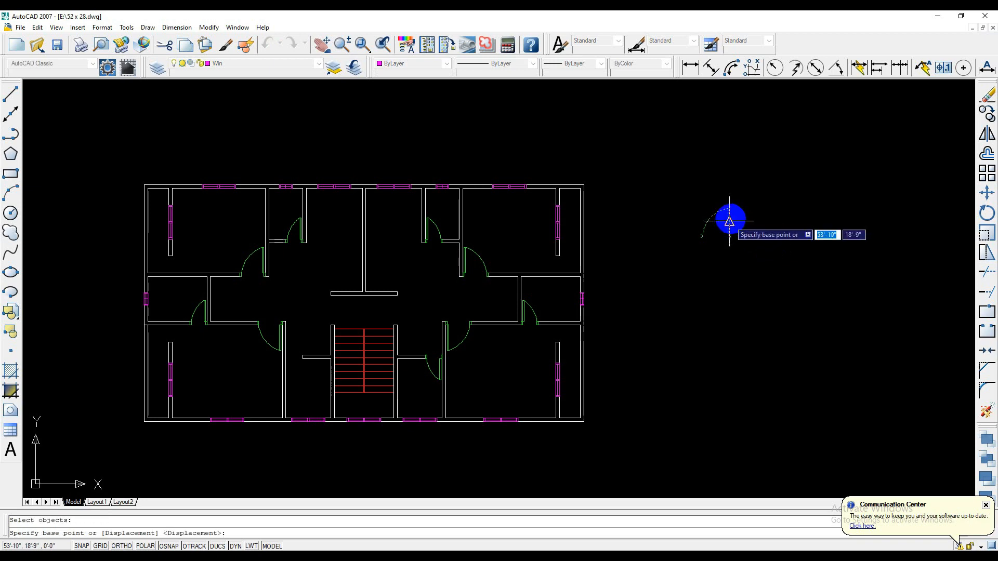
pyautogui.click(729, 223)
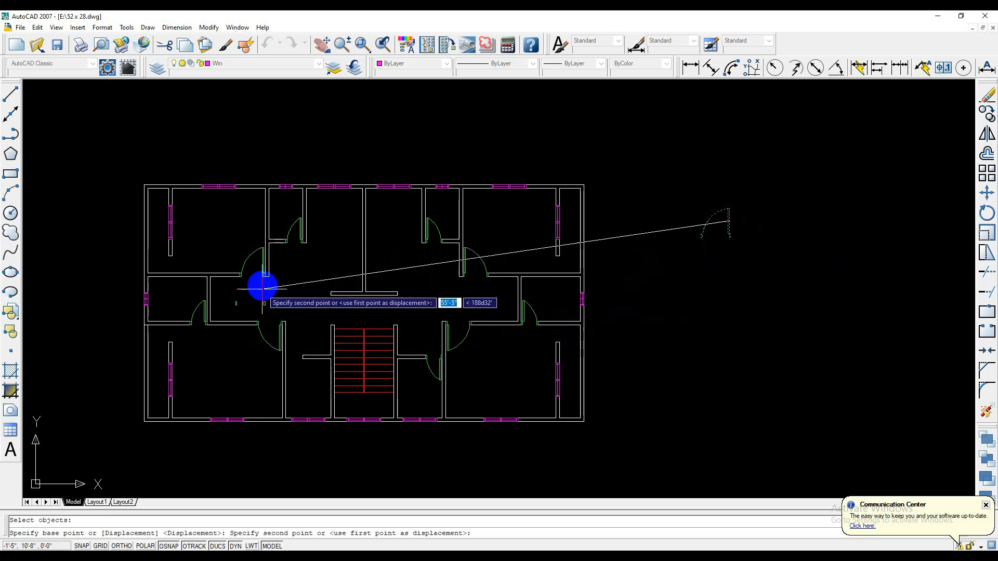
pyautogui.click(289, 285)
pyautogui.press('Escape')
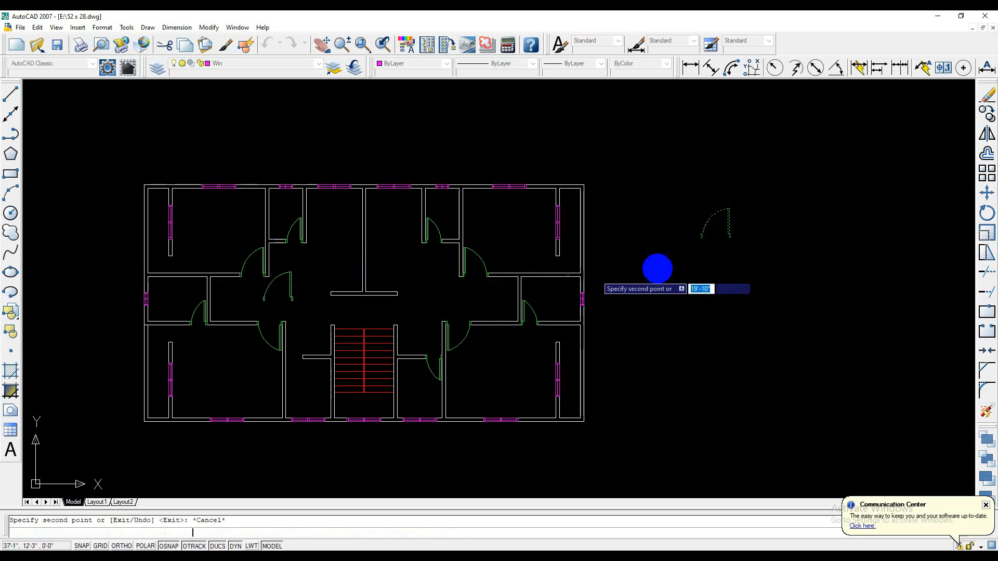
pyautogui.scroll(-1, 727, 270)
pyautogui.moveTo(693, 279); pyautogui.dragTo(614, 284, button='middle')
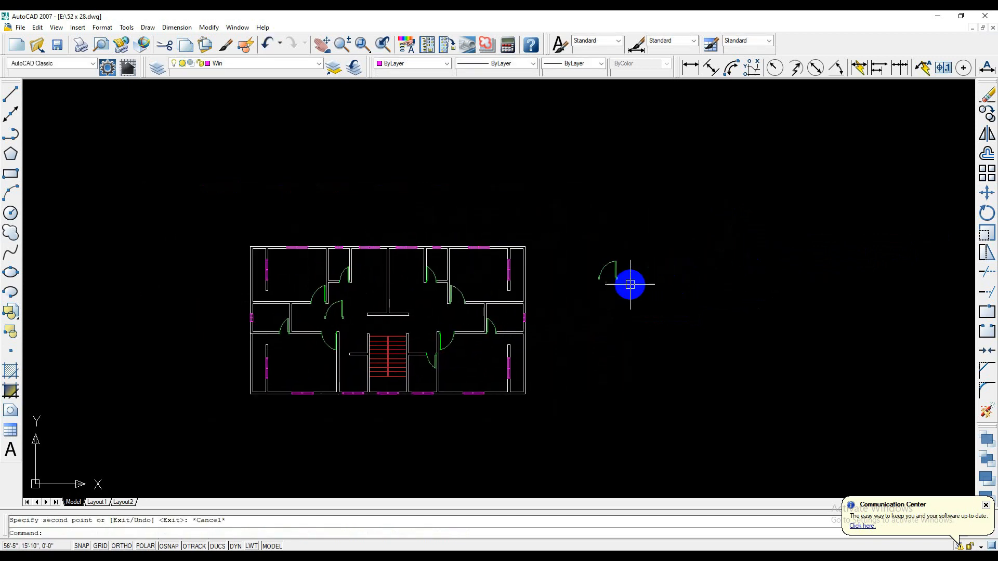
pyautogui.scroll(-4, 628, 284)
pyautogui.scroll(3, 589, 331)
pyautogui.scroll(3, 541, 328)
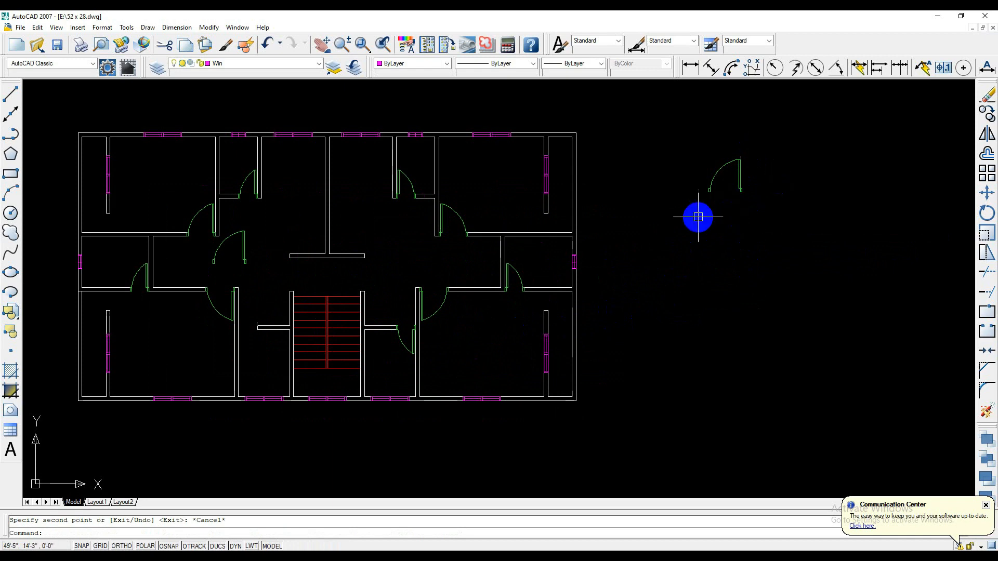
pyautogui.press('Return')
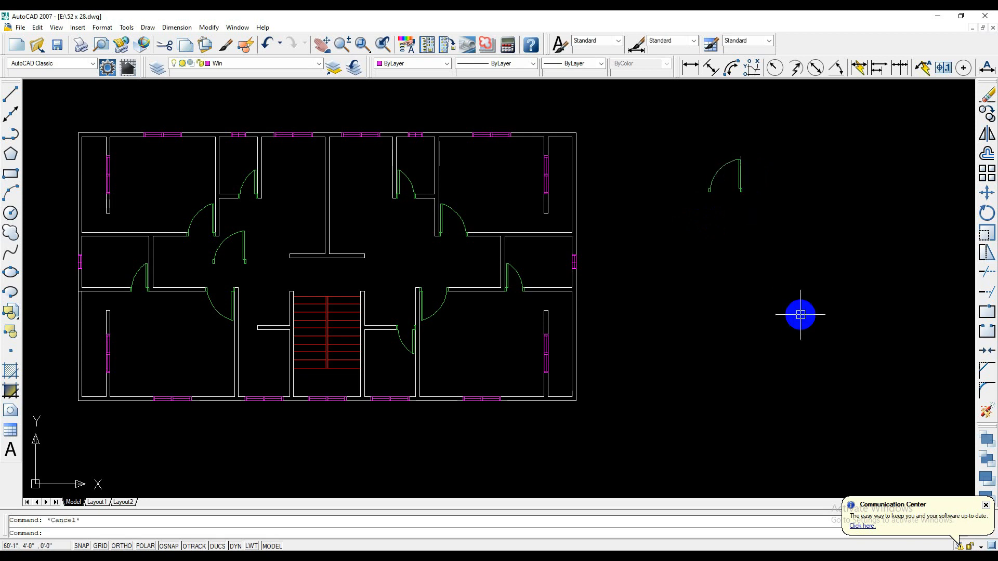
pyautogui.write('r')
pyautogui.press('Return')
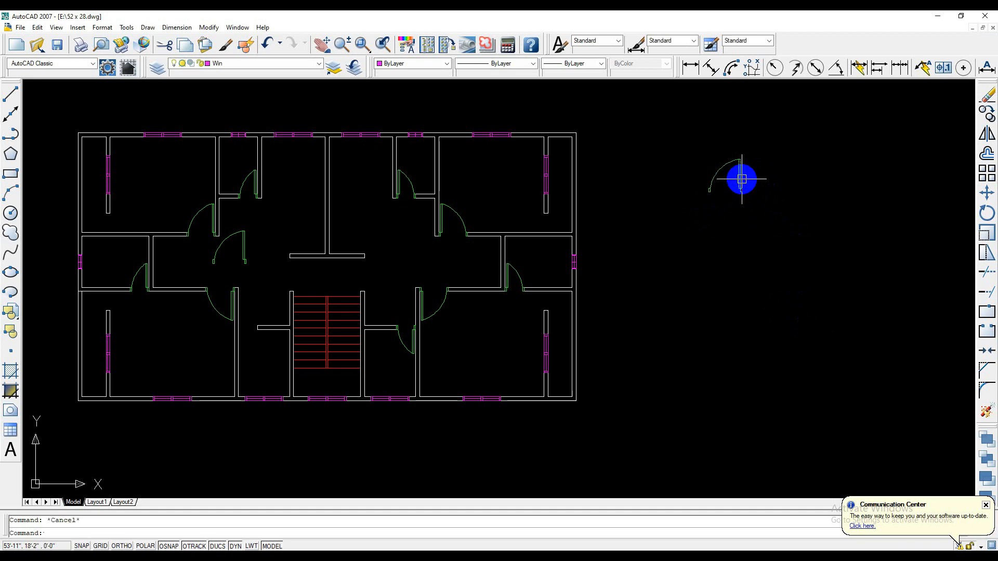
# Rotate the spare door outside the building 90 degrees about its leaf's midpoint, with ortho on.
pyautogui.moveTo(735, 233); pyautogui.dragTo(728, 274, button='middle')
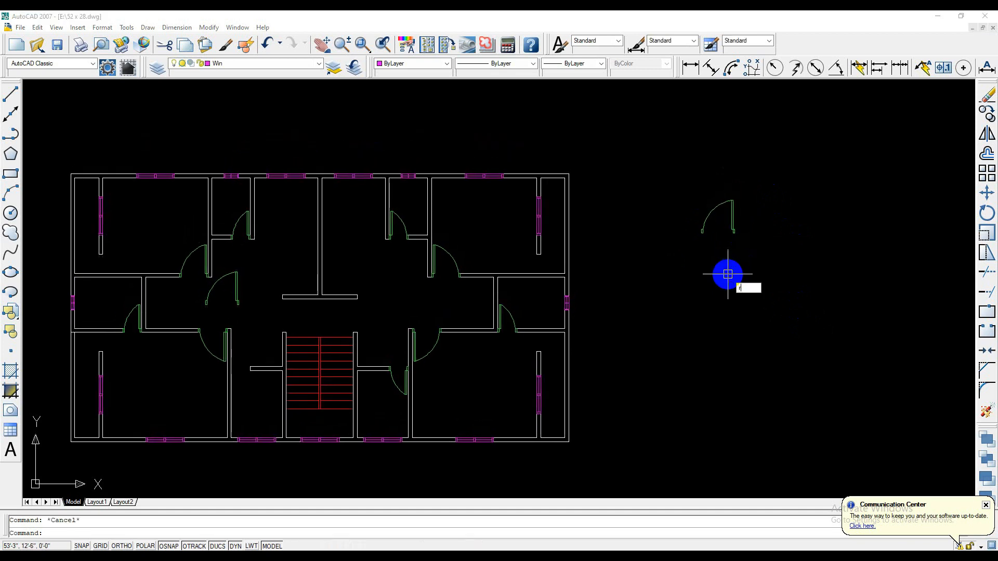
pyautogui.write('ro')
pyautogui.press('Return')
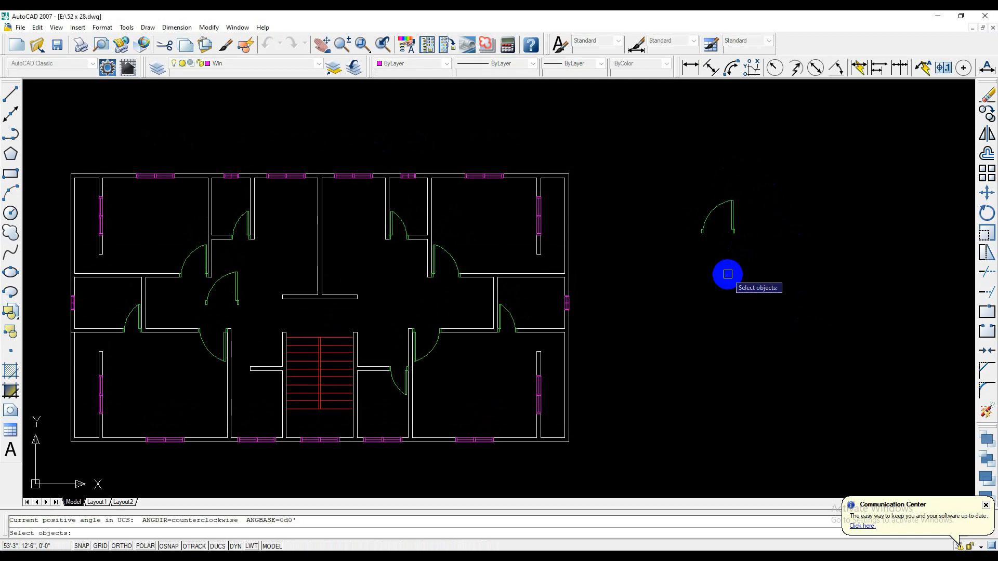
pyautogui.click(730, 218)
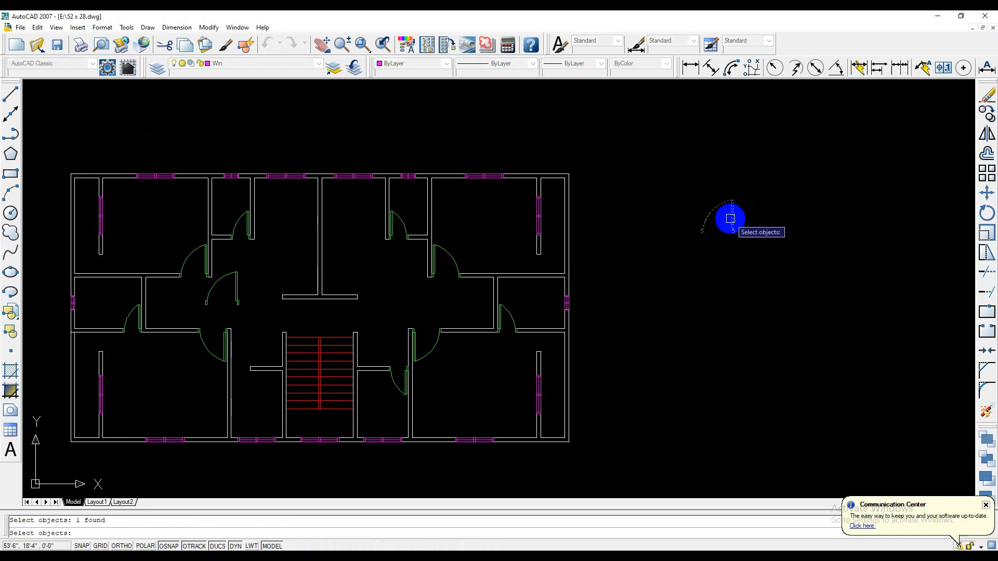
pyautogui.press('Return')
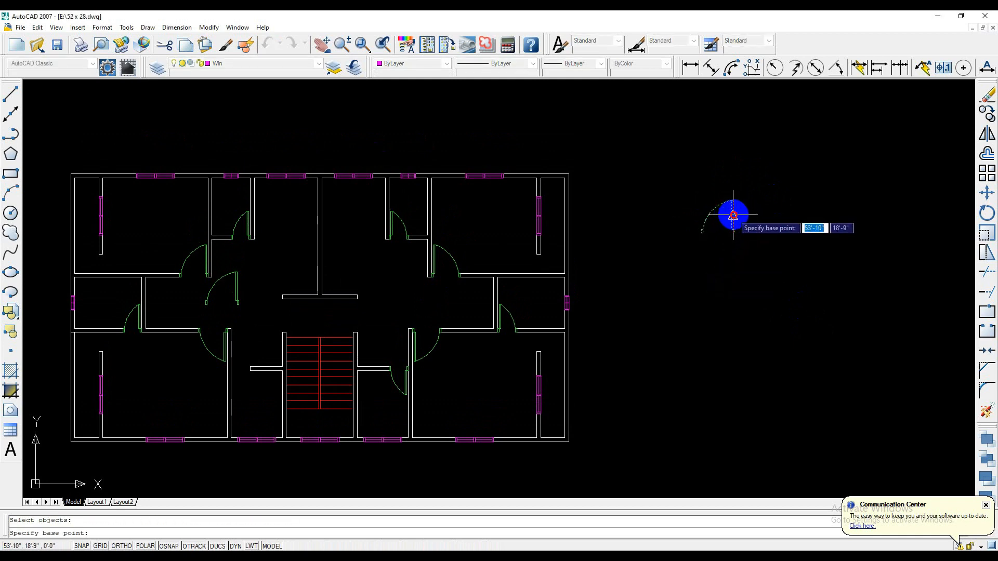
pyautogui.click(730, 217)
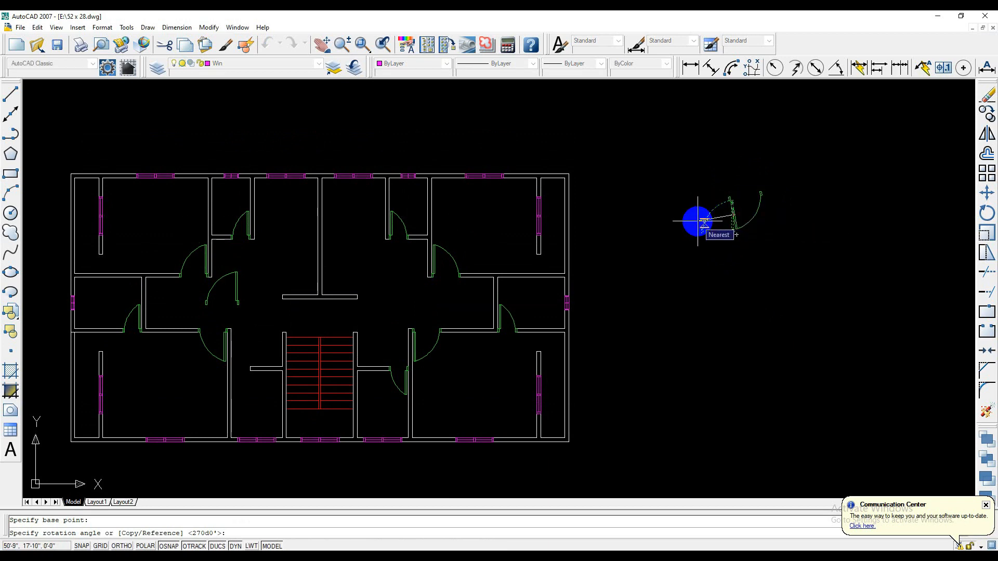
pyautogui.press('F8')
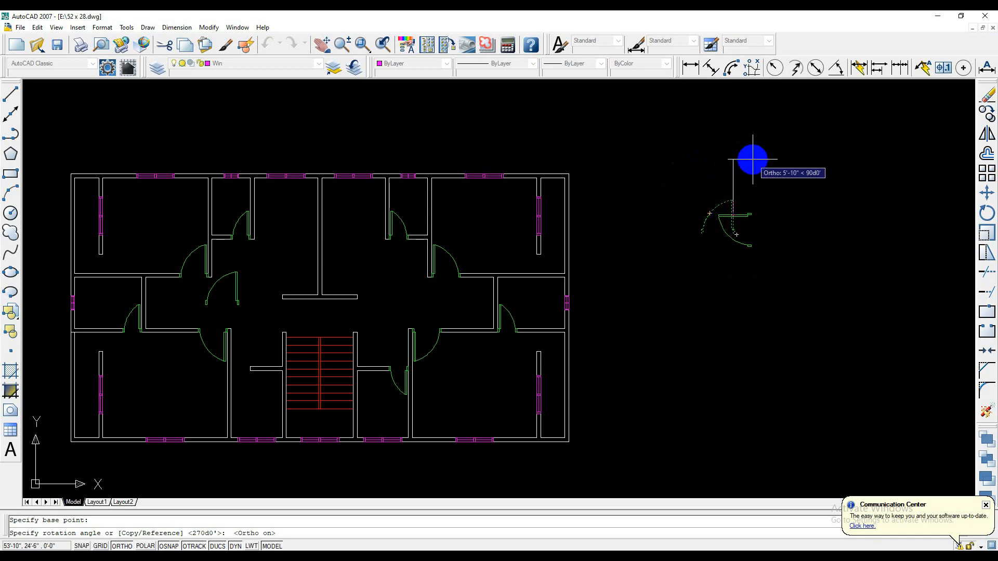
pyautogui.click(753, 160)
# Mirror the rotated door about a vertical line through the leaf's free end, with ortho on, erasing the source door.
pyautogui.moveTo(769, 276); pyautogui.dragTo(771, 288, button='middle')
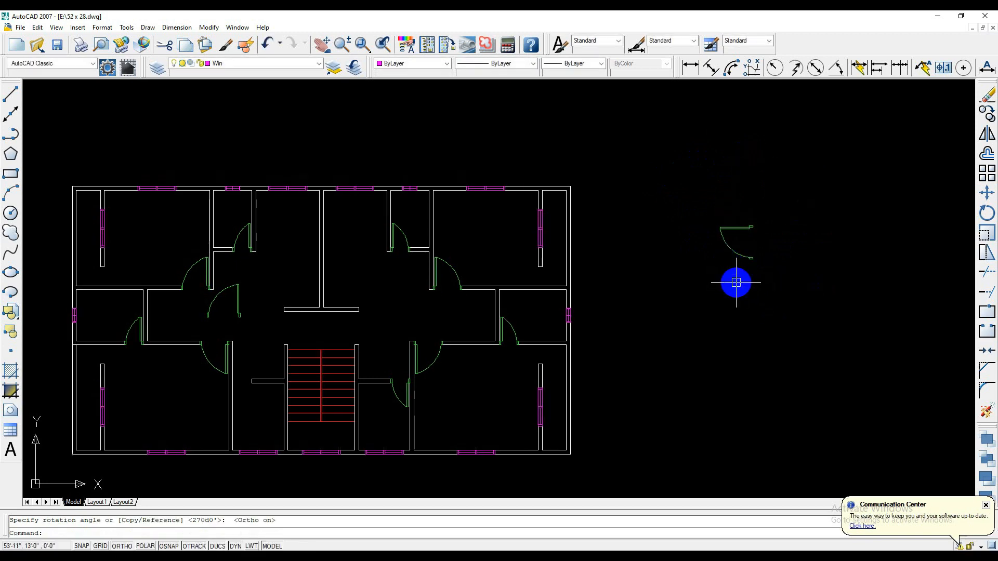
pyautogui.write('mi')
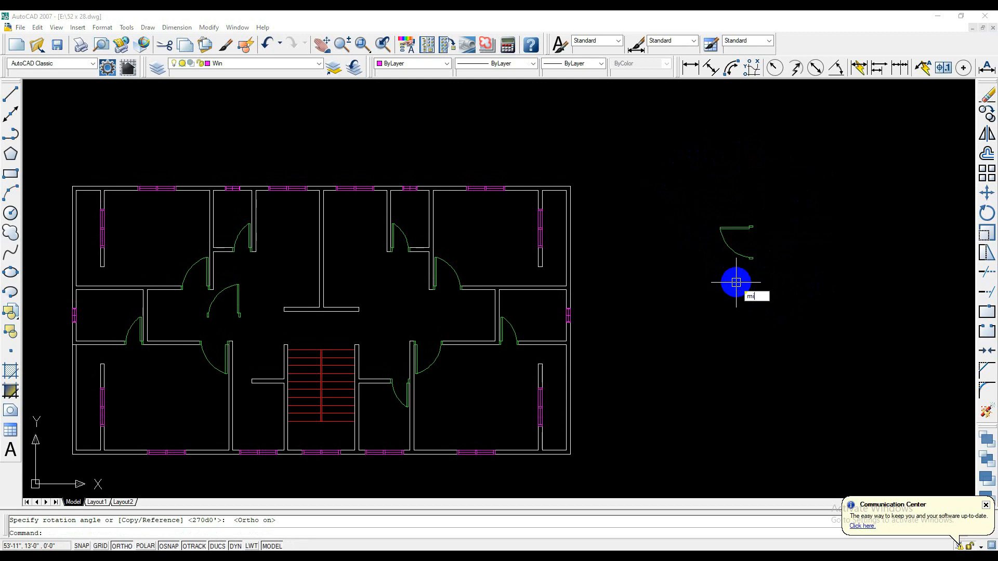
pyautogui.press('Return')
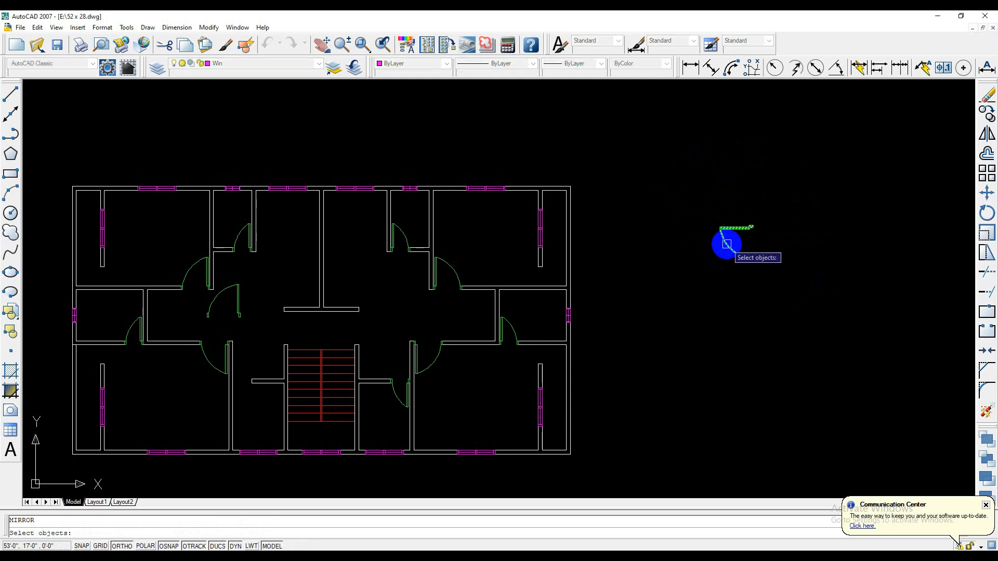
pyautogui.click(731, 248)
pyautogui.press('Return')
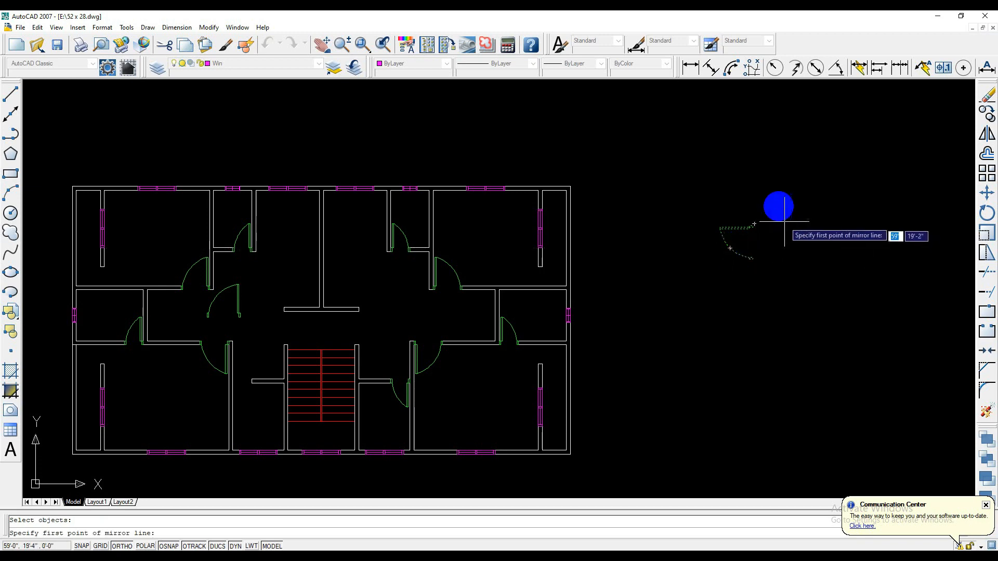
pyautogui.scroll(9, 724, 237)
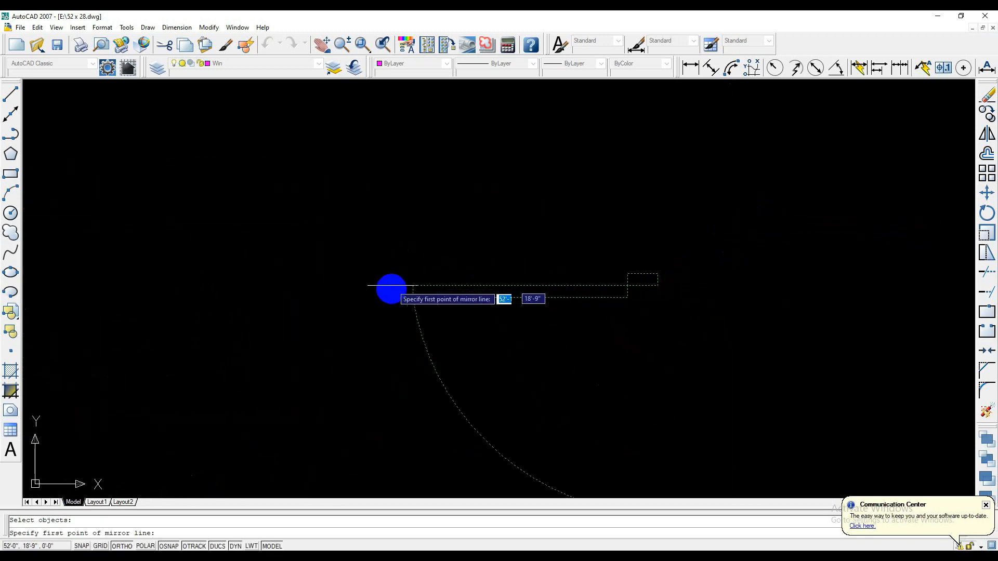
pyautogui.click(409, 290)
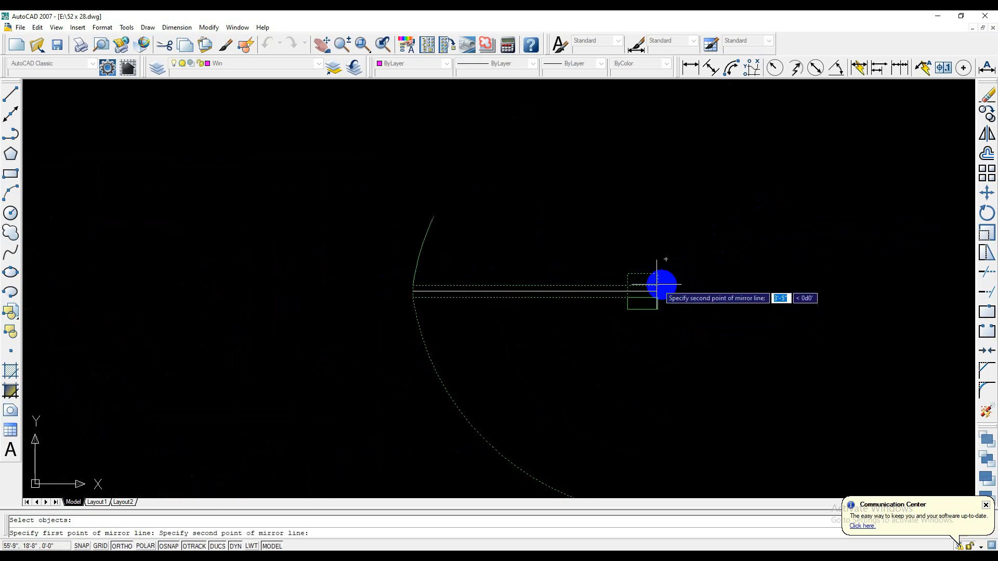
pyautogui.scroll(3, 660, 291)
pyautogui.scroll(-2, 614, 358)
pyautogui.scroll(2, 613, 358)
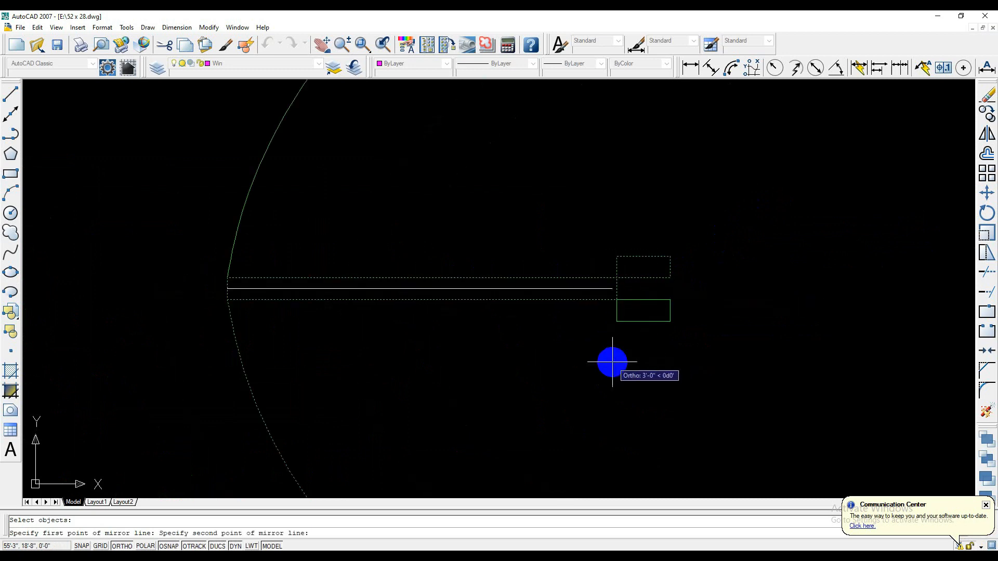
pyautogui.scroll(-1, 616, 360)
pyautogui.scroll(-4, 621, 365)
pyautogui.press('F8')
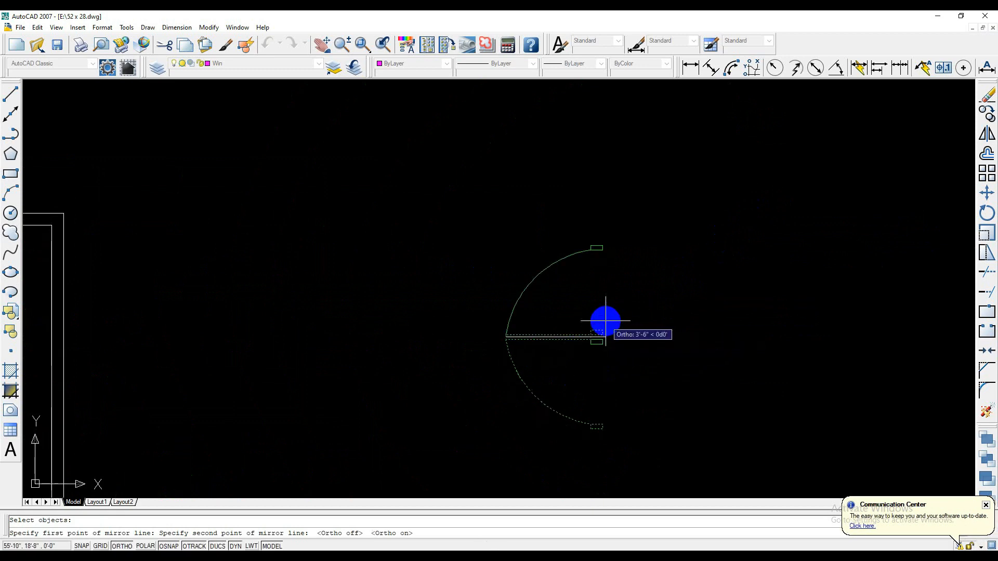
pyautogui.press('F8')
pyautogui.scroll(-2, 401, 355)
pyautogui.moveTo(412, 356)
pyautogui.mouseDown(button='middle')
pyautogui.moveTo(874, 283)
pyautogui.moveTo(847, 207)
pyautogui.moveTo(853, 191)
pyautogui.moveTo(684, 236)
pyautogui.moveTo(657, 254)
pyautogui.mouseUp(button='middle')
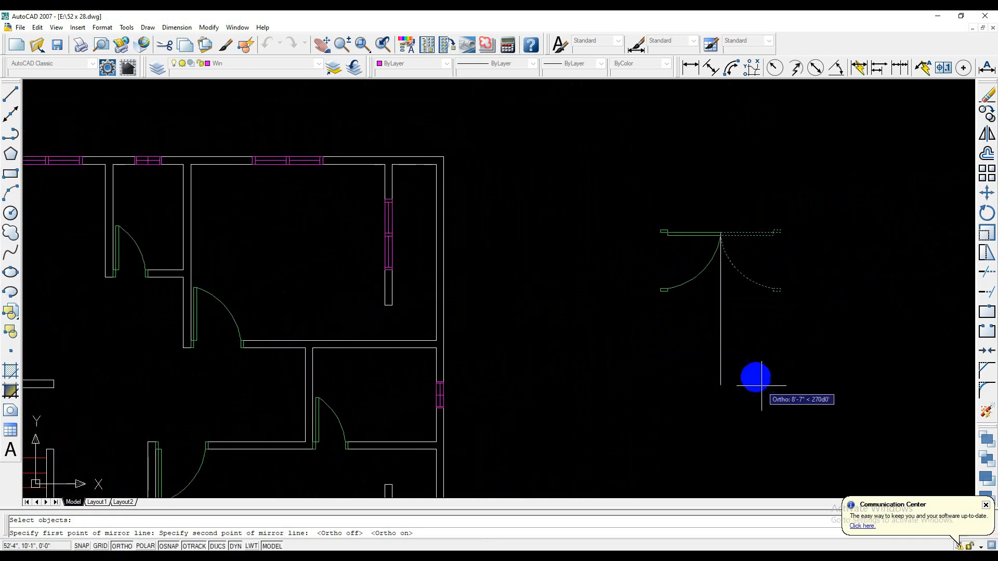
pyautogui.click(726, 338)
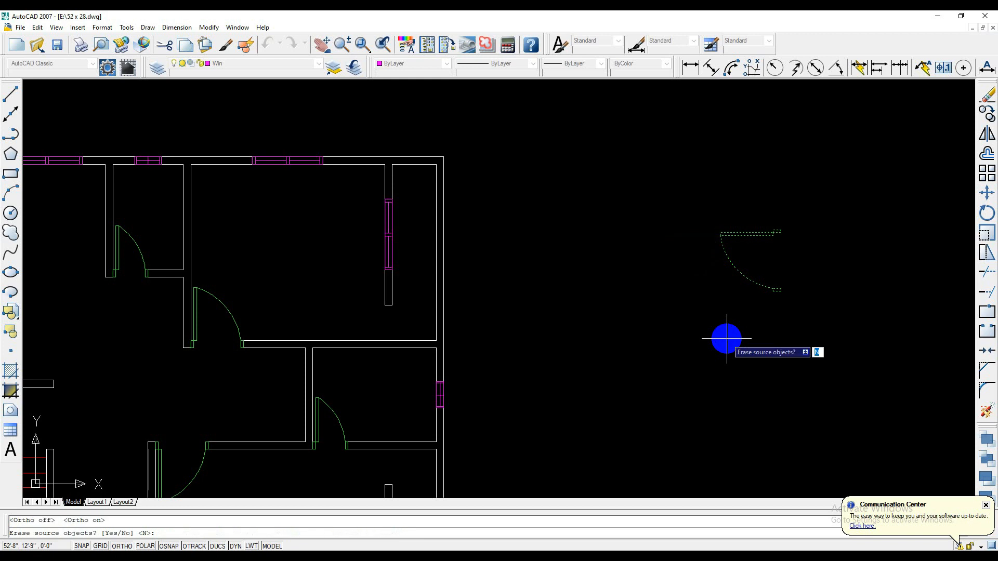
pyautogui.write('y')
pyautogui.press('Return')
# Move the mirrored door by its lower jamb's midpoint onto the upper end of the wall right of the staircase, with ortho off.
pyautogui.scroll(-3, 719, 312)
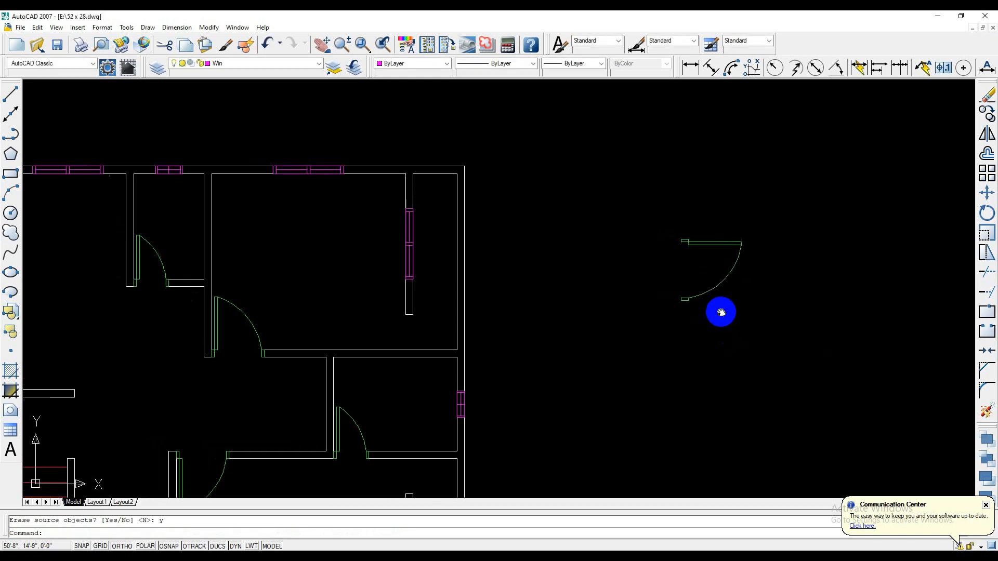
pyautogui.write('m')
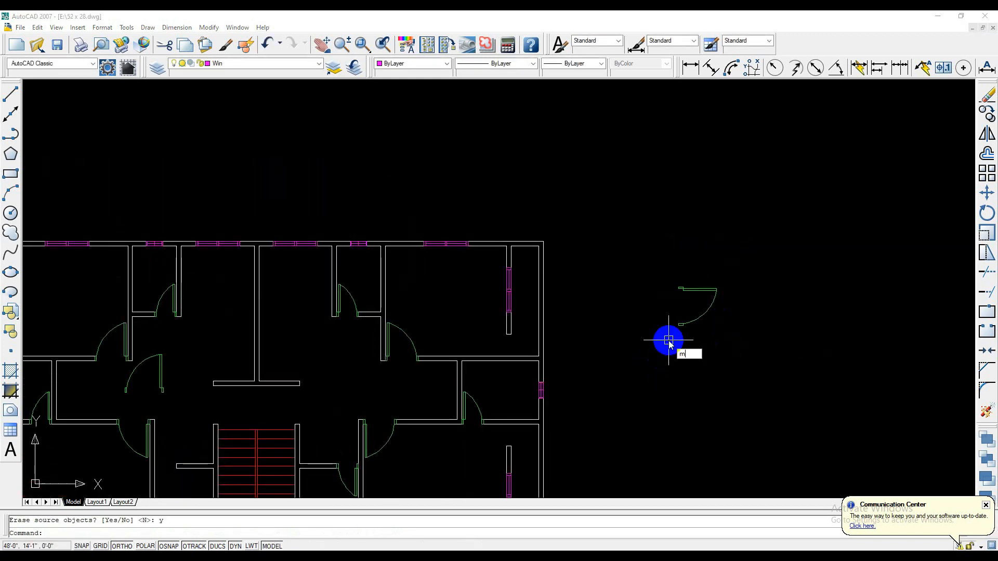
pyautogui.press('Return')
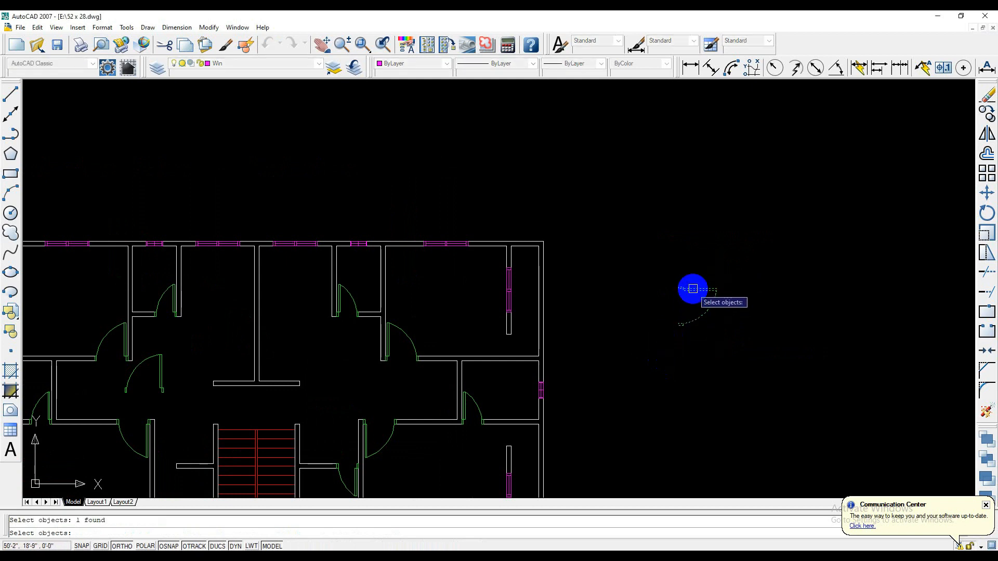
pyautogui.press('Return')
pyautogui.scroll(2, 680, 339)
pyautogui.scroll(-1, 686, 338)
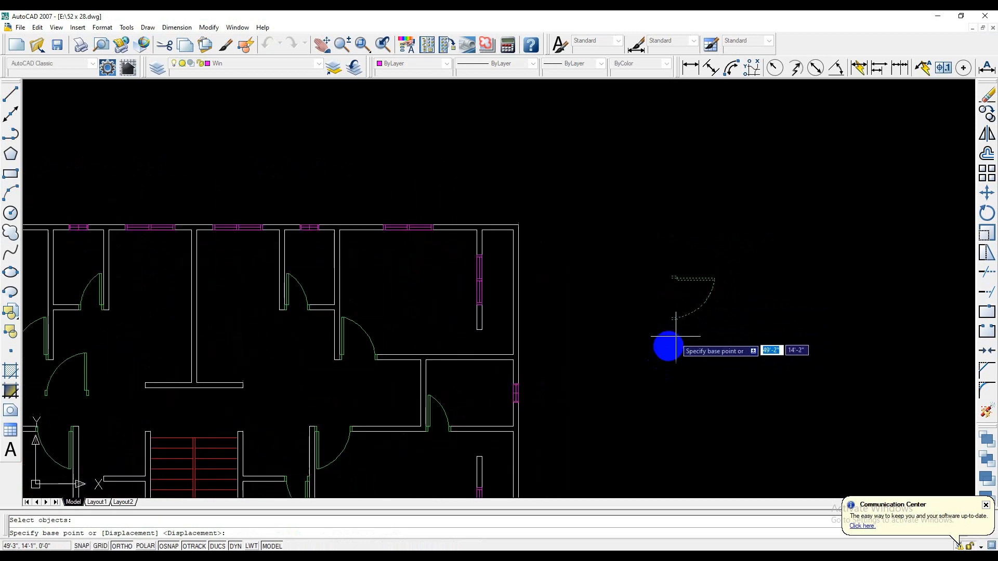
pyautogui.scroll(3, 692, 306)
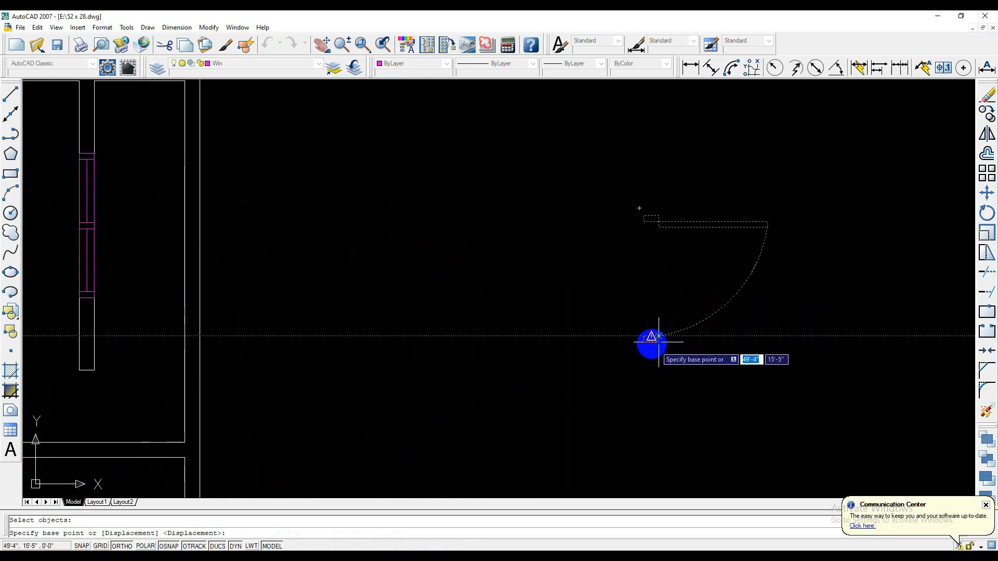
pyautogui.click(651, 343)
pyautogui.scroll(-1, 162, 380)
pyautogui.moveTo(163, 379); pyautogui.dragTo(830, 353, button='middle')
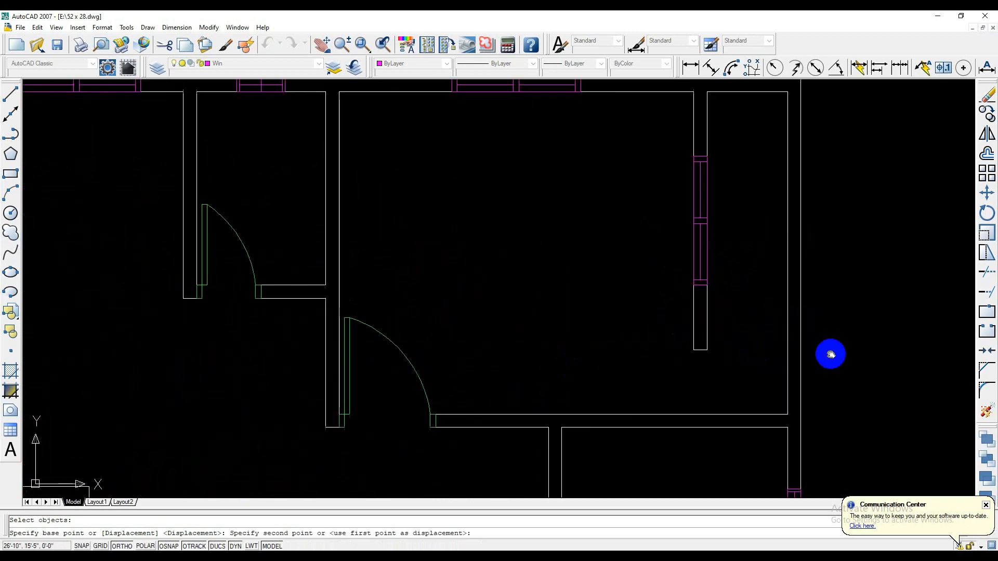
pyautogui.scroll(-3, 290, 452)
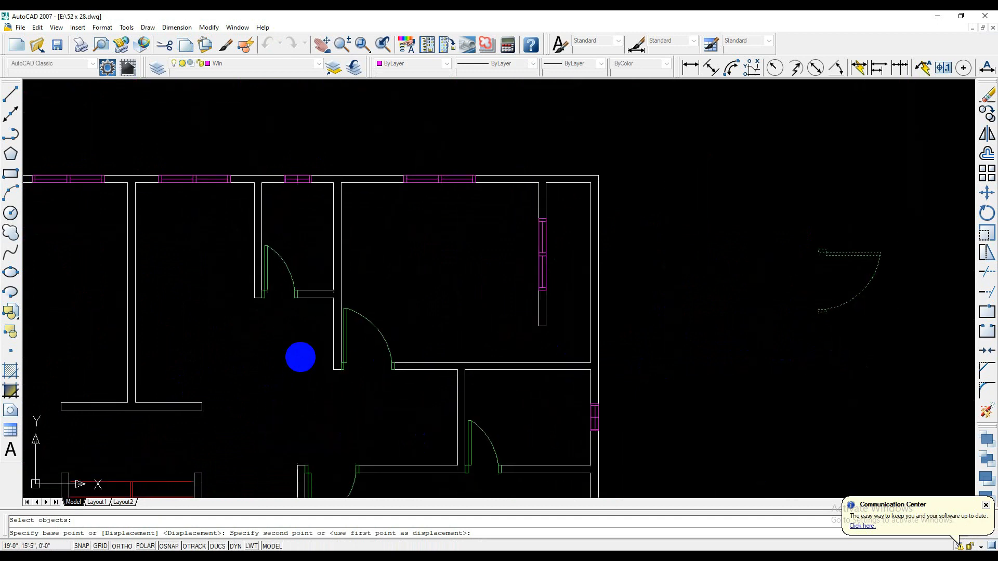
pyautogui.press('F8')
pyautogui.scroll(-4, 270, 395)
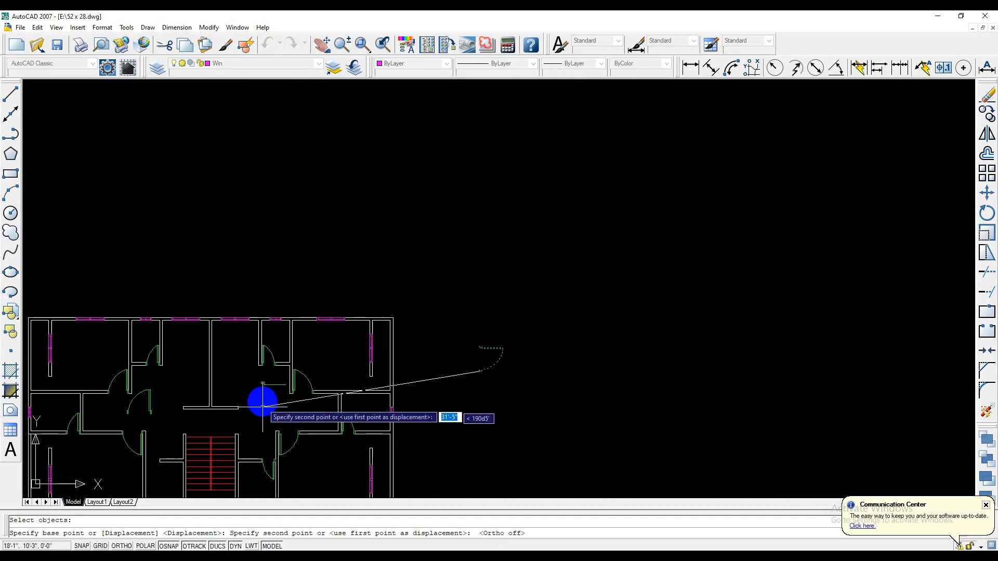
pyautogui.scroll(3, 405, 365)
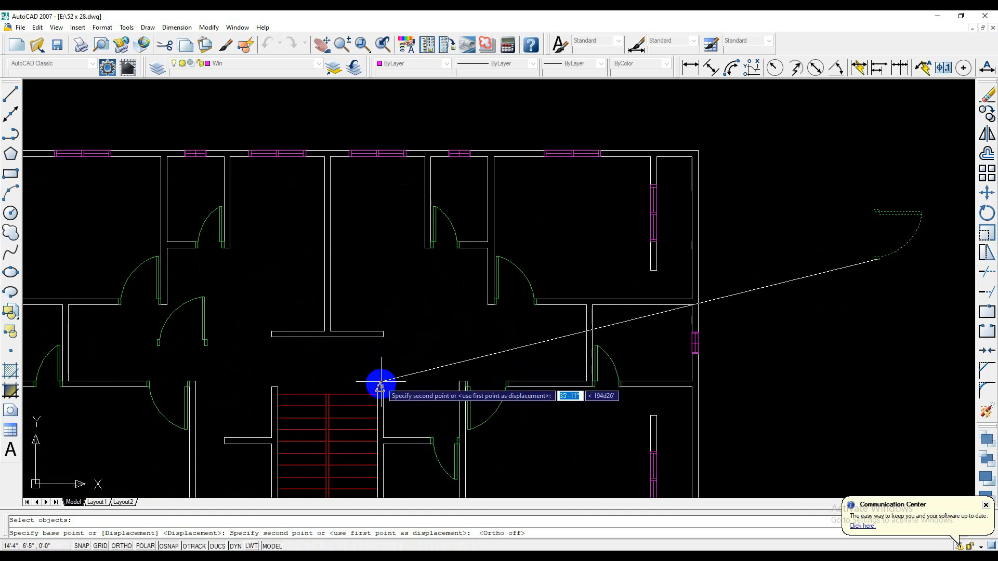
pyautogui.scroll(3, 385, 377)
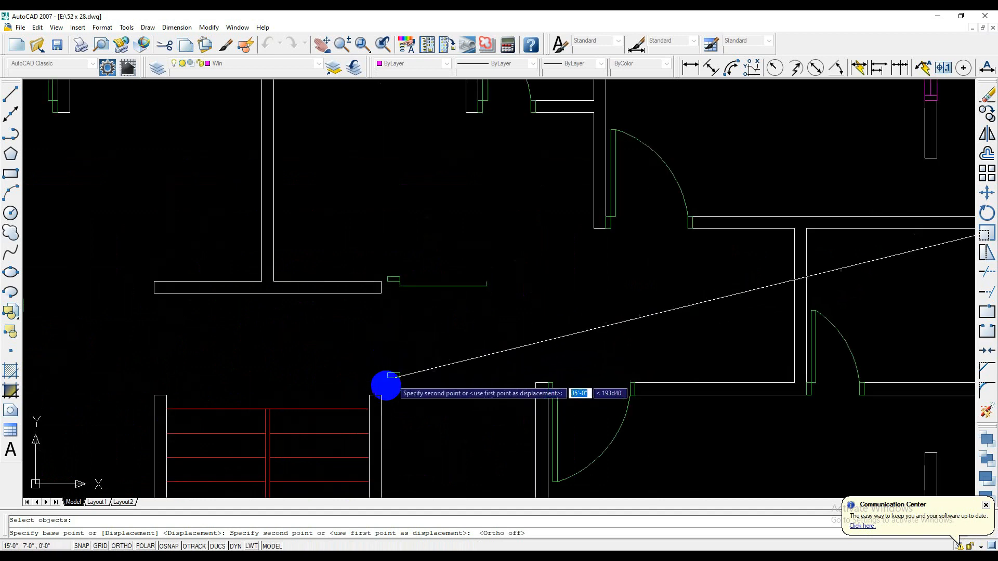
pyautogui.click(374, 396)
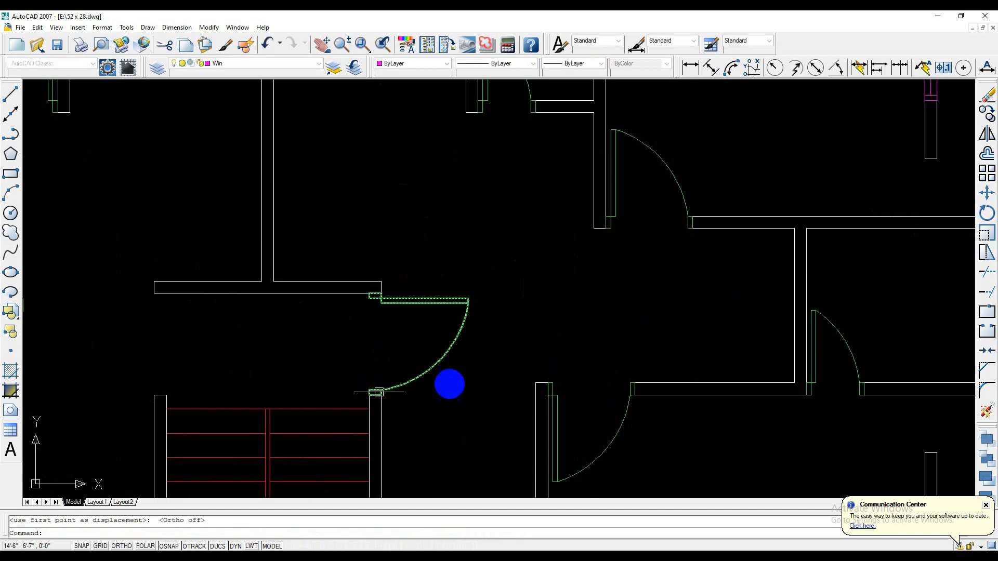
pyautogui.scroll(-1, 452, 383)
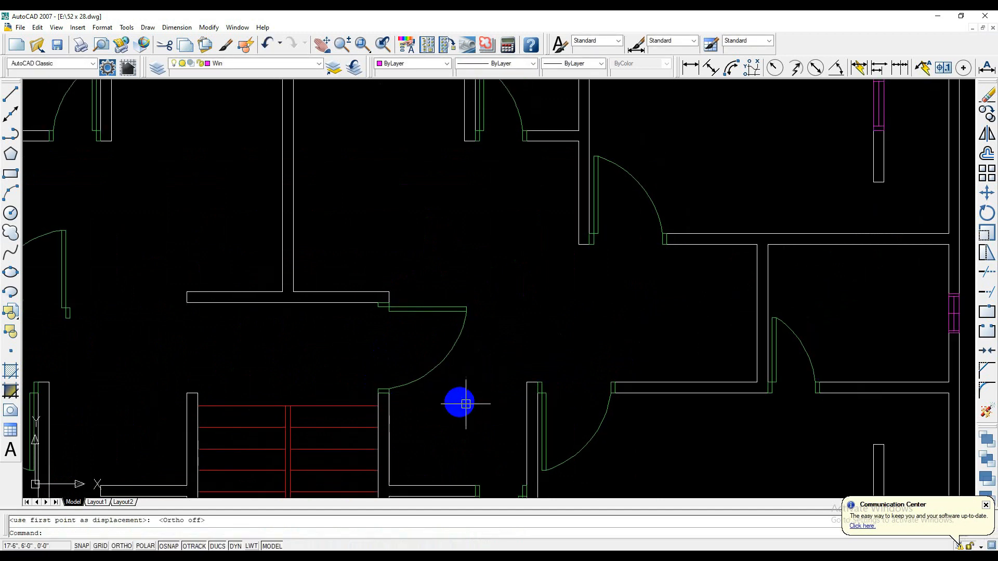
pyautogui.scroll(-4, 466, 404)
pyautogui.moveTo(410, 361); pyautogui.dragTo(567, 352, button='middle')
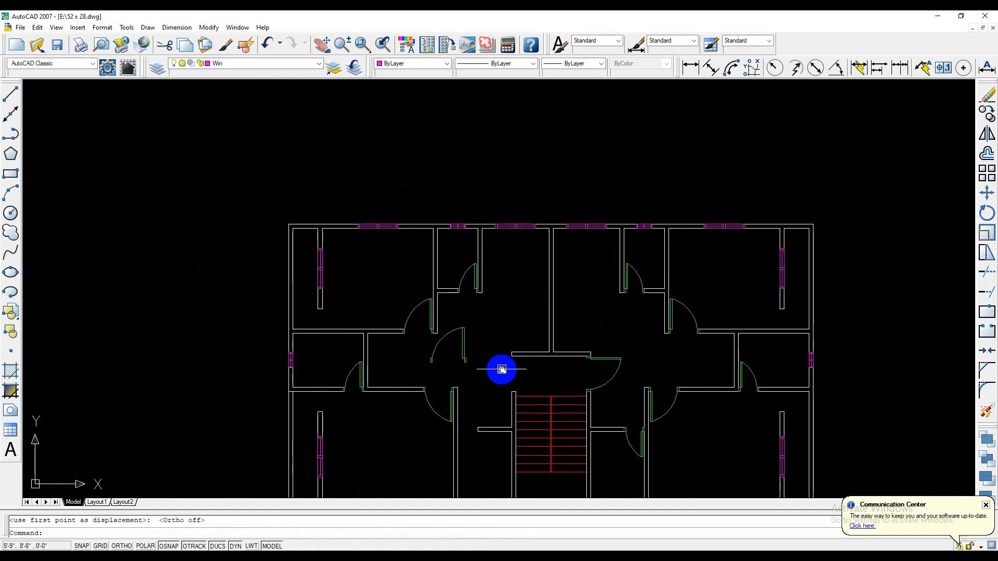
pyautogui.moveTo(501, 369)
pyautogui.mouseDown(button='middle')
pyautogui.moveTo(535, 352)
pyautogui.moveTo(487, 364)
pyautogui.mouseUp(button='middle')
pyautogui.scroll(3, 499, 350)
pyautogui.scroll(-2, 491, 360)
pyautogui.scroll(4, 483, 324)
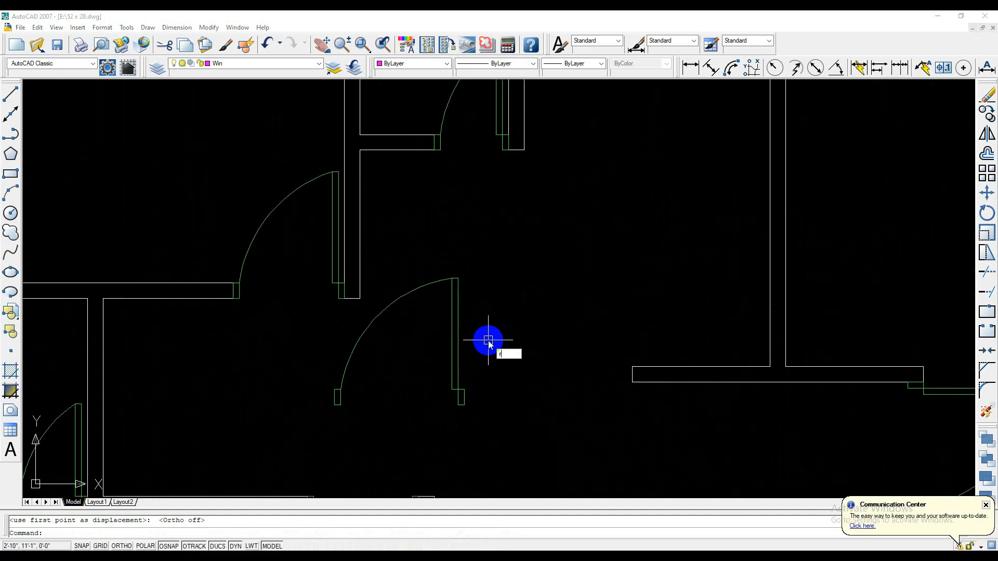
pyautogui.press('Return')
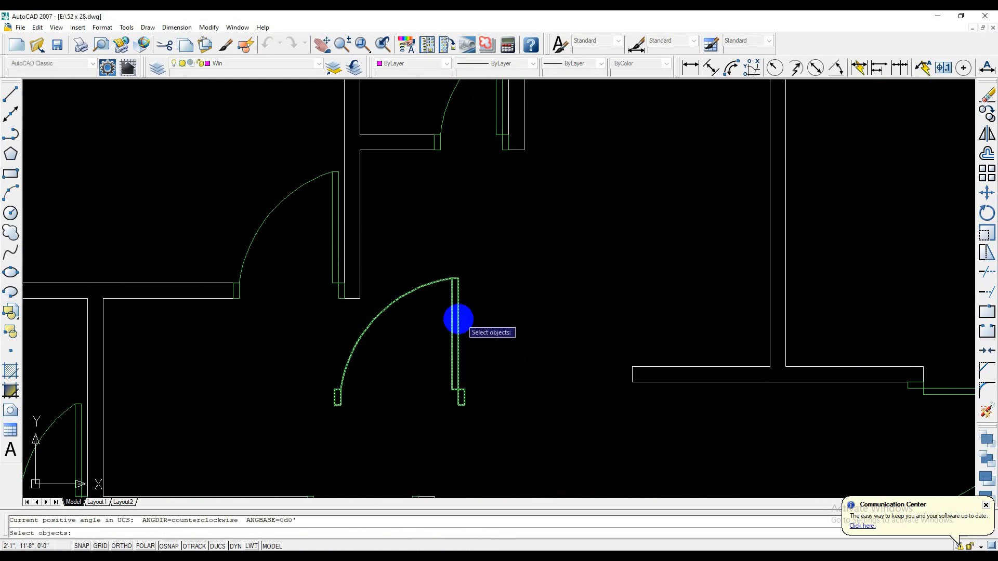
pyautogui.click(456, 320)
pyautogui.press('Return')
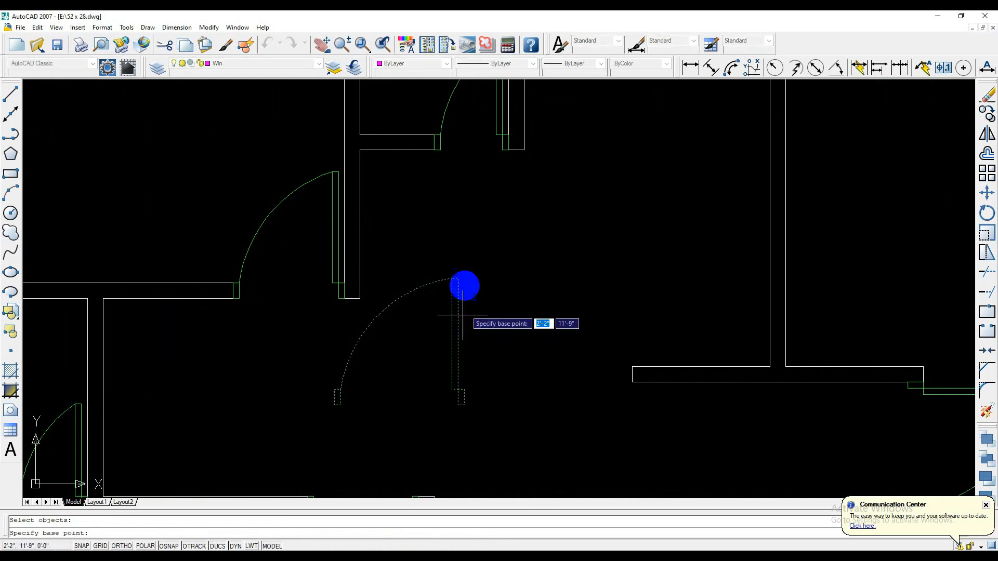
pyautogui.click(455, 278)
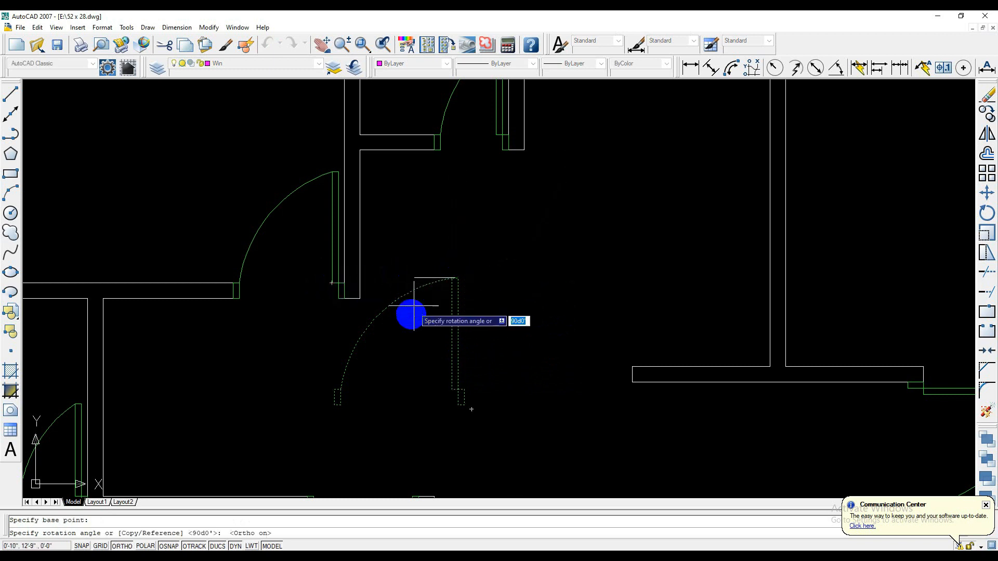
pyautogui.press('F8')
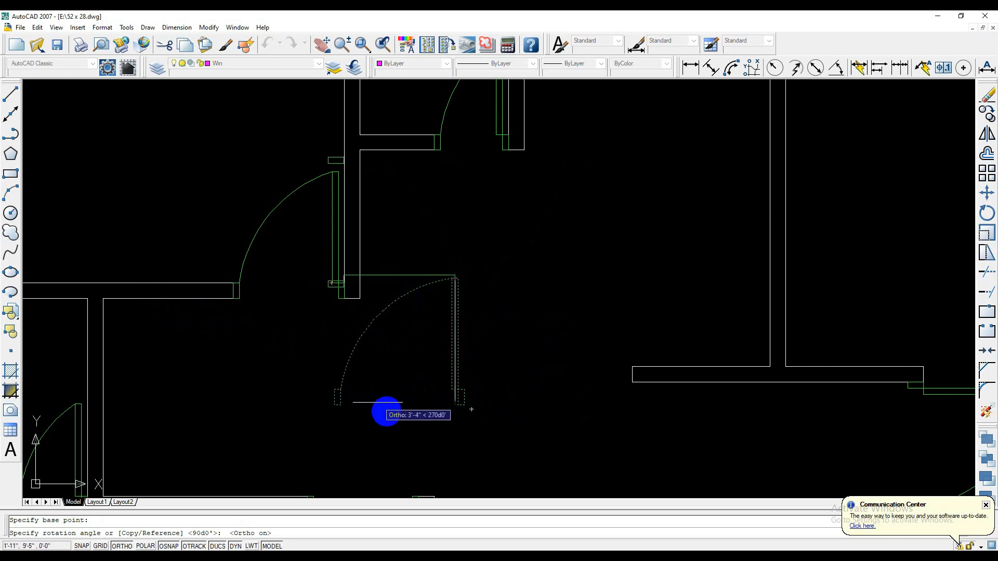
pyautogui.moveTo(411, 418); pyautogui.dragTo(475, 403, button='middle')
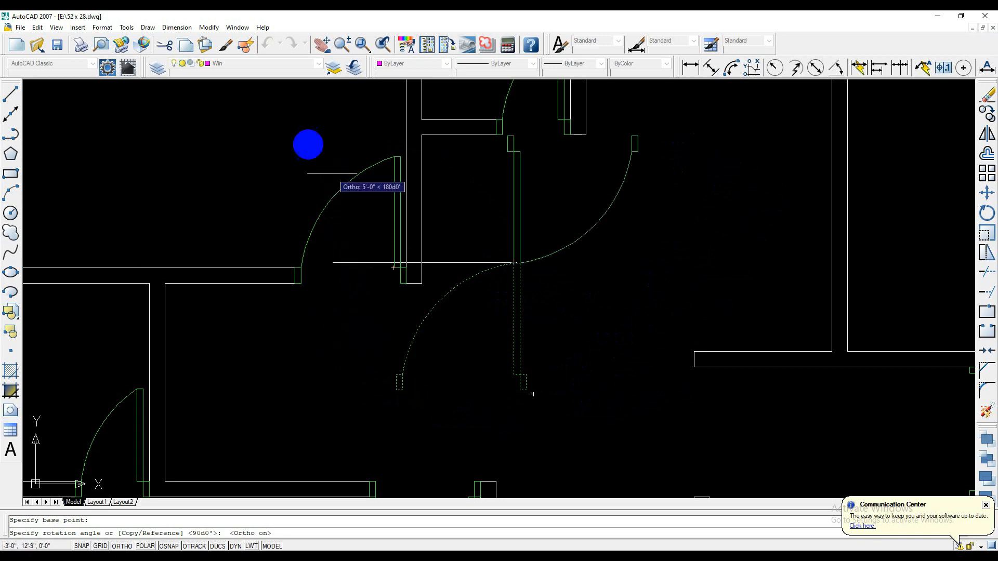
pyautogui.press('Escape')
pyautogui.scroll(-5, 573, 350)
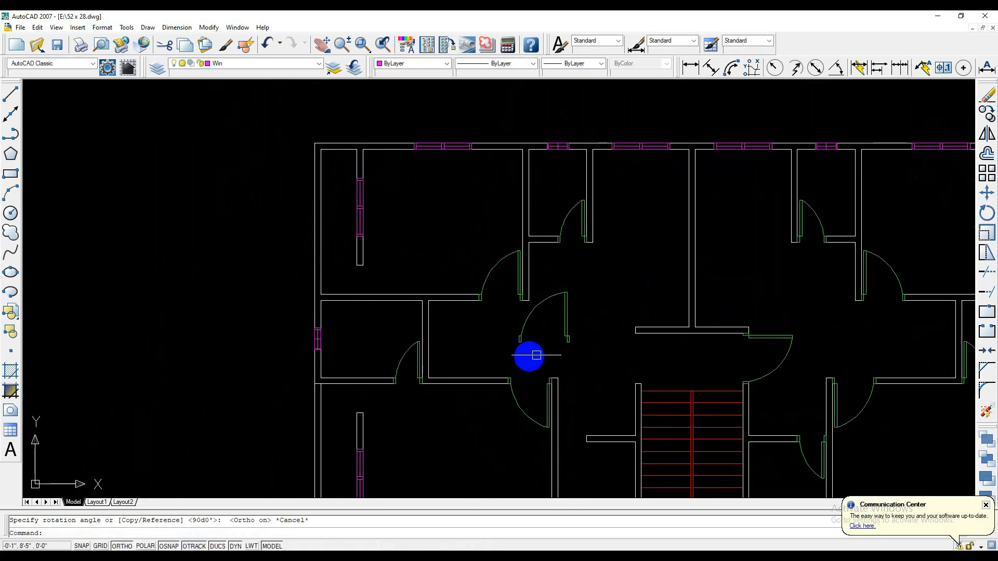
pyautogui.scroll(2, 537, 355)
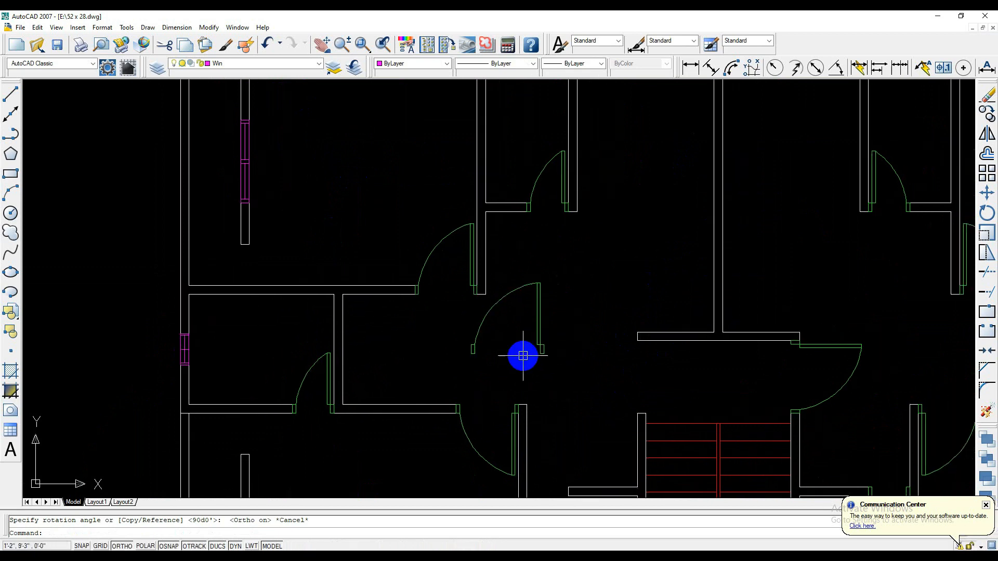
pyautogui.press('Return')
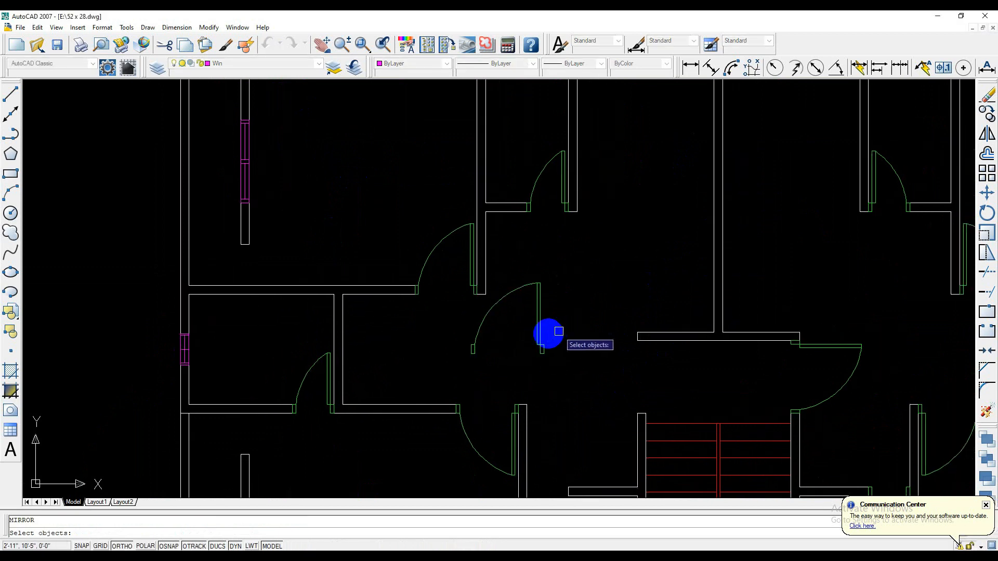
pyautogui.press('Return')
pyautogui.scroll(3, 536, 336)
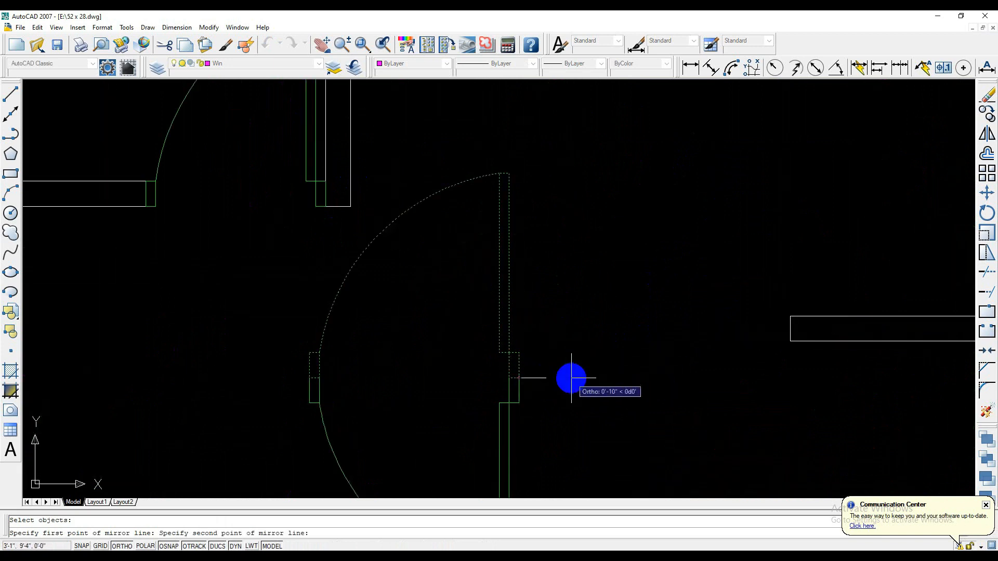
pyautogui.moveTo(414, 367)
pyautogui.mouseDown(button='middle')
pyautogui.moveTo(511, 351)
pyautogui.moveTo(637, 308)
pyautogui.mouseUp(button='middle')
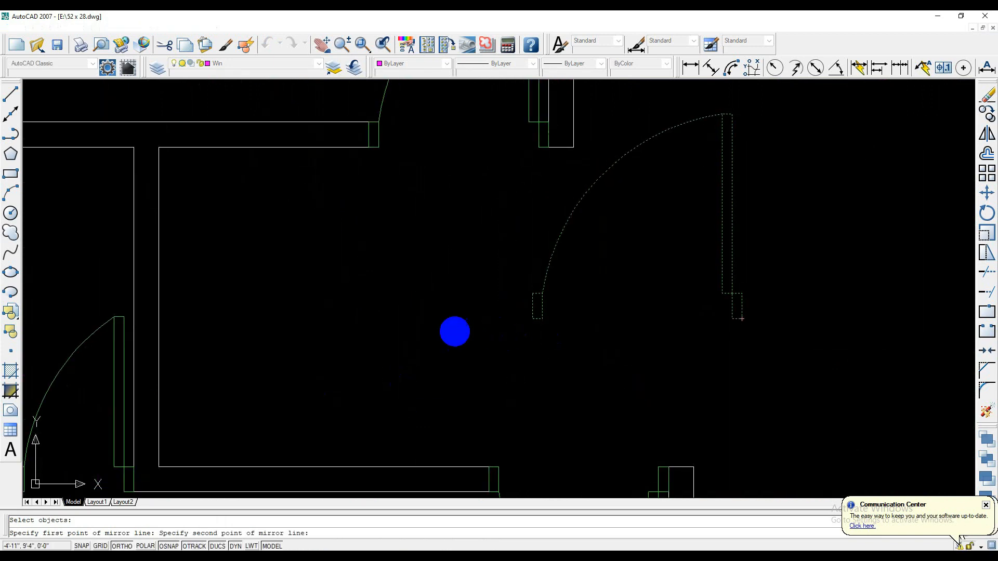
pyautogui.scroll(-1, 429, 329)
pyautogui.moveTo(451, 321); pyautogui.dragTo(198, 376, button='middle')
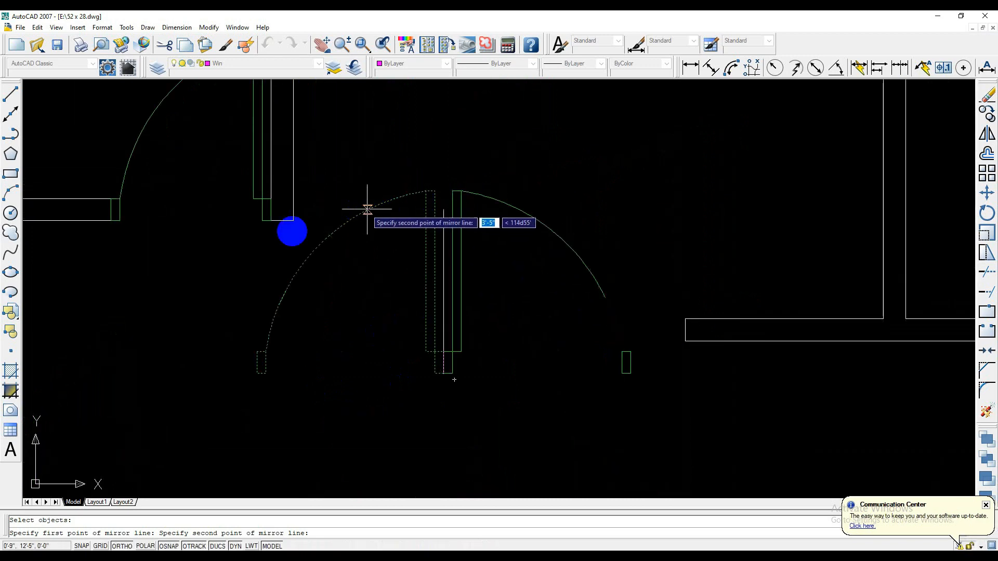
pyautogui.press('F8')
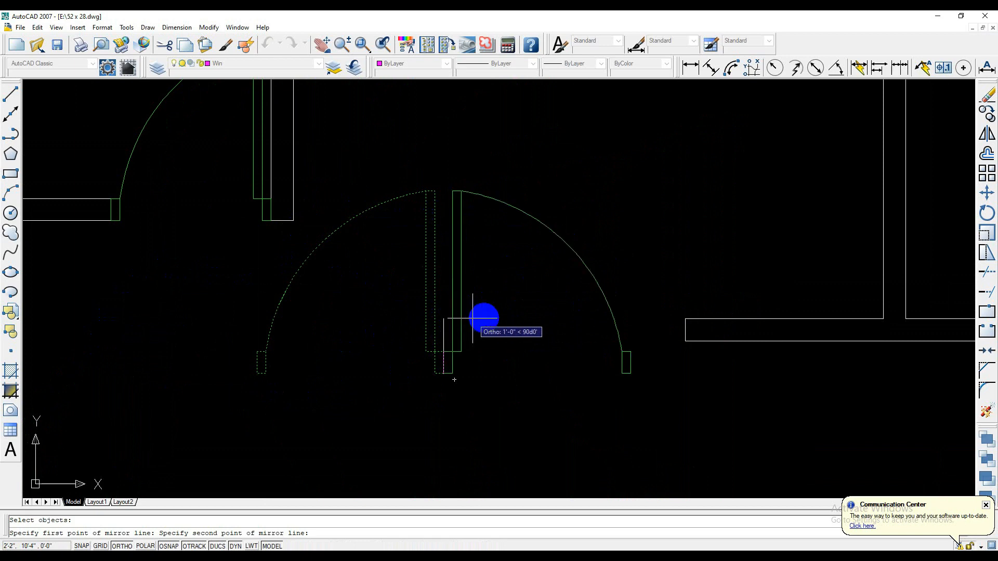
pyautogui.scroll(1, 658, 354)
pyautogui.moveTo(658, 354)
pyautogui.mouseDown(button='middle')
pyautogui.moveTo(104, 112)
pyautogui.moveTo(74, 167)
pyautogui.moveTo(519, 217)
pyautogui.moveTo(712, 303)
pyautogui.mouseUp(button='middle')
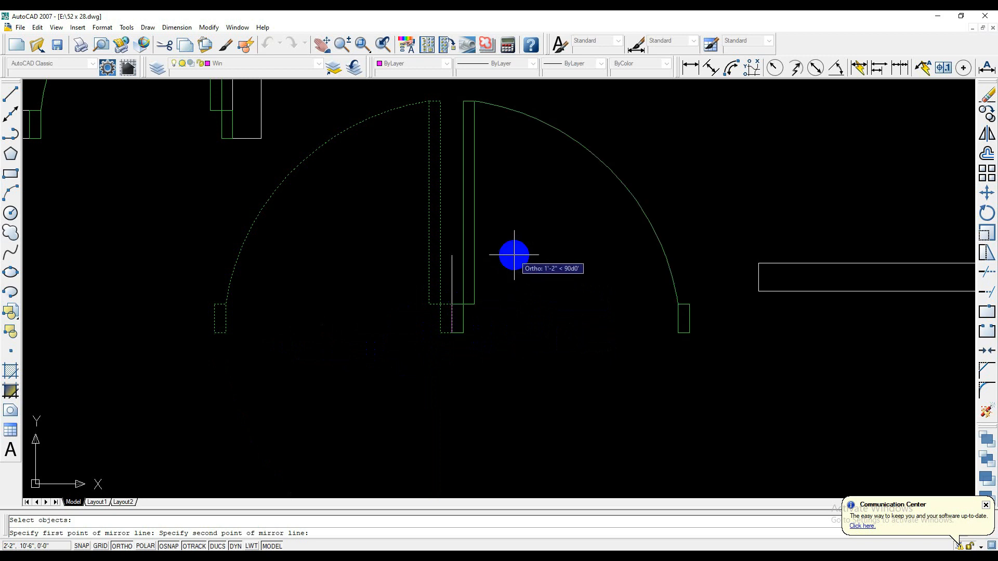
pyautogui.press('Escape')
# Rotate the loose door in the left apartment's hall 90 degrees counterclockwise about the midpoint of its left jamb's lower edge.
pyautogui.scroll(-4, 470, 335)
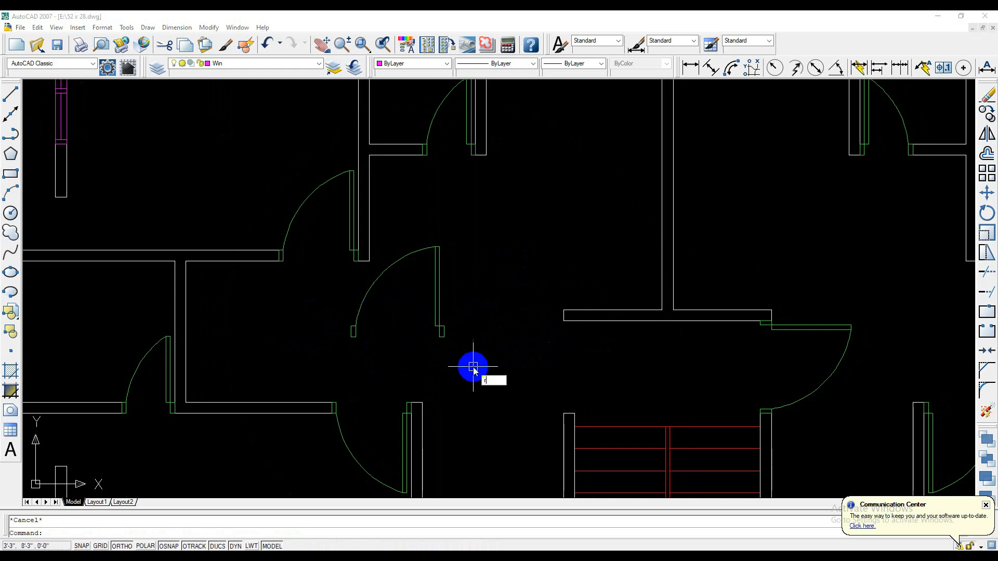
pyautogui.write('ro')
pyautogui.press('Return')
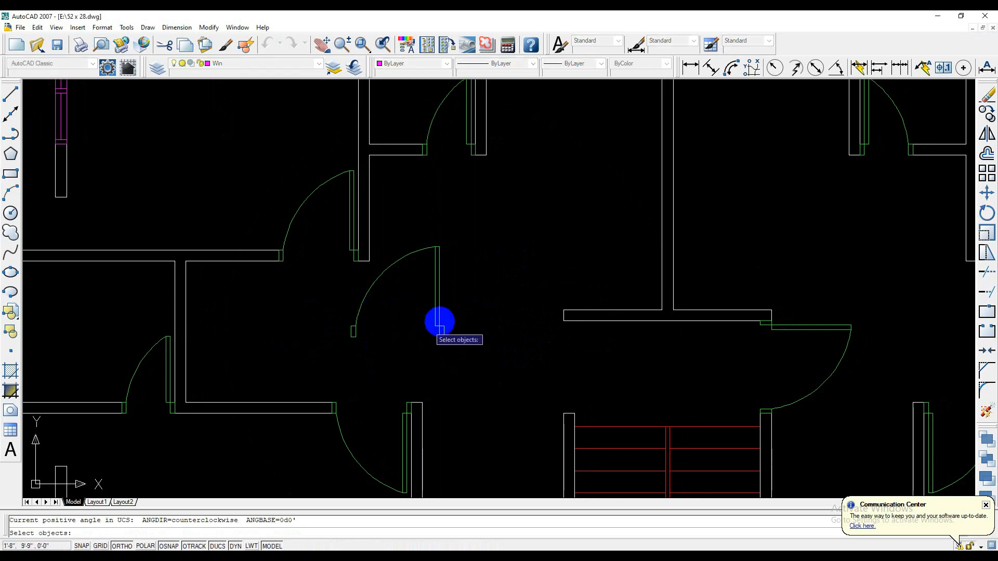
pyautogui.click(440, 319)
pyautogui.press('Return')
pyautogui.scroll(-2, 343, 328)
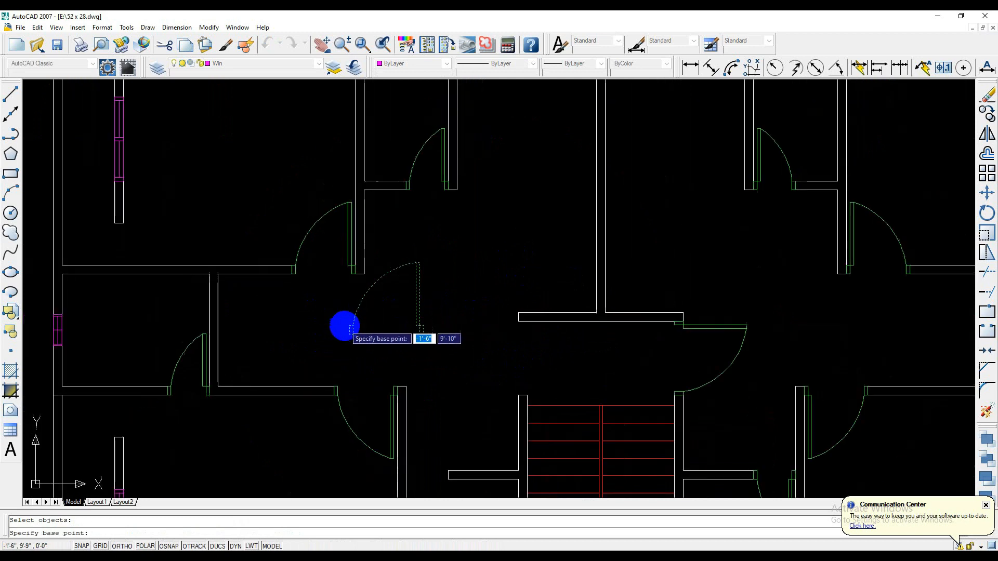
pyautogui.scroll(4, 350, 341)
pyautogui.scroll(-2, 360, 335)
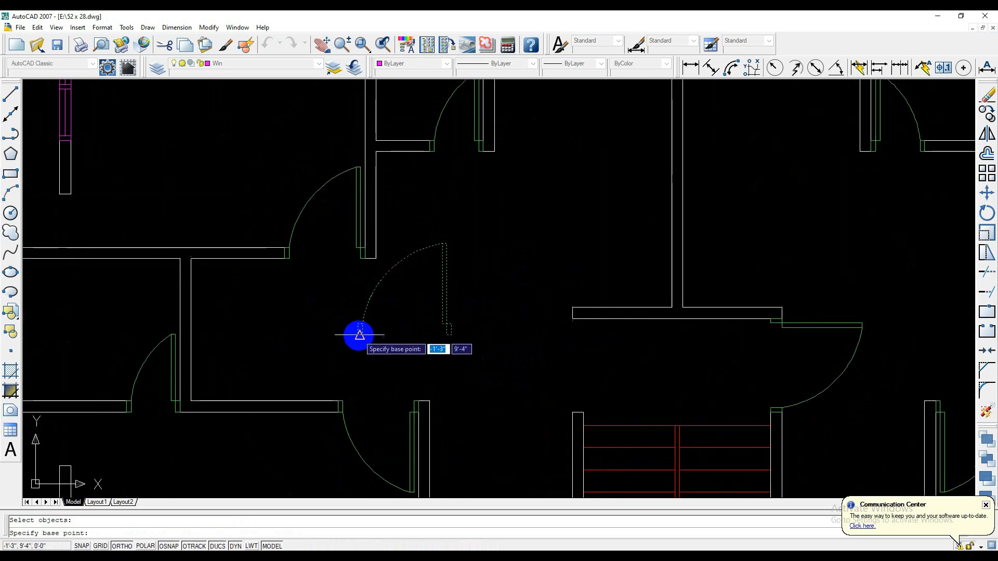
pyautogui.click(359, 335)
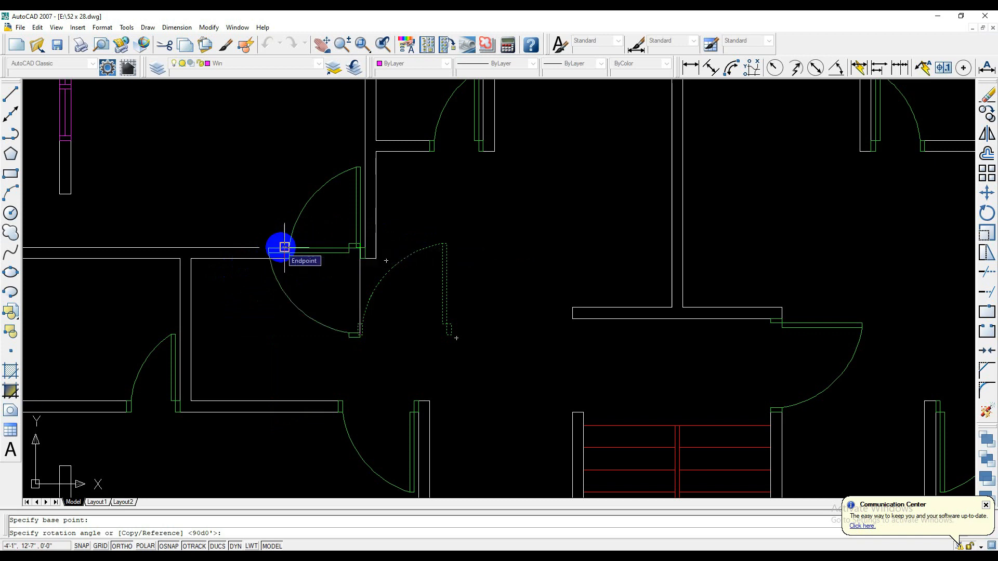
pyautogui.click(280, 217)
# Move the rotated hall door by its lower jamb's bottom midpoint onto the upper end of the wall left of the staircase, with ortho off.
pyautogui.scroll(2, 442, 323)
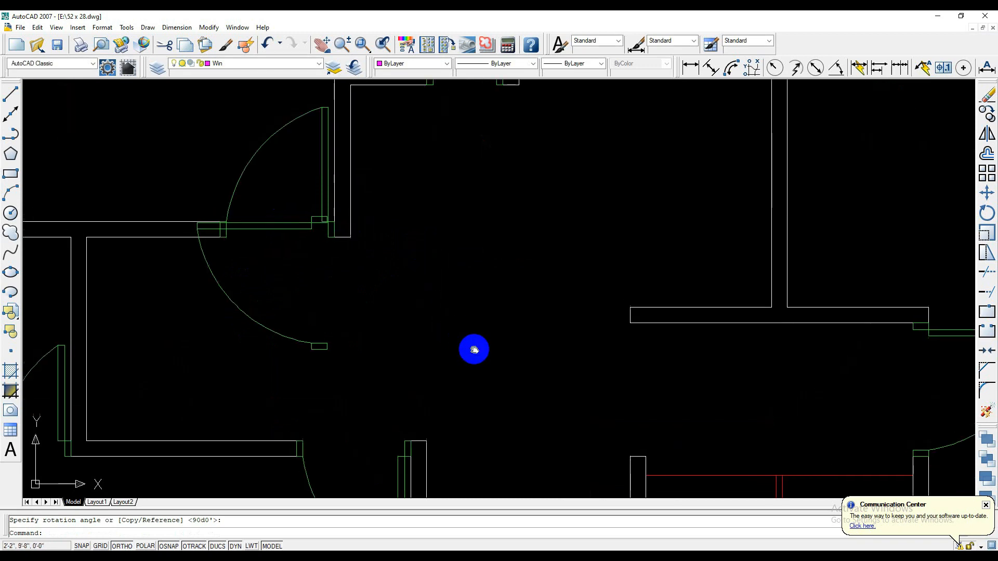
pyautogui.scroll(2, 426, 339)
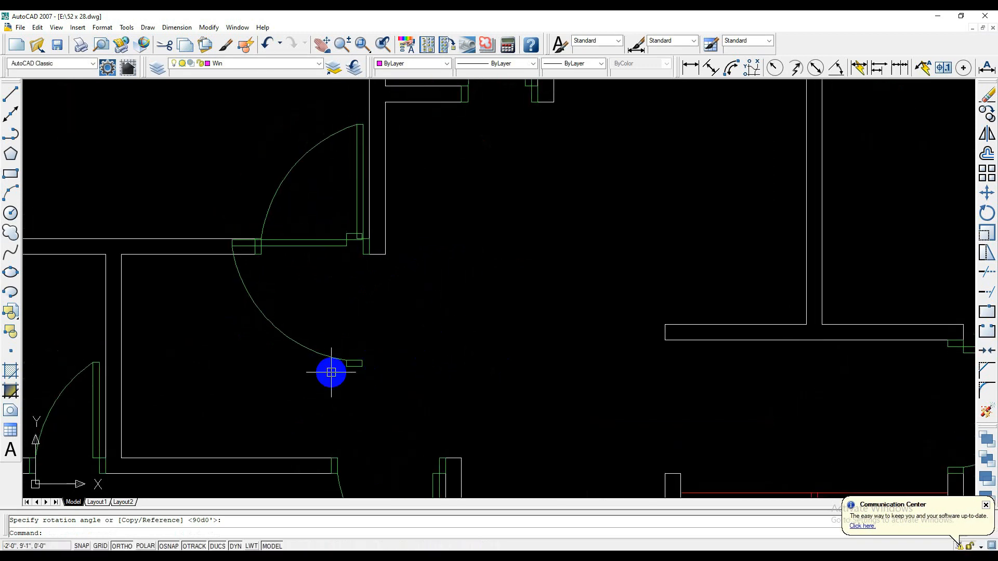
pyautogui.press('Return')
pyautogui.click(350, 359)
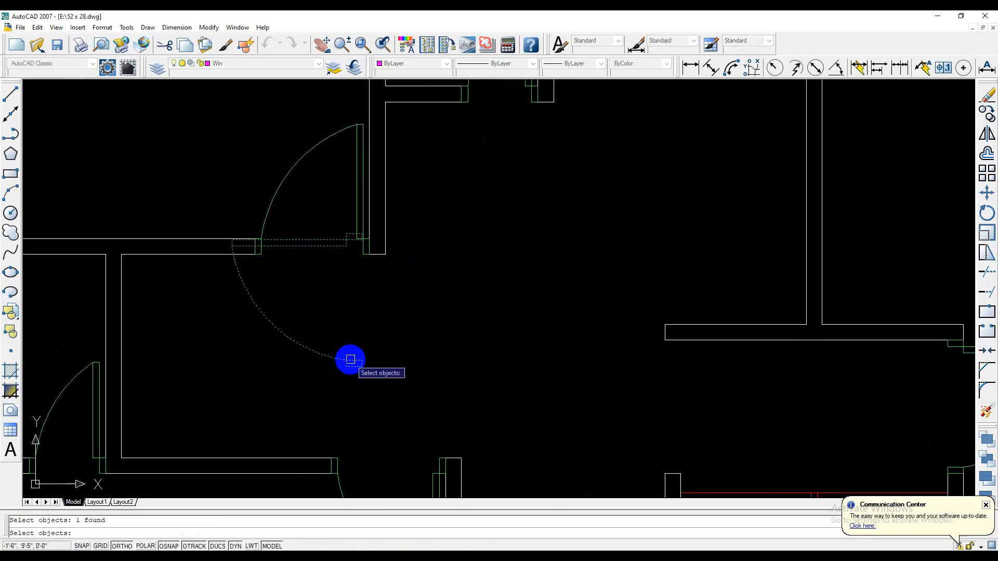
pyautogui.press('Return')
pyautogui.scroll(3, 367, 364)
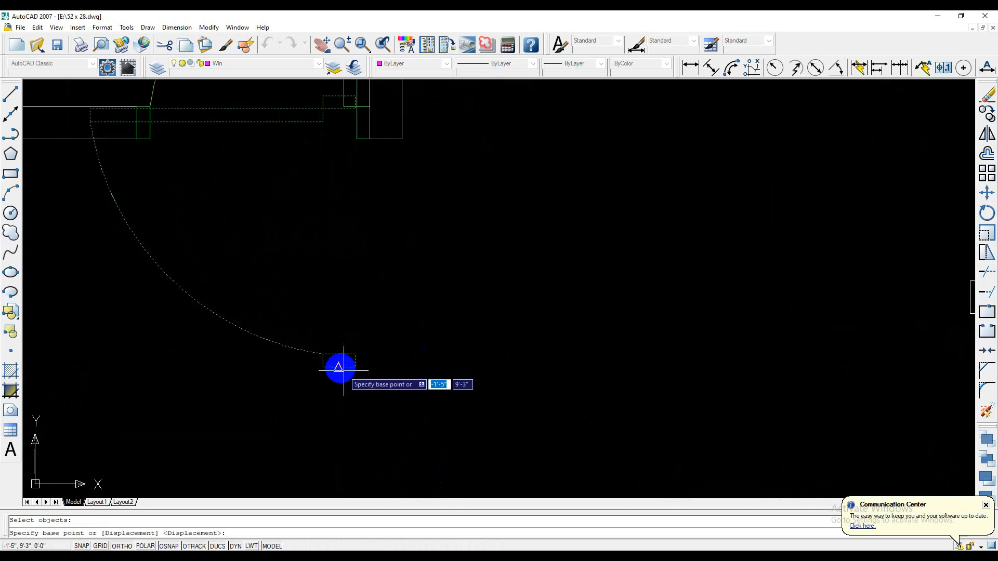
pyautogui.click(339, 368)
pyautogui.scroll(-3, 557, 368)
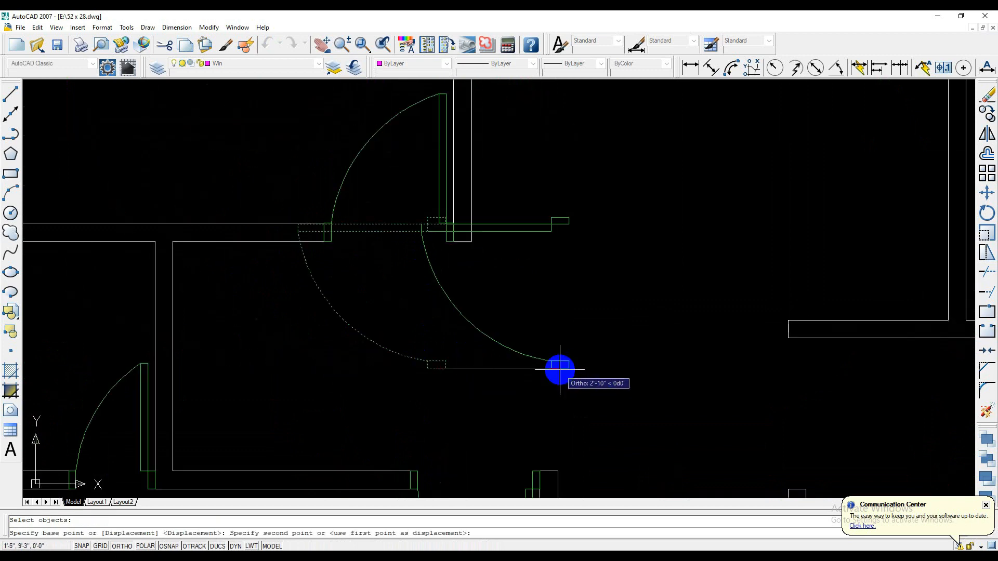
pyautogui.scroll(-2, 560, 368)
pyautogui.press('F8')
pyautogui.scroll(-2, 572, 379)
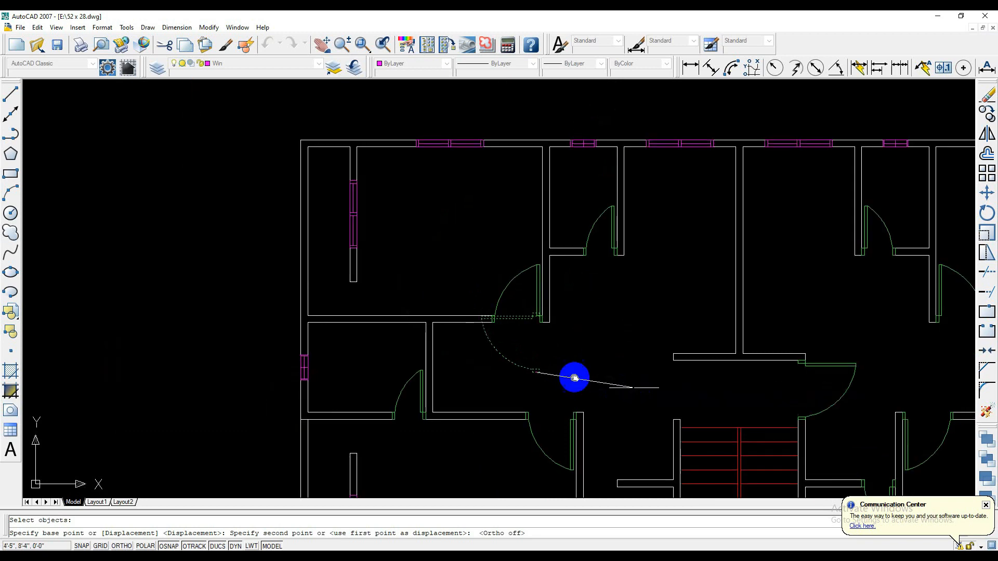
pyautogui.moveTo(572, 379); pyautogui.dragTo(466, 357, button='middle')
pyautogui.scroll(-4, 437, 396)
pyautogui.scroll(2, 433, 362)
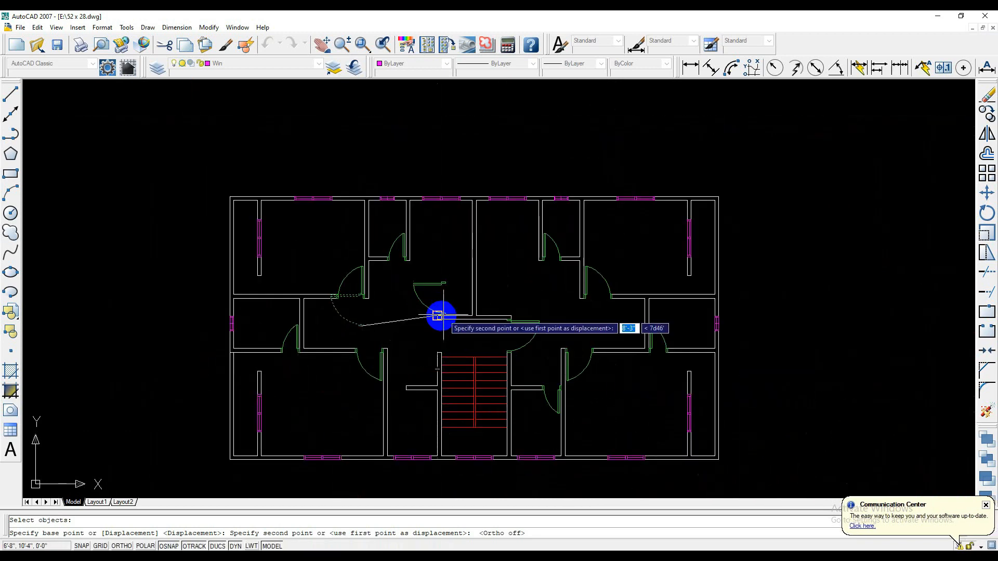
pyautogui.scroll(2, 415, 355)
pyautogui.scroll(1, 415, 355)
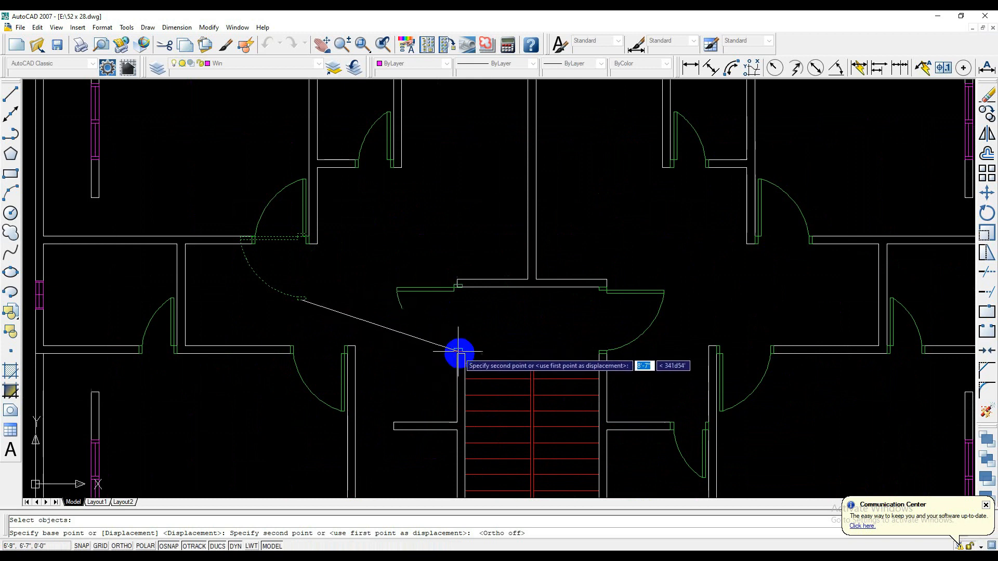
pyautogui.scroll(3, 461, 354)
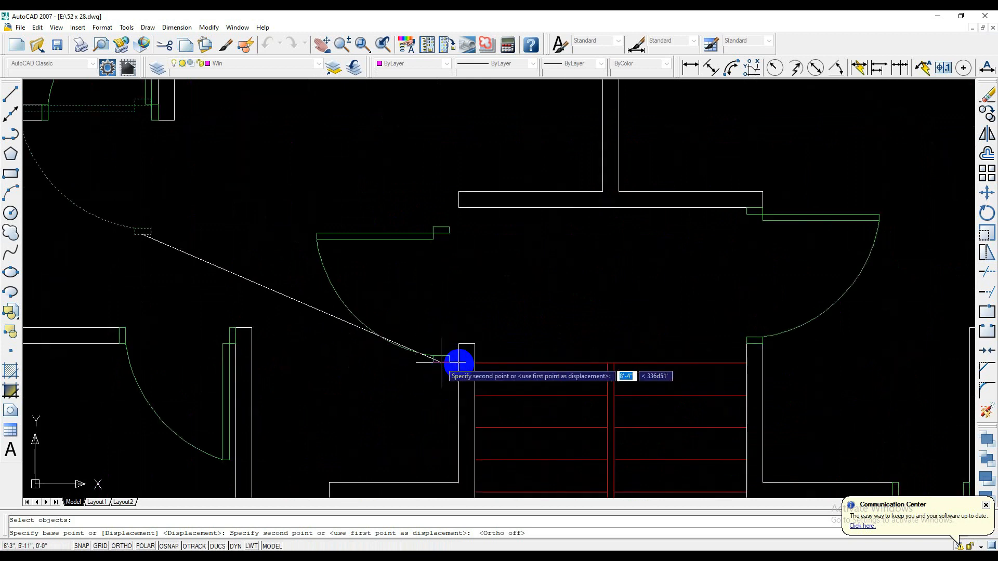
pyautogui.scroll(1, 461, 356)
pyautogui.scroll(-2, 463, 332)
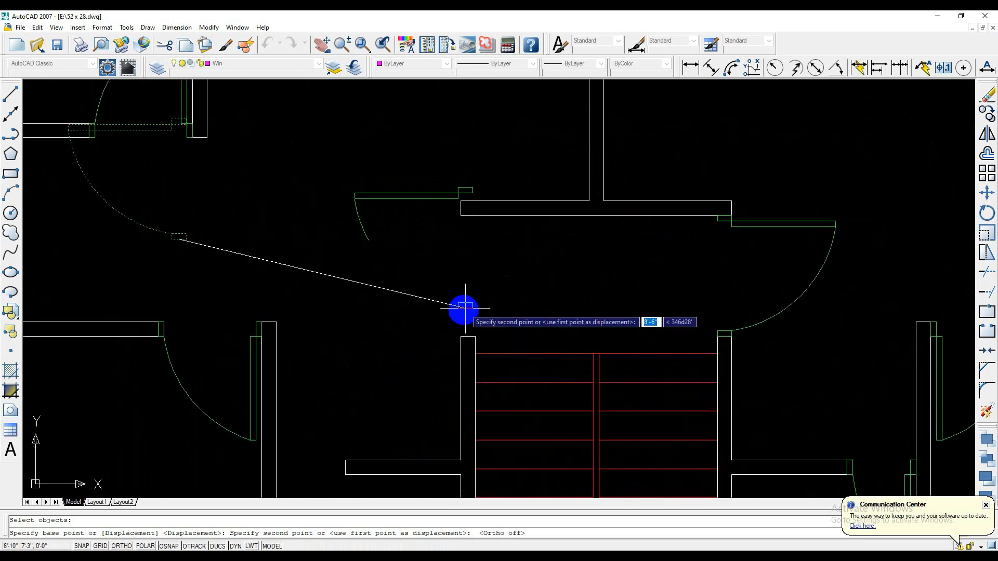
pyautogui.click(468, 337)
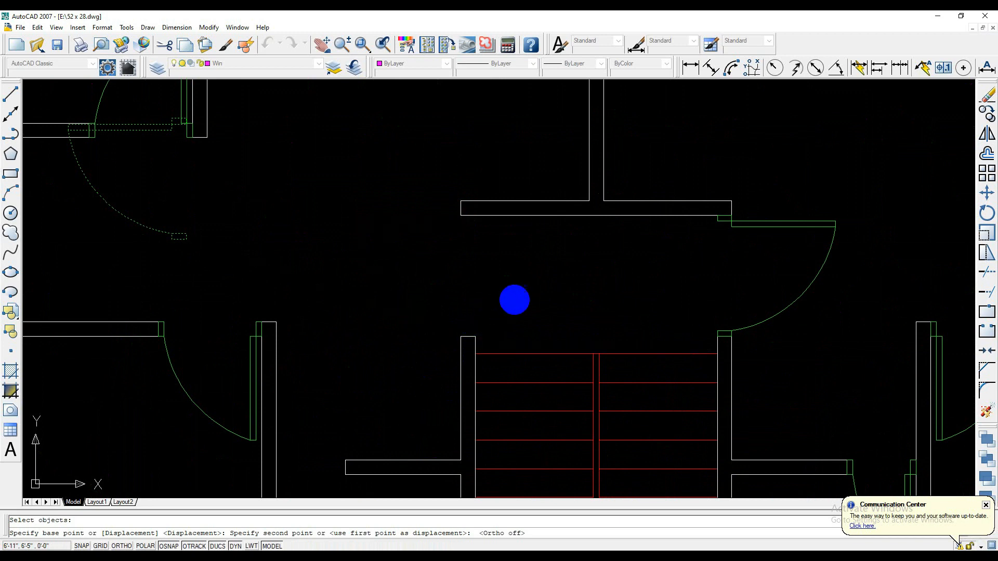
# Inspect both entrance doors beside the staircase and the whole floor plan for openings still without a door.
pyautogui.scroll(2, 621, 347)
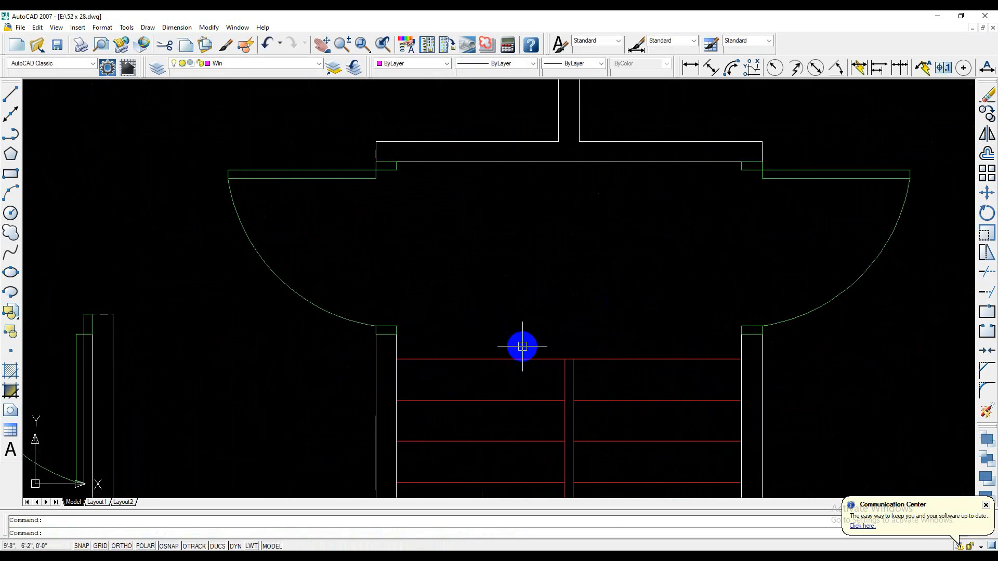
pyautogui.scroll(-4, 522, 347)
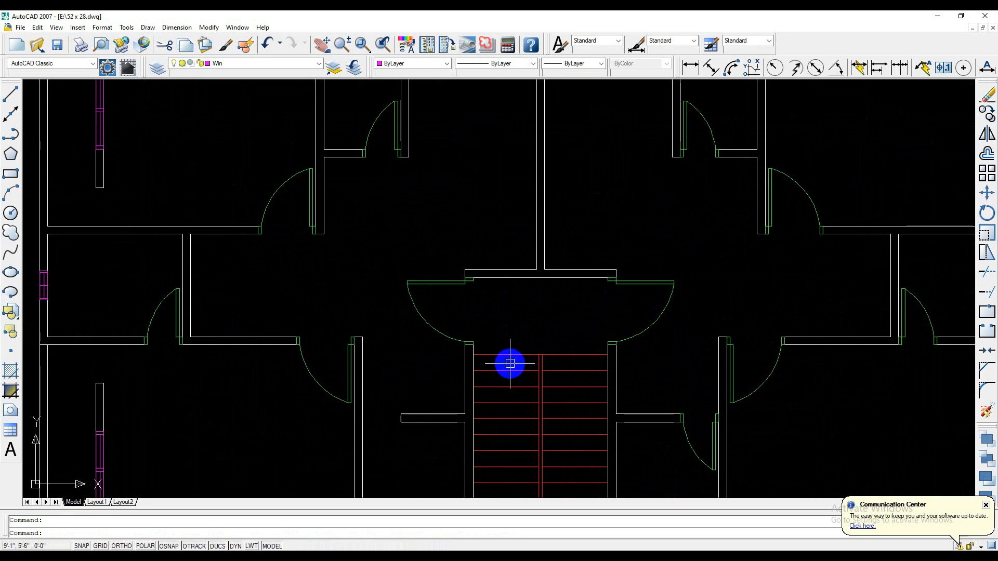
pyautogui.moveTo(510, 364); pyautogui.dragTo(509, 397, button='middle')
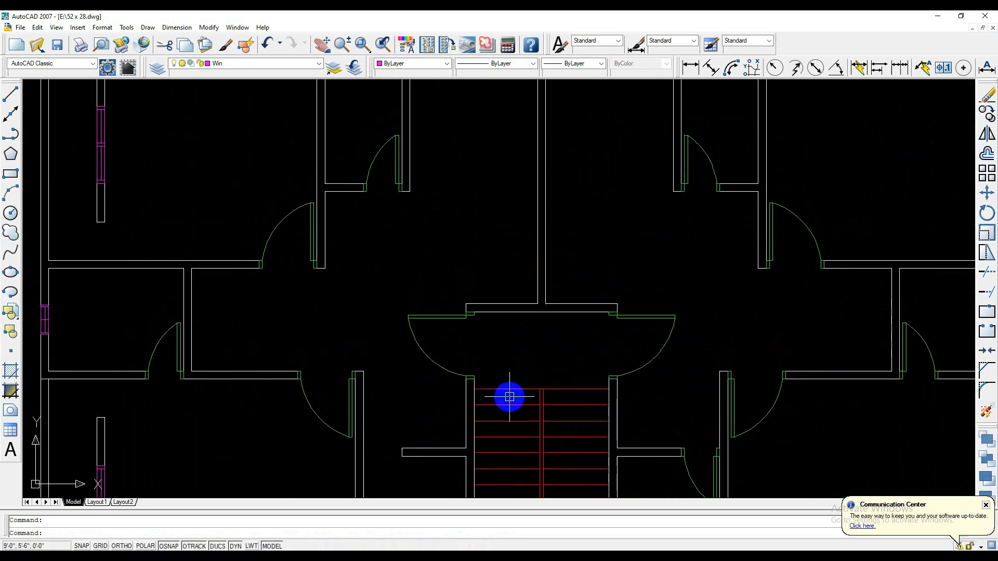
pyautogui.scroll(-4, 470, 331)
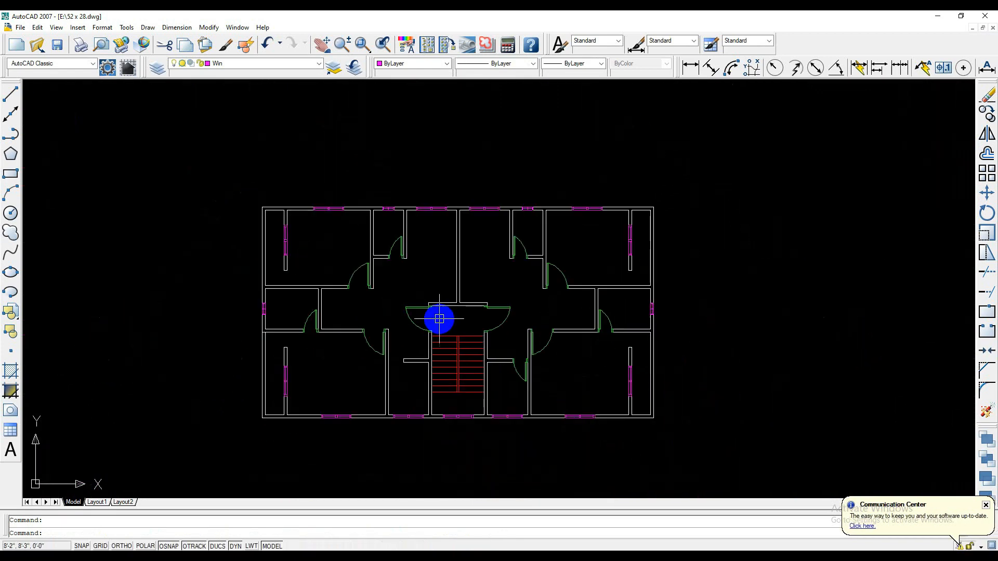
pyautogui.scroll(-3, 439, 319)
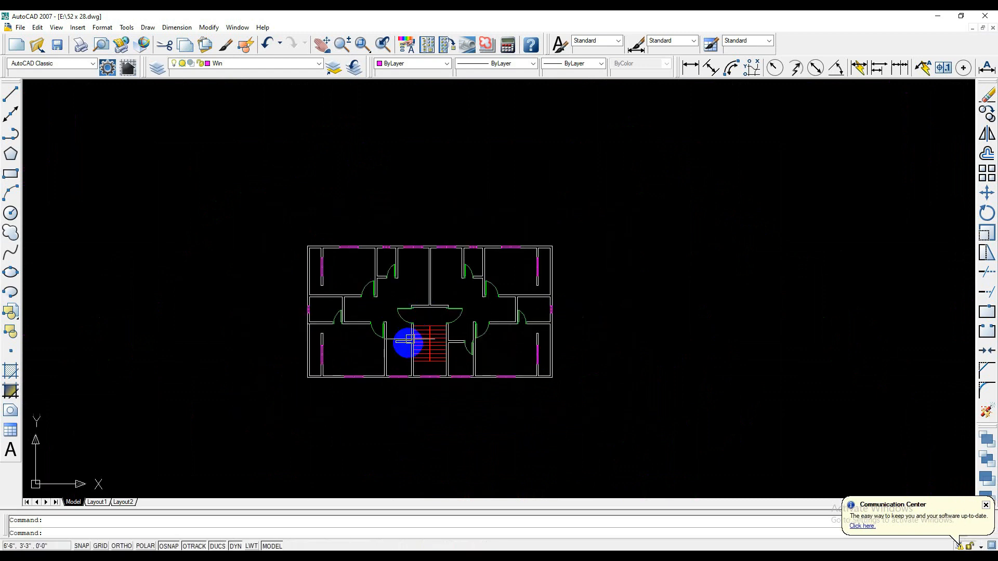
pyautogui.scroll(3, 408, 343)
pyautogui.scroll(-4, 403, 358)
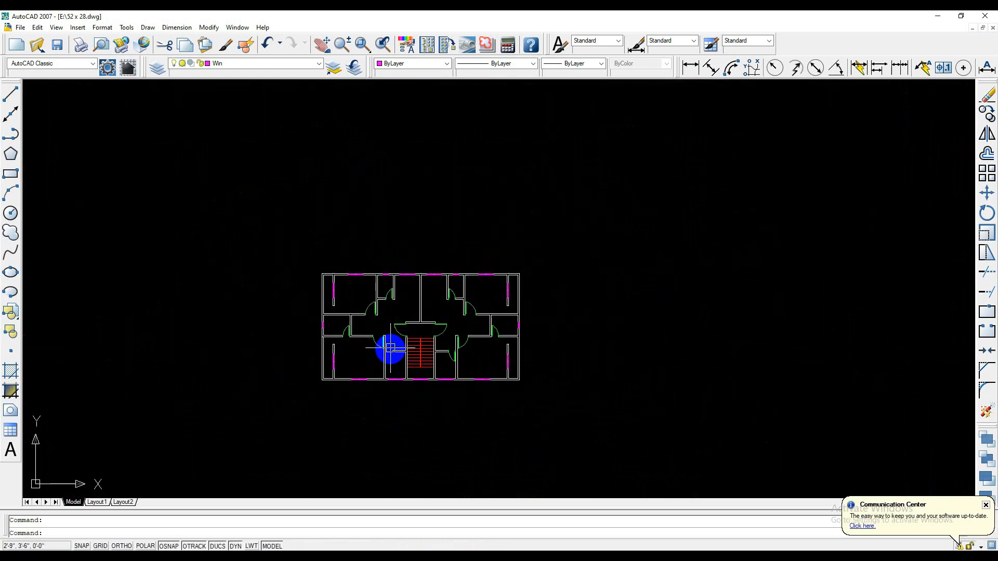
pyautogui.scroll(3, 384, 360)
pyautogui.scroll(3, 401, 373)
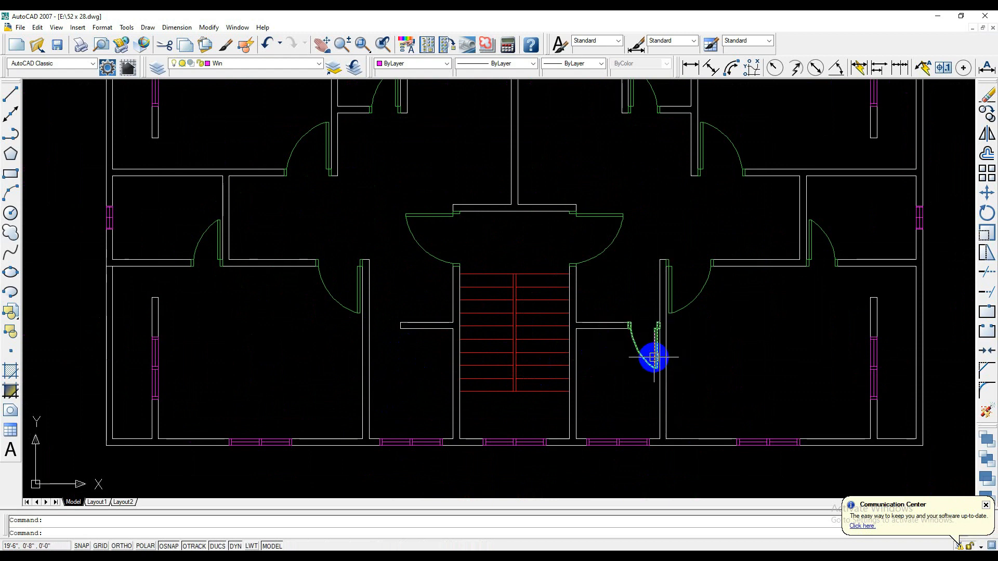
# Copy the small-room door right of the staircase by its leaf's midpoint to a free spot in the left apartment's lower room.
pyautogui.press('Return')
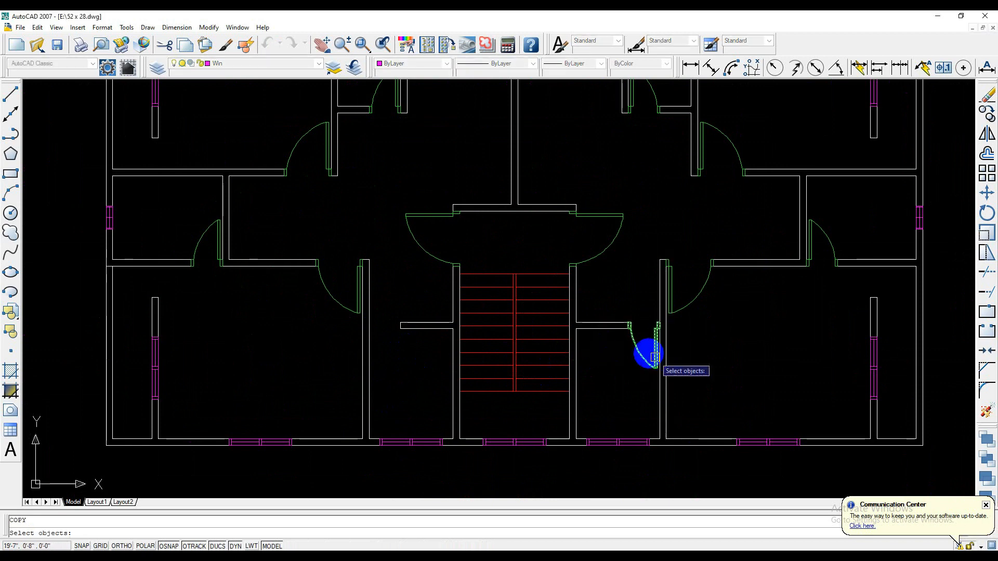
pyautogui.press('Return')
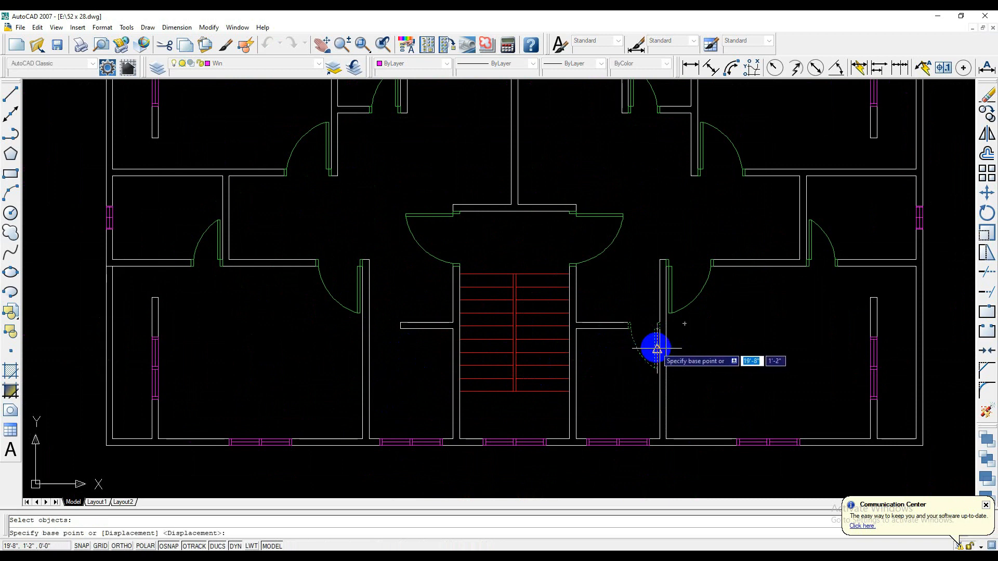
pyautogui.click(657, 348)
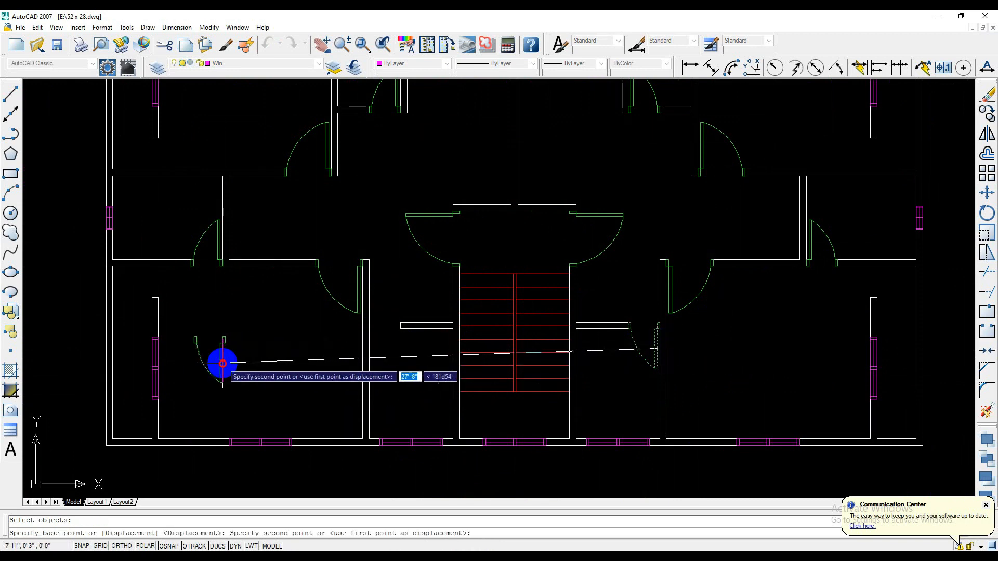
pyautogui.click(223, 363)
pyautogui.press('Escape')
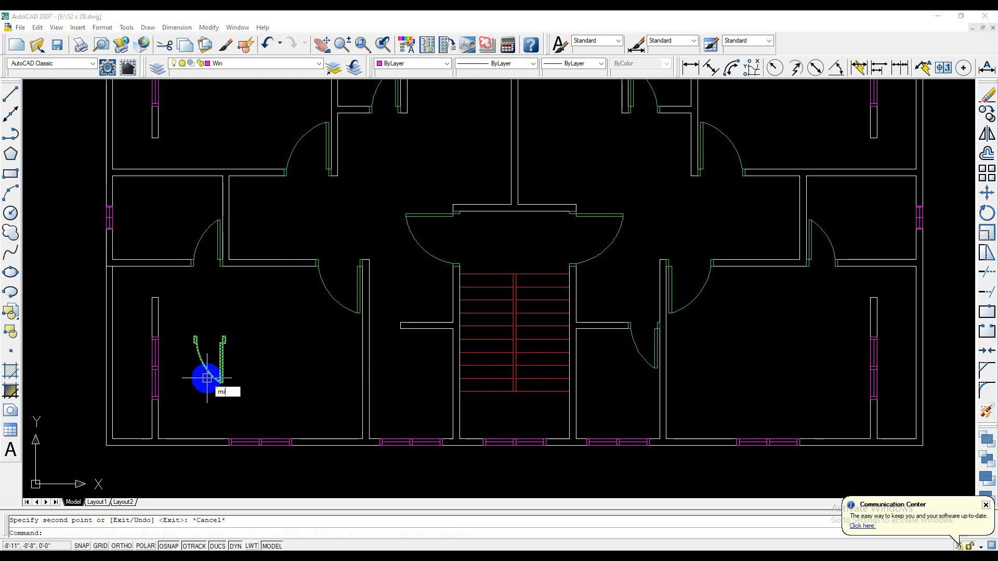
# Mirror the copied door about a vertical line through its right jamb's outer edge, with ortho on, erasing the source door.
pyautogui.write('mi')
pyautogui.press('Return')
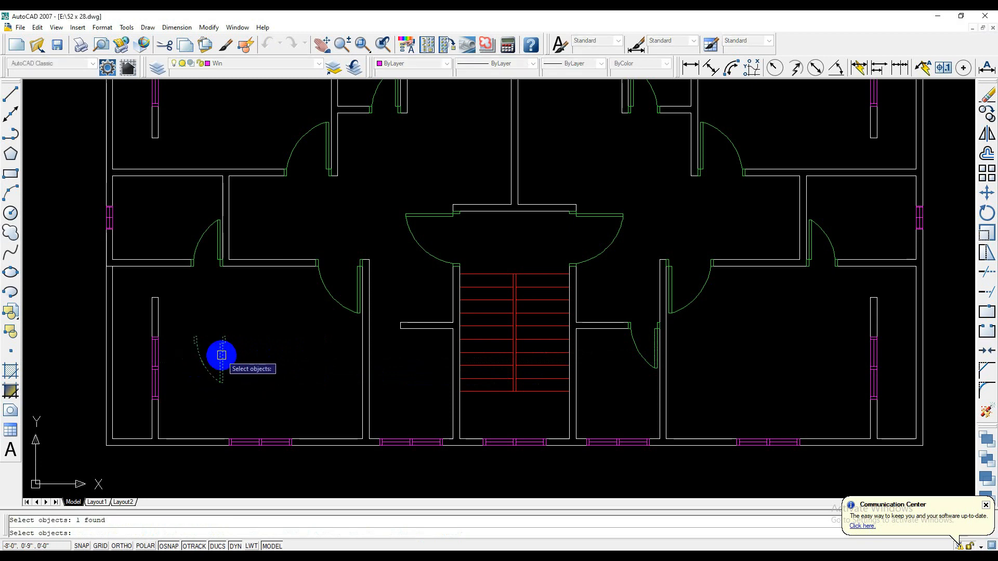
pyautogui.press('Return')
pyautogui.scroll(4, 219, 353)
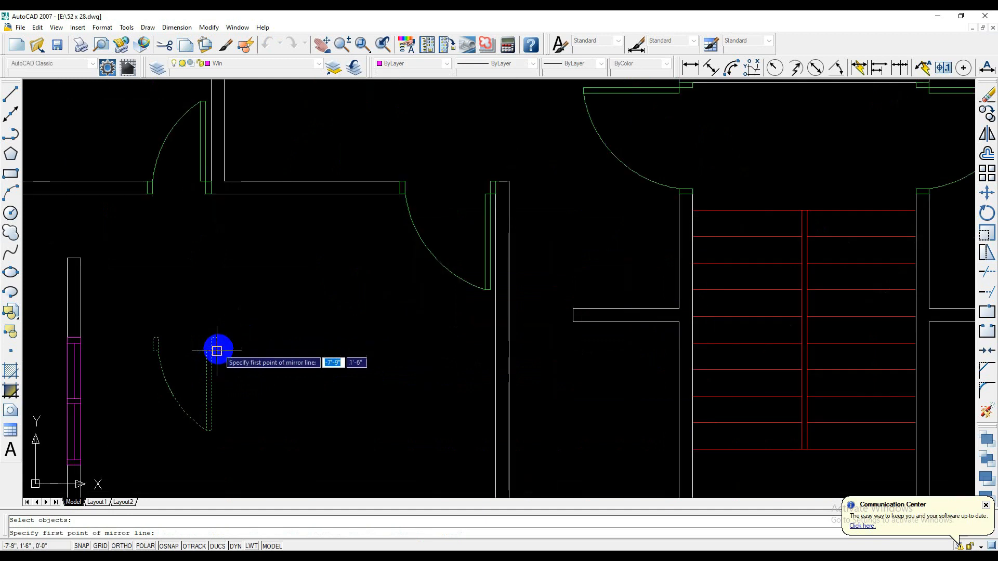
pyautogui.click(217, 344)
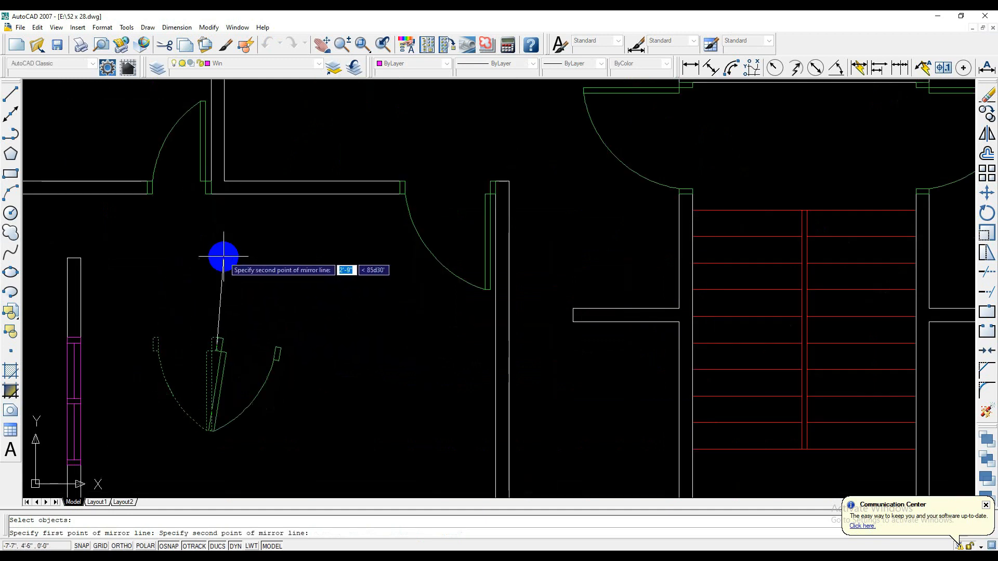
pyautogui.press('F8')
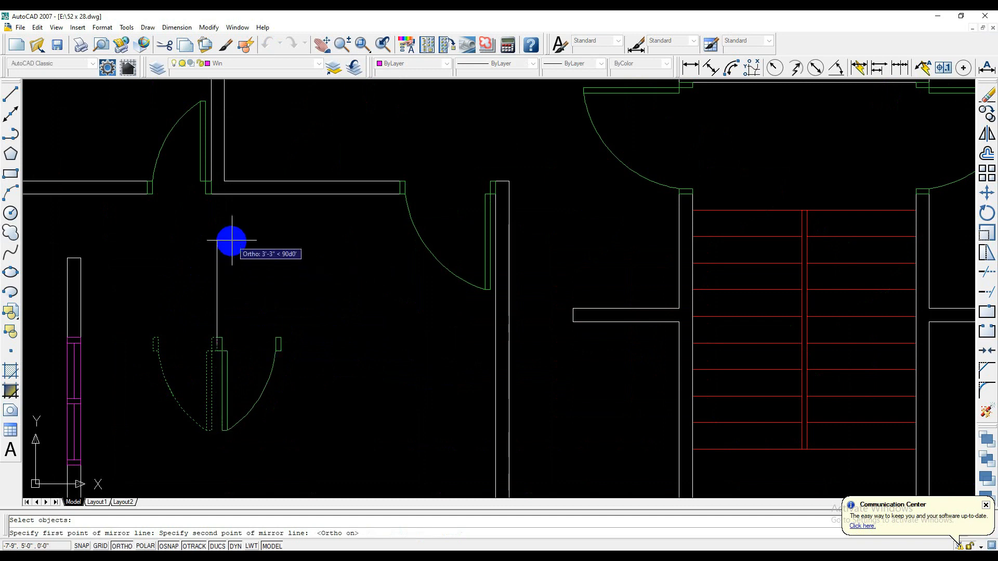
pyautogui.click(231, 241)
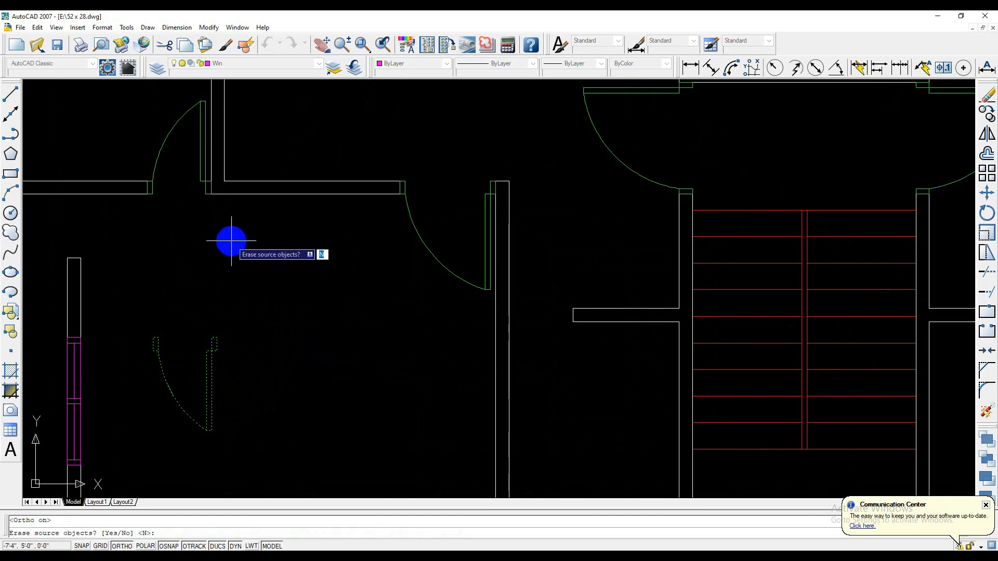
pyautogui.write('y')
pyautogui.press('Return')
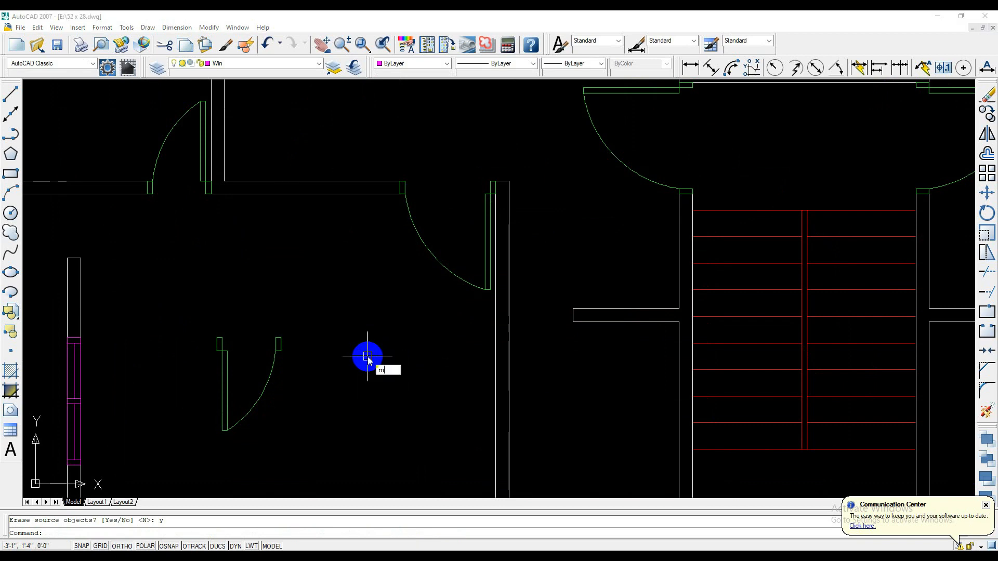
# Move the mirrored door by its right jamb's outer midpoint onto the free end of the short wall left of the staircase, with ortho off.
pyautogui.press('Return')
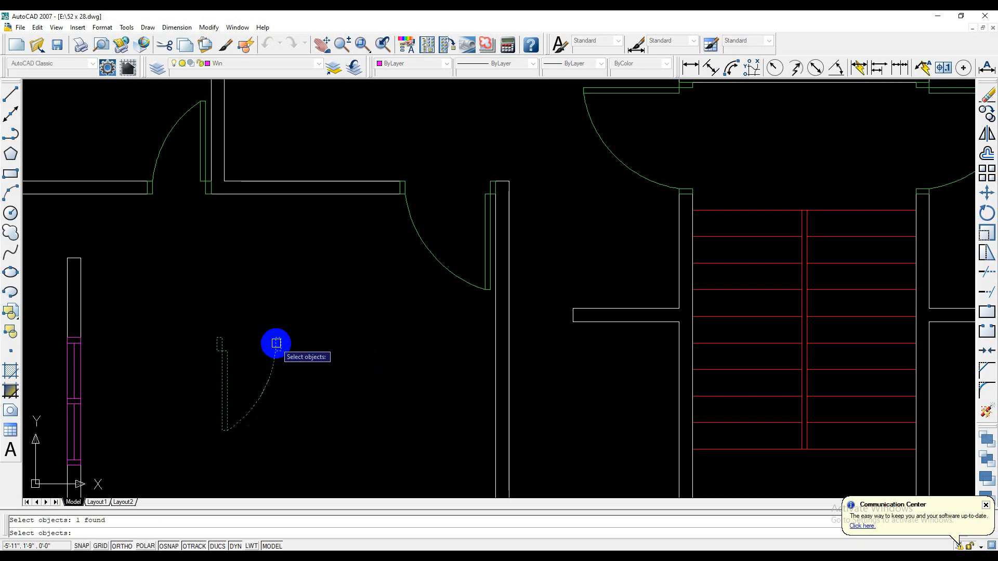
pyautogui.press('Return')
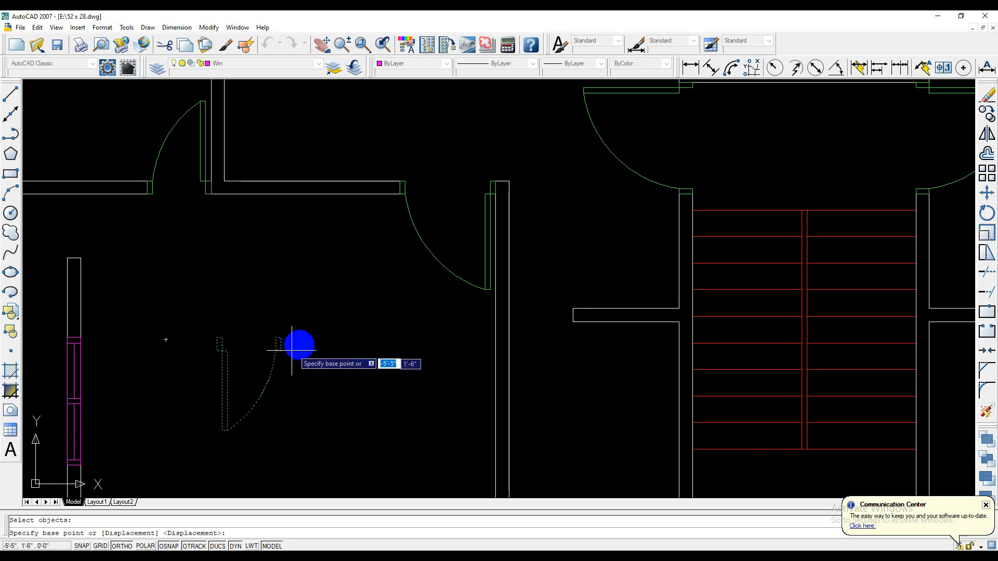
pyautogui.scroll(-3, 267, 345)
pyautogui.scroll(4, 313, 339)
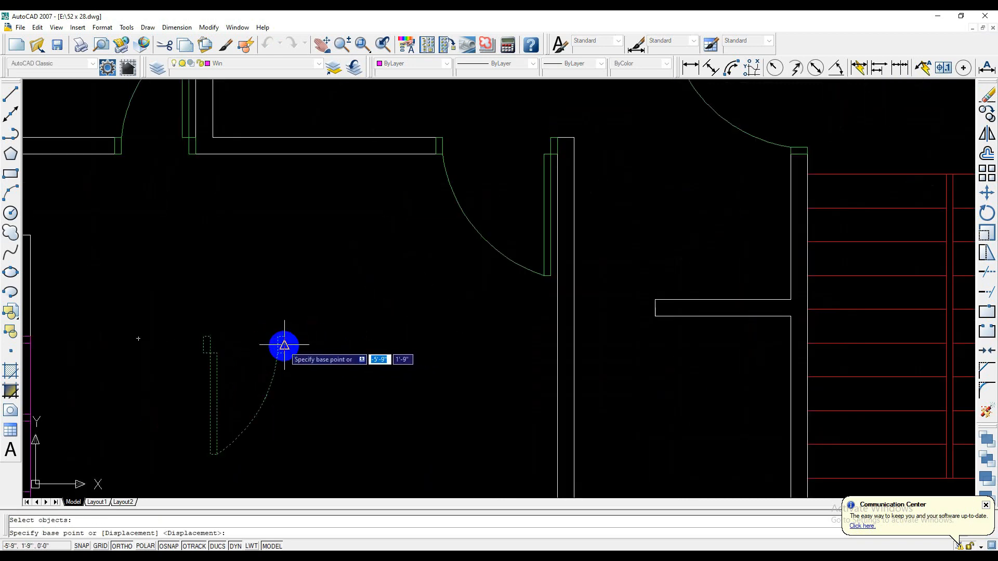
pyautogui.click(285, 346)
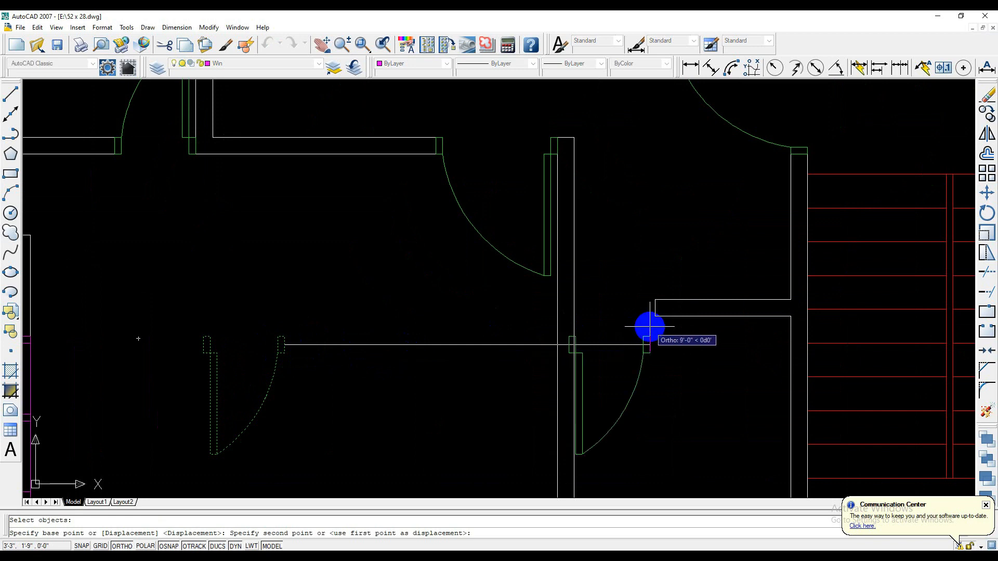
pyautogui.press('F8')
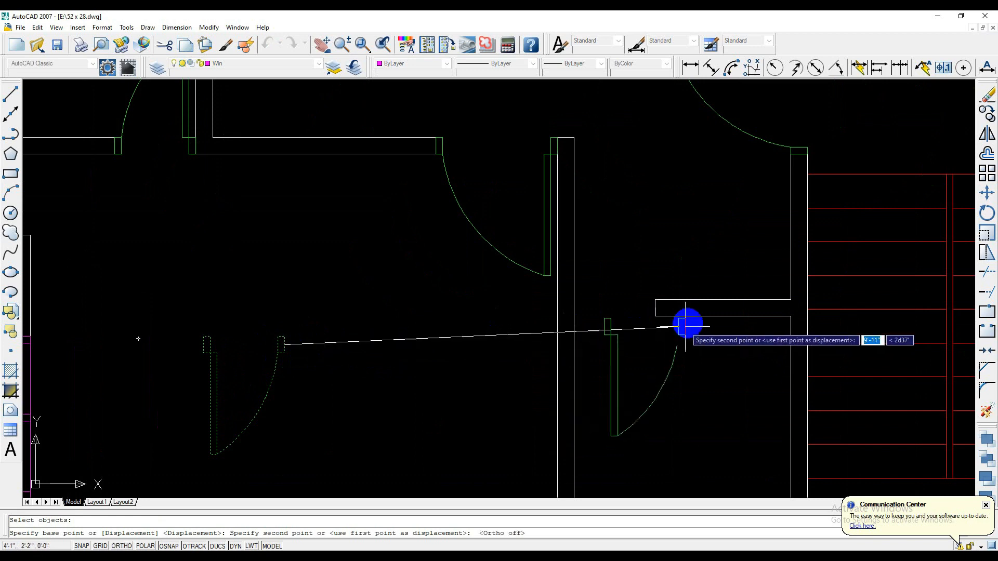
pyautogui.scroll(5, 679, 327)
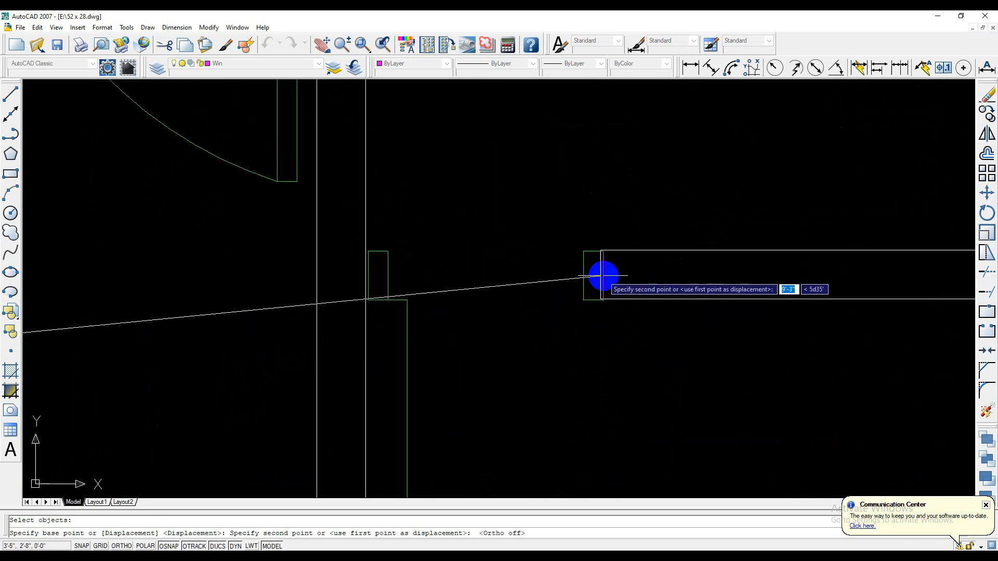
pyautogui.click(600, 280)
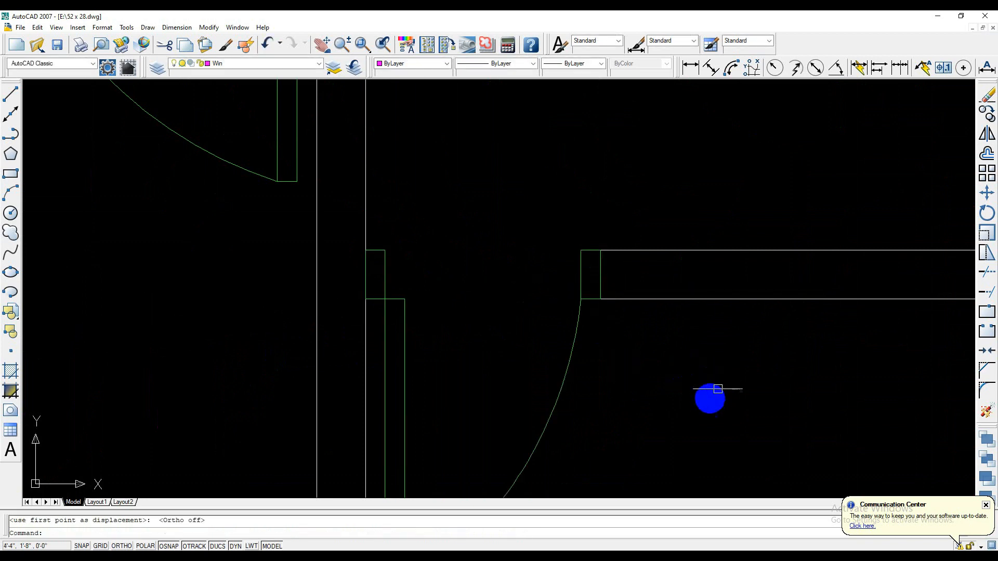
# Inspect the fitted small-room door beside the staircase and the whole floor plan for openings still without a door.
pyautogui.scroll(-3, 557, 416)
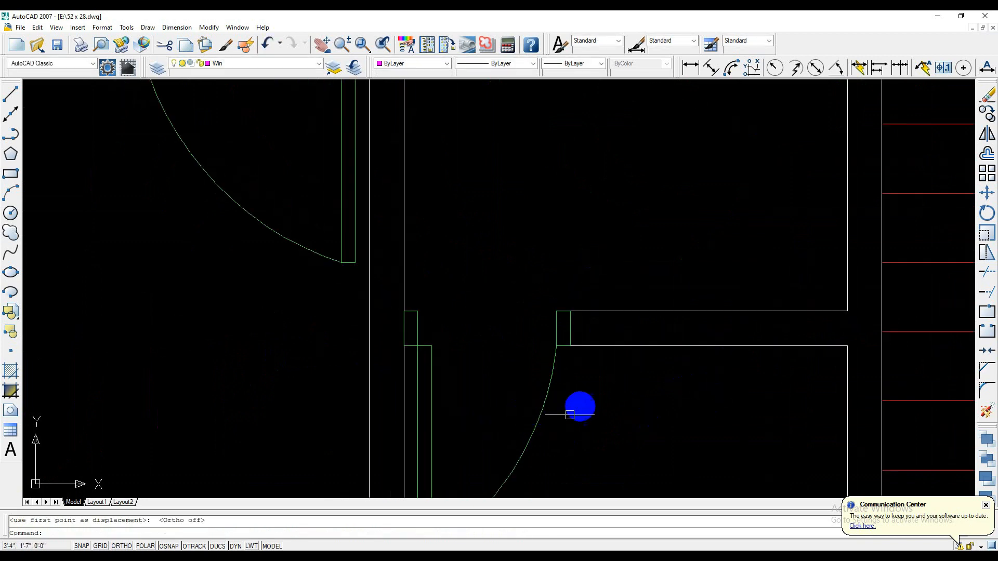
pyautogui.moveTo(497, 407); pyautogui.dragTo(452, 401, button='middle')
pyautogui.scroll(-9, 444, 337)
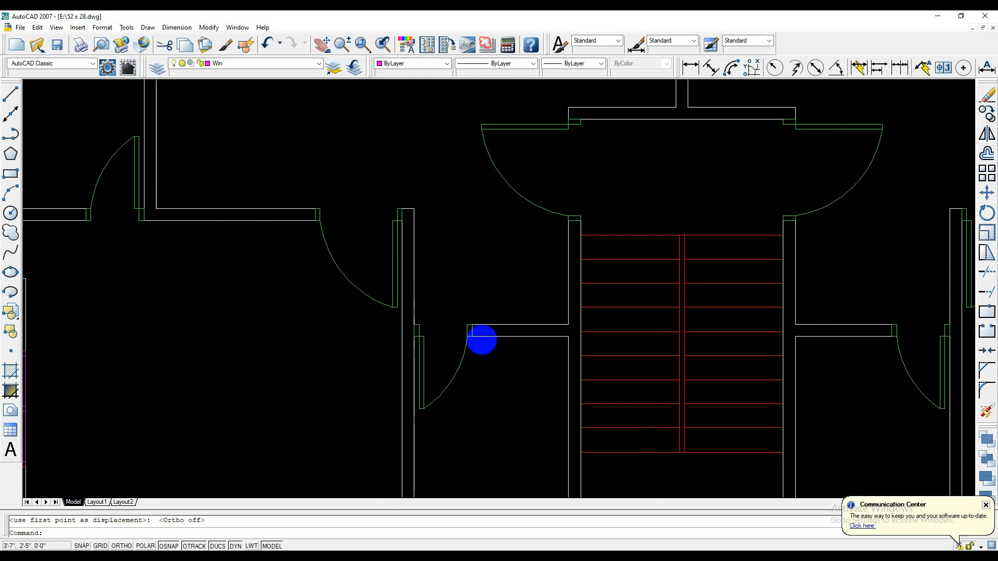
pyautogui.scroll(5, 488, 341)
pyautogui.moveTo(408, 340); pyautogui.dragTo(355, 340, button='middle')
pyautogui.scroll(3, 394, 351)
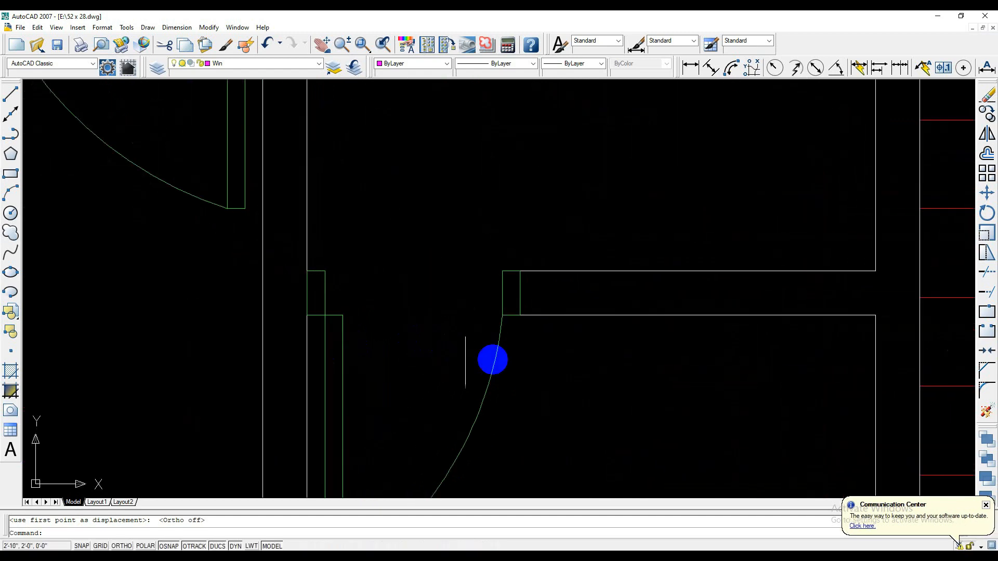
pyautogui.scroll(-2, 492, 359)
pyautogui.scroll(2, 665, 321)
pyautogui.moveTo(669, 320); pyautogui.dragTo(374, 367, button='middle')
pyautogui.scroll(-2, 375, 367)
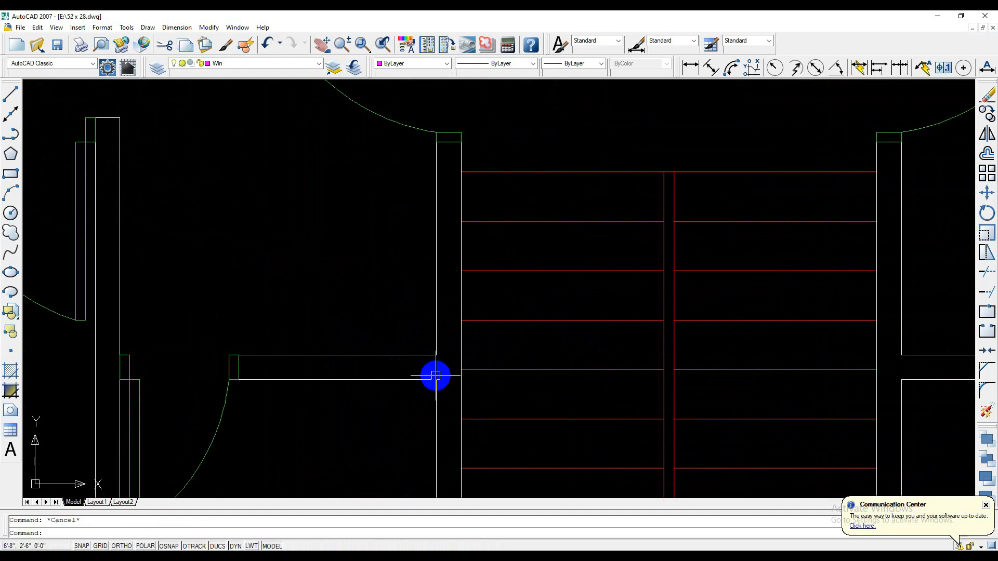
pyautogui.press('Return')
pyautogui.press('Return')
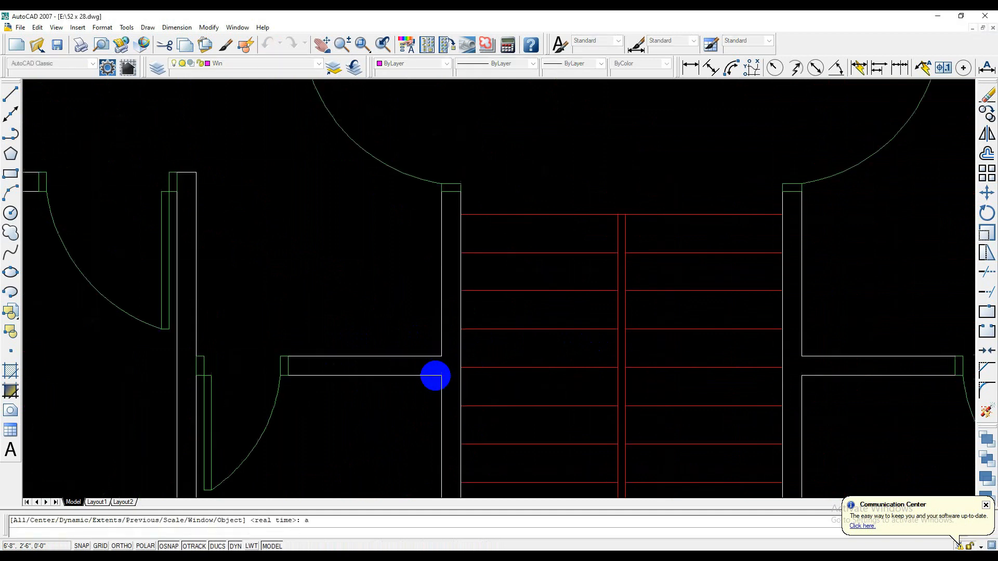
pyautogui.moveTo(624, 309); pyautogui.dragTo(480, 291, button='middle')
pyautogui.moveTo(598, 341); pyautogui.dragTo(594, 324, button='middle')
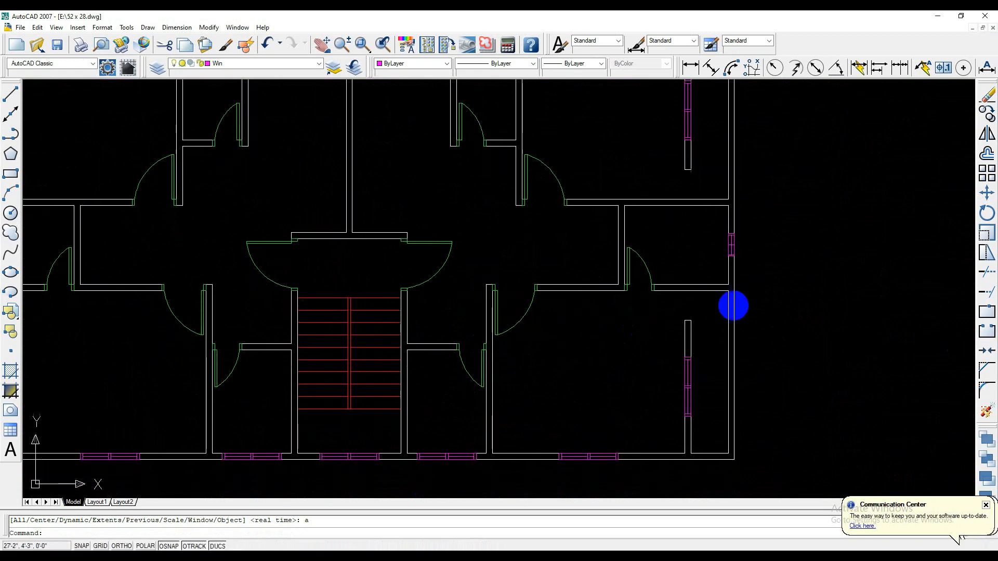
pyautogui.moveTo(665, 332); pyautogui.dragTo(583, 394, button='middle')
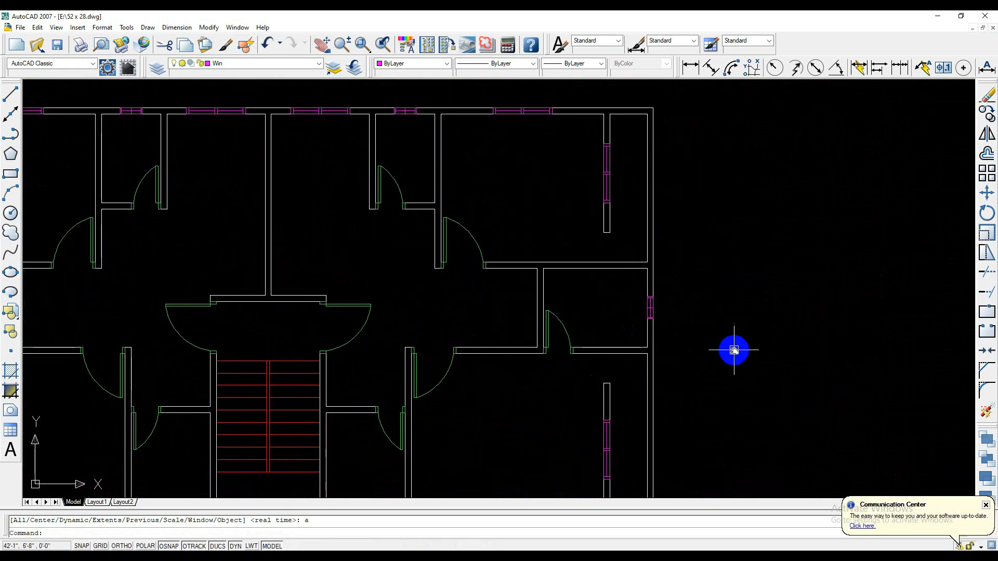
# Make Door the current layer for drawing a new door in the free space right of the plan.
pyautogui.moveTo(735, 350); pyautogui.dragTo(478, 337, button='middle')
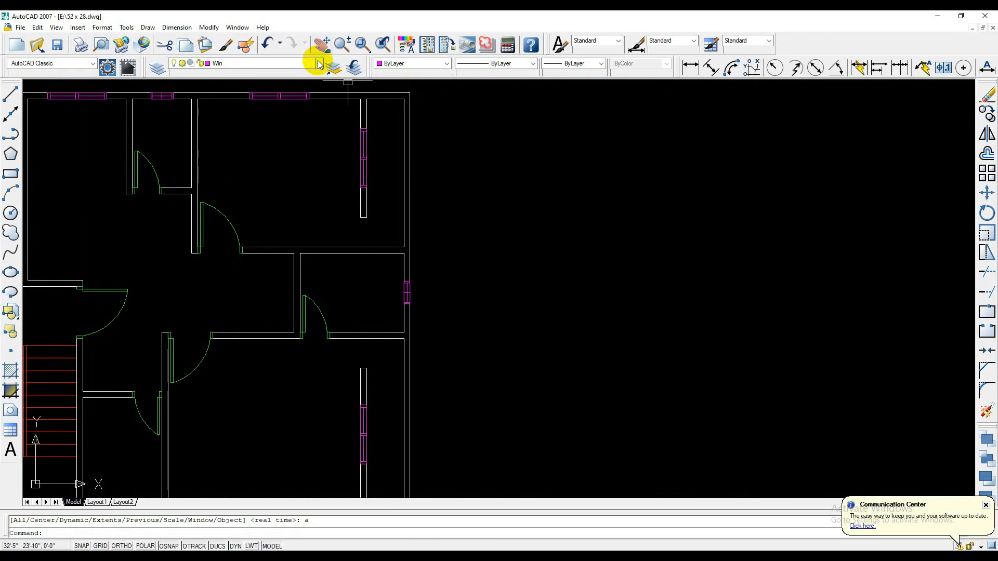
pyautogui.click(318, 64)
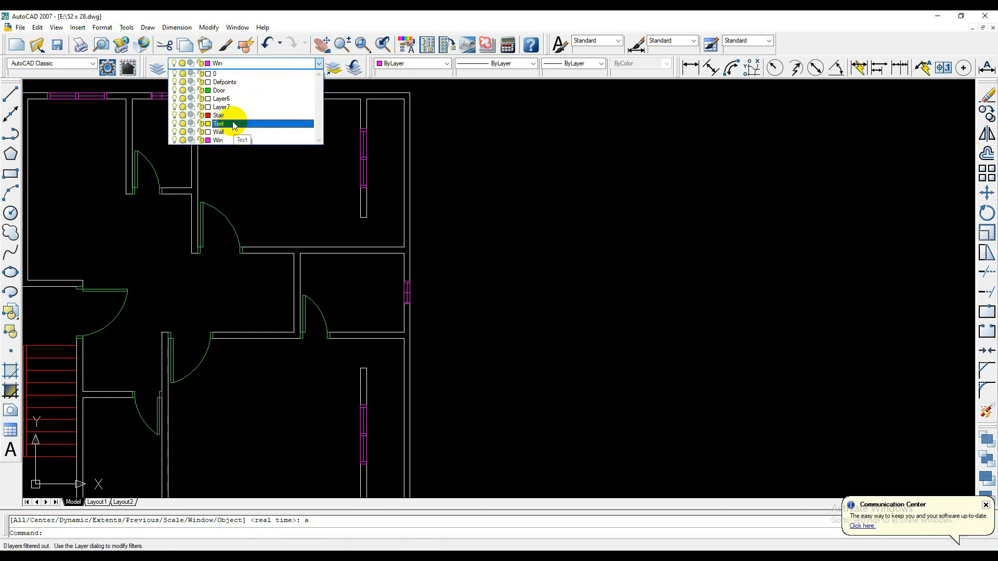
pyautogui.click(224, 90)
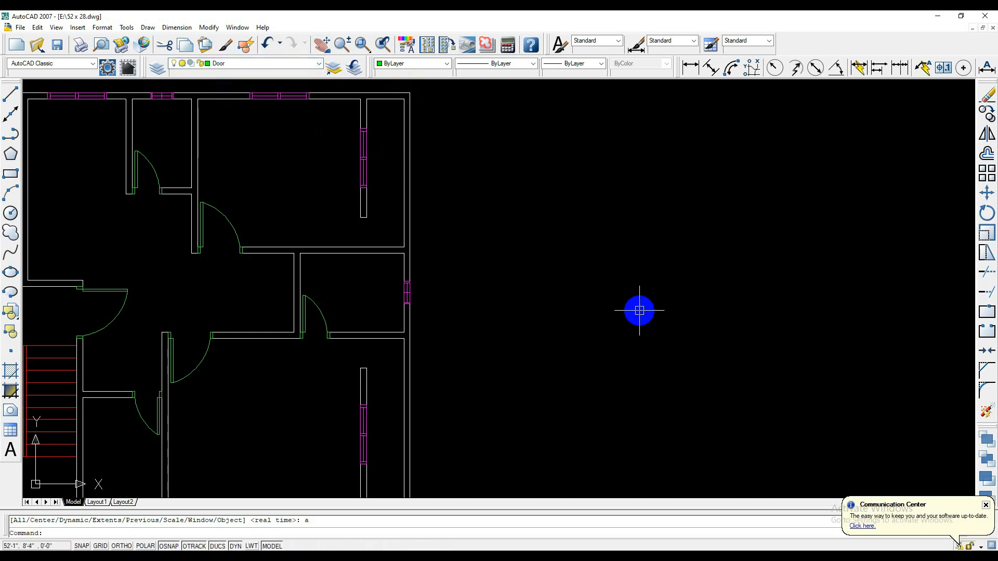
pyautogui.press('Return')
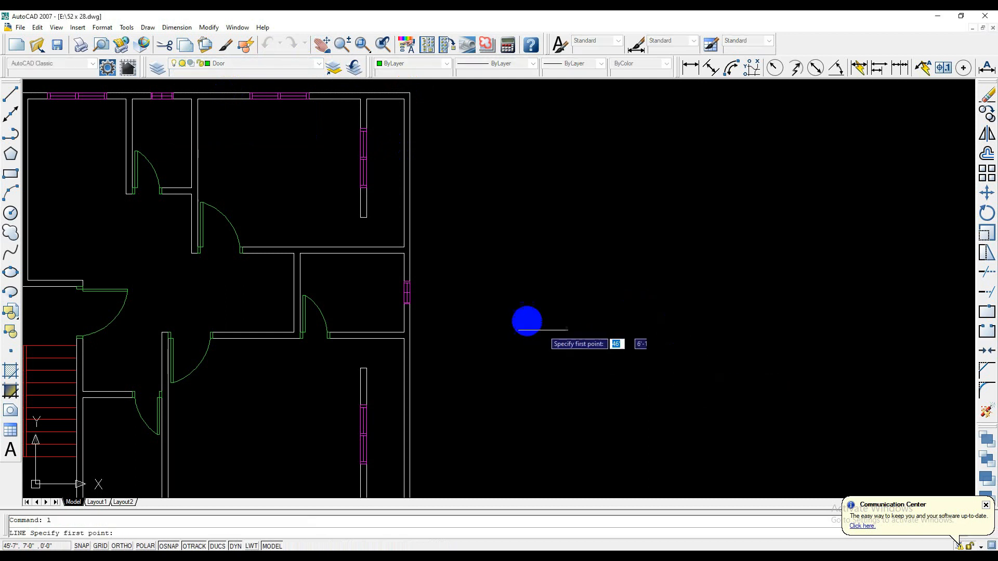
pyautogui.click(521, 312)
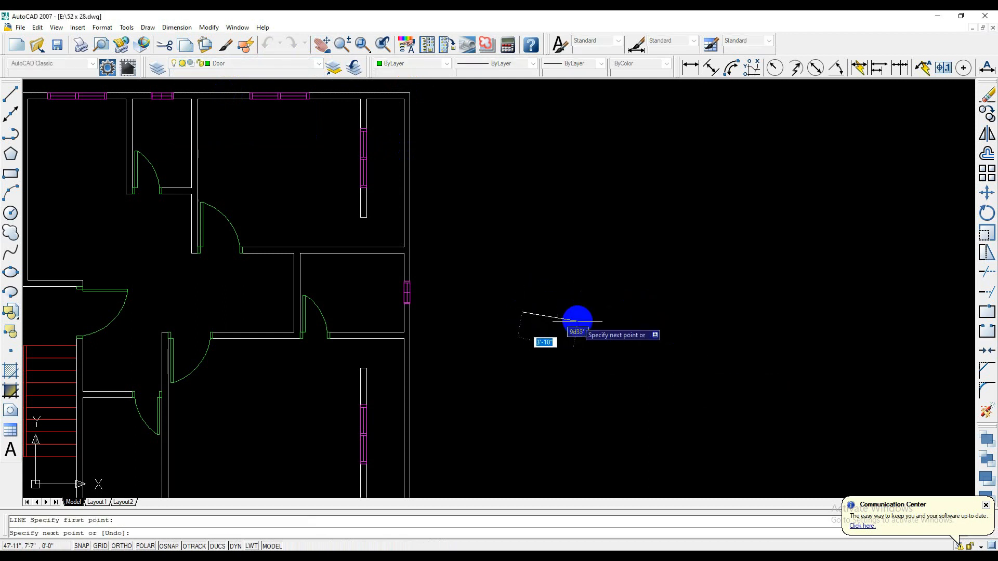
pyautogui.press('Escape')
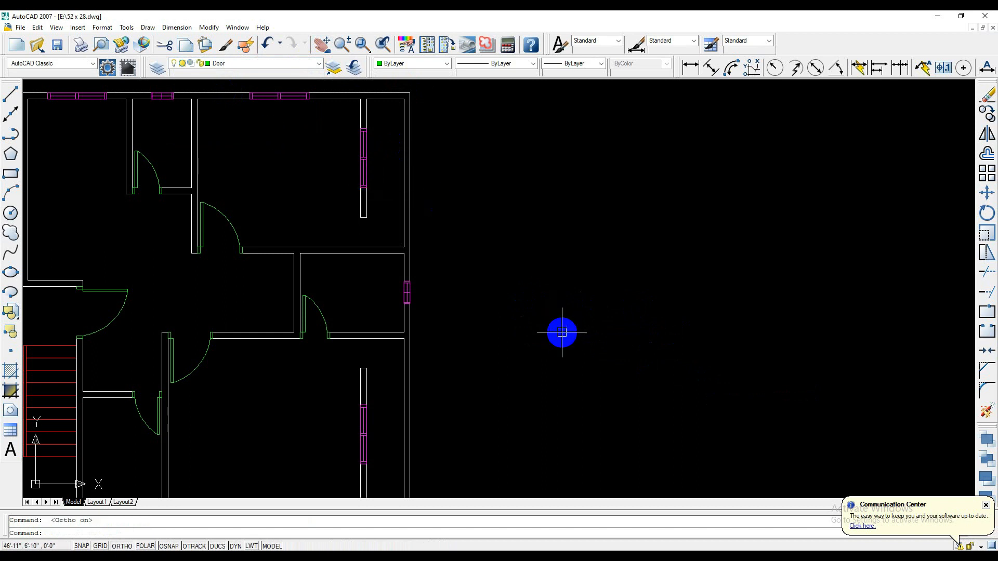
# Draw a closed polyline jamb 2" wide and 5" high in the free space right of the plan, with ortho on.
pyautogui.write('pl')
pyautogui.press('Return')
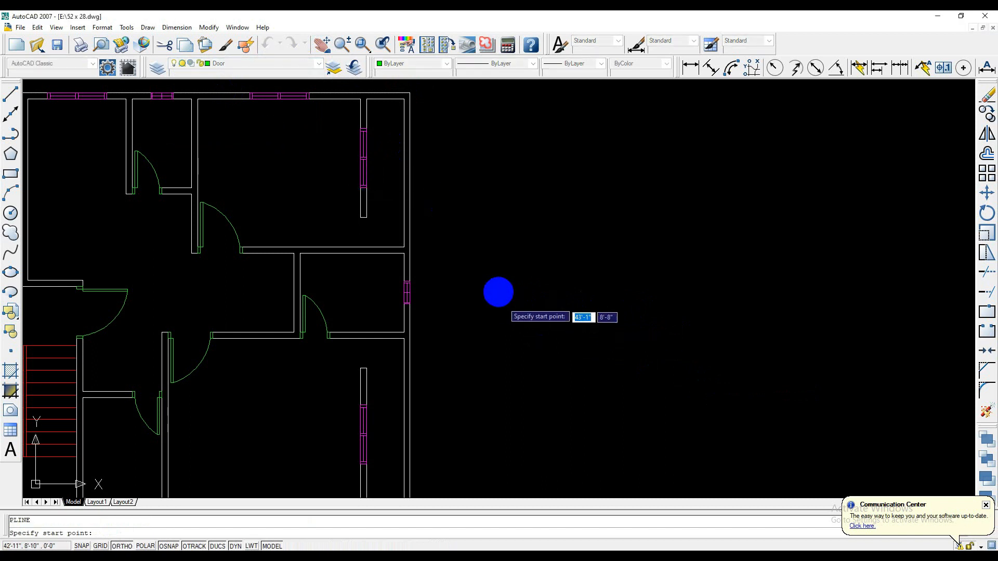
pyautogui.click(498, 265)
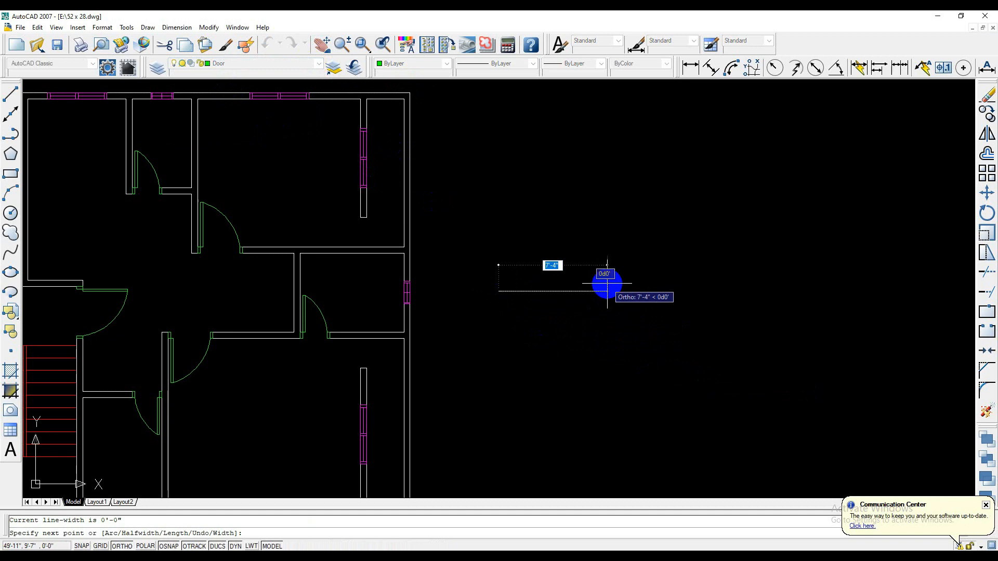
pyautogui.write('2')
pyautogui.press('Return')
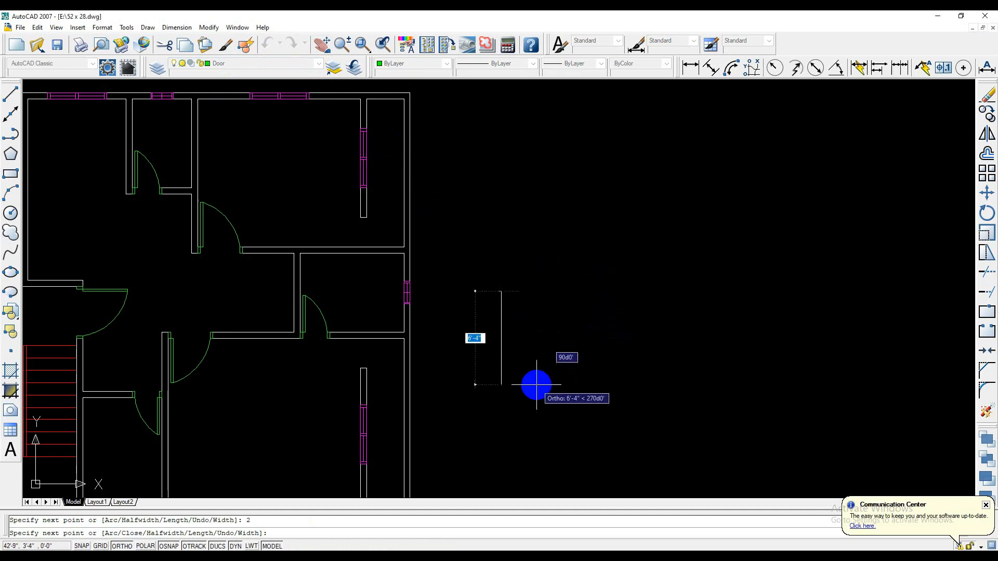
pyautogui.write('5')
pyautogui.press('Return')
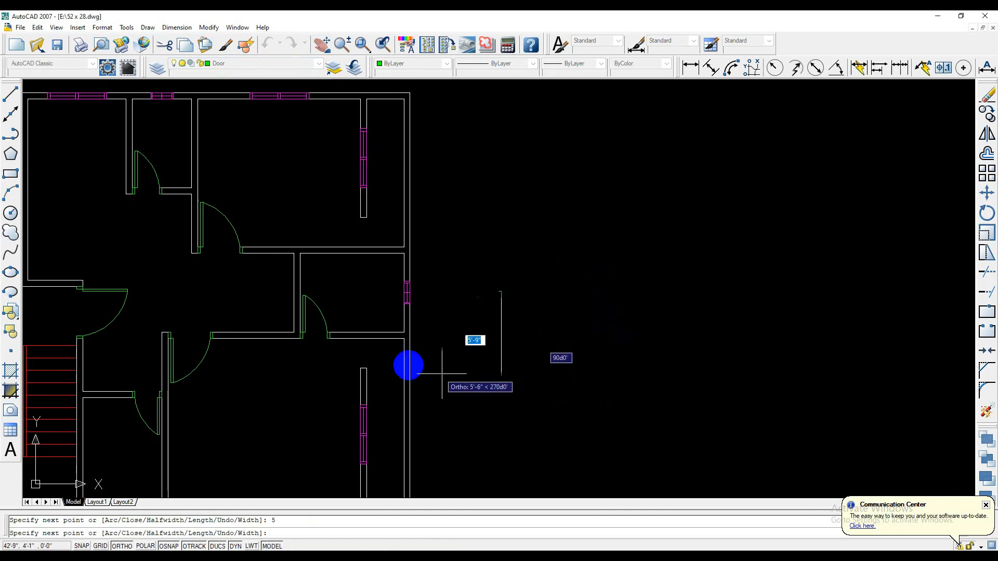
pyautogui.write('2')
pyautogui.press('Return')
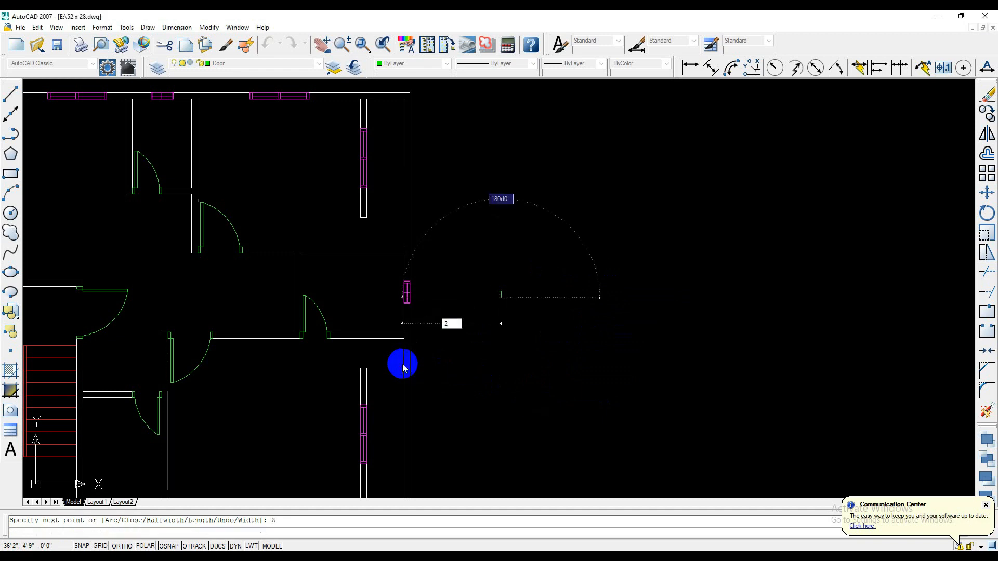
pyautogui.write('c')
pyautogui.press('Return')
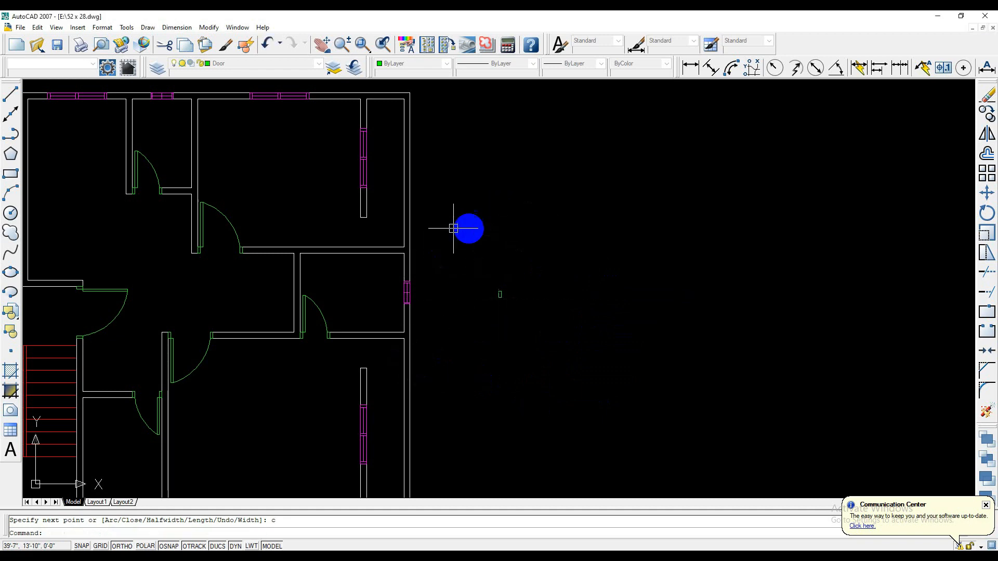
# Draw a horizontal 2' guide line rightward from the new jamb's lower-left corner.
pyautogui.scroll(2, 498, 289)
pyautogui.scroll(1, 498, 289)
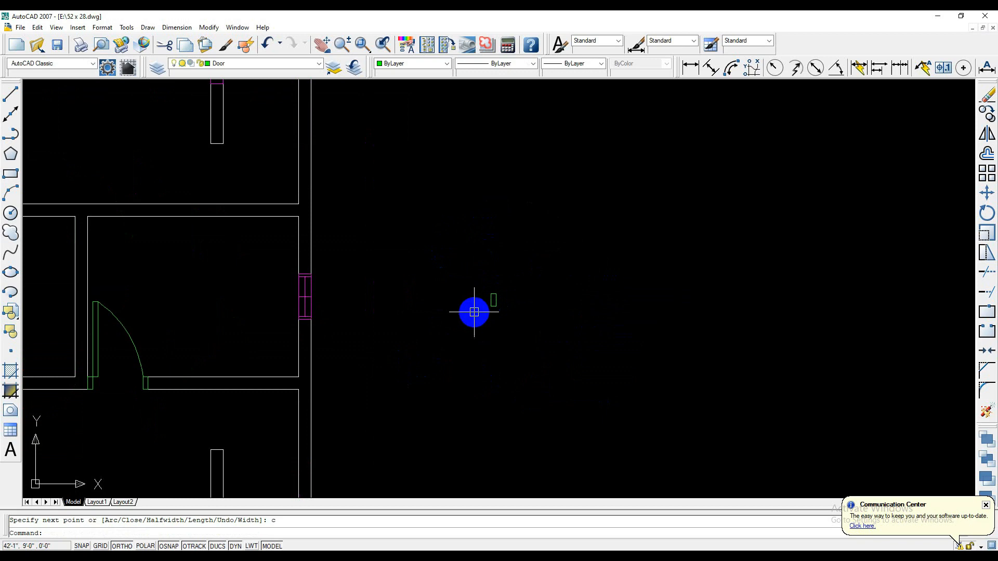
pyautogui.write('l')
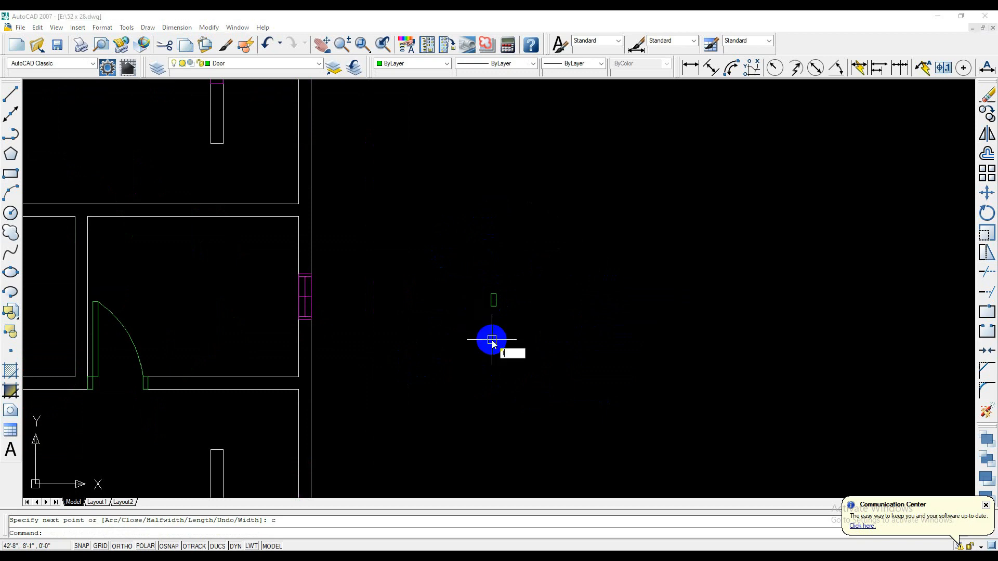
pyautogui.press('Return')
pyautogui.scroll(1, 551, 322)
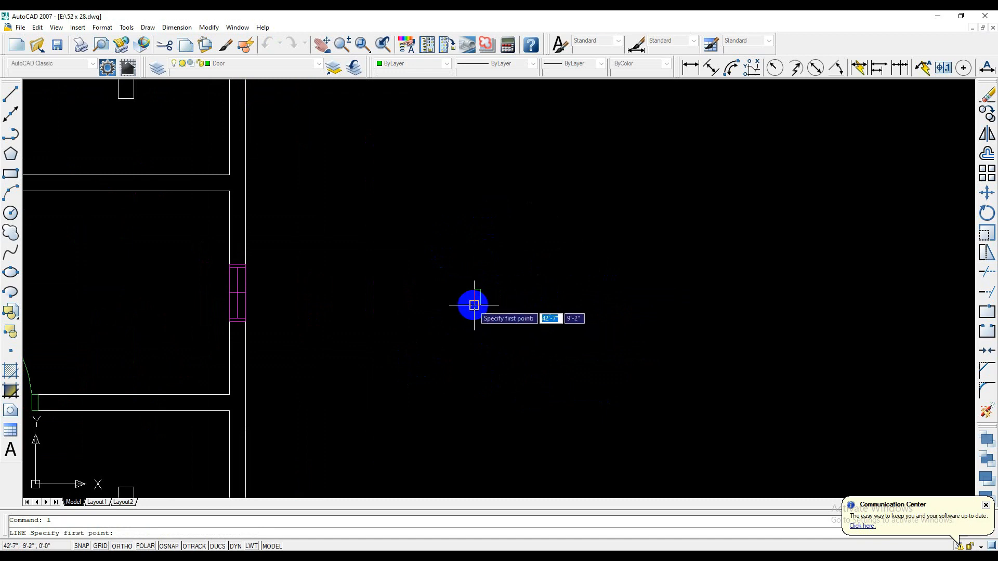
pyautogui.click(474, 305)
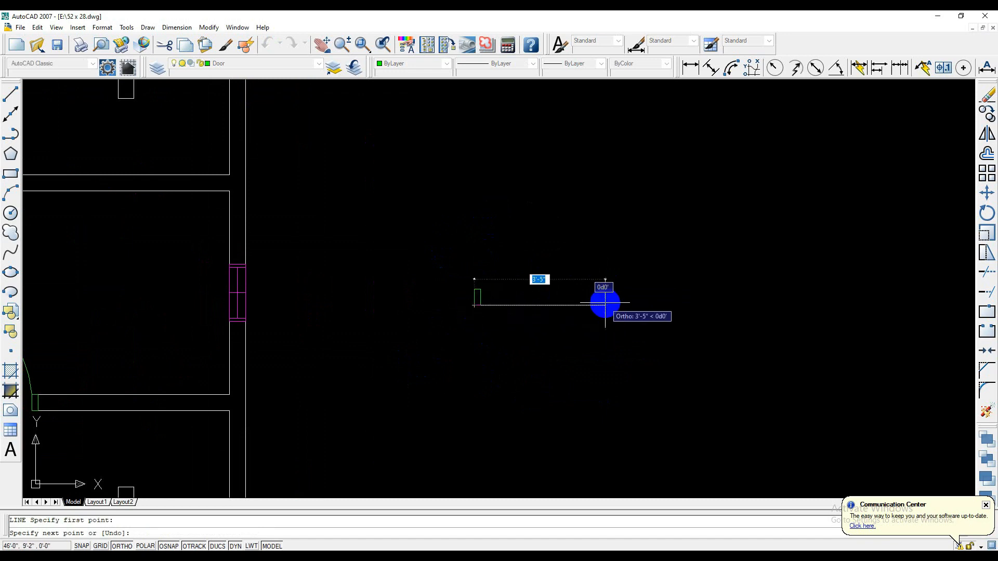
pyautogui.write("2'")
pyautogui.press('Return')
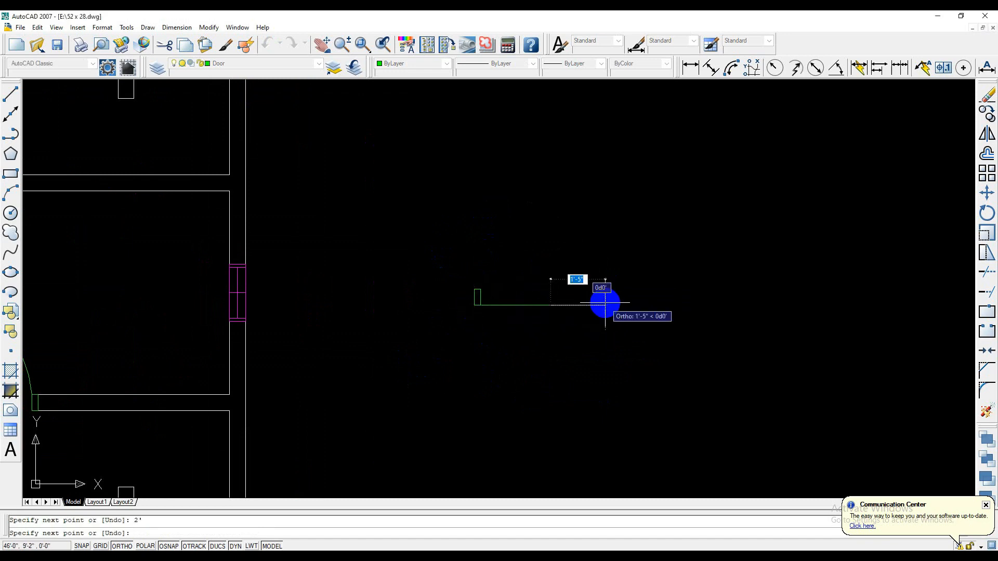
pyautogui.press('Return')
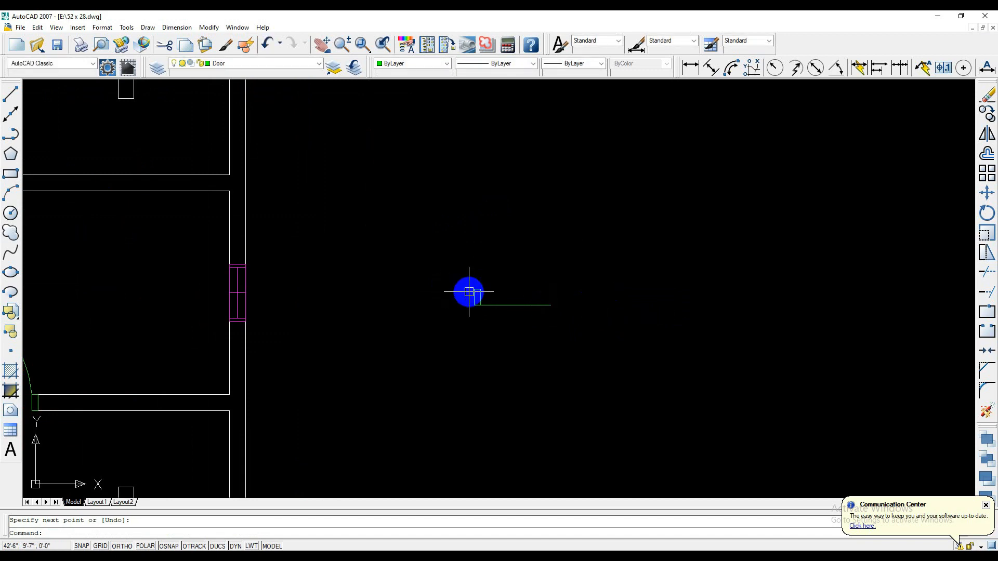
# Copy the jamb by its lower-right corner to the right end of the 2' guide line.
pyautogui.write('co')
pyautogui.press('Return')
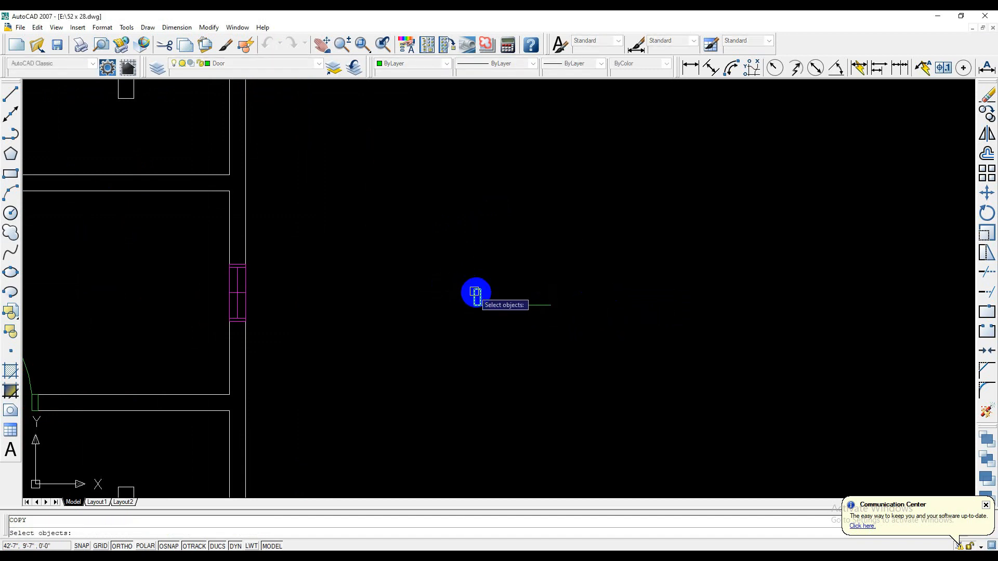
pyautogui.press('Return')
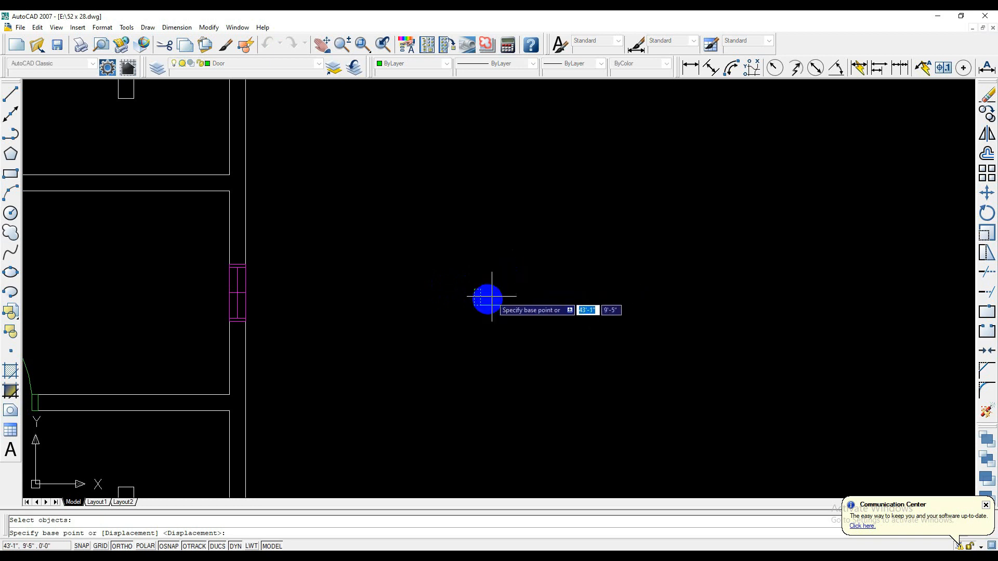
pyautogui.scroll(4, 476, 283)
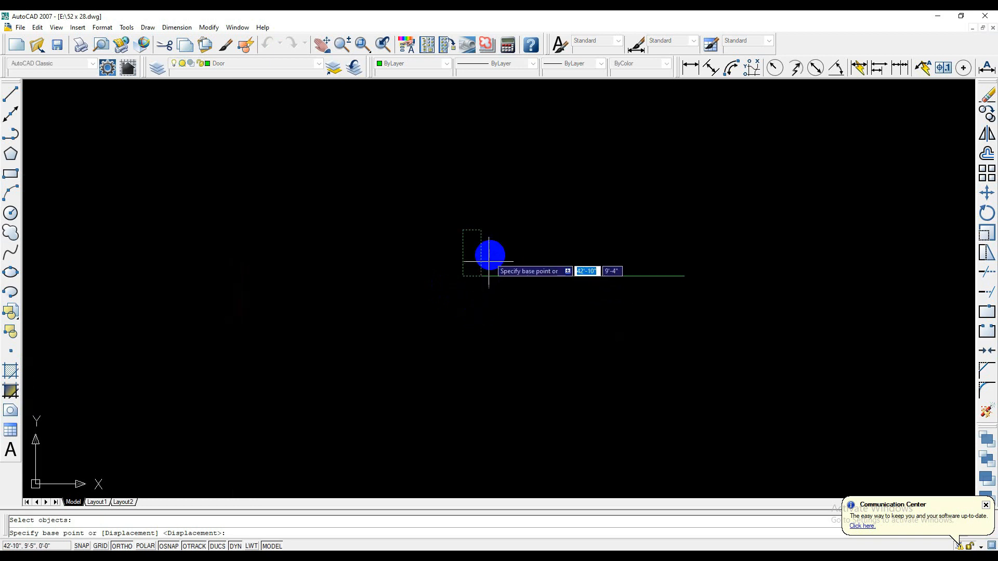
pyautogui.click(479, 277)
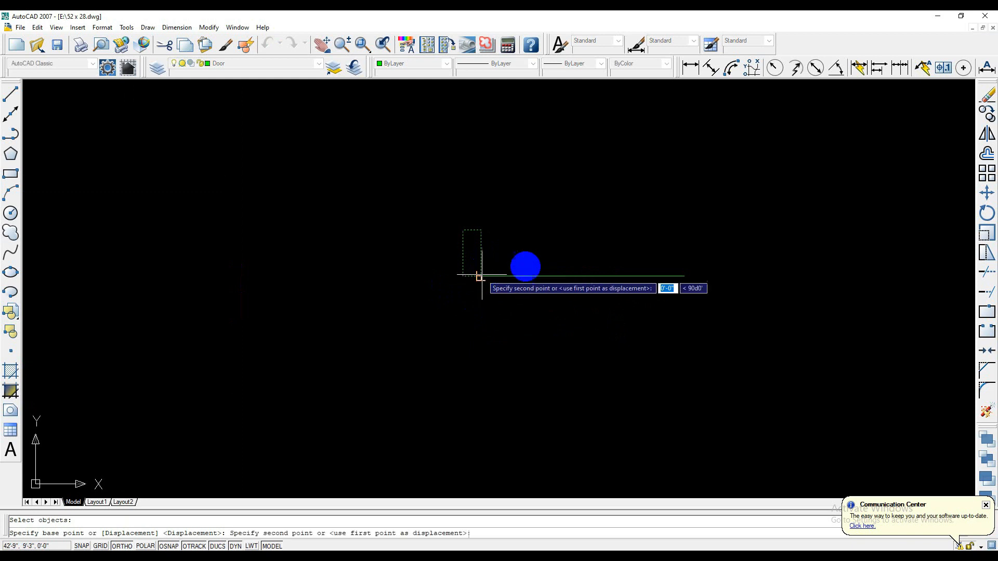
pyautogui.click(685, 275)
pyautogui.press('Escape')
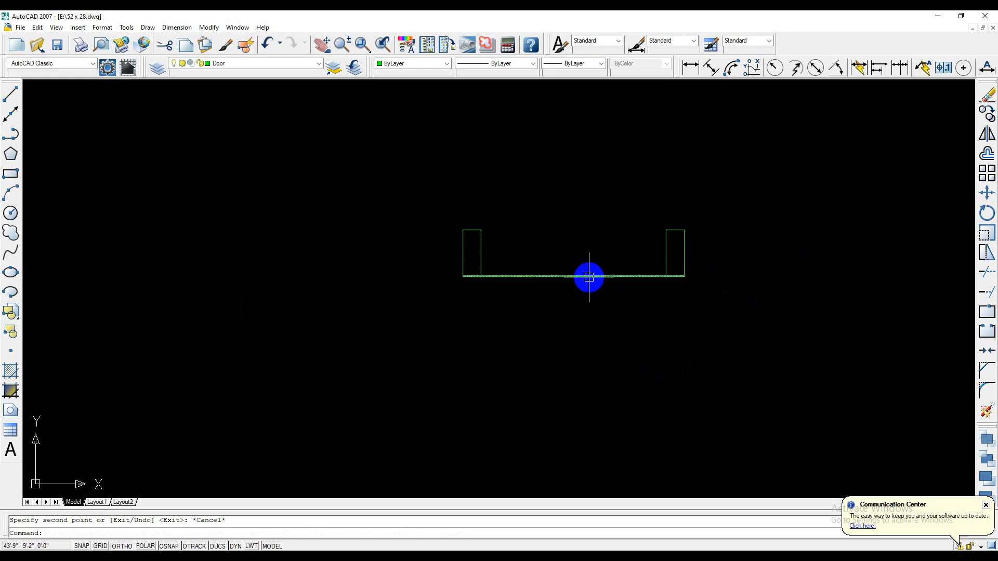
# Erase the guide line between the two jambs.
pyautogui.click(589, 276)
pyautogui.press('Delete')
pyautogui.moveTo(606, 296); pyautogui.dragTo(597, 343, button='middle')
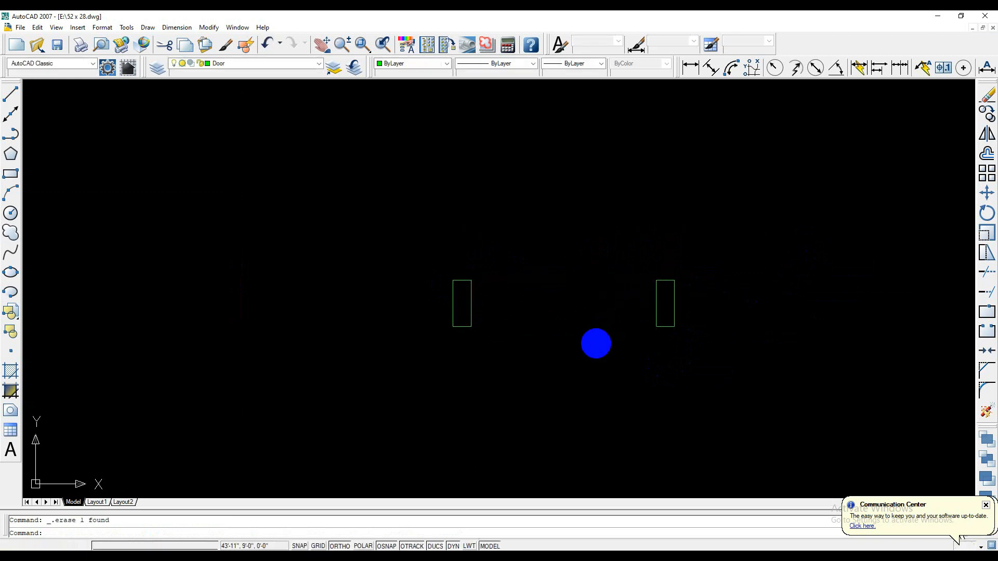
# Try to outline the door leaf with a polyline 2" left and 2' up from the right jamb's upper-left corner.
pyautogui.write('pl')
pyautogui.press('Return')
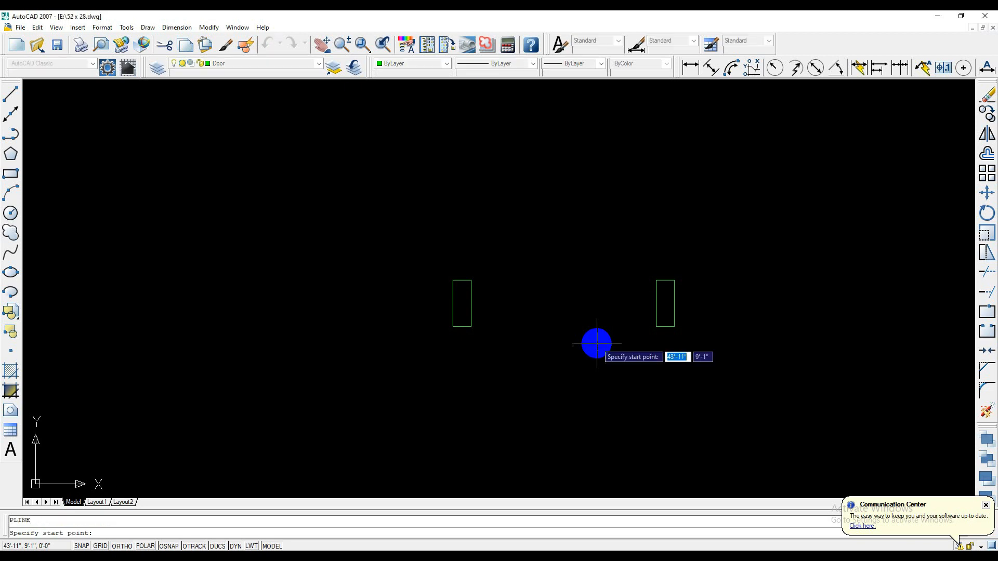
pyautogui.click(656, 281)
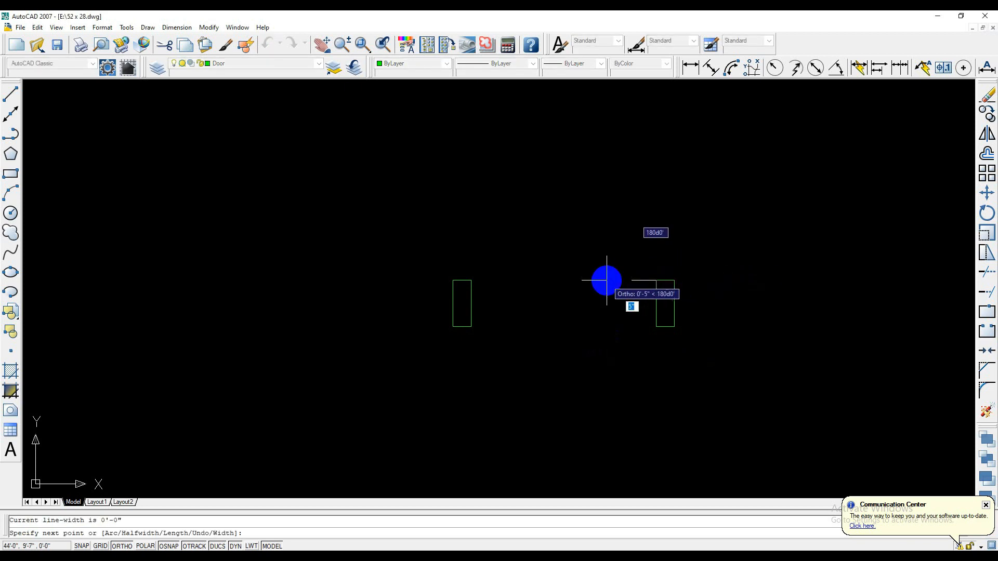
pyautogui.write('2')
pyautogui.press('Return')
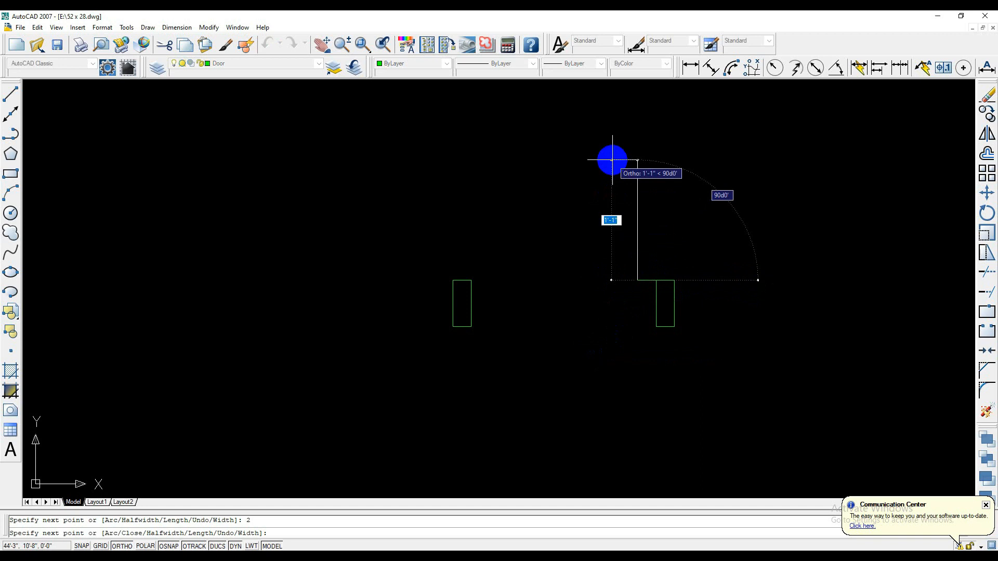
pyautogui.write("2'")
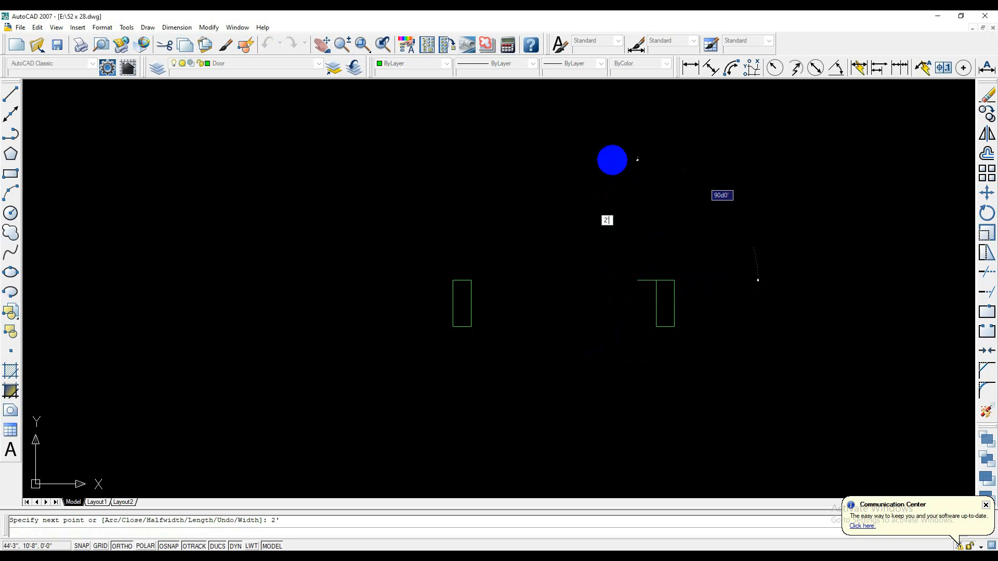
pyautogui.press('Return')
pyautogui.scroll(2, 697, 208)
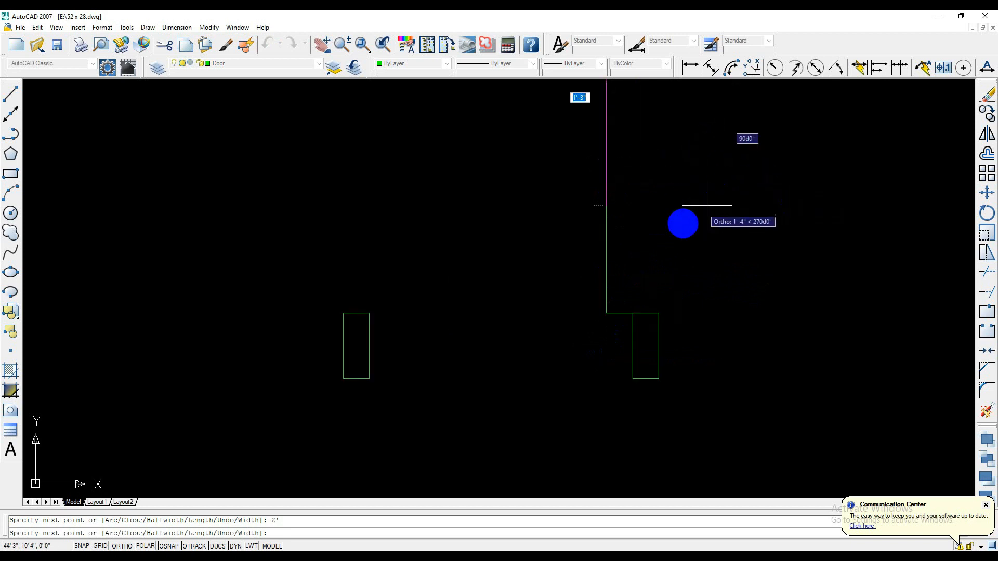
pyautogui.moveTo(664, 242); pyautogui.dragTo(621, 318, button='middle')
pyautogui.scroll(2, 619, 320)
pyautogui.scroll(-7, 558, 257)
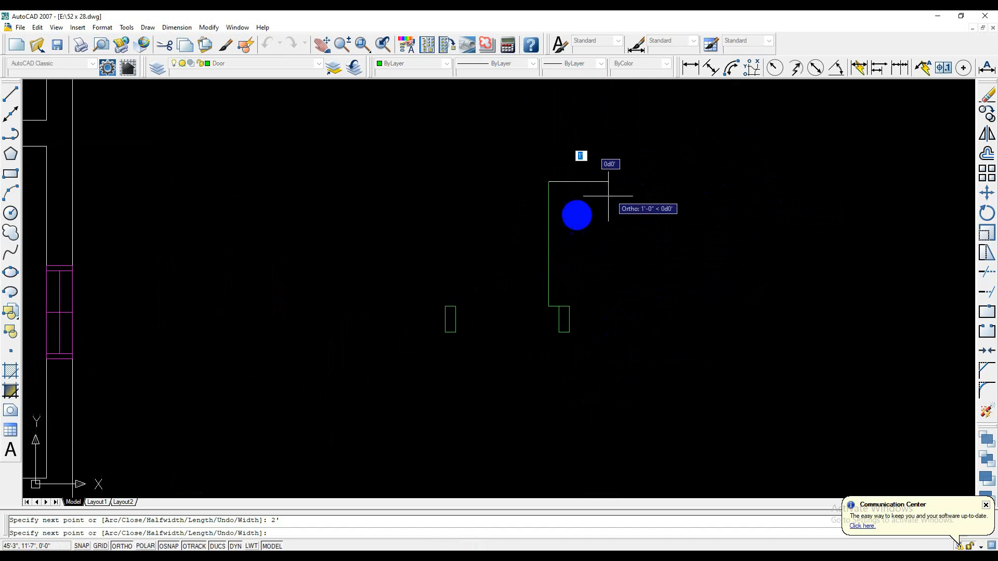
pyautogui.scroll(-7, 469, 246)
pyautogui.moveTo(451, 248); pyautogui.dragTo(550, 227, button='middle')
pyautogui.scroll(-3, 550, 228)
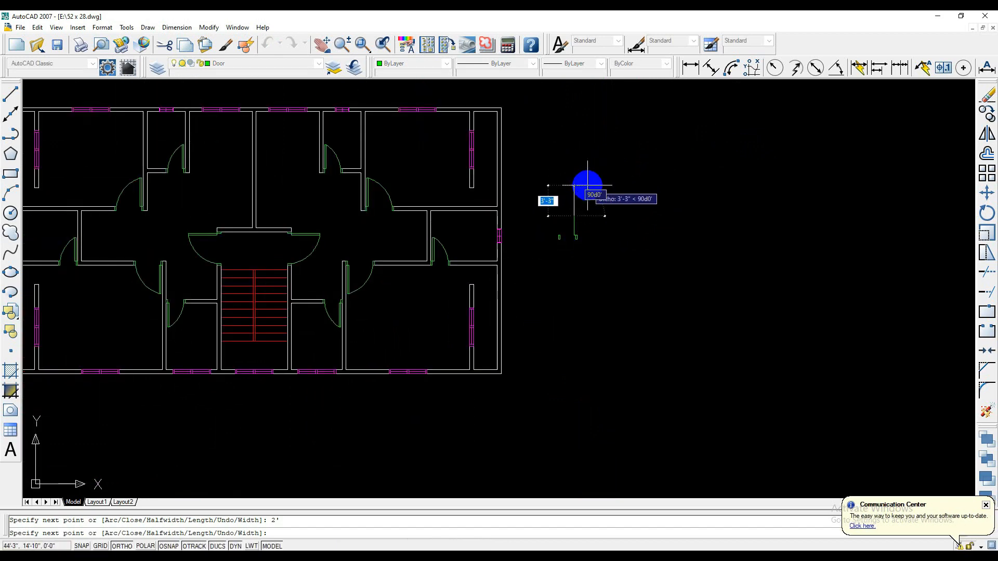
pyautogui.press('Return')
pyautogui.scroll(-1, 614, 199)
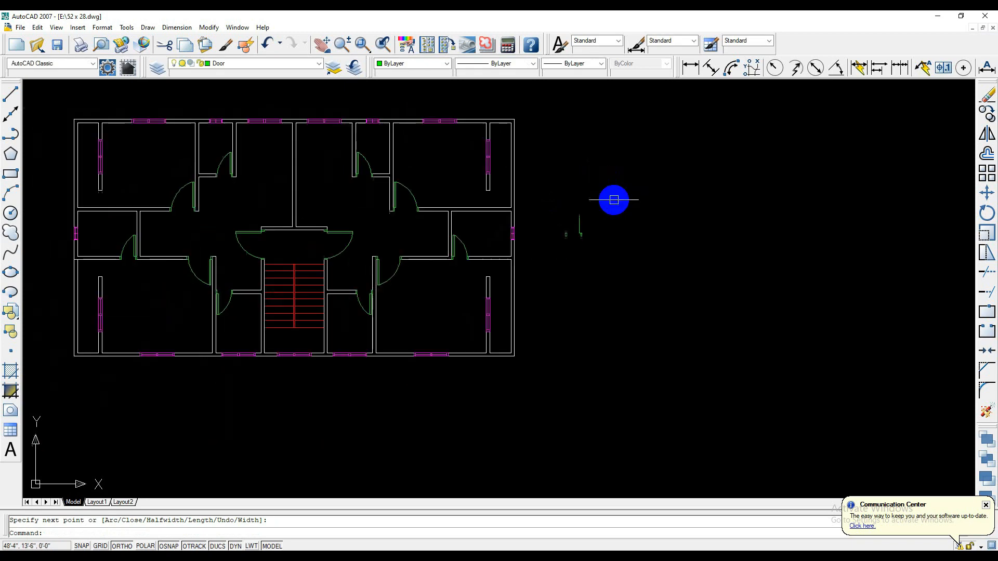
# Measure the opening between the lower-right partition's upper end and the outer wall with a linear dimension, without placing it.
pyautogui.click(688, 66)
pyautogui.scroll(4, 522, 289)
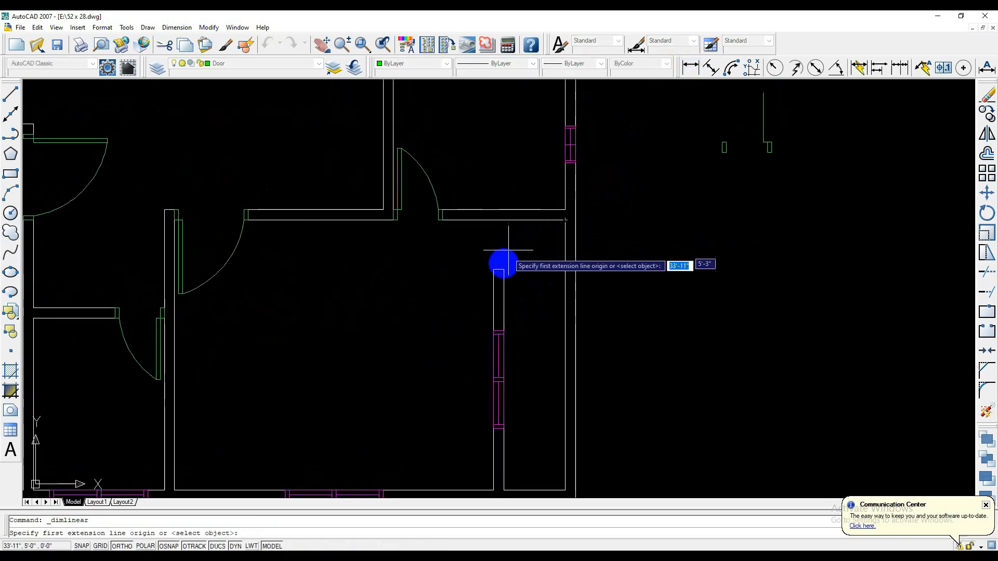
pyautogui.click(503, 269)
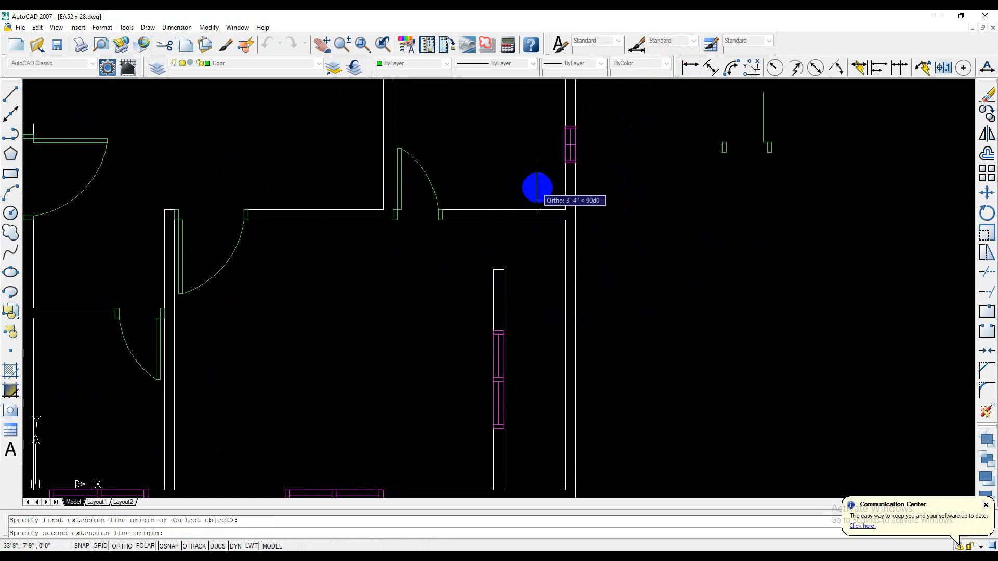
pyautogui.click(541, 260)
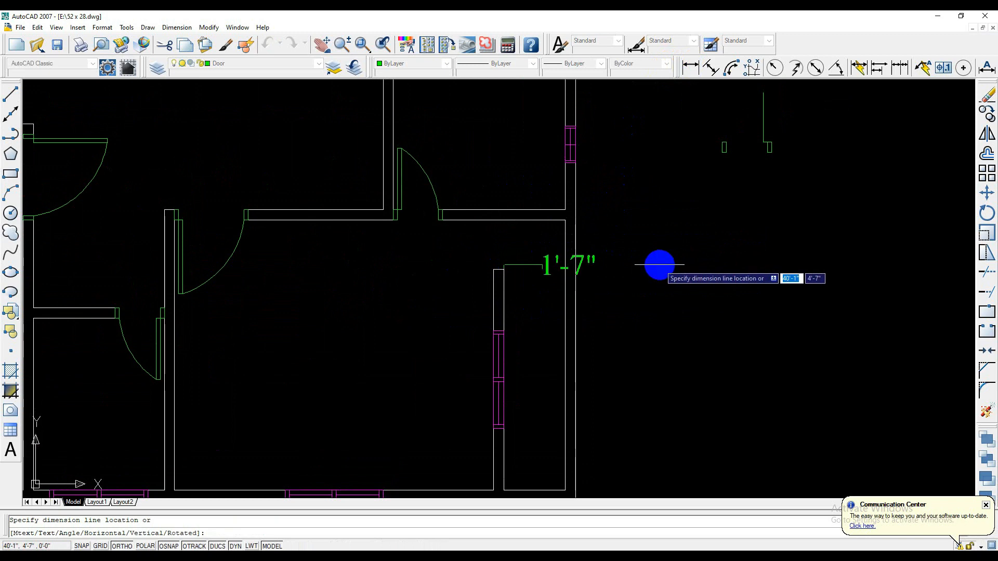
pyautogui.press('Escape')
pyautogui.scroll(-3, 722, 245)
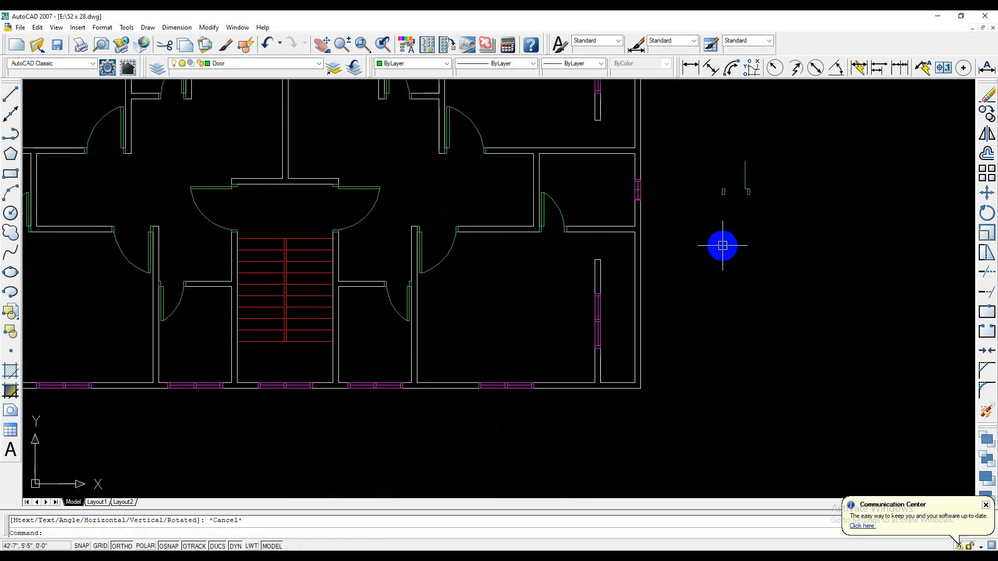
pyautogui.scroll(-3, 722, 243)
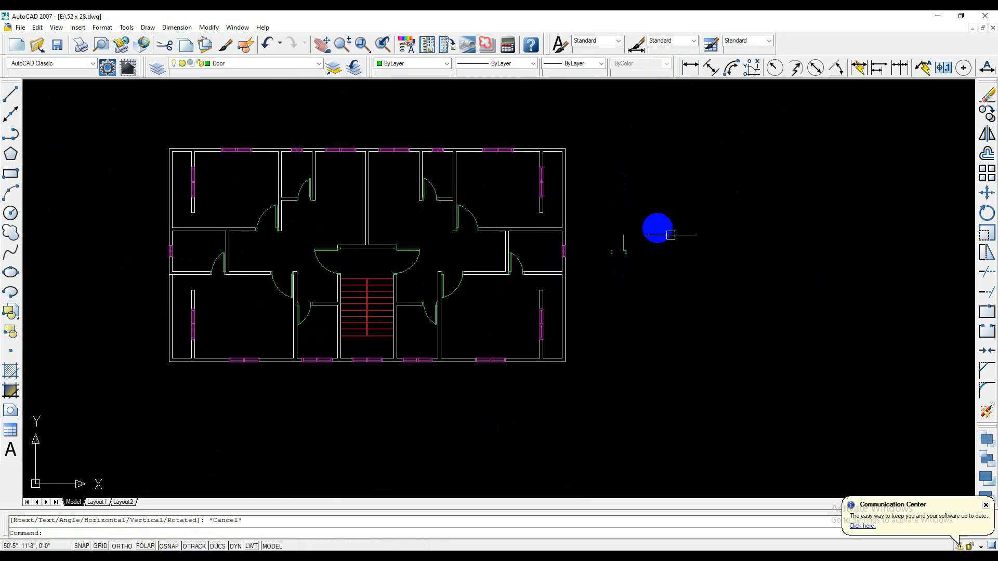
# Erase the unfinished 2' high leaf polyline at the right jamb.
pyautogui.scroll(4, 603, 245)
pyautogui.scroll(3, 618, 244)
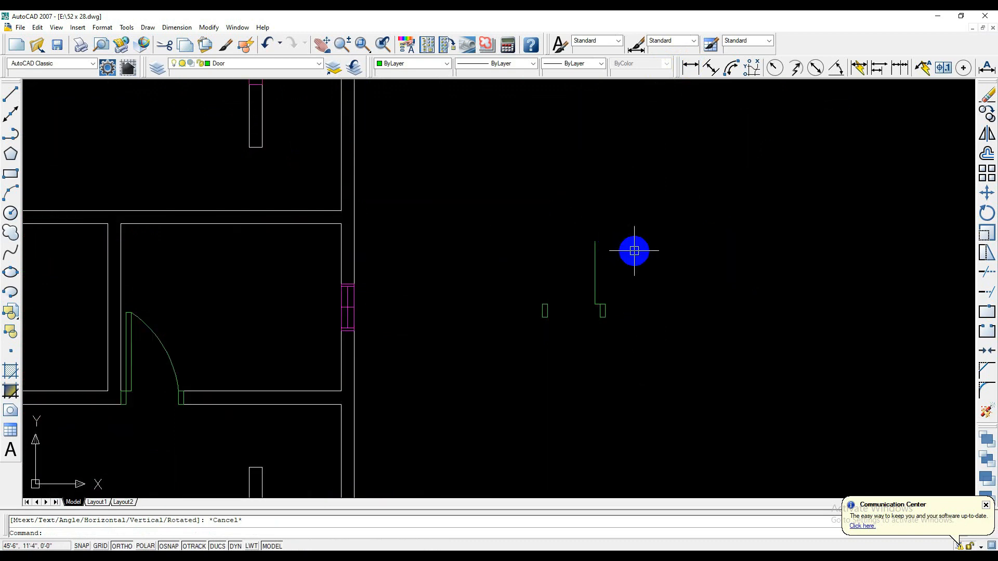
pyautogui.click(595, 265)
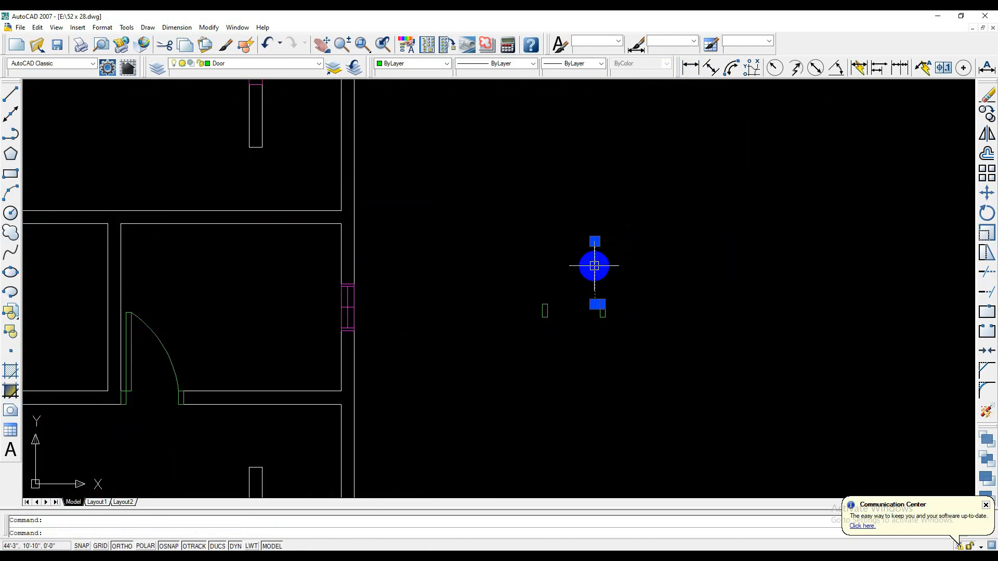
pyautogui.press('Delete')
# Try a leaf polyline from the right jamb's upper-left corner, 1" left, 1'5" up and 2" right, and erase it.
pyautogui.write('pl')
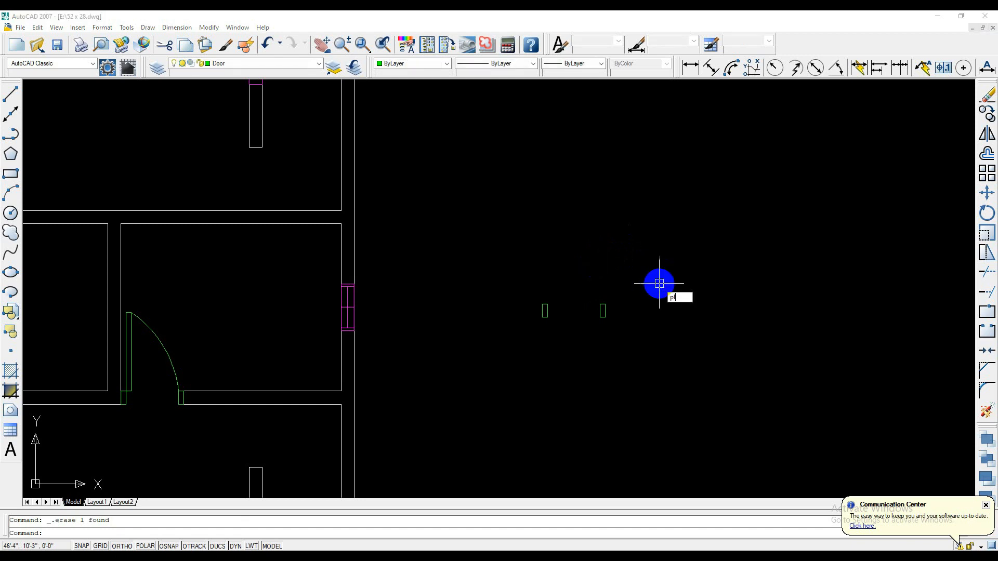
pyautogui.press('Return')
pyautogui.scroll(3, 579, 315)
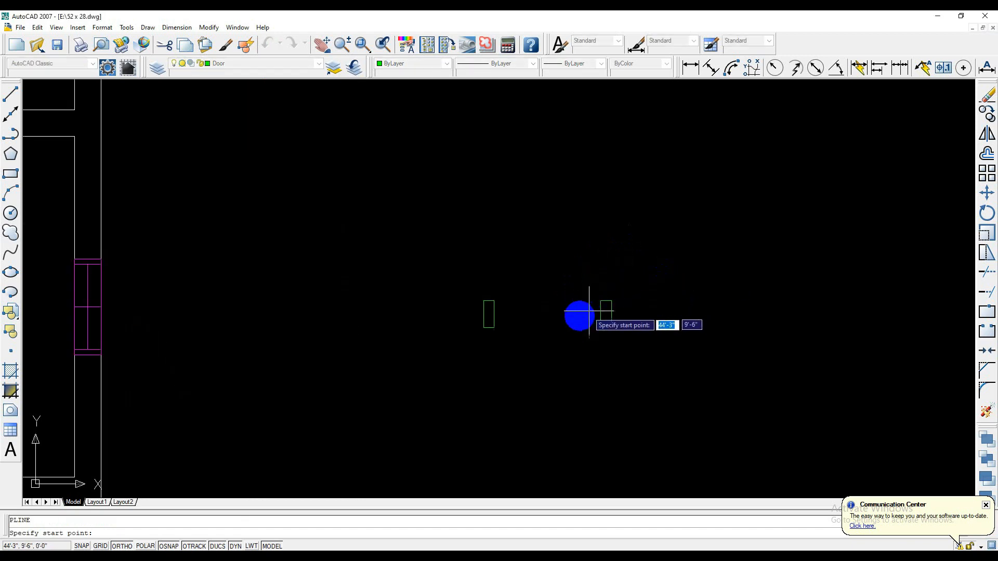
pyautogui.click(600, 301)
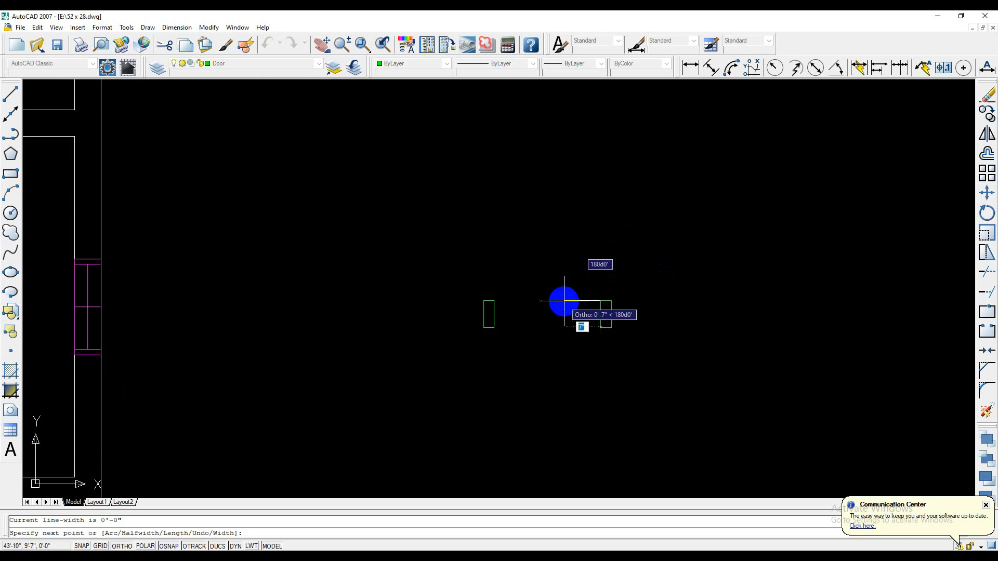
pyautogui.write('1')
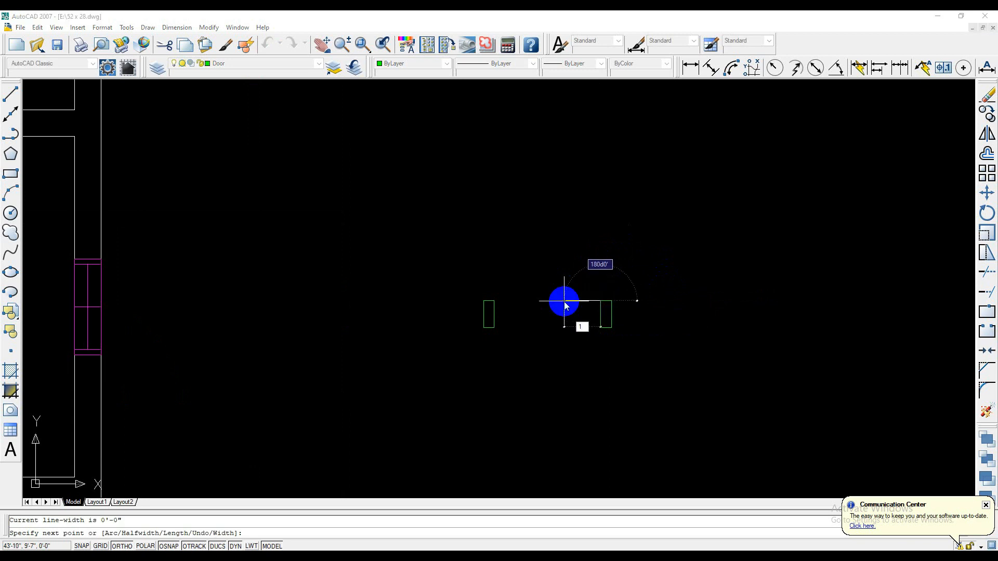
pyautogui.press('Return')
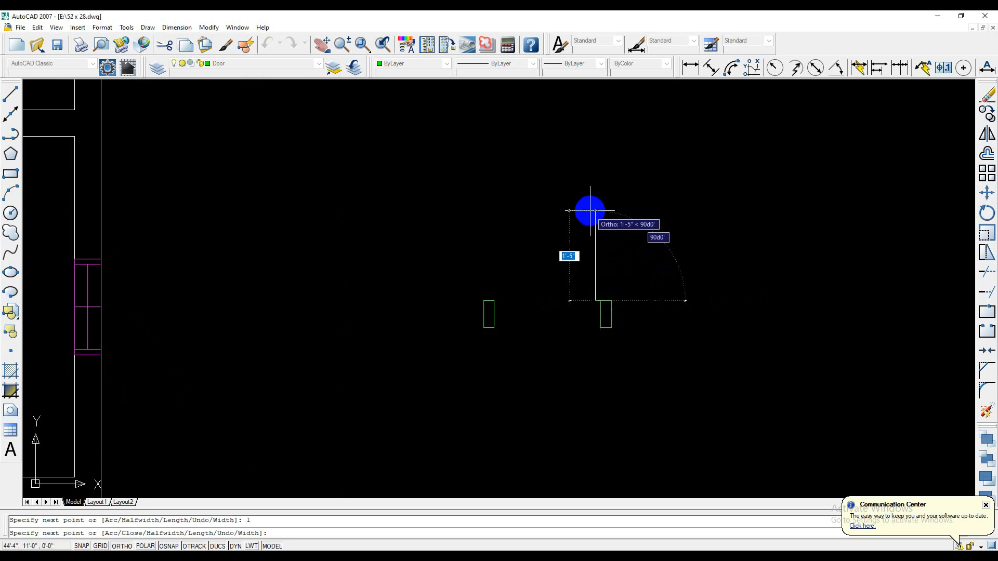
pyautogui.write('1')
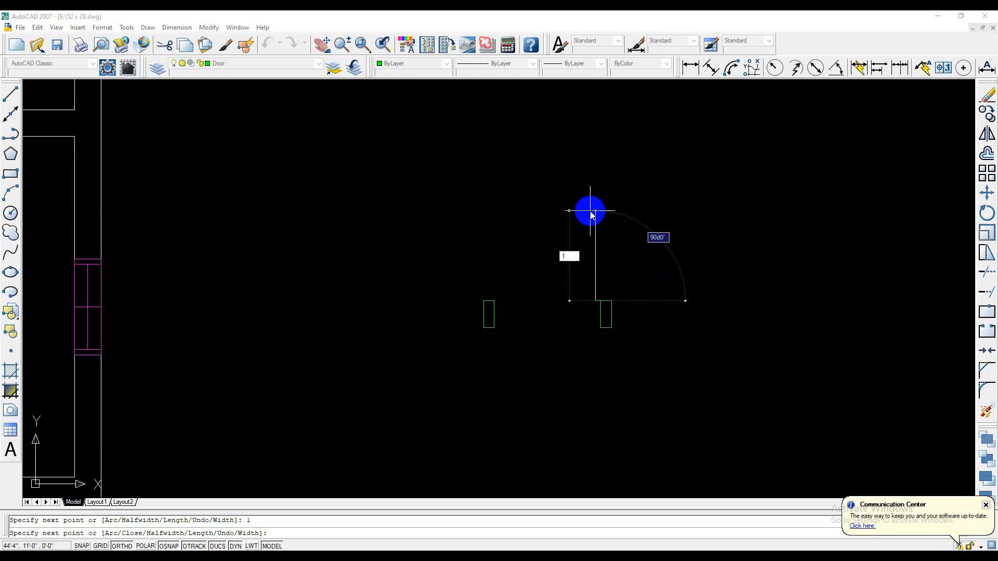
pyautogui.press('Return')
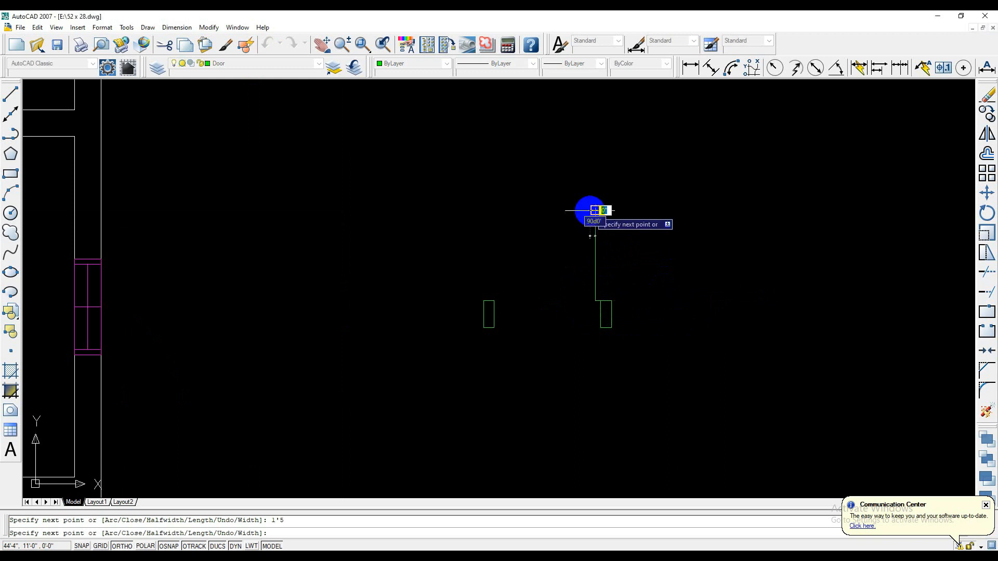
pyautogui.write('2')
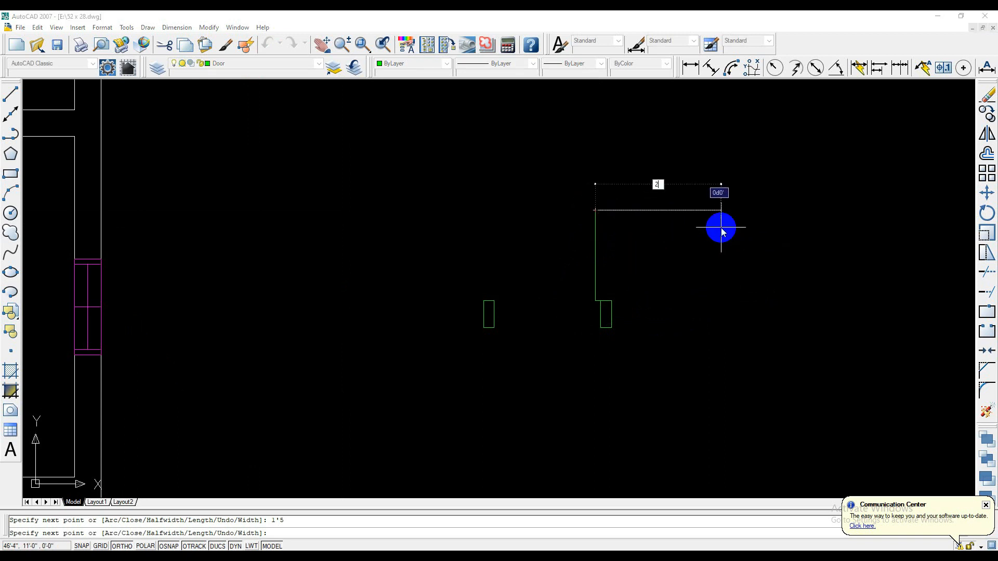
pyautogui.press('Return')
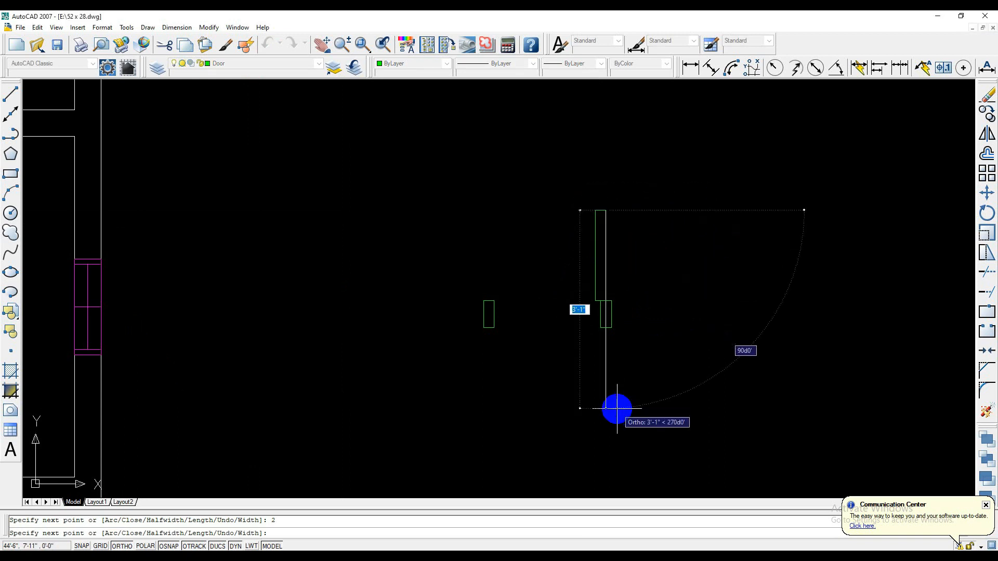
pyautogui.press('Escape')
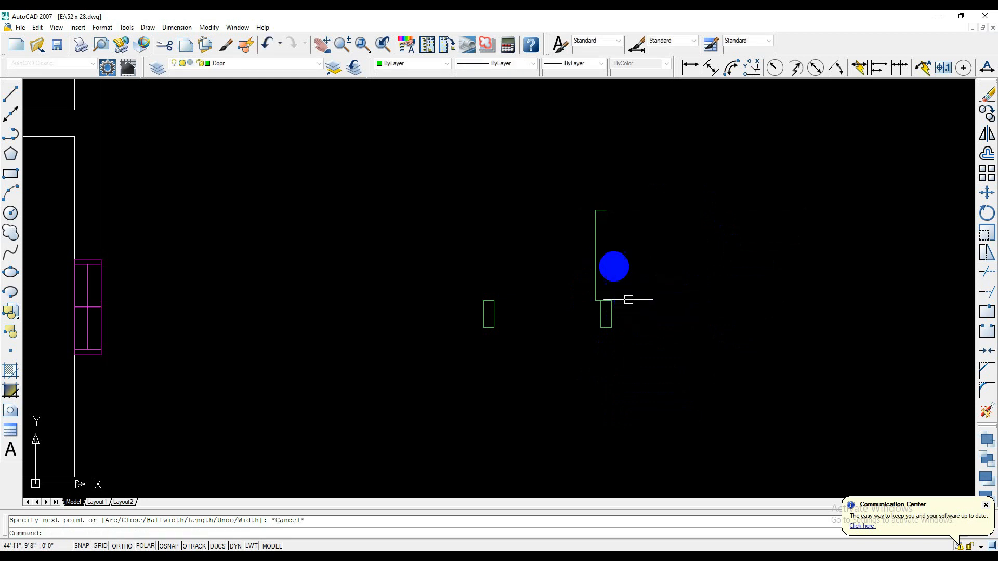
pyautogui.click(596, 235)
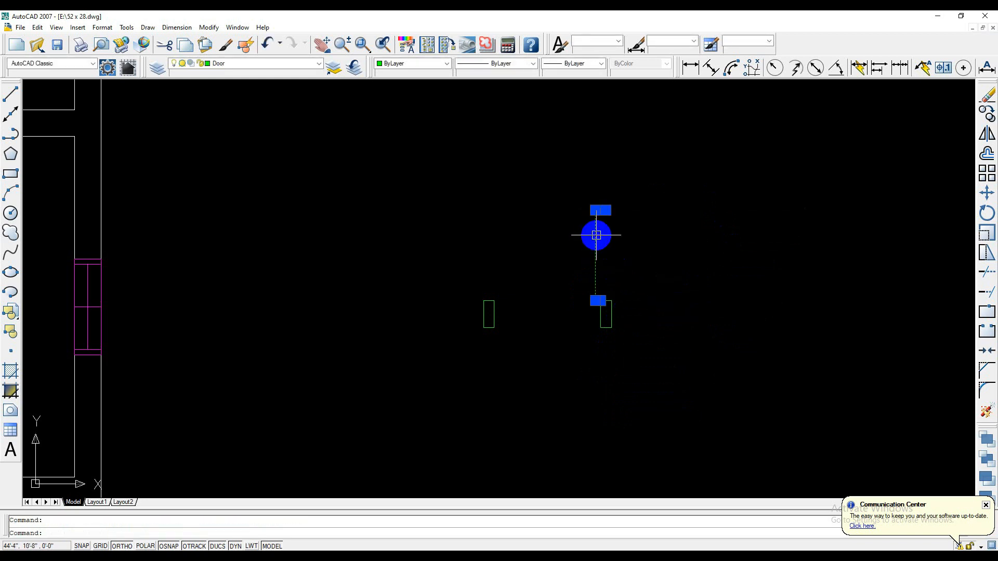
pyautogui.press('Delete')
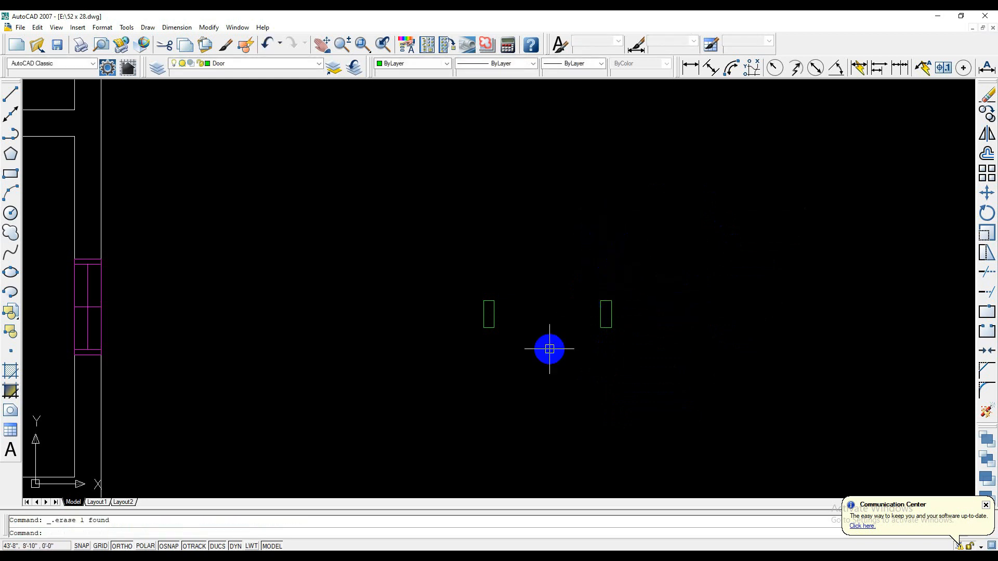
# Draw a closed polyline door leaf 2" wide and 1'5" high, up and left from the right jamb's upper-left corner.
pyautogui.write('pl')
pyautogui.press('Return')
pyautogui.scroll(-3, 616, 286)
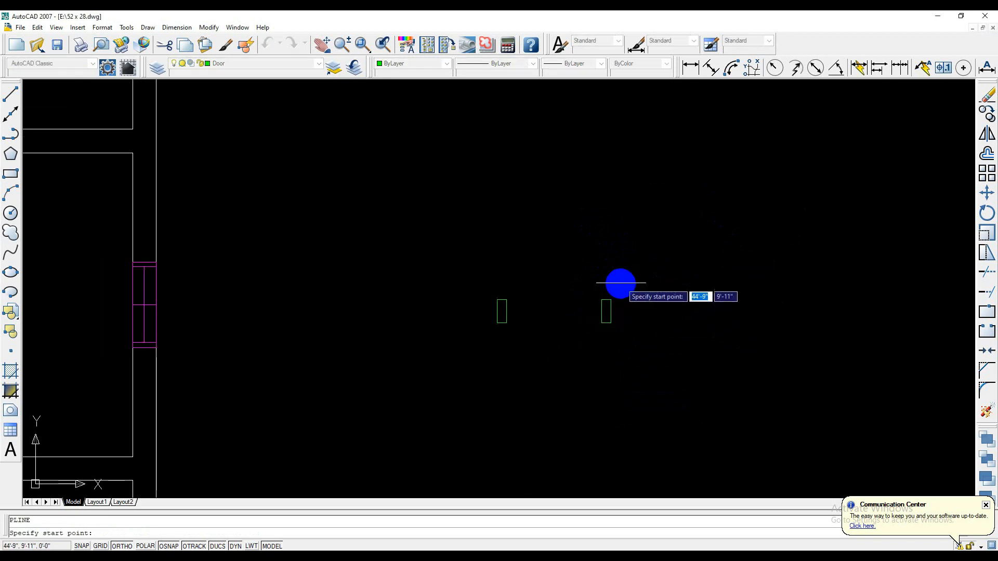
pyautogui.scroll(5, 597, 306)
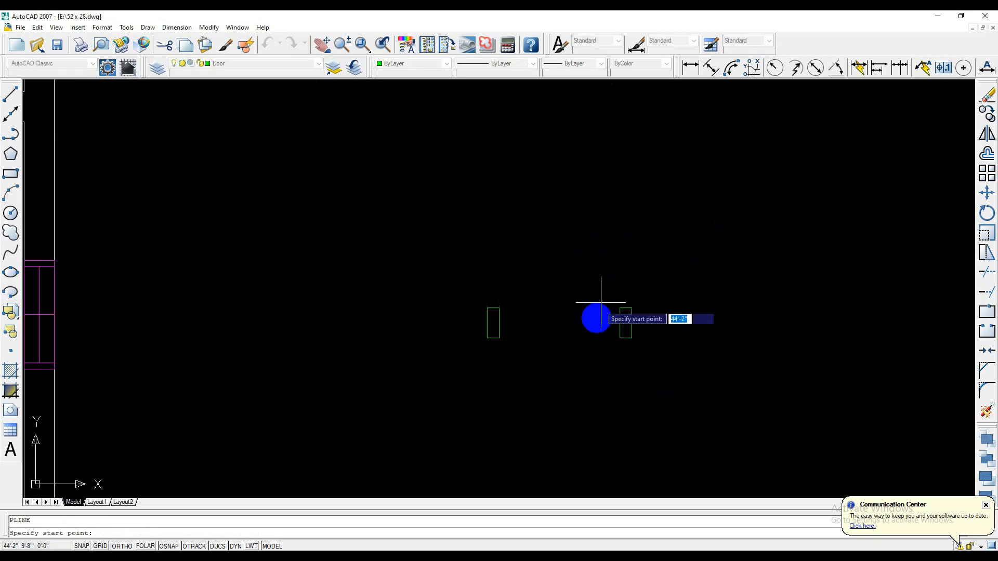
pyautogui.click(629, 303)
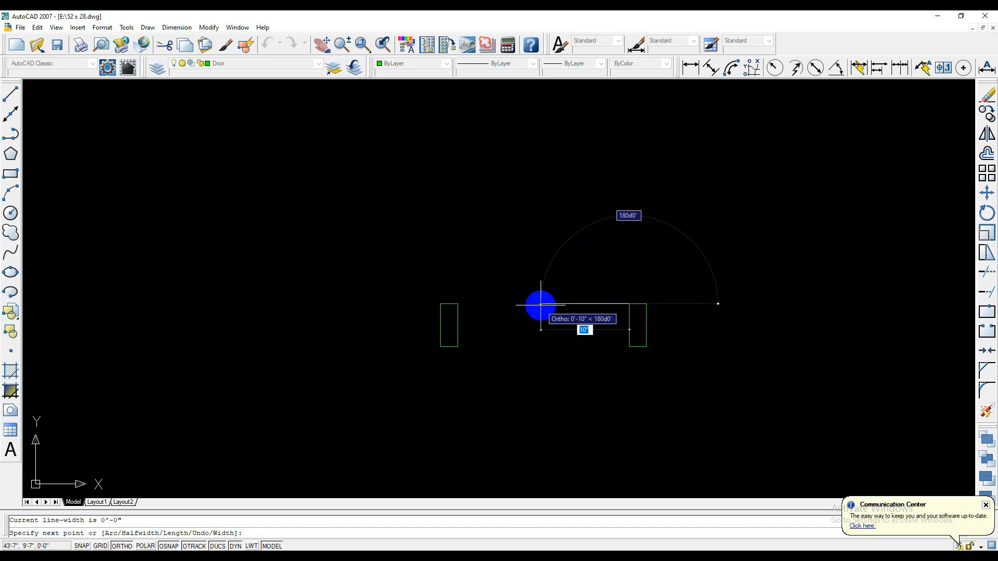
pyautogui.write('2')
pyautogui.press('Return')
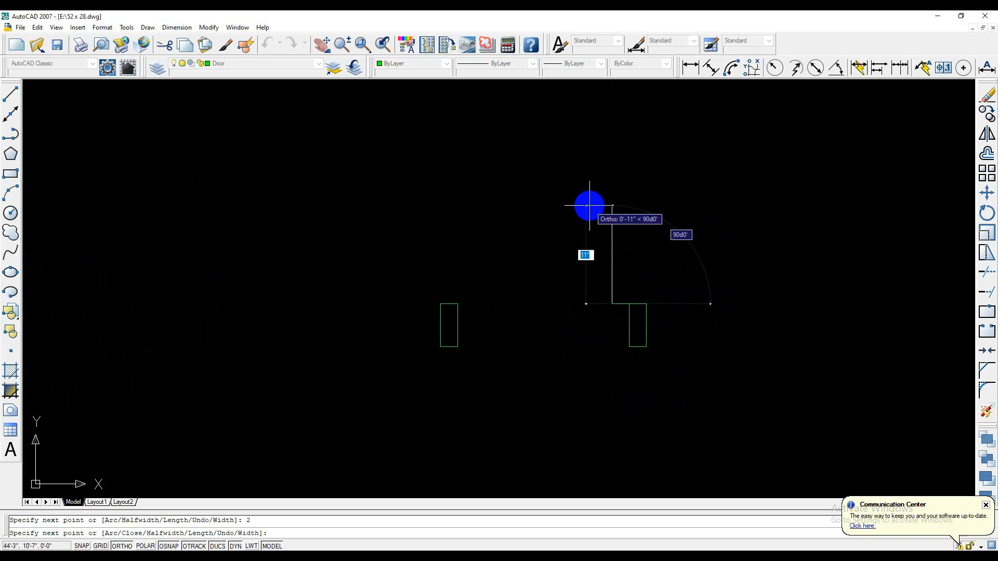
pyautogui.write('1')
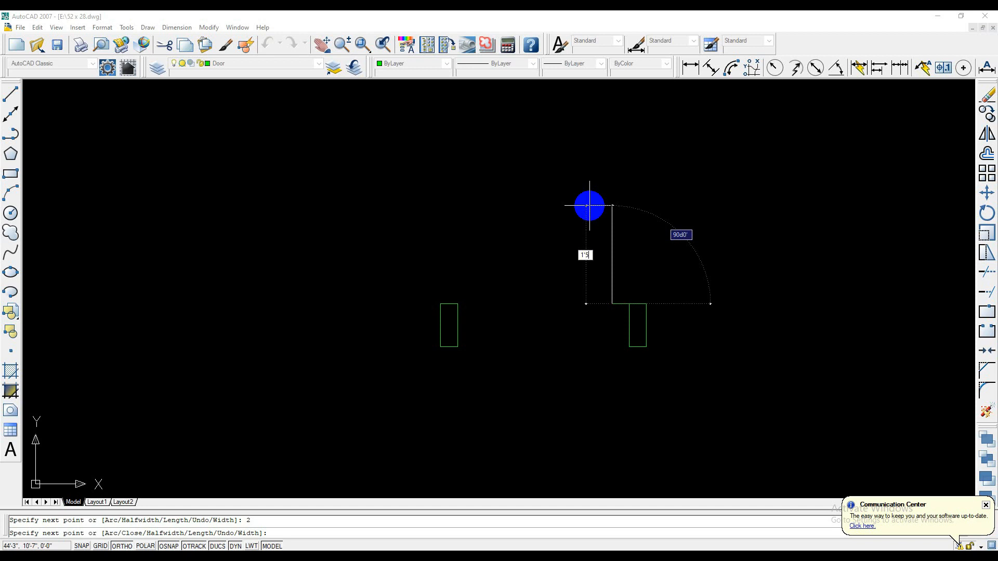
pyautogui.write("'5")
pyautogui.press('Return')
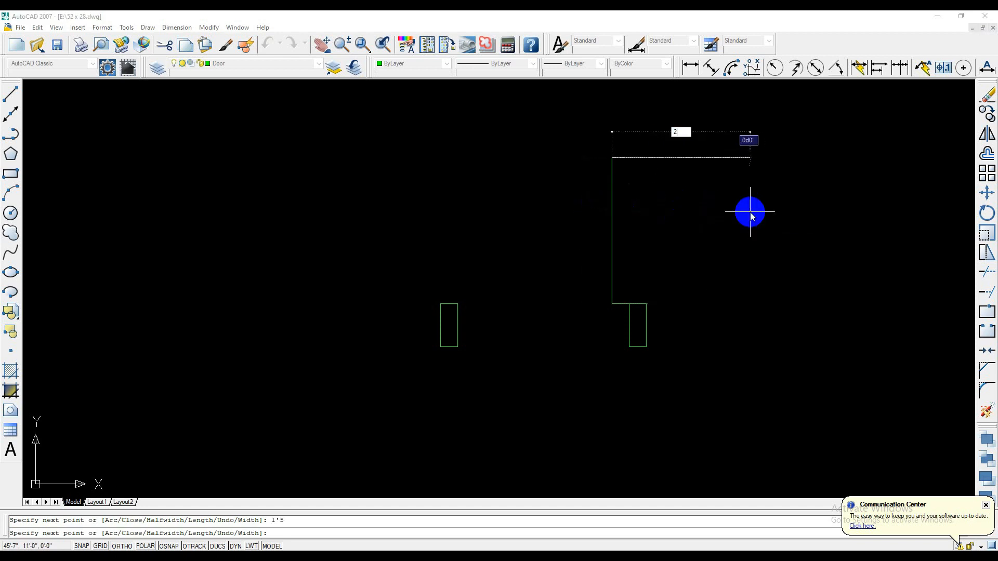
pyautogui.write('2')
pyautogui.press('Return')
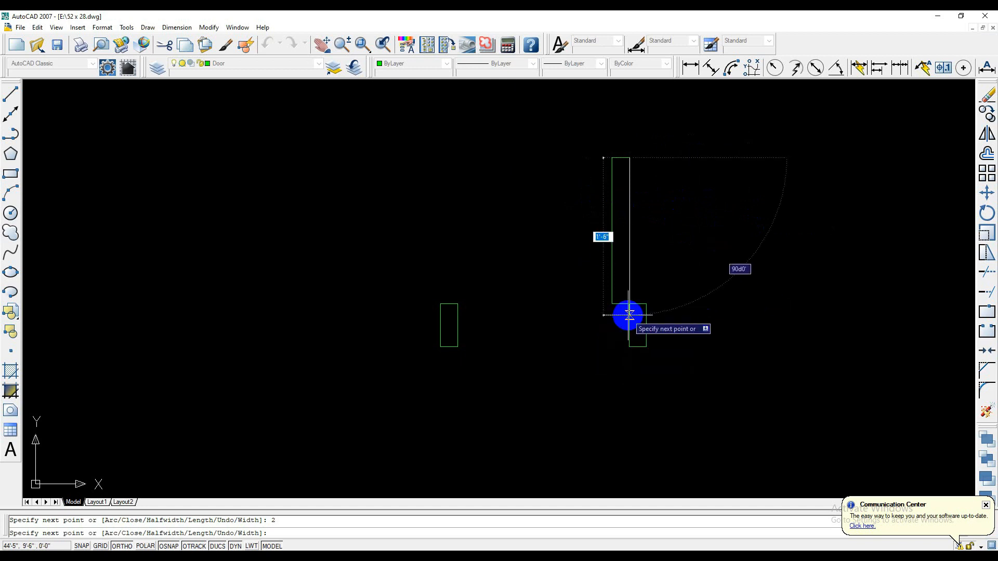
pyautogui.write('c')
pyautogui.press('Return')
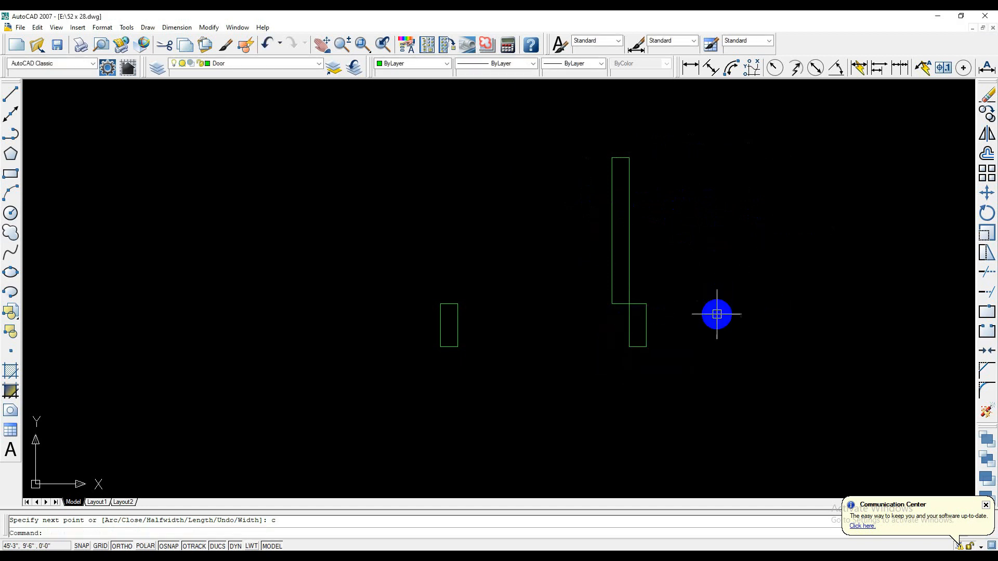
# Draw a three-point arc from the leaf's upper-left corner through the left jamb's upper-right corner, ending below that jamb.
pyautogui.write('a')
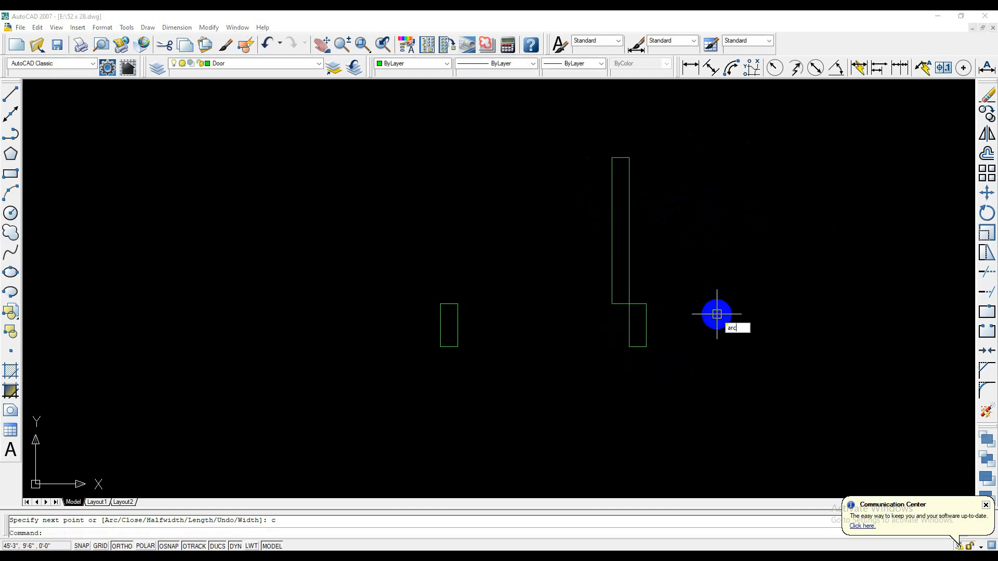
pyautogui.write('rc')
pyautogui.press('Return')
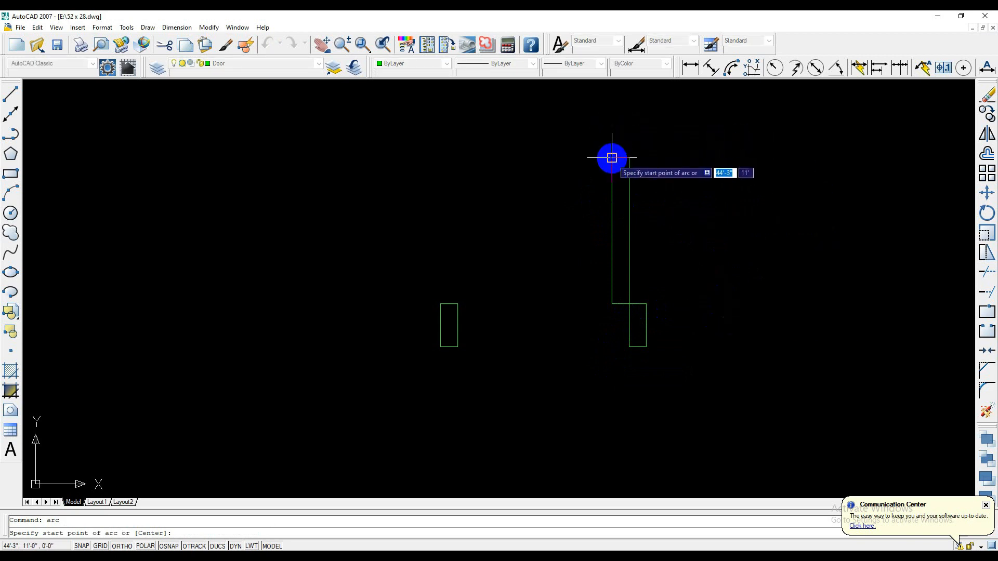
pyautogui.click(612, 156)
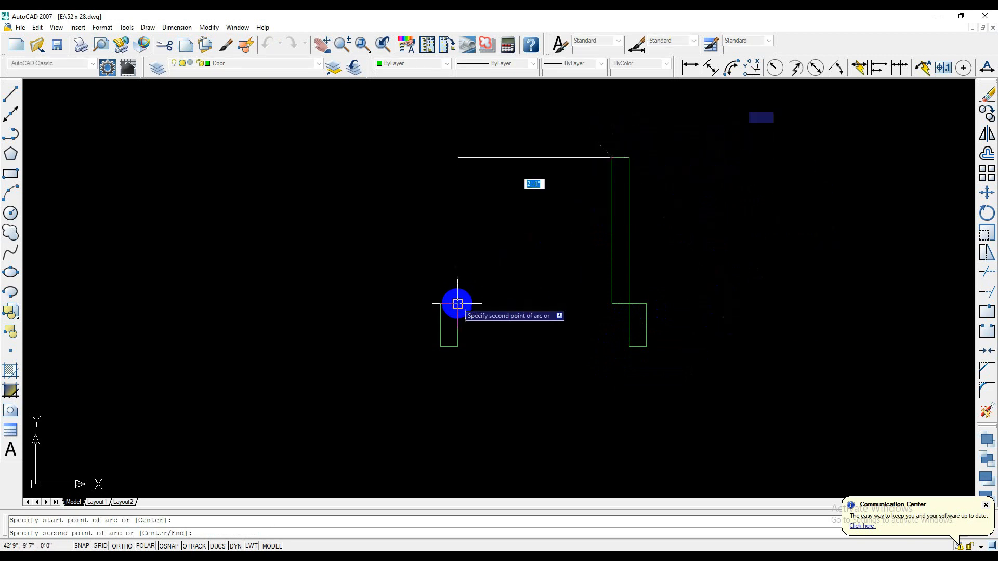
pyautogui.click(457, 303)
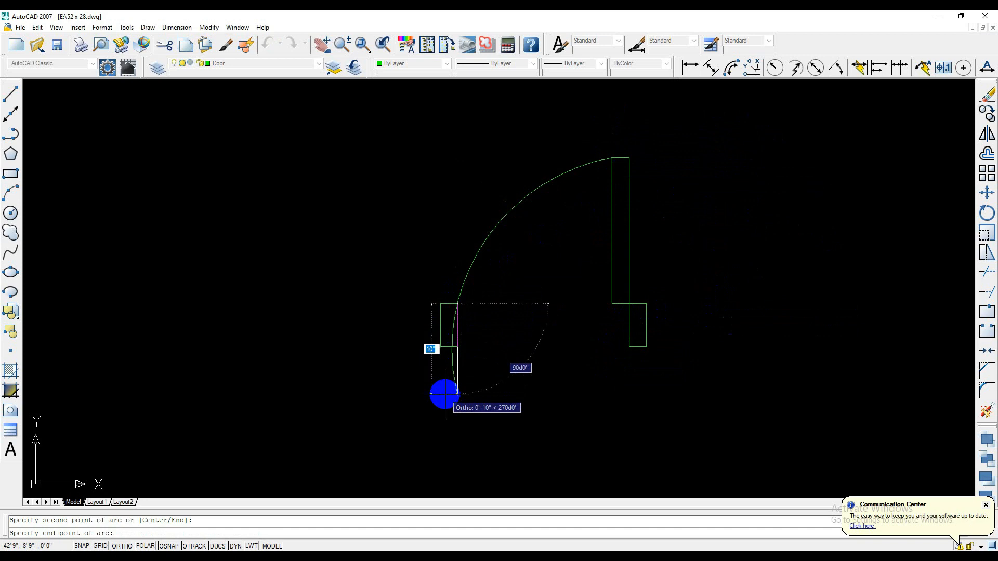
pyautogui.click(411, 405)
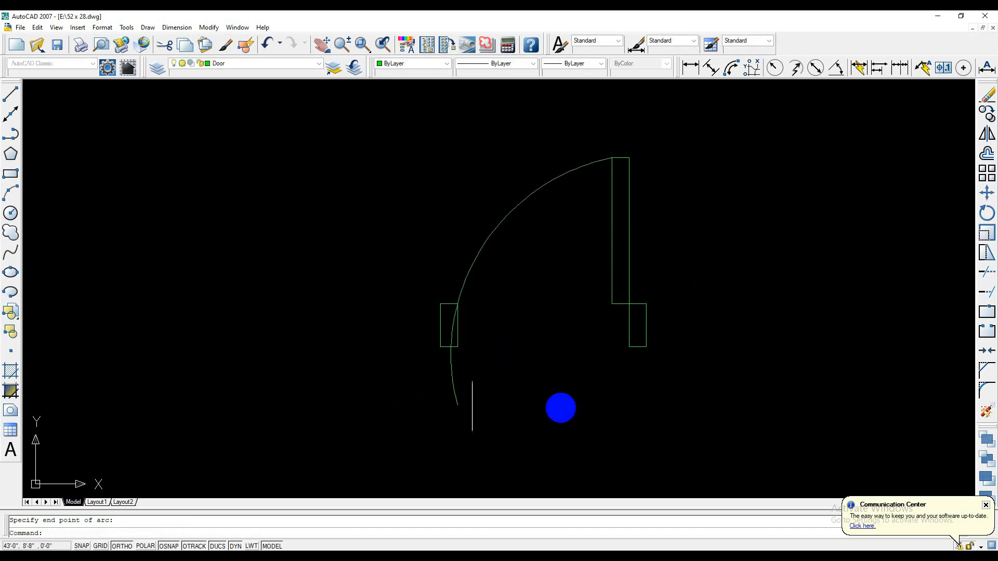
# Trim the swing arc inside the left jamb and erase the leftover arc piece below it.
pyautogui.write('tr')
pyautogui.press('Return')
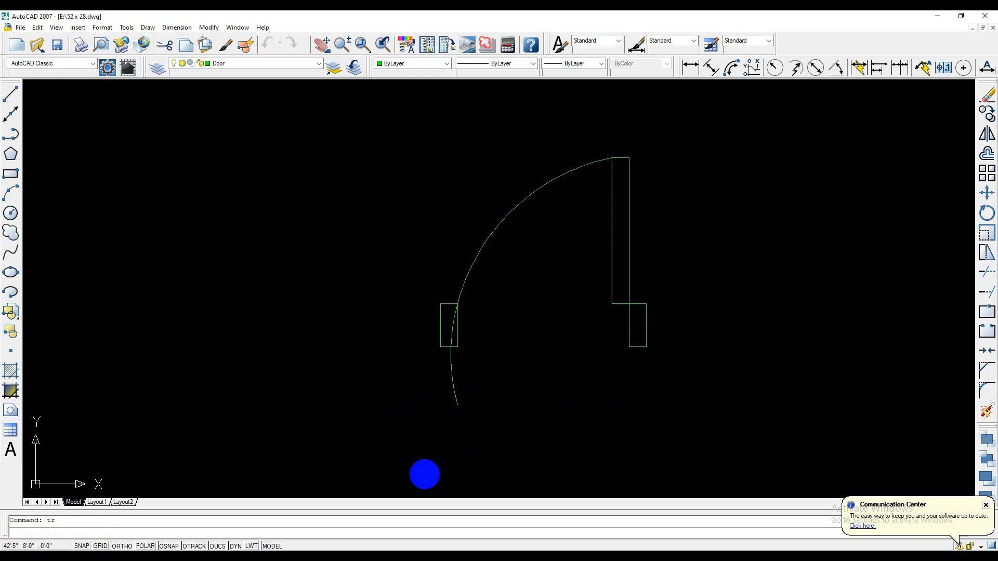
pyautogui.press('Return')
pyautogui.click(450, 336)
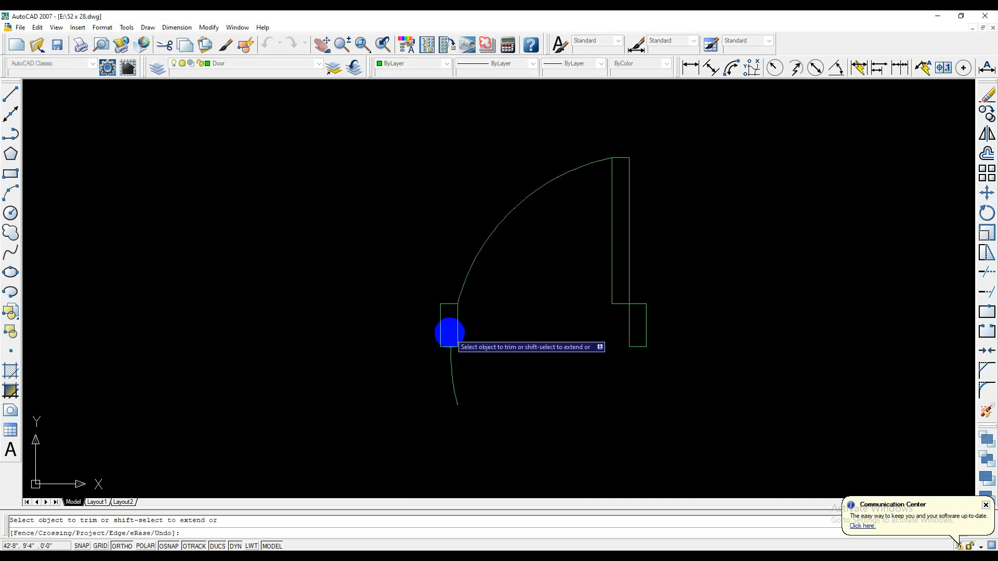
pyautogui.press('Escape')
pyautogui.click(452, 376)
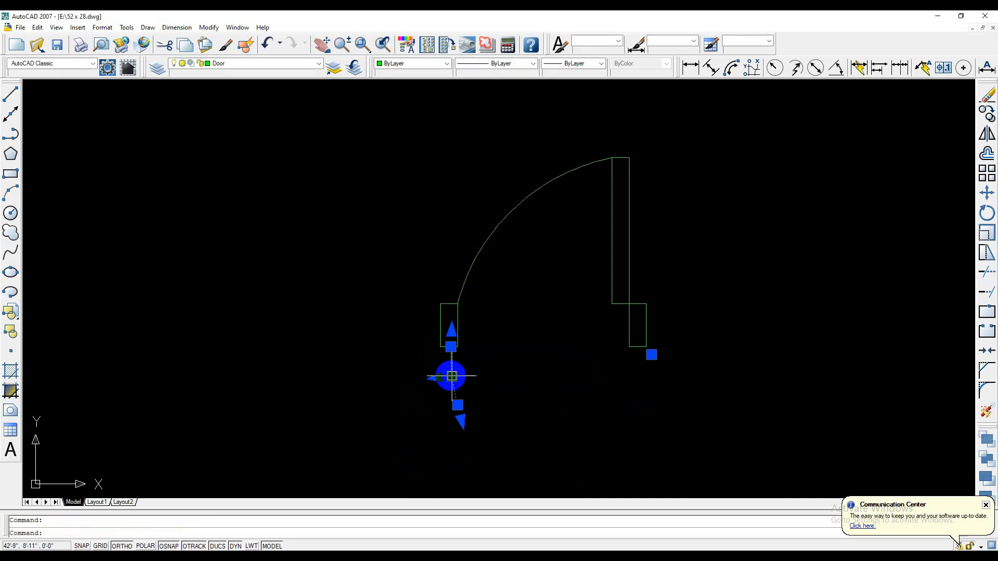
pyautogui.press('Delete')
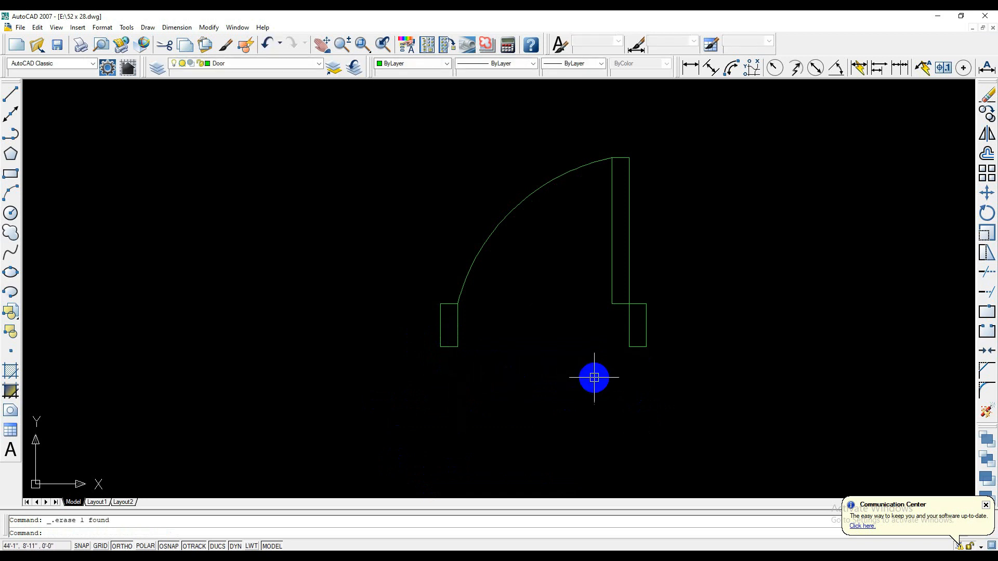
# Measure the door leaf's width along its upper edge with a linear dimension, without placing it.
pyautogui.click(691, 67)
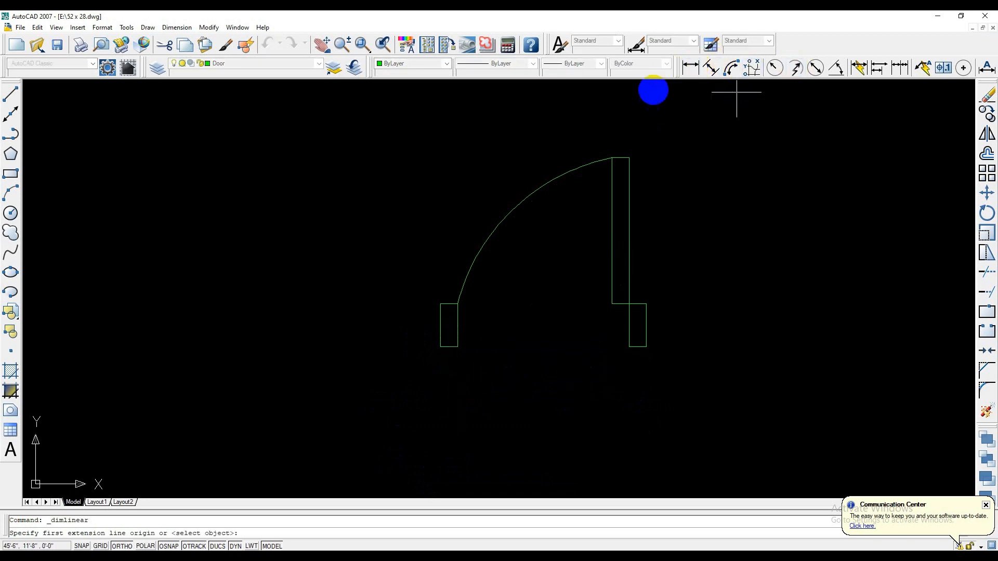
pyautogui.click(629, 158)
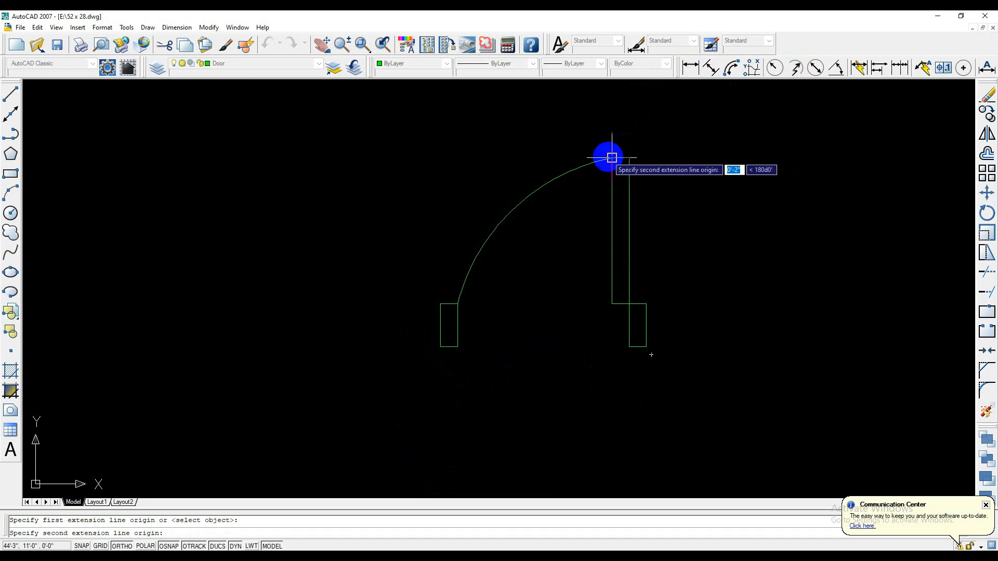
pyautogui.click(612, 157)
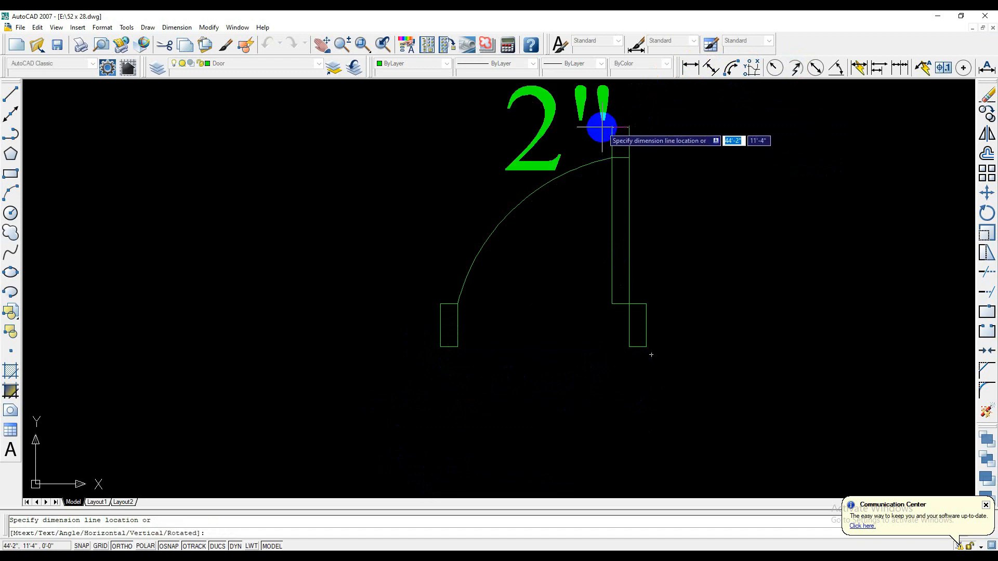
pyautogui.press('Escape')
# Define the leaf, arc and both jambs as a block named "door2' 1 11", with its base point on the leaf's right edge.
pyautogui.scroll(-6, 601, 127)
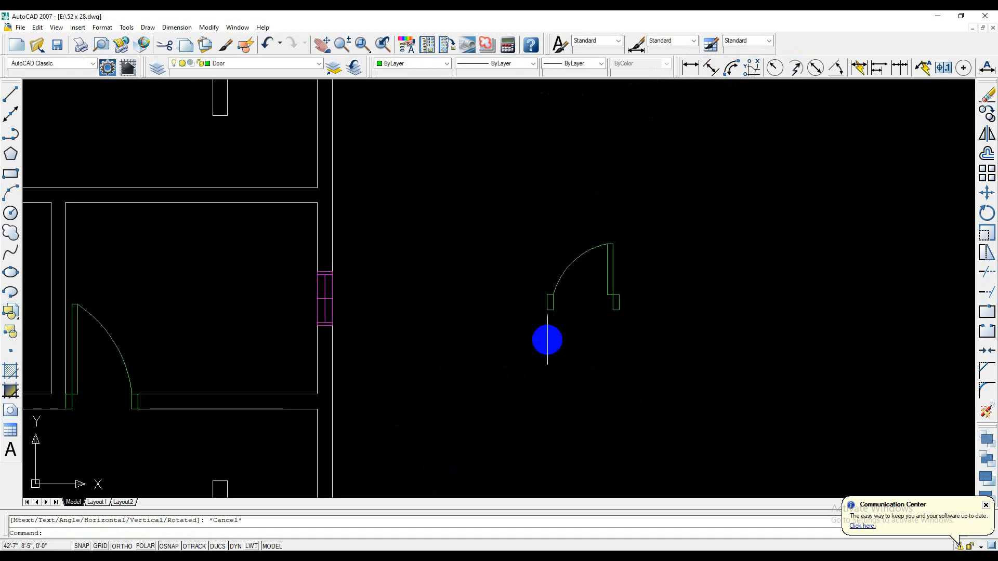
pyautogui.moveTo(557, 361); pyautogui.dragTo(557, 363, button='middle')
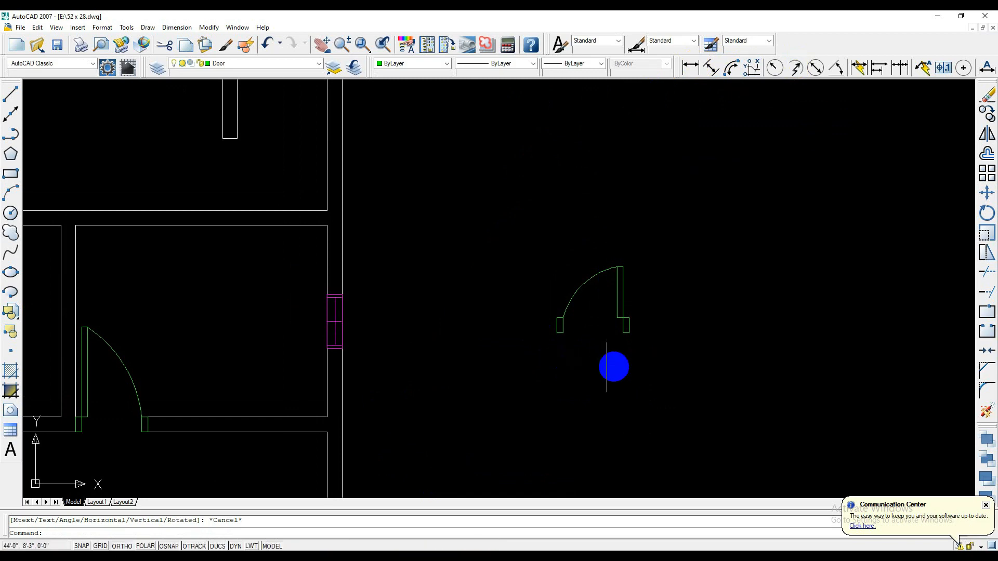
pyautogui.write('b')
pyautogui.press('Return')
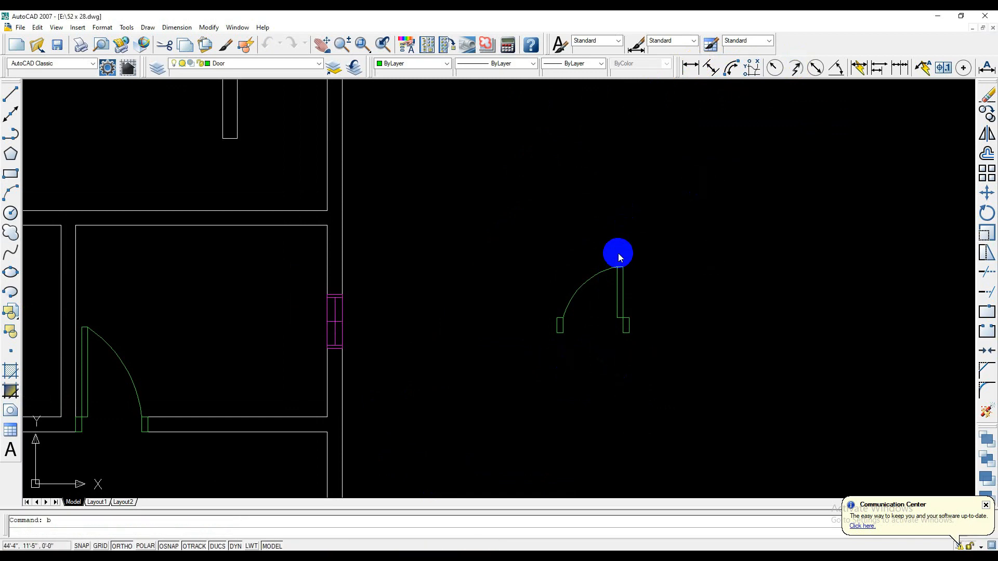
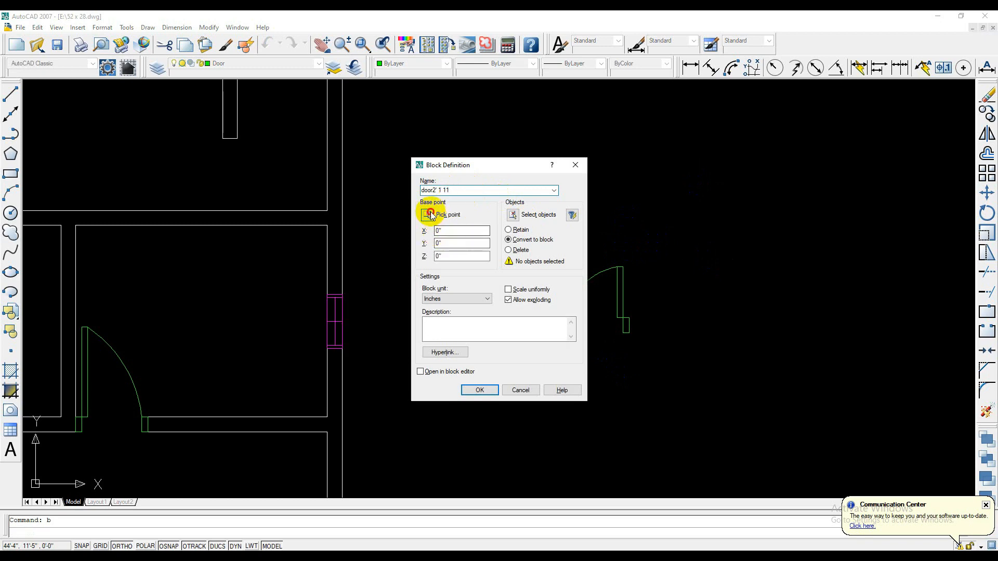
pyautogui.click(430, 214)
pyautogui.click(622, 283)
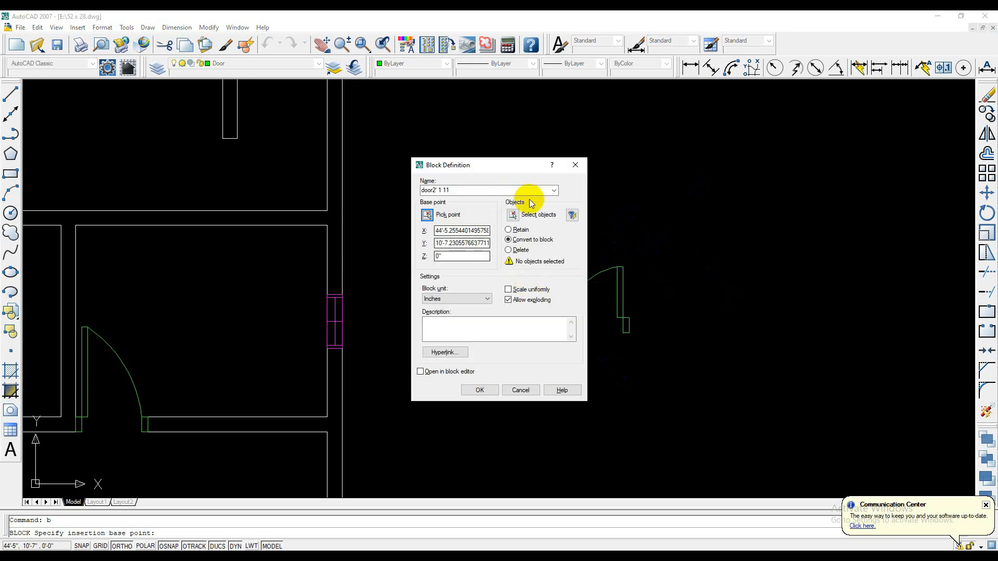
pyautogui.click(516, 214)
pyautogui.click(663, 238)
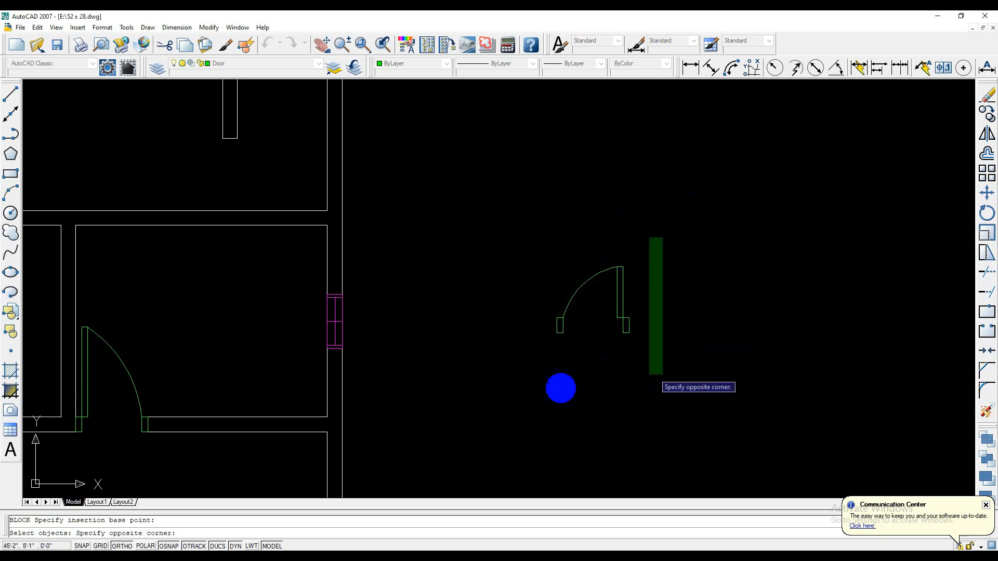
pyautogui.click(505, 393)
pyautogui.press('Return')
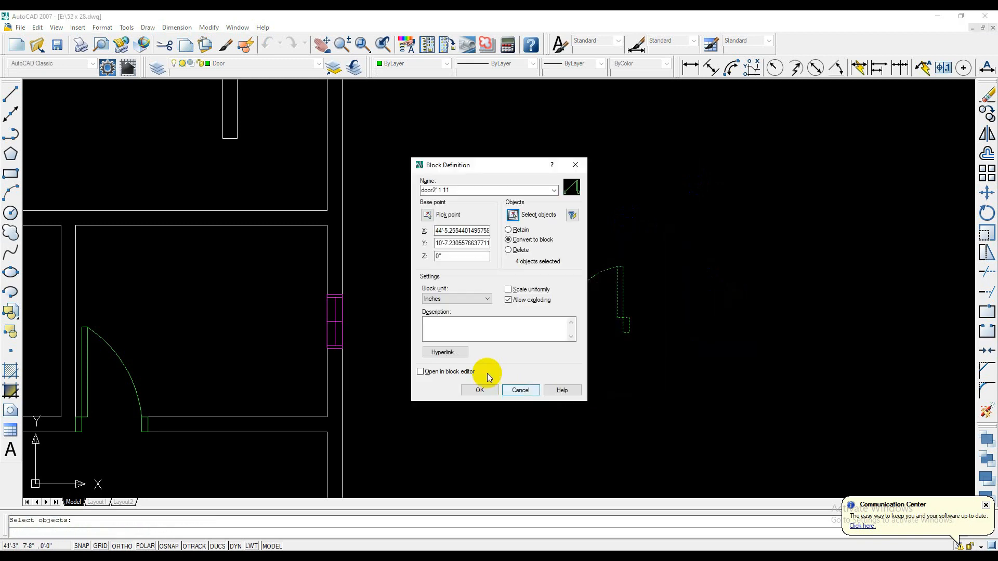
pyautogui.click(479, 389)
# Examine the whole floor plan and the openings on its right side beside the new door block.
pyautogui.scroll(-6, 520, 381)
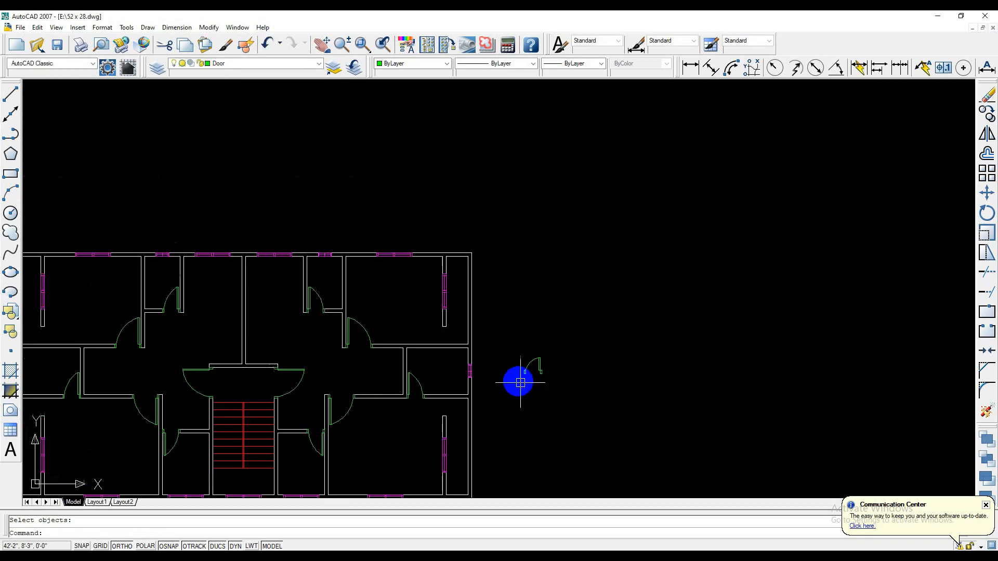
pyautogui.scroll(3, 458, 356)
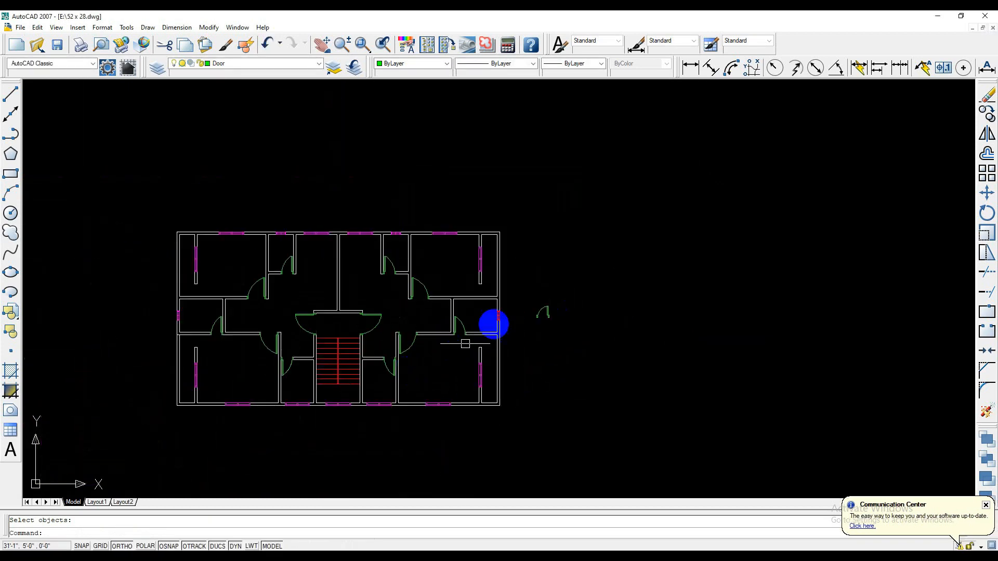
pyautogui.moveTo(453, 342); pyautogui.dragTo(466, 337, button='middle')
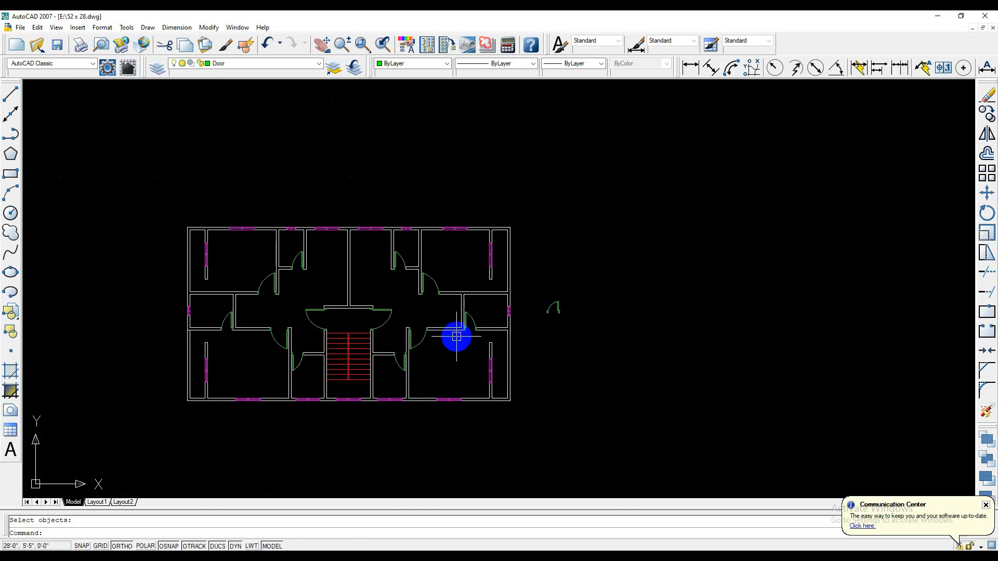
pyautogui.moveTo(466, 326); pyautogui.dragTo(419, 289, button='middle')
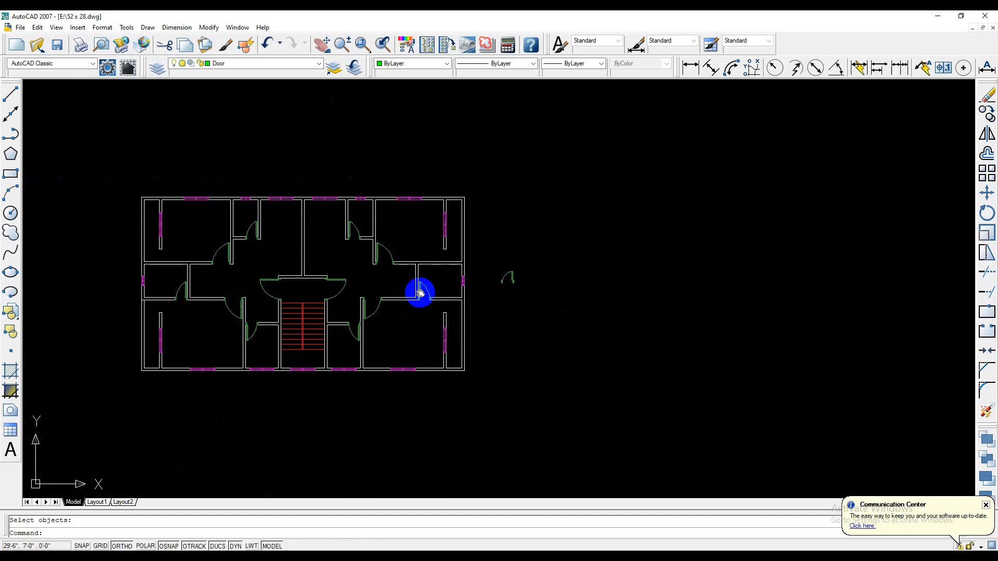
pyautogui.scroll(6, 429, 314)
pyautogui.scroll(-4, 458, 315)
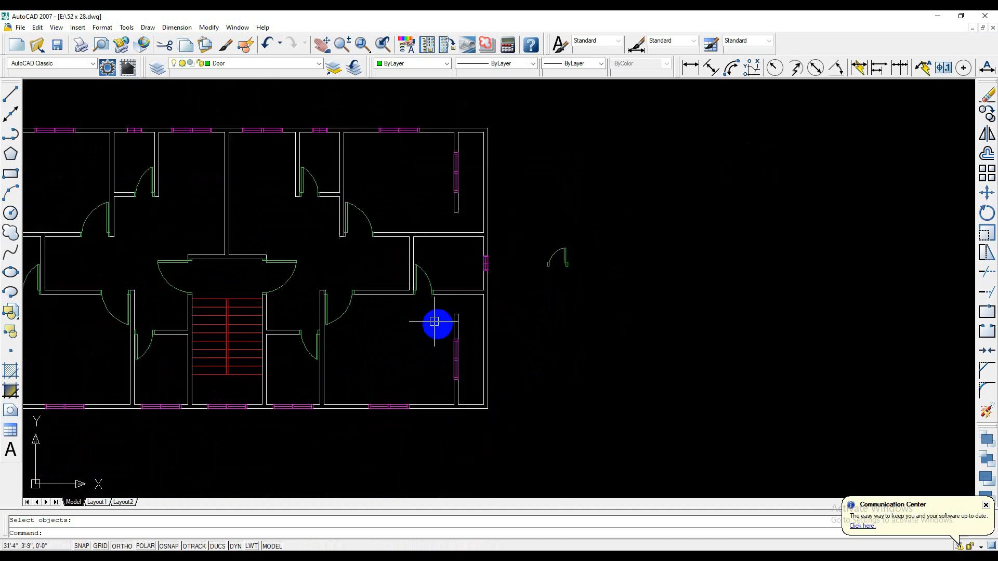
pyautogui.scroll(2, 556, 279)
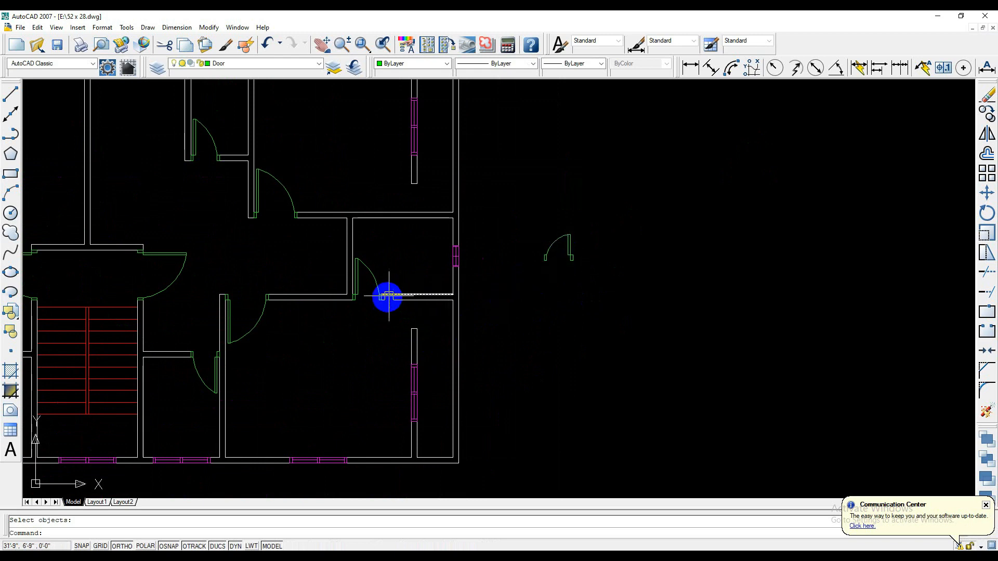
pyautogui.moveTo(390, 297); pyautogui.dragTo(517, 303, button='middle')
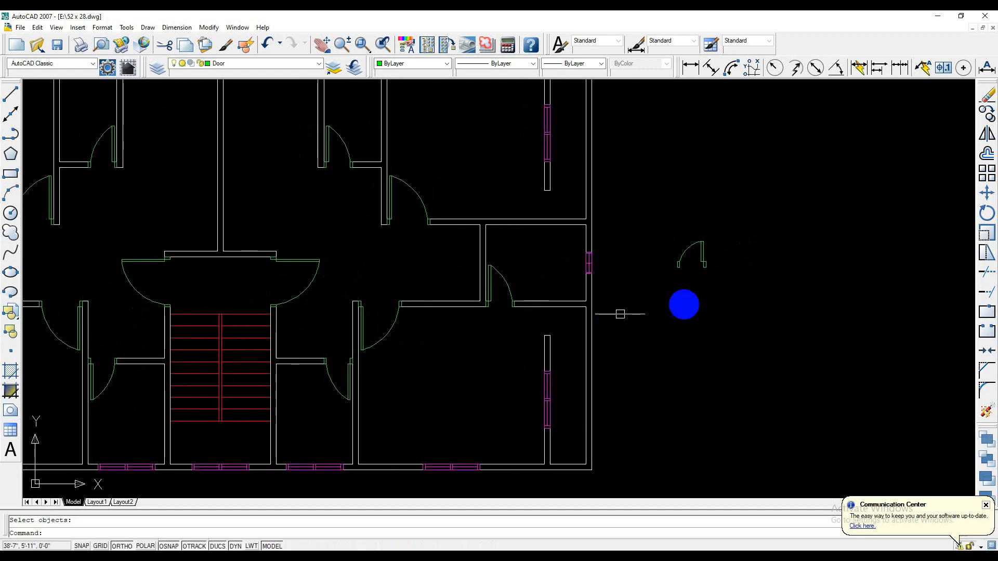
# Copy the new door block straight down by about 7'2", using its right jamb's lower corner as base point.
pyautogui.moveTo(688, 305); pyautogui.dragTo(598, 306, button='middle')
pyautogui.write('c')
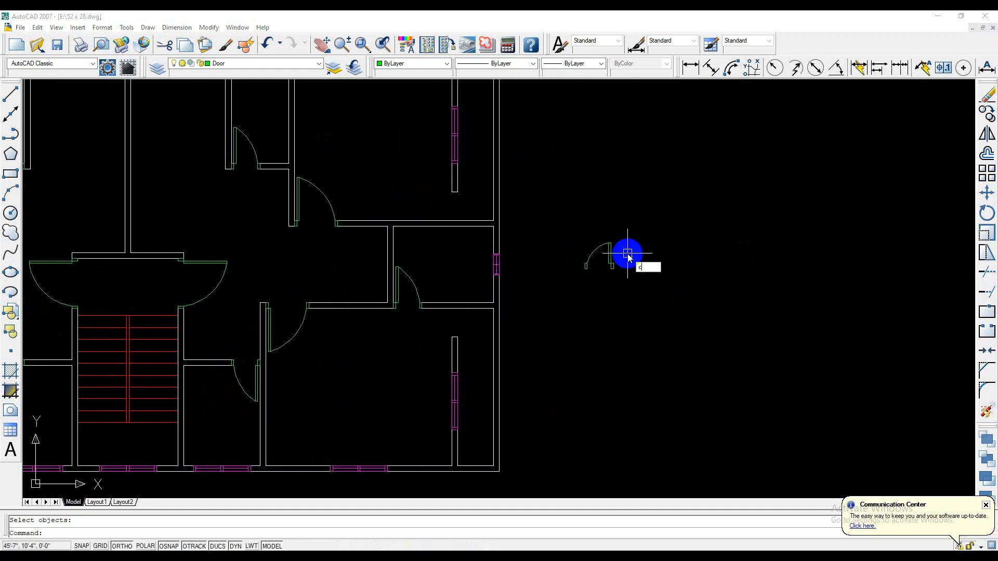
pyautogui.write('o')
pyautogui.press('Return')
pyautogui.click(604, 256)
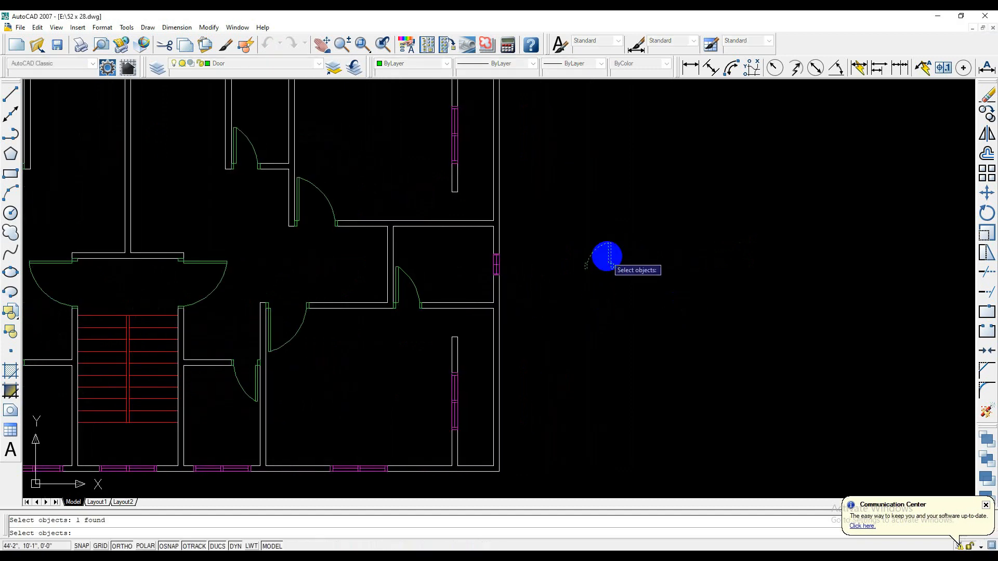
pyautogui.press('Return')
pyautogui.click(612, 269)
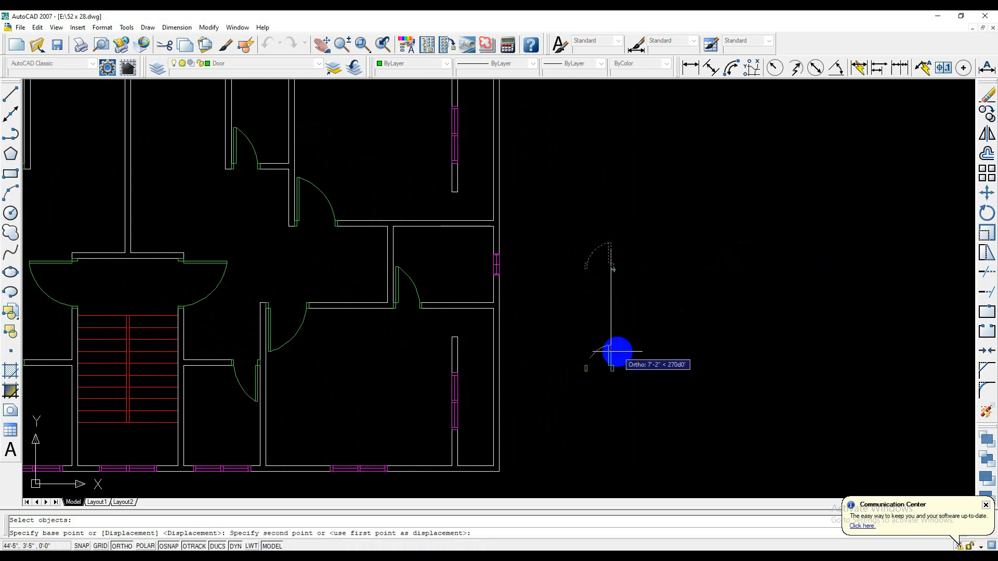
pyautogui.click(613, 350)
pyautogui.press('Escape')
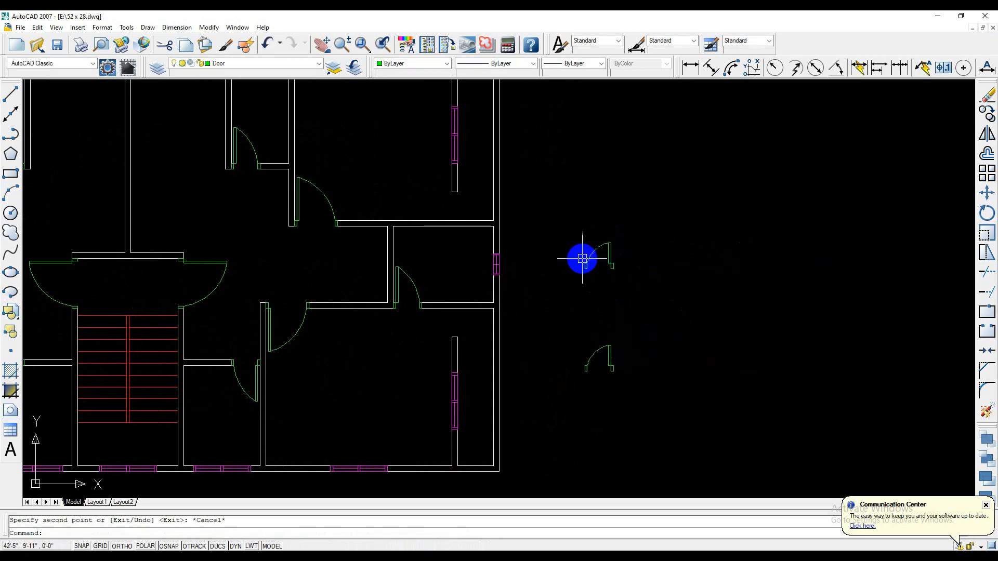
# Rotate the upper door block beside the plan 90° clockwise about its right jamb's lower outer corner.
pyautogui.write('r')
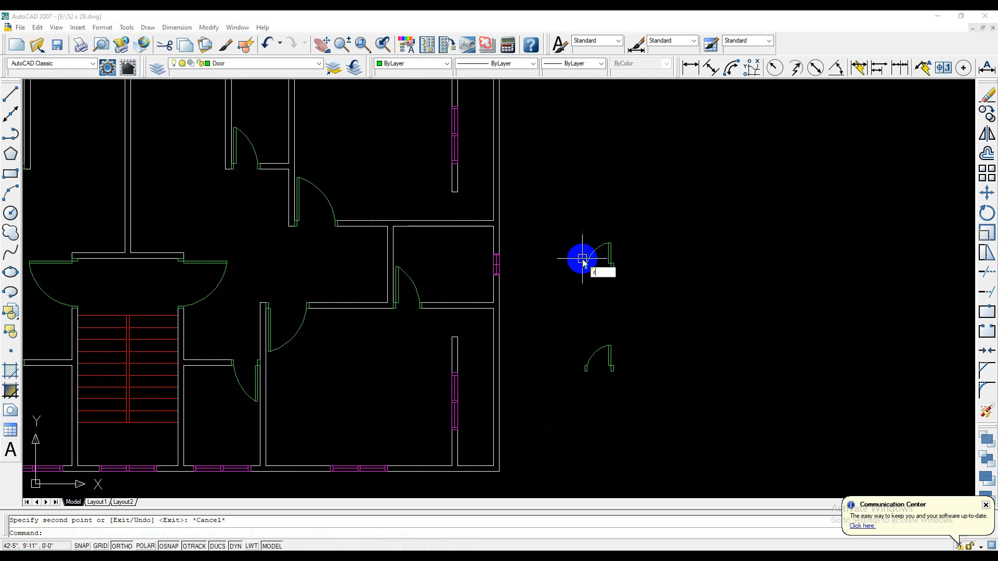
pyautogui.write('o')
pyautogui.press('Return')
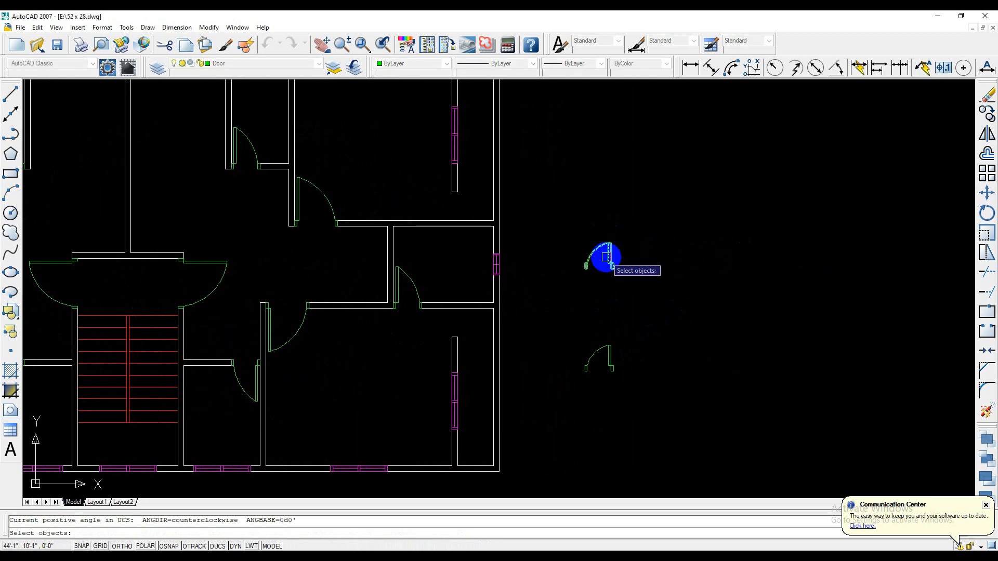
pyautogui.press('Return')
pyautogui.scroll(3, 608, 261)
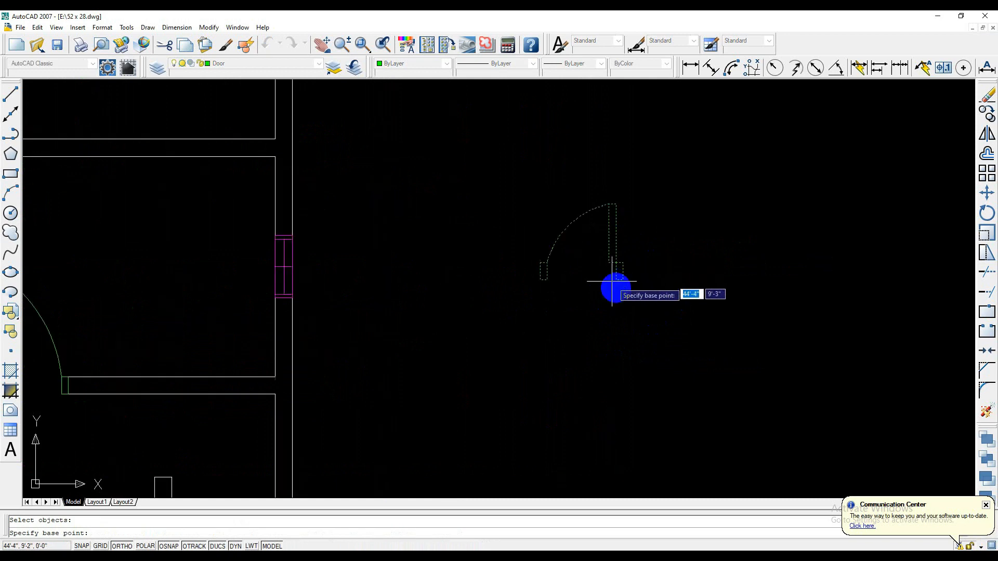
pyautogui.scroll(-6, 612, 285)
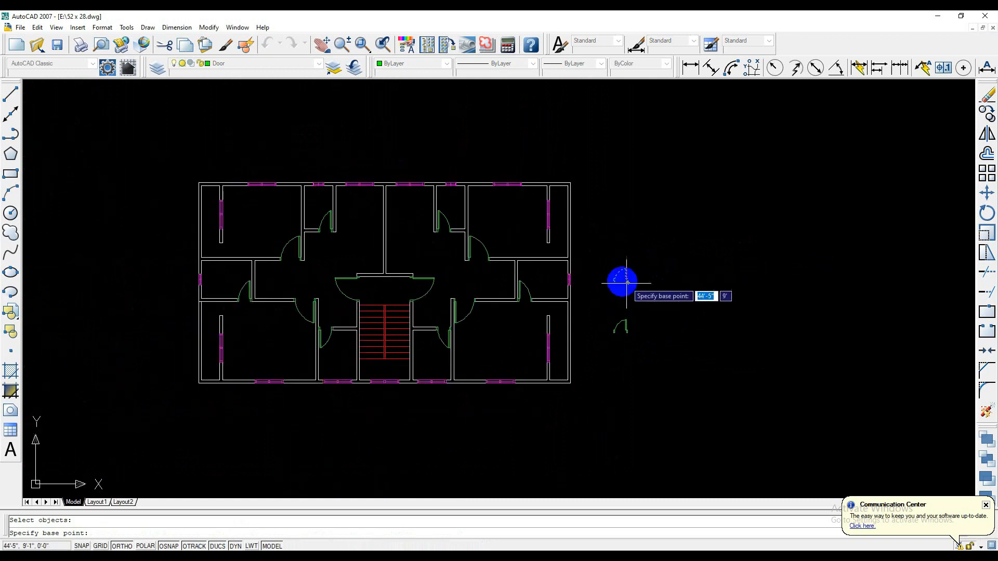
pyautogui.scroll(1, 619, 283)
pyautogui.scroll(4, 645, 259)
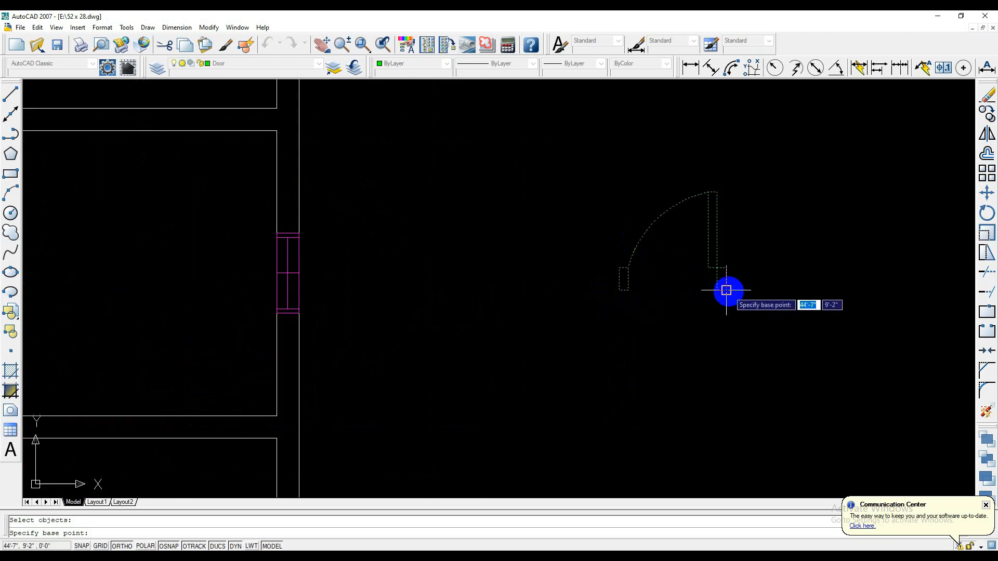
pyautogui.click(726, 290)
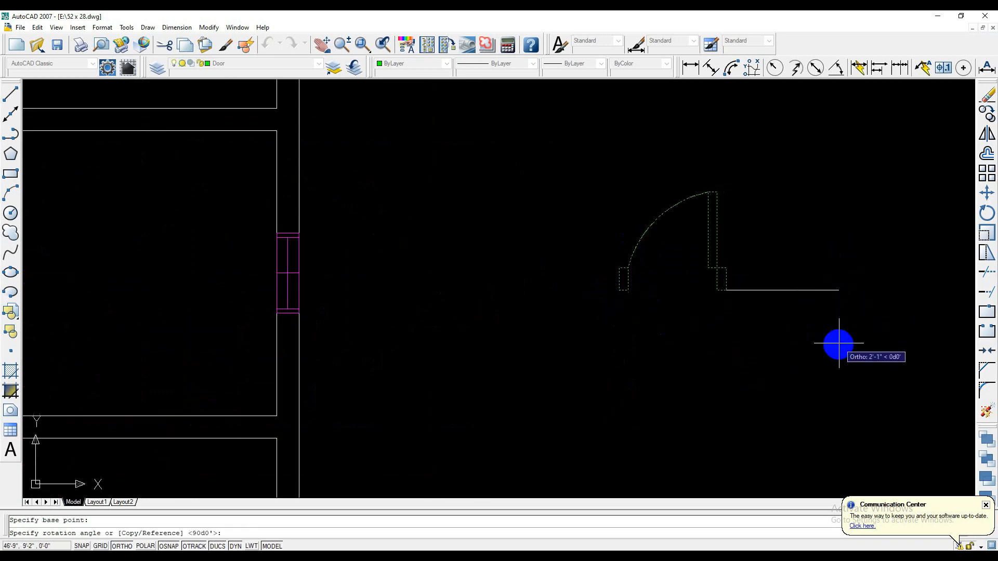
pyautogui.click(727, 351)
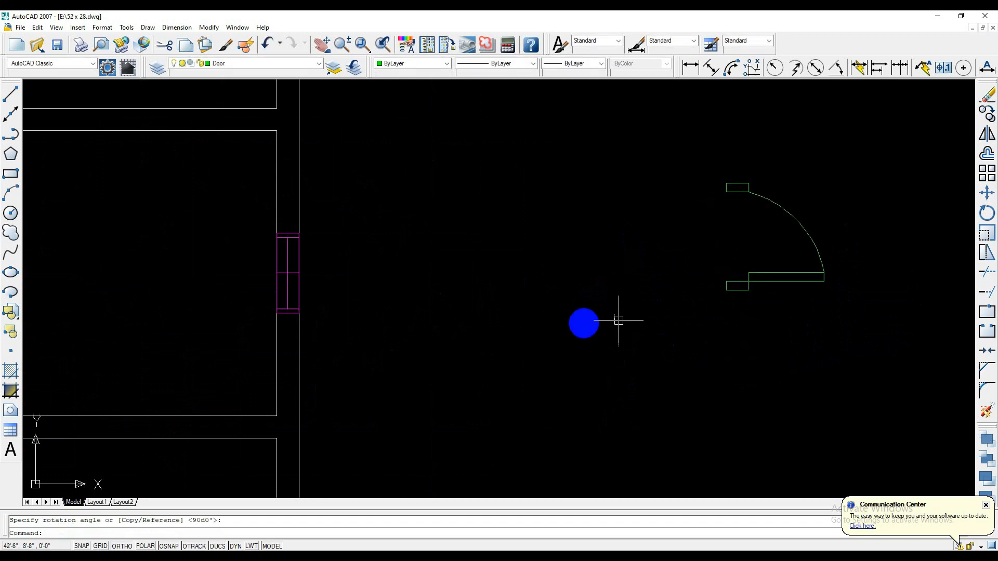
# Copy the rotated door block from its upper jamb's top midpoint to the wall end below the window in the upper-right room.
pyautogui.scroll(-2, 617, 318)
pyautogui.moveTo(560, 334); pyautogui.dragTo(668, 353, button='middle')
pyautogui.scroll(-4, 452, 276)
pyautogui.scroll(1, 452, 276)
pyautogui.moveTo(455, 276)
pyautogui.mouseDown(button='middle')
pyautogui.moveTo(521, 288)
pyautogui.moveTo(586, 250)
pyautogui.moveTo(642, 246)
pyautogui.moveTo(623, 270)
pyautogui.mouseUp(button='middle')
pyautogui.scroll(5, 790, 285)
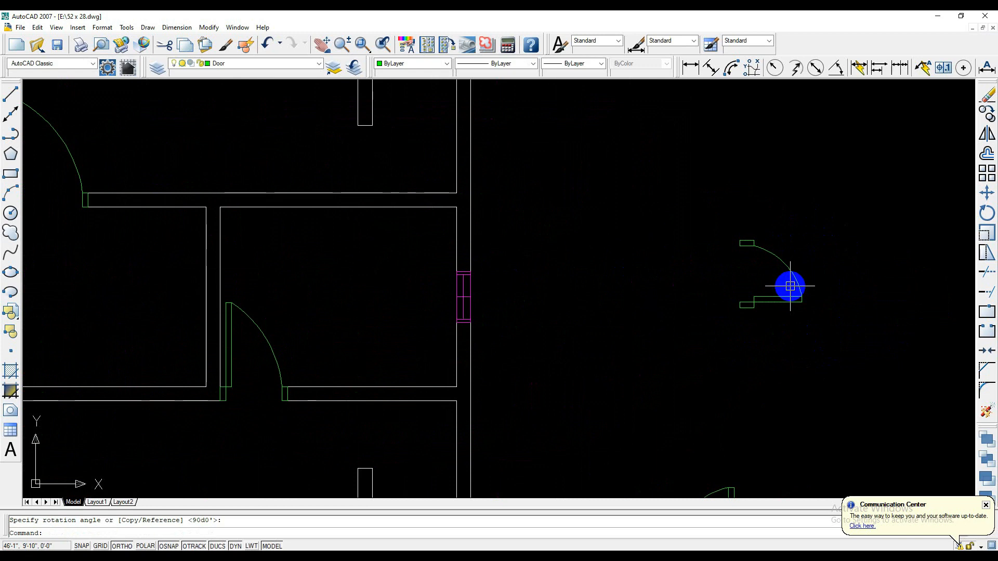
pyautogui.write('m')
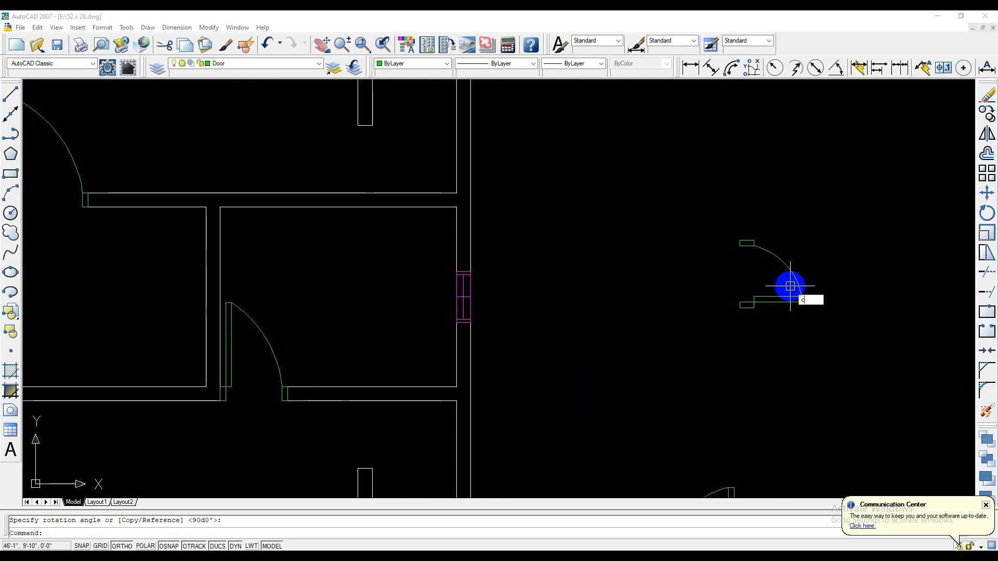
pyautogui.press('Return')
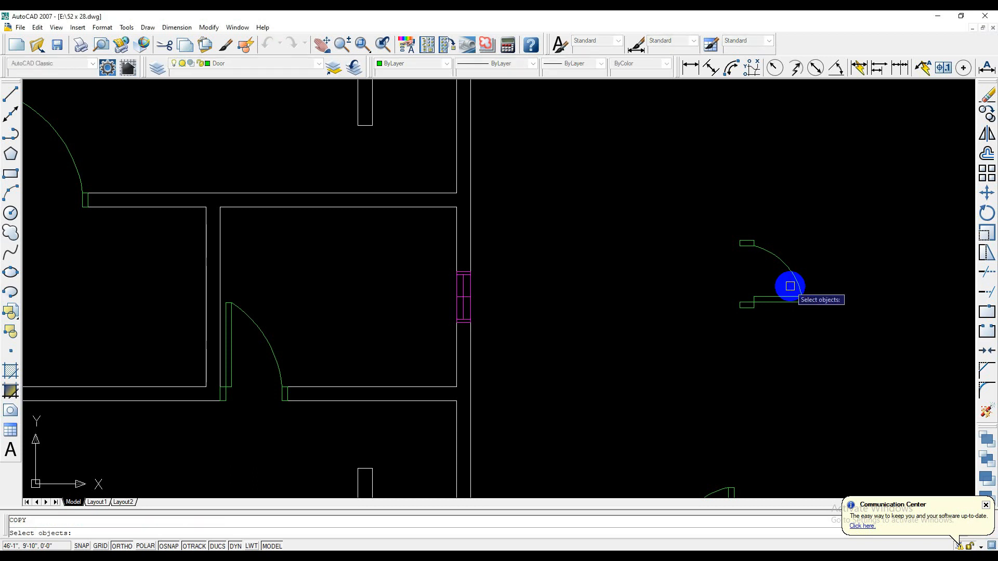
pyautogui.click(759, 303)
pyautogui.click(753, 299)
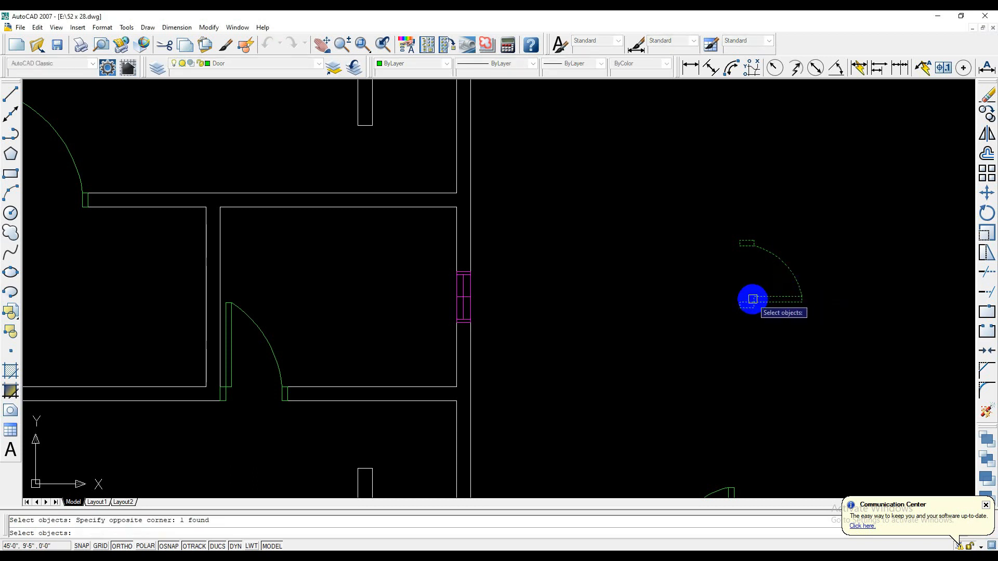
pyautogui.press('Return')
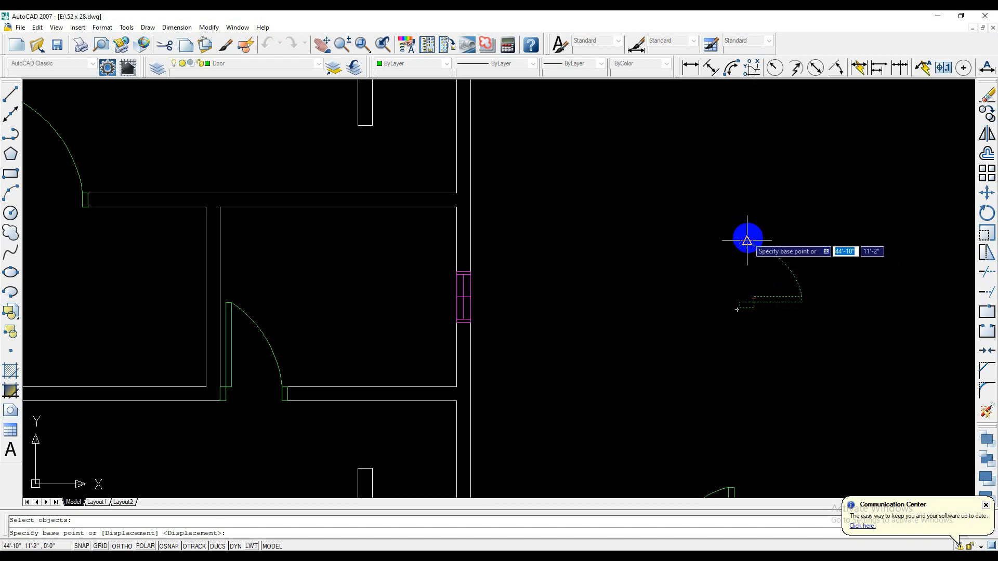
pyautogui.click(747, 240)
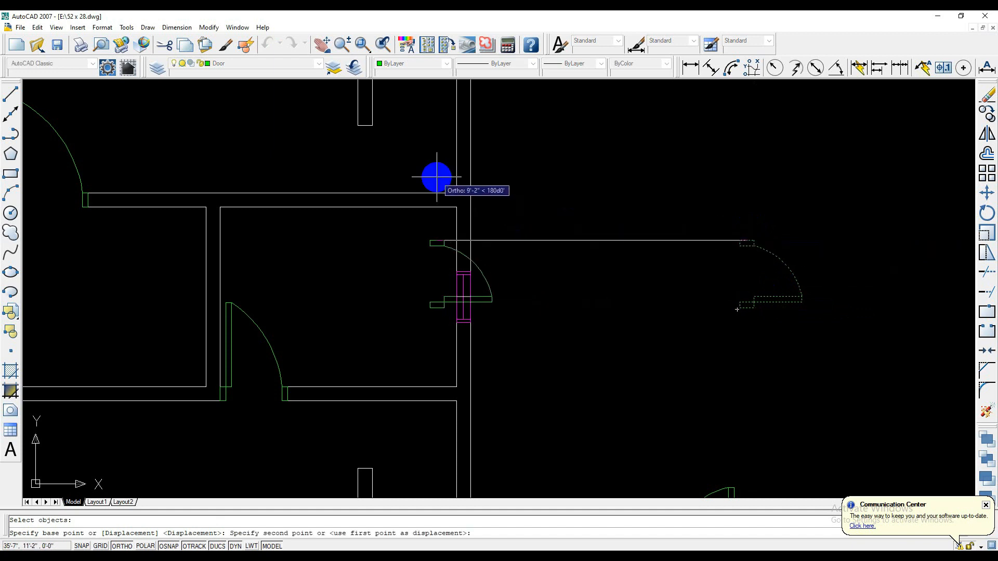
pyautogui.press('F8')
pyautogui.moveTo(369, 137); pyautogui.dragTo(372, 217, button='middle')
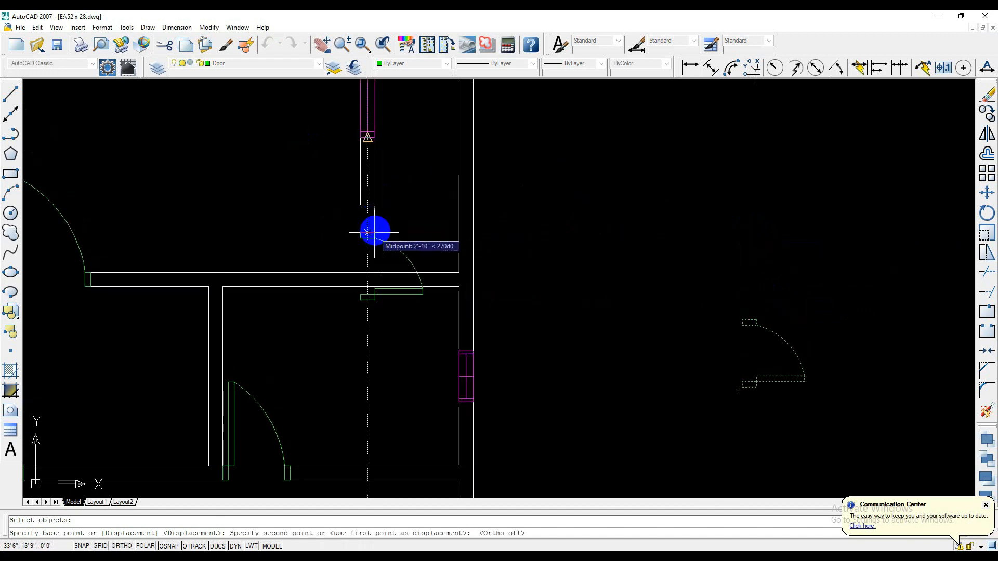
pyautogui.click(361, 206)
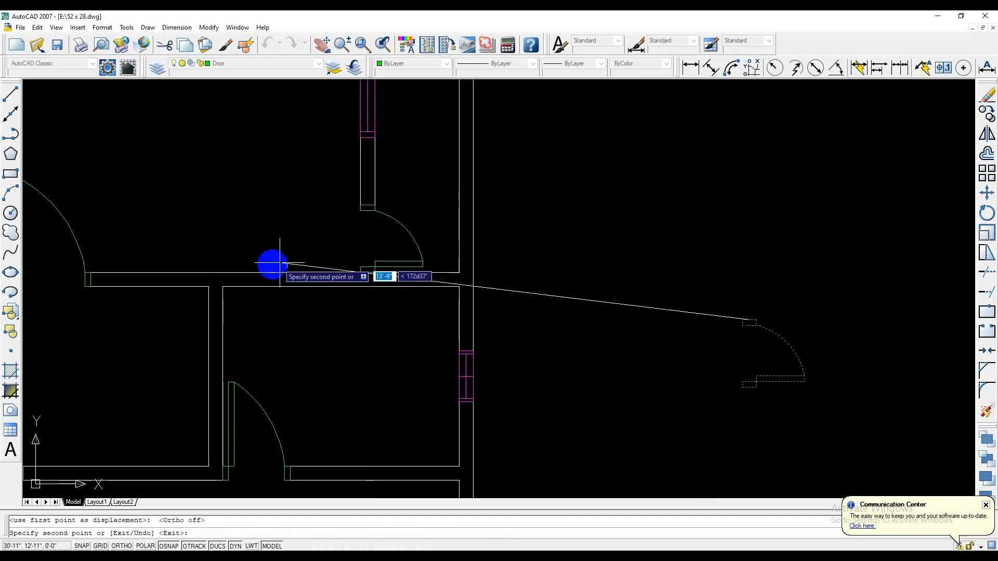
# Place three more copies of the rotated door freely inside the lower-right, upper-left and lower-left rooms, and end the copying.
pyautogui.scroll(-6, 280, 264)
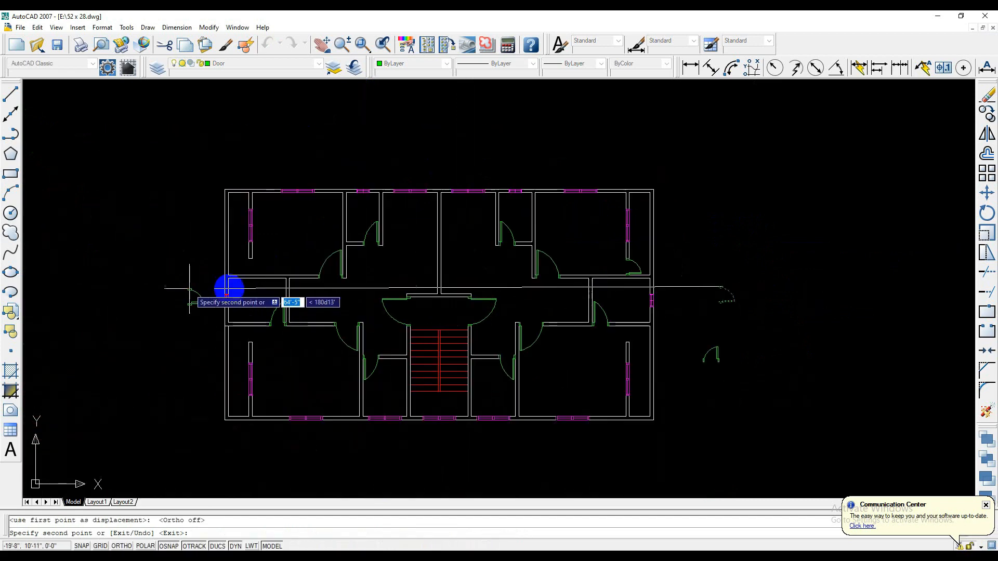
pyautogui.scroll(2, 229, 288)
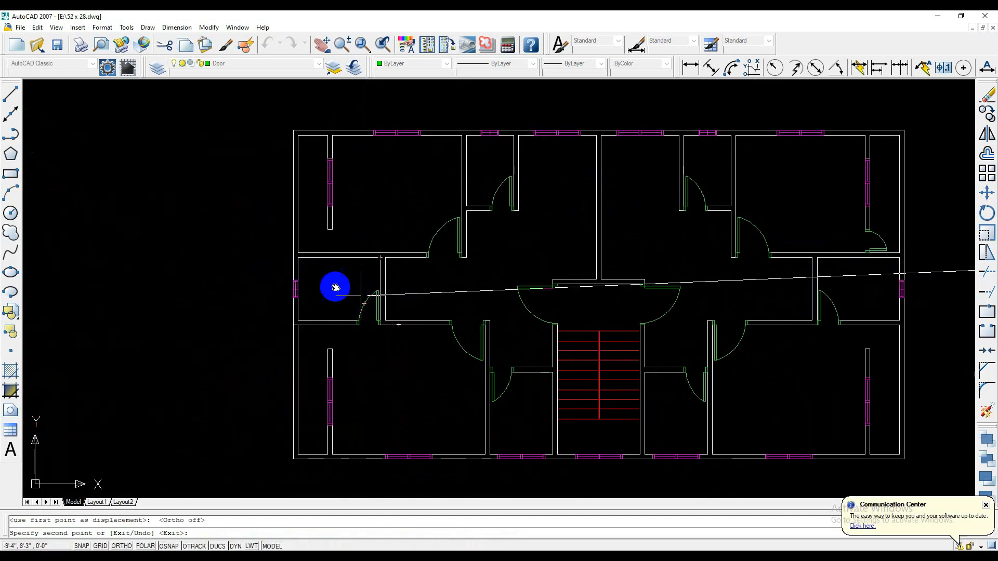
pyautogui.moveTo(360, 297); pyautogui.dragTo(330, 287, button='middle')
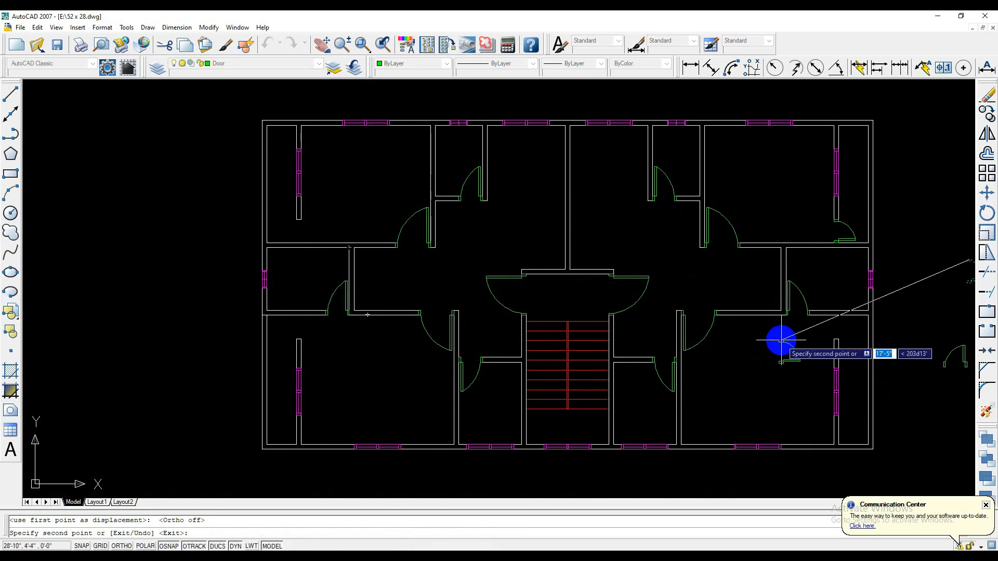
pyautogui.click(750, 376)
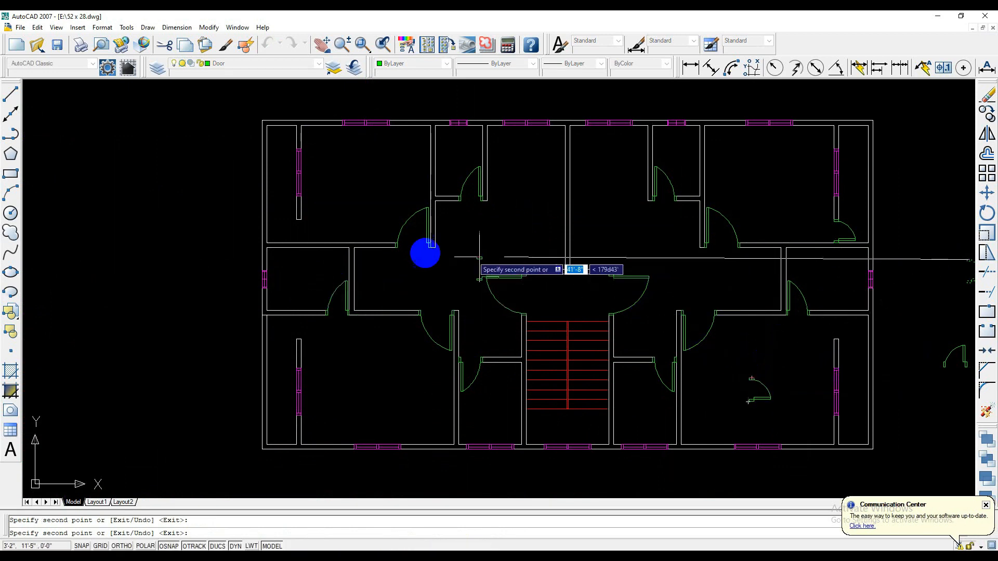
pyautogui.click(353, 173)
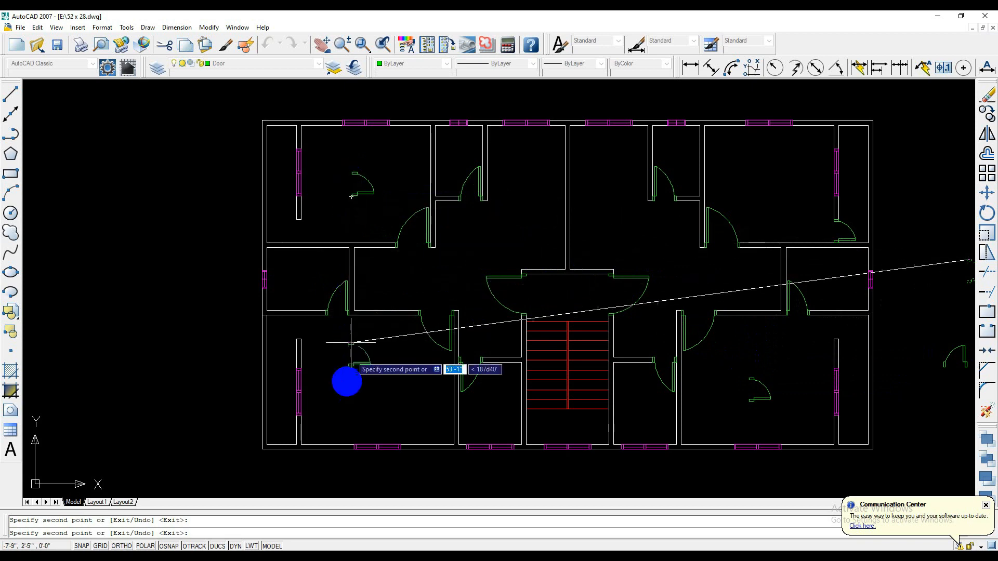
pyautogui.click(347, 381)
pyautogui.press('Escape')
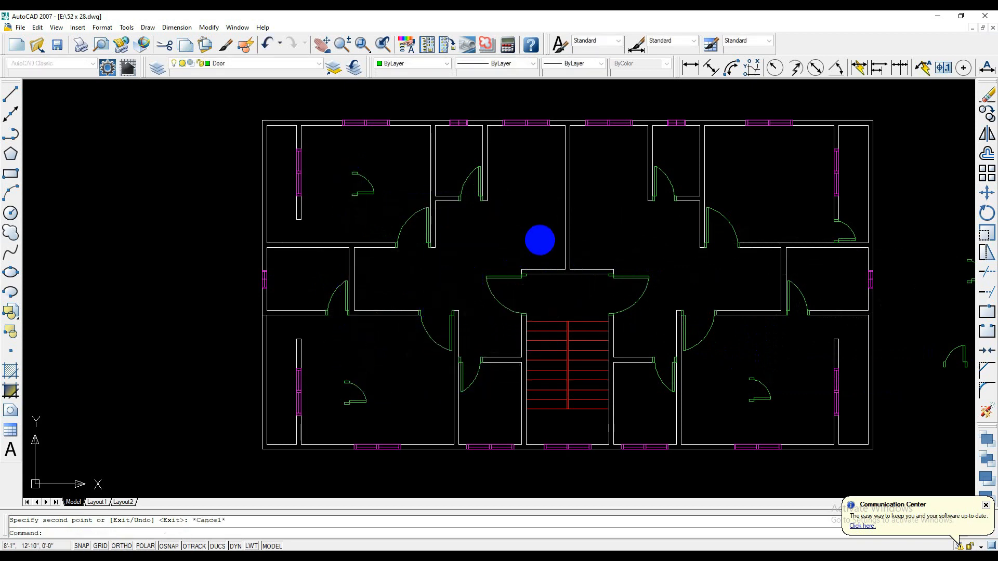
pyautogui.click(429, 209)
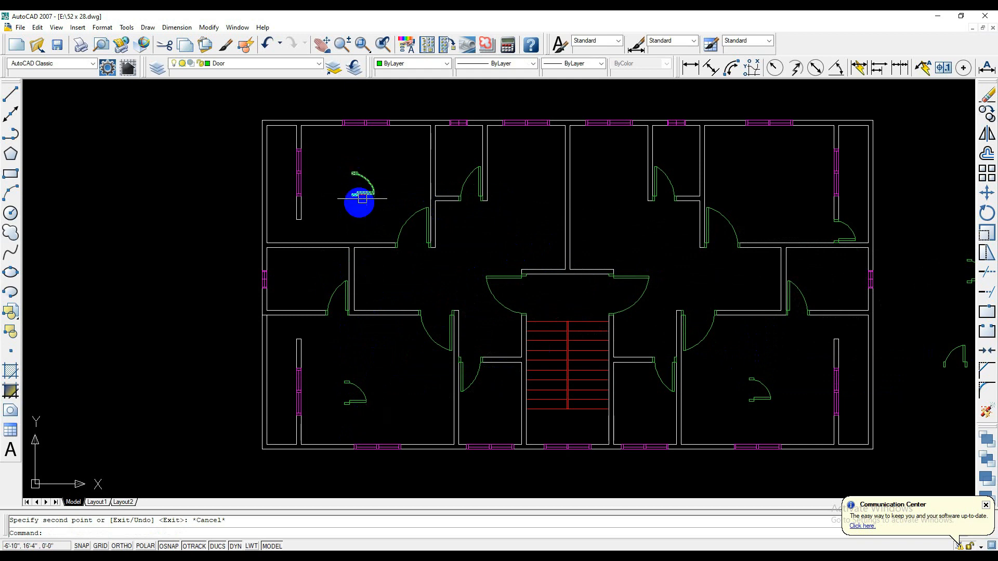
pyautogui.click(360, 213)
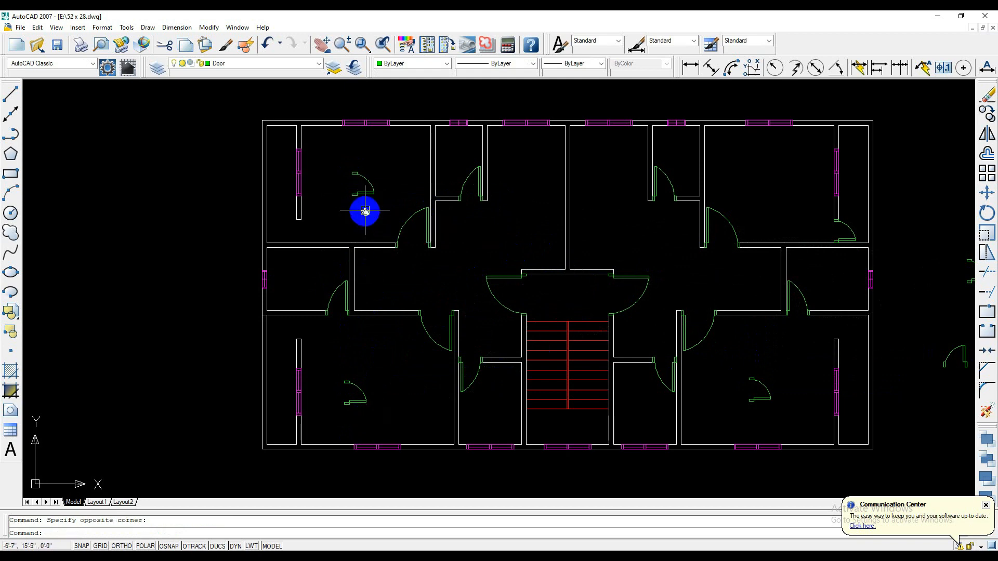
pyautogui.moveTo(361, 211); pyautogui.dragTo(357, 253, button='middle')
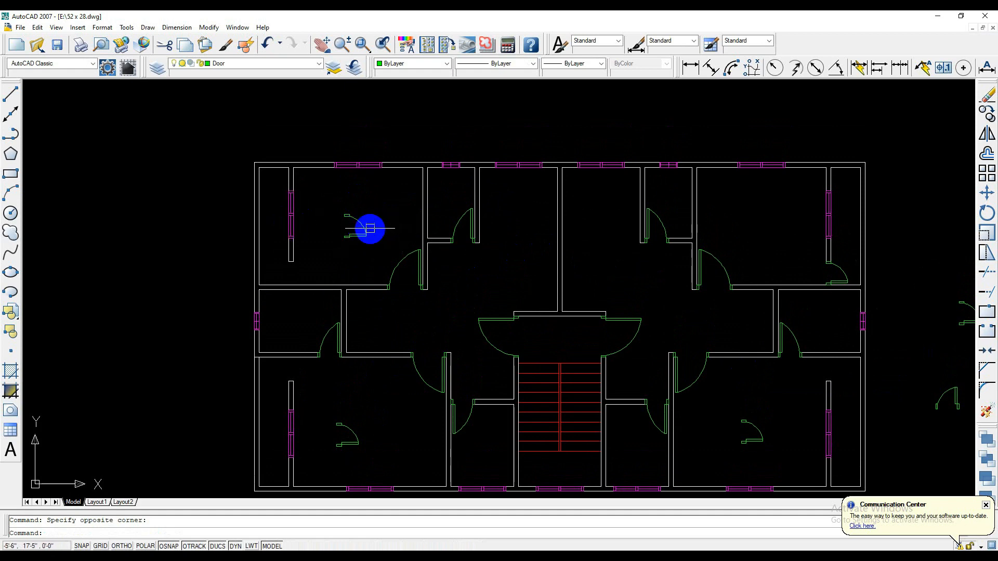
pyautogui.write('mi')
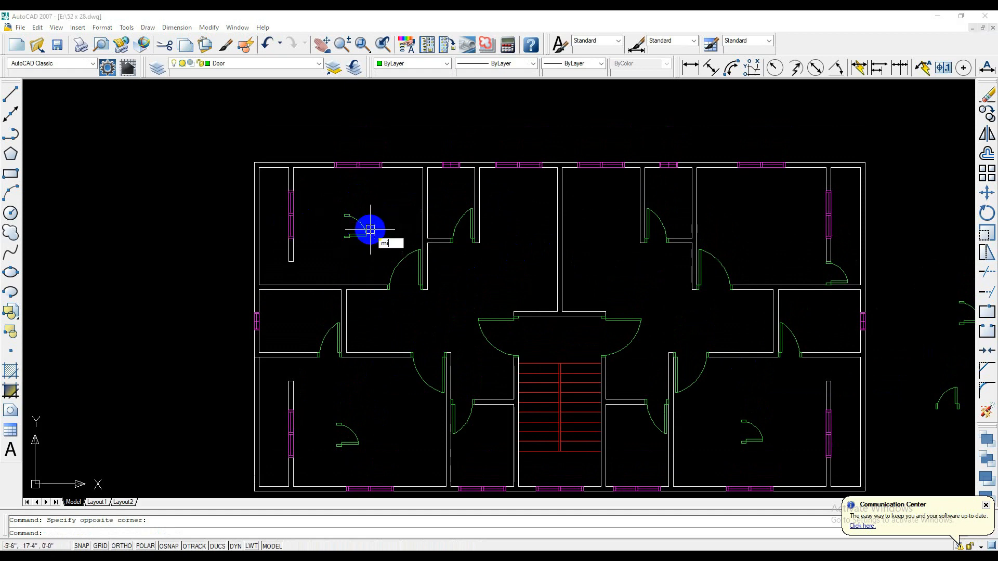
pyautogui.press('Return')
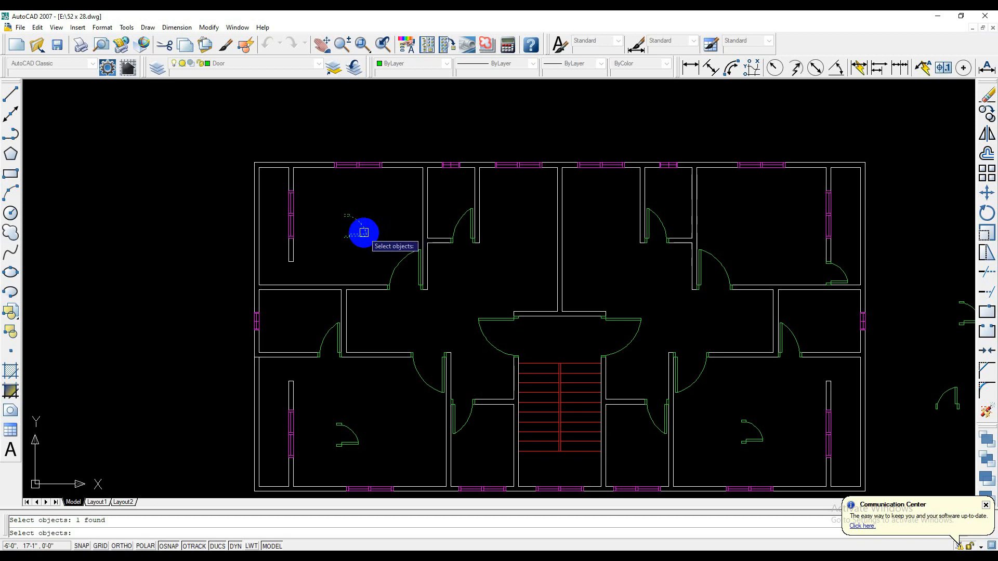
pyautogui.press('Return')
pyautogui.scroll(5, 364, 232)
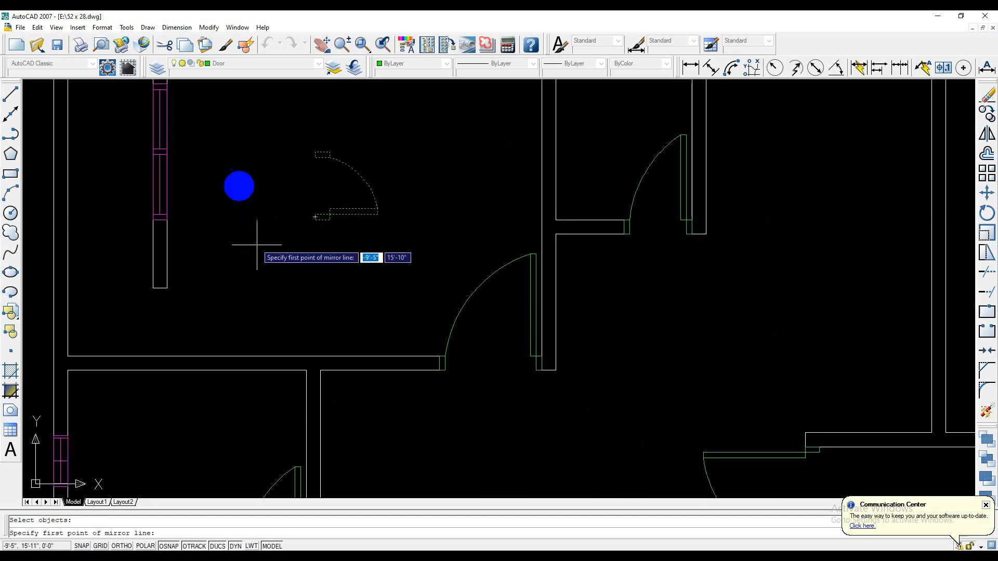
pyautogui.press('Escape')
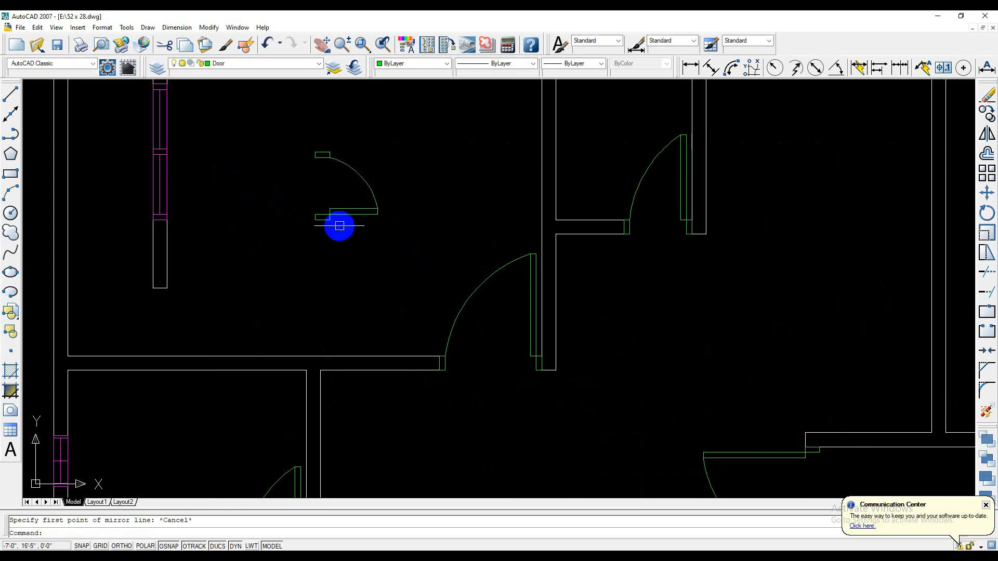
# Mirror the upper-left room's loose door copy about a vertical line through its jambs' left edge, erasing the source.
pyautogui.write('mi')
pyautogui.press('Return')
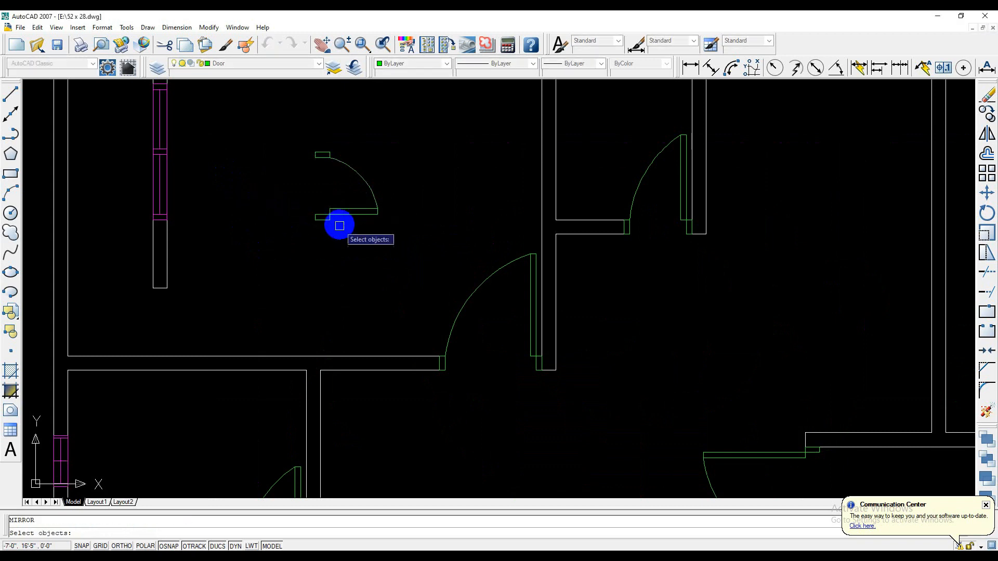
pyautogui.press('Return')
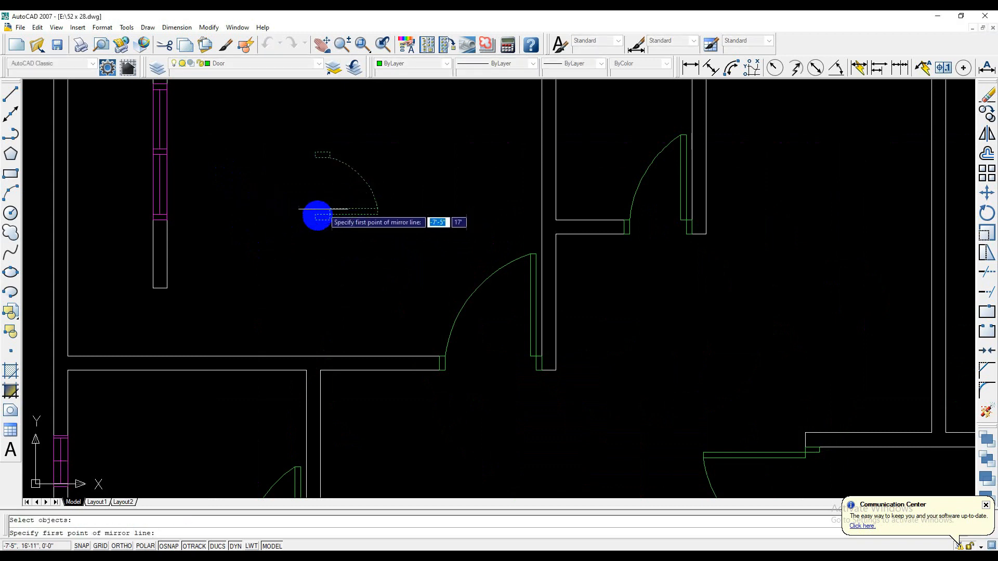
pyautogui.click(315, 216)
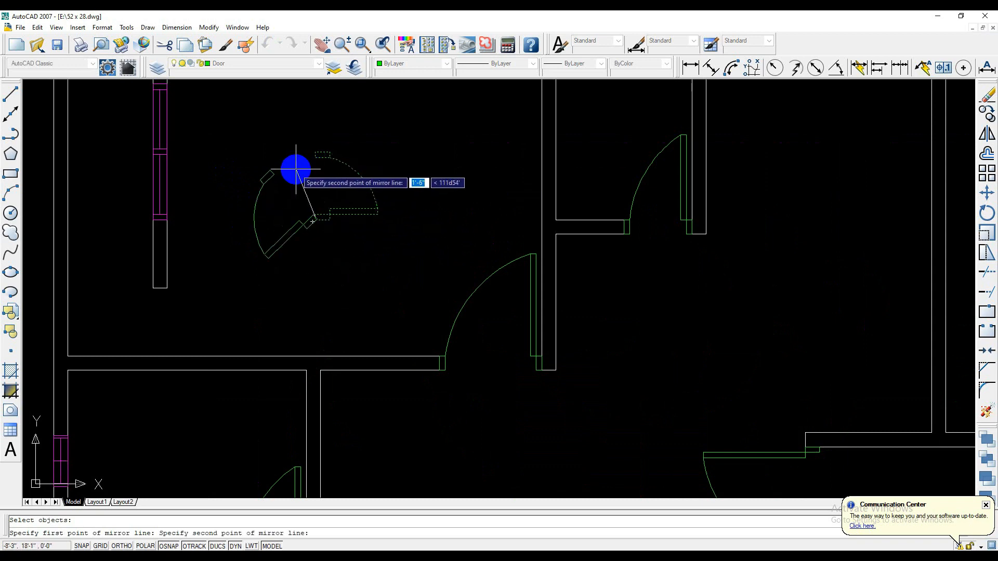
pyautogui.press('F8')
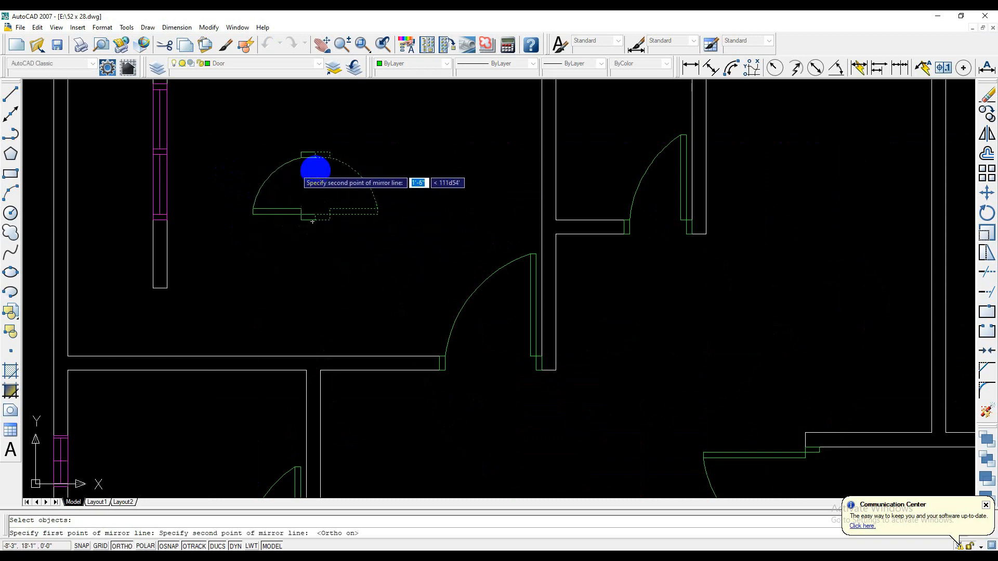
pyautogui.click(294, 174)
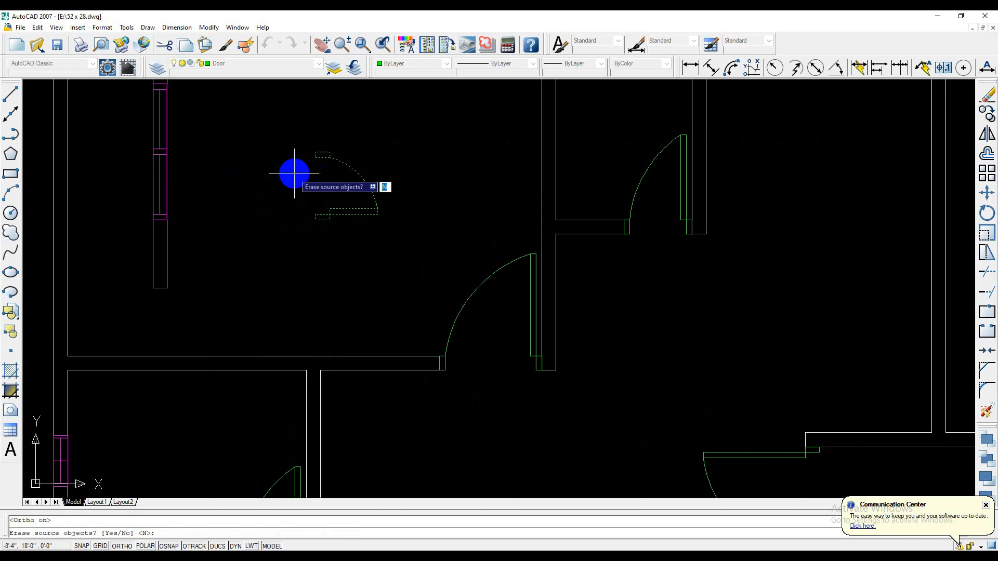
pyautogui.write('y')
pyautogui.press('Return')
pyautogui.moveTo(334, 183); pyautogui.dragTo(365, 183, button='middle')
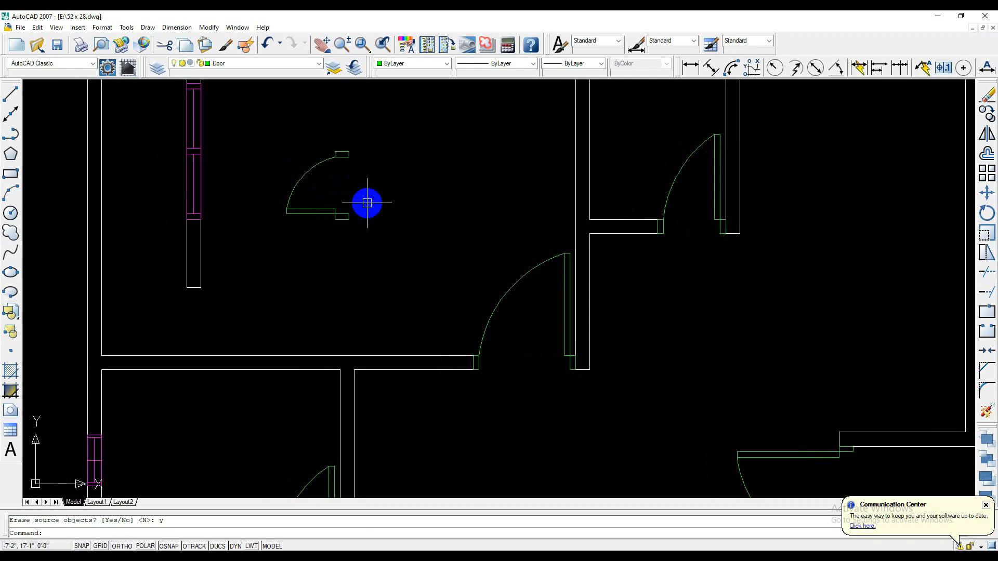
# Copy the mirrored door from its upper jamb's top midpoint to the wall end below the window in the upper-left room, and end the copying.
pyautogui.write('c')
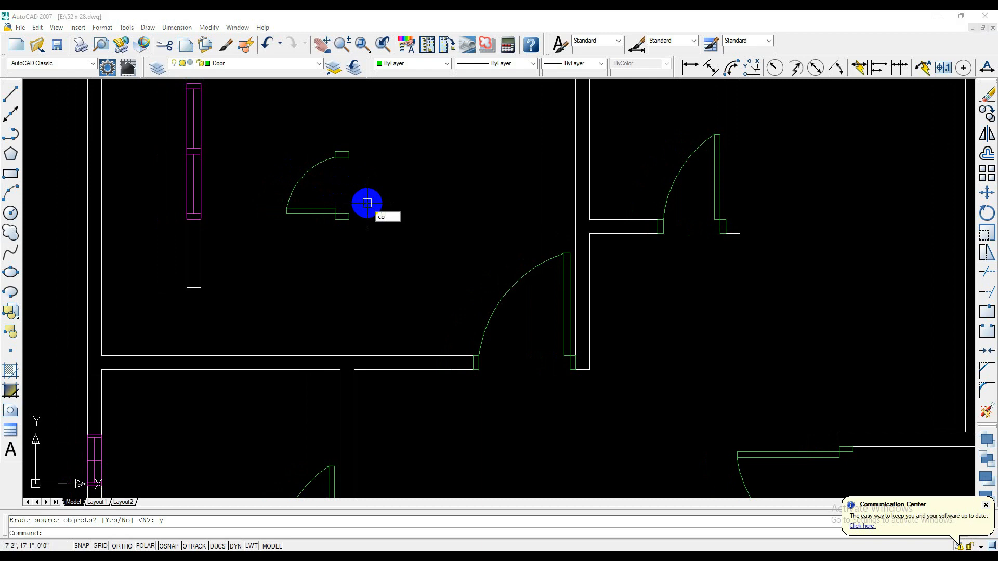
pyautogui.write('o')
pyautogui.press('Return')
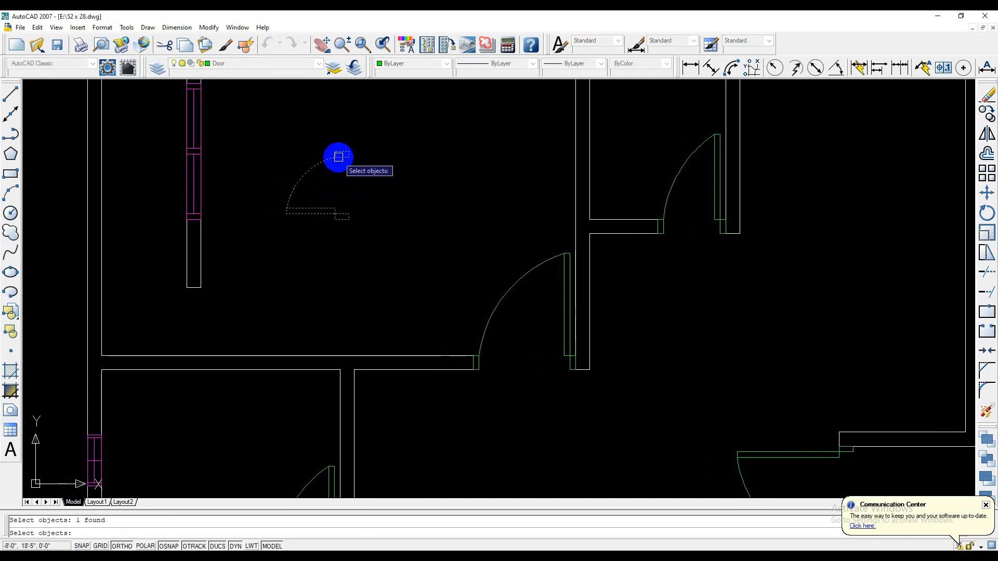
pyautogui.press('Return')
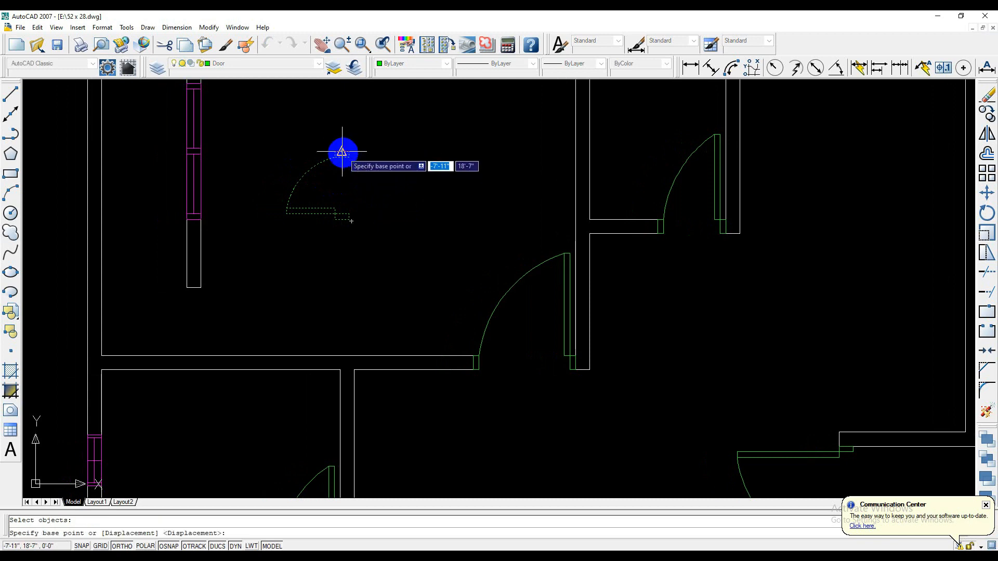
pyautogui.click(338, 155)
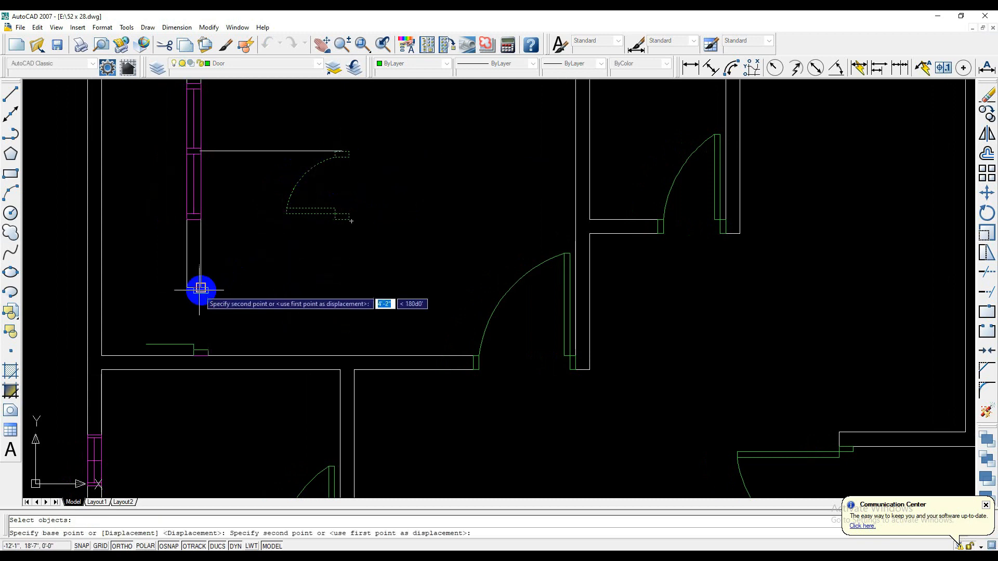
pyautogui.press('F8')
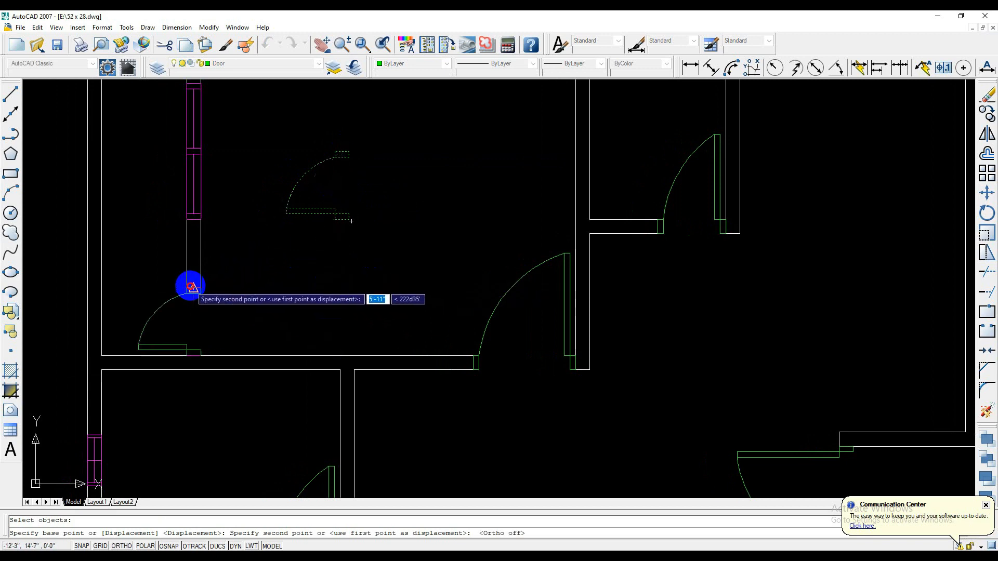
pyautogui.click(192, 287)
pyautogui.scroll(-6, 193, 288)
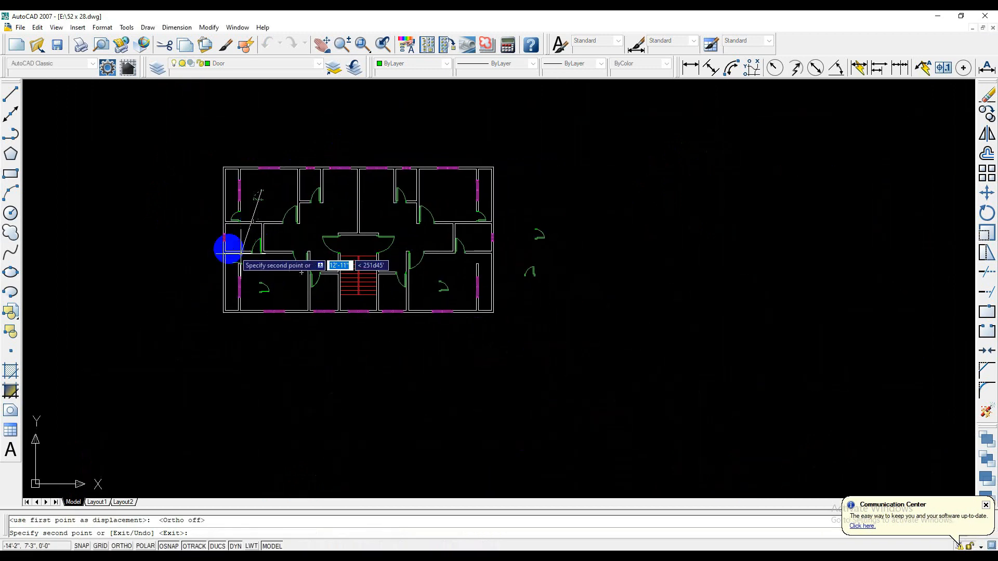
pyautogui.scroll(1, 240, 255)
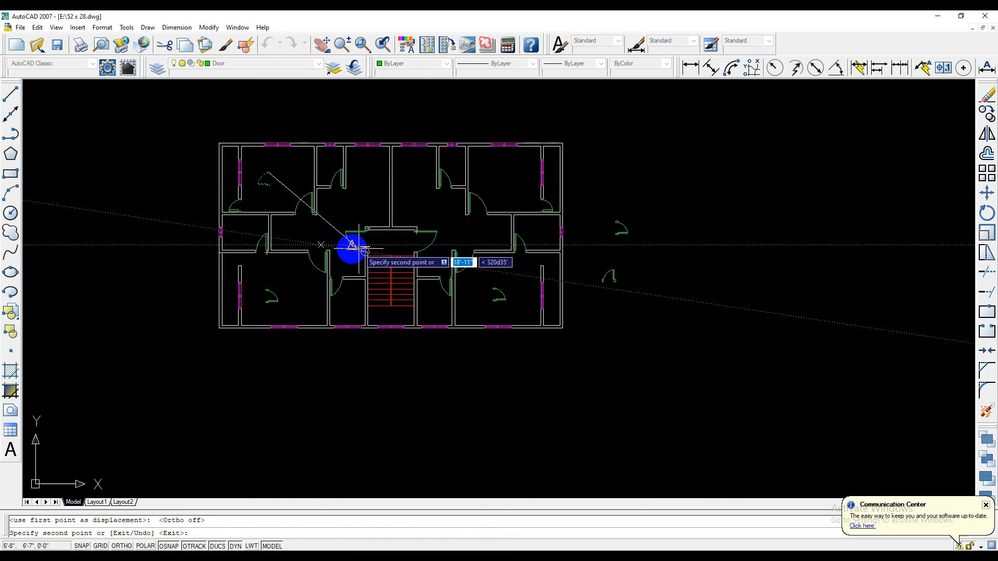
pyautogui.press('Escape')
# Mirror the upper-left room's loose door about a horizontal line through its lower jamb, erasing the source.
pyautogui.scroll(-3, 338, 197)
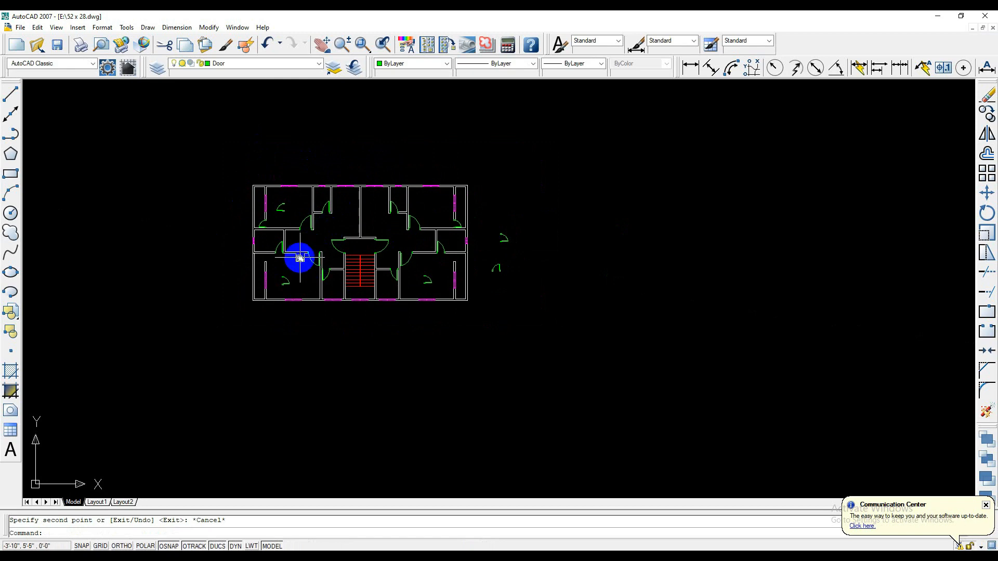
pyautogui.moveTo(300, 257); pyautogui.dragTo(300, 265, button='middle')
pyautogui.scroll(-4, 301, 264)
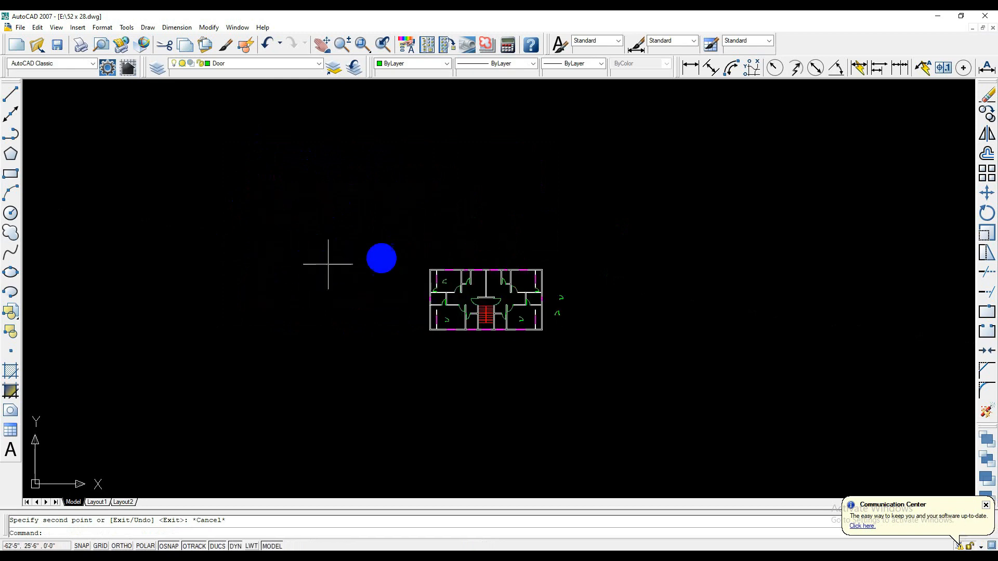
pyautogui.scroll(2, 382, 259)
pyautogui.moveTo(517, 321); pyautogui.dragTo(330, 324, button='middle')
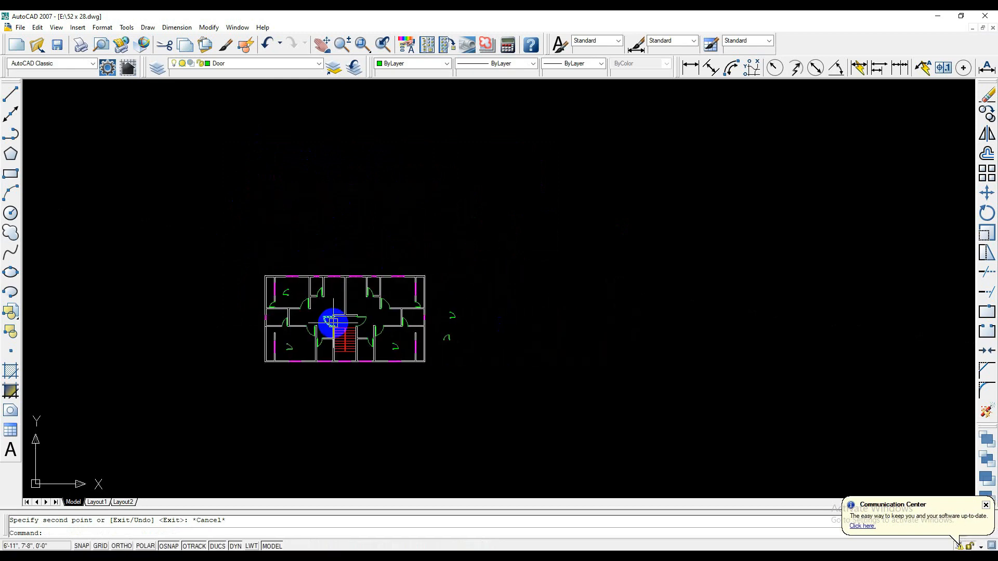
pyautogui.scroll(3, 333, 323)
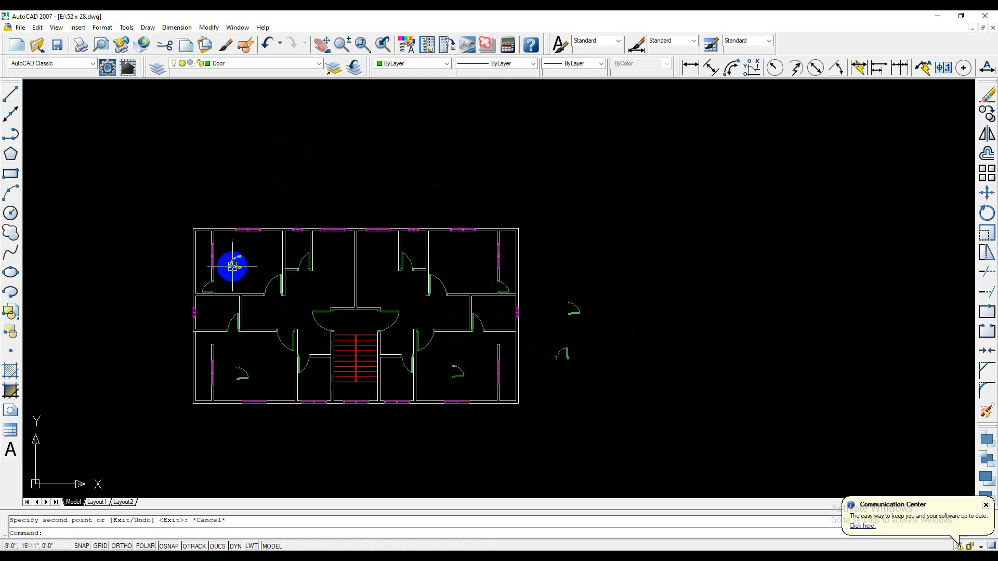
pyautogui.scroll(2, 232, 266)
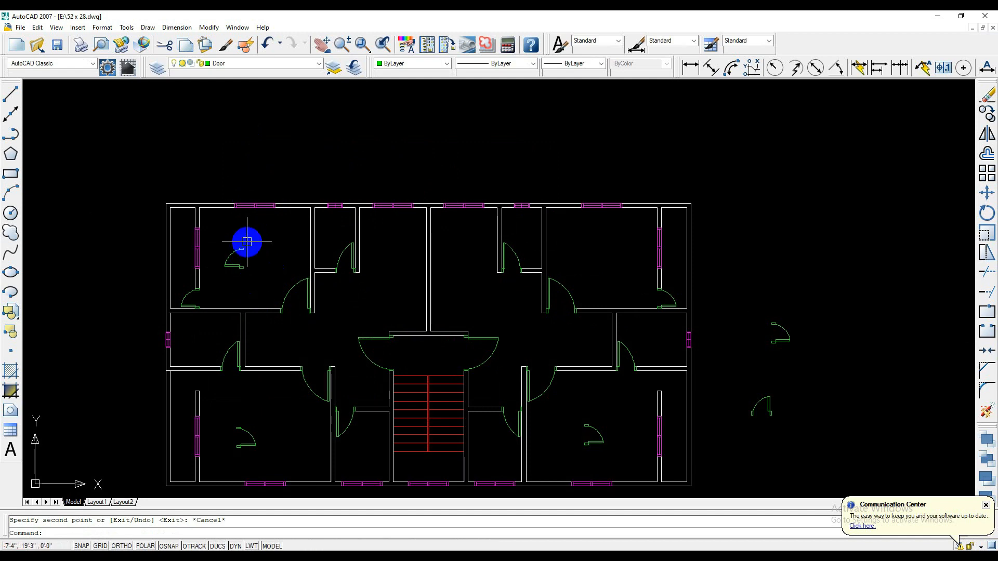
pyautogui.write('mi')
pyautogui.press('Return')
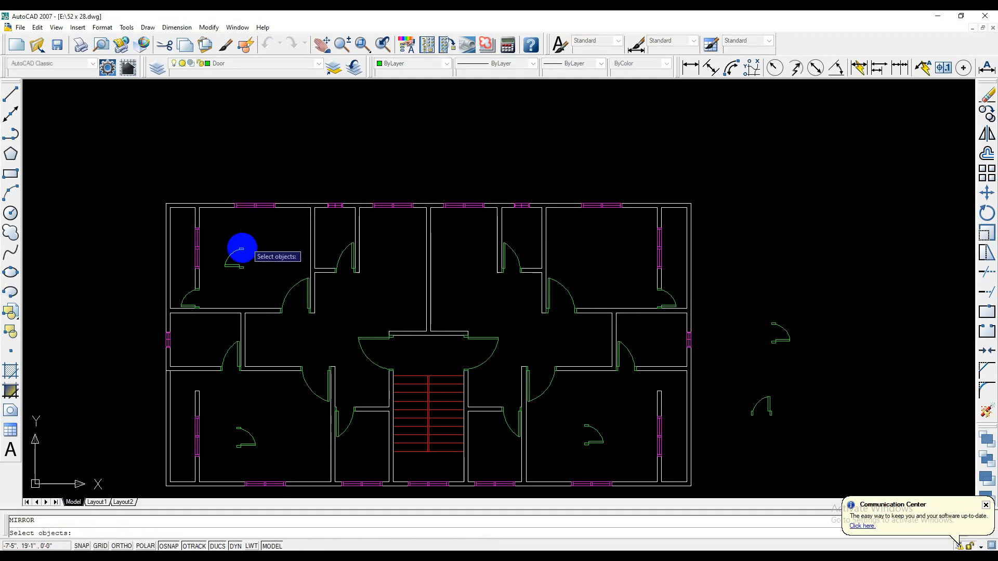
pyautogui.press('Return')
pyautogui.scroll(3, 239, 278)
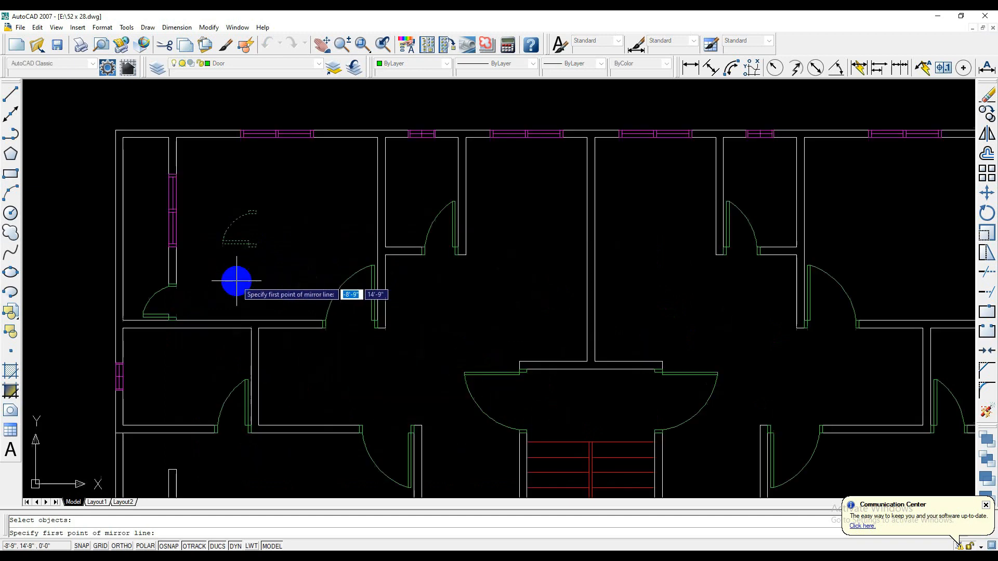
pyautogui.click(256, 244)
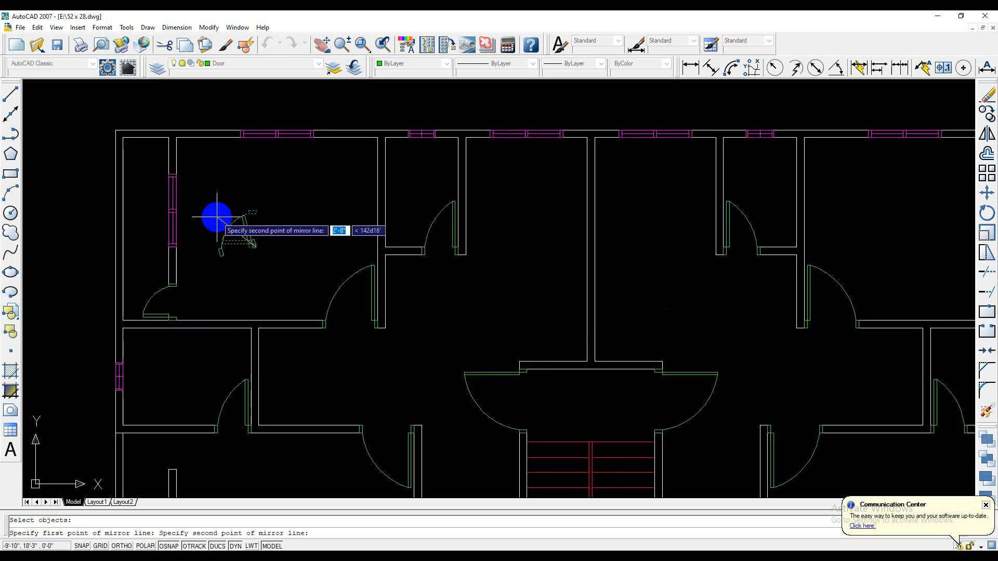
pyautogui.press('F8')
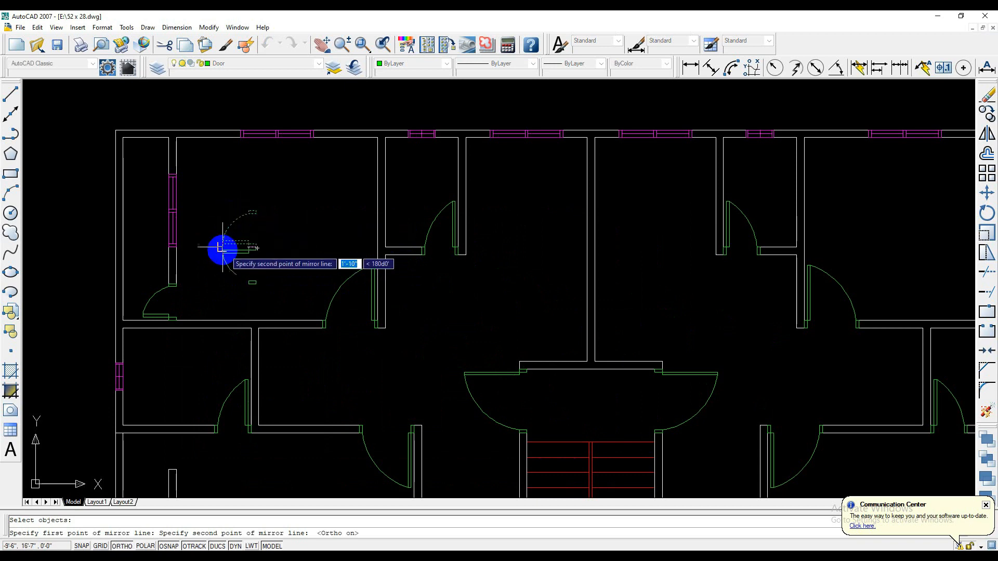
pyautogui.click(218, 250)
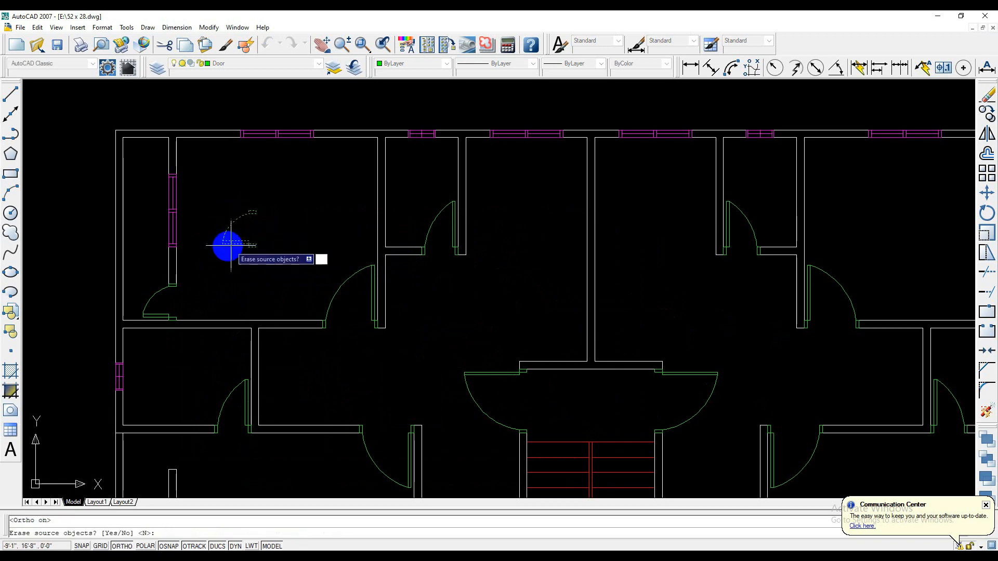
pyautogui.write('y')
pyautogui.press('Return')
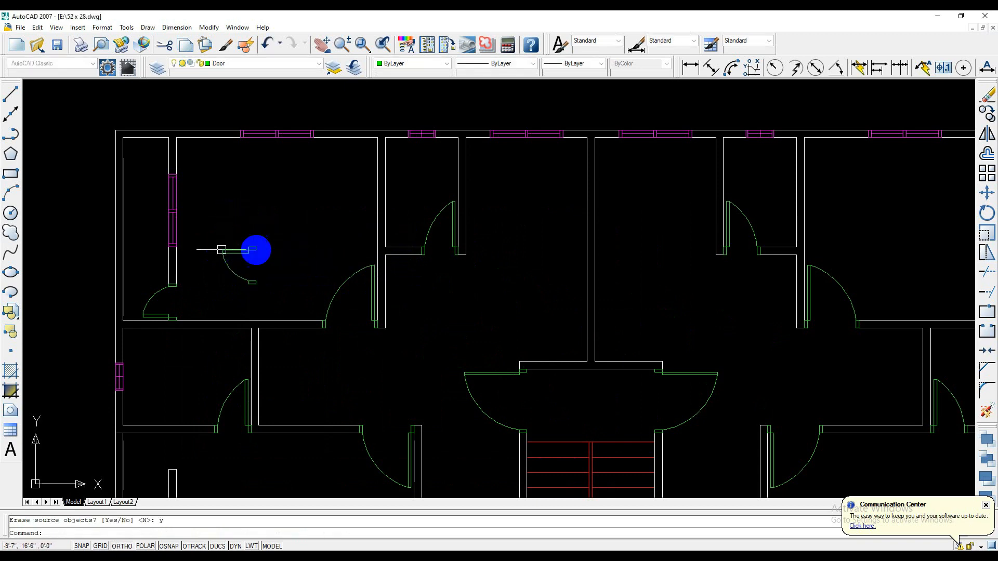
# Move the flipped loose door from its lower jamb's bottom midpoint to the wall end above the window in the lower-left room.
pyautogui.moveTo(269, 251)
pyautogui.mouseDown(button='middle')
pyautogui.moveTo(312, 146)
pyautogui.moveTo(310, 157)
pyautogui.mouseUp(button='middle')
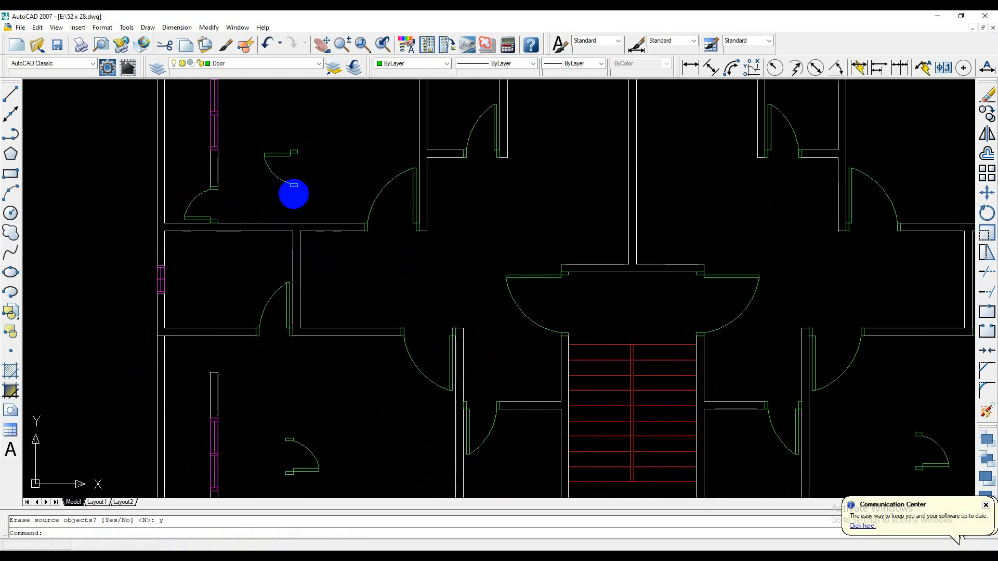
pyautogui.scroll(-3, 301, 185)
pyautogui.moveTo(296, 196); pyautogui.dragTo(209, 216, button='middle')
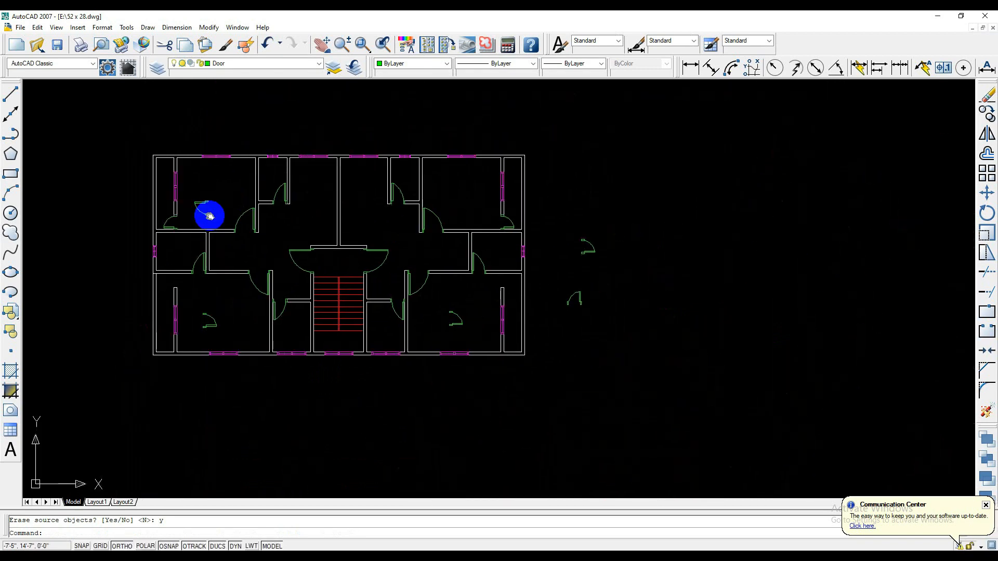
pyautogui.scroll(-2, 209, 216)
pyautogui.scroll(3, 210, 216)
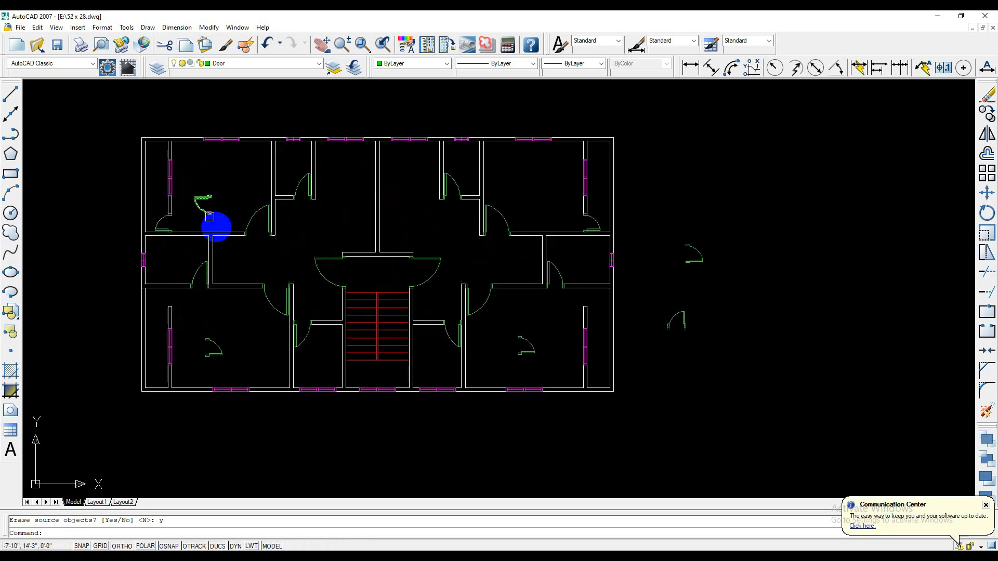
pyautogui.moveTo(221, 212); pyautogui.dragTo(245, 217, button='middle')
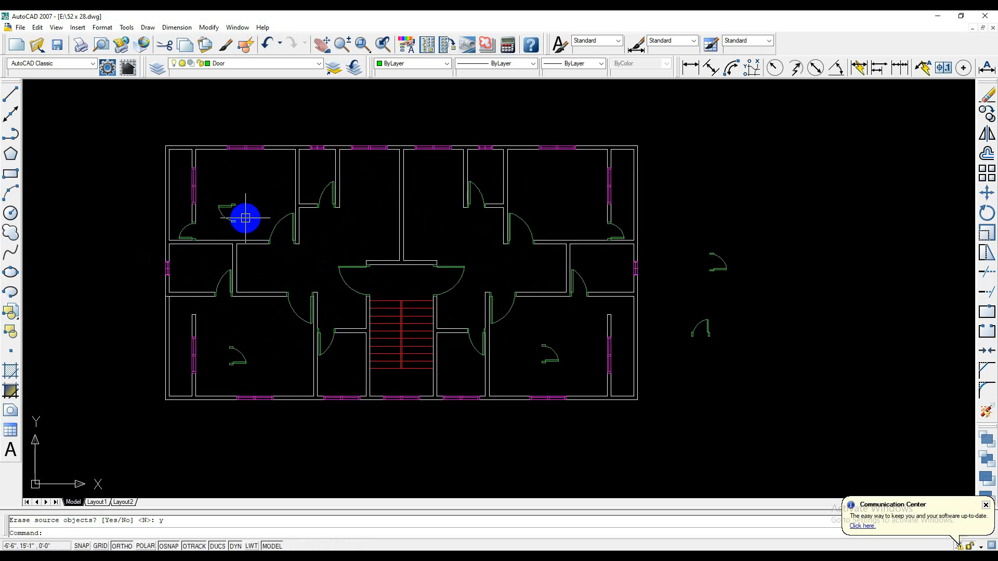
pyautogui.press('Return')
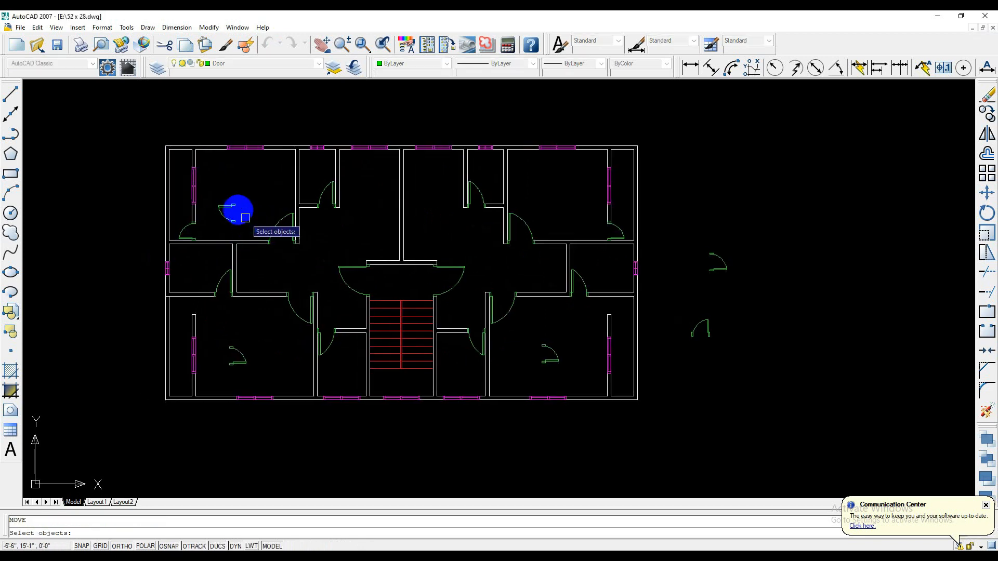
pyautogui.press('Return')
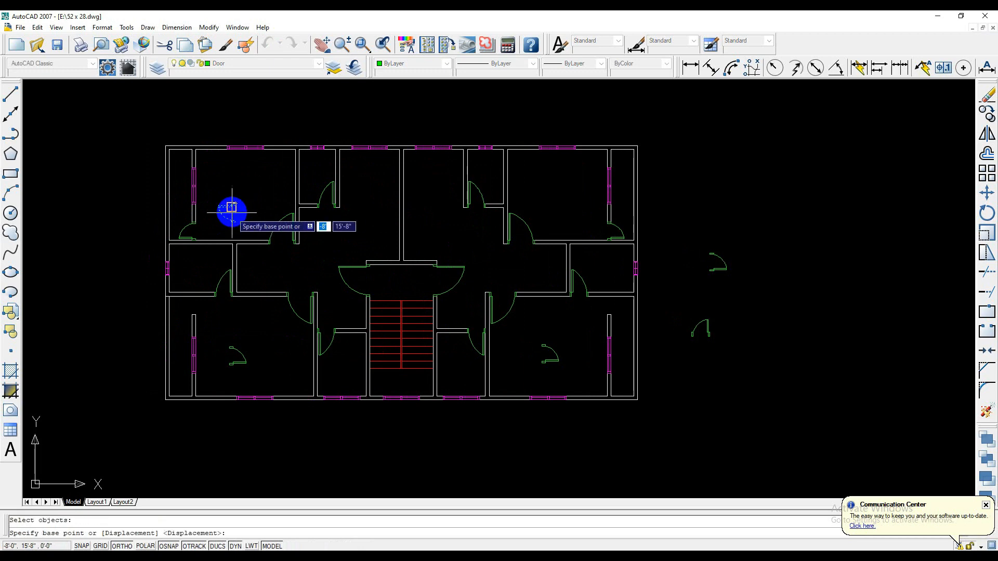
pyautogui.scroll(-2, 225, 234)
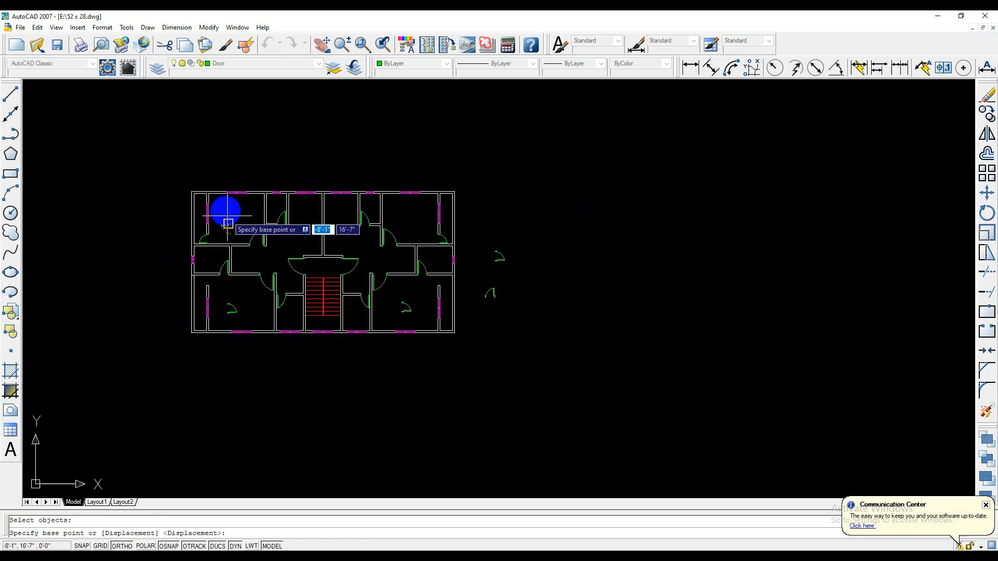
pyautogui.scroll(5, 225, 215)
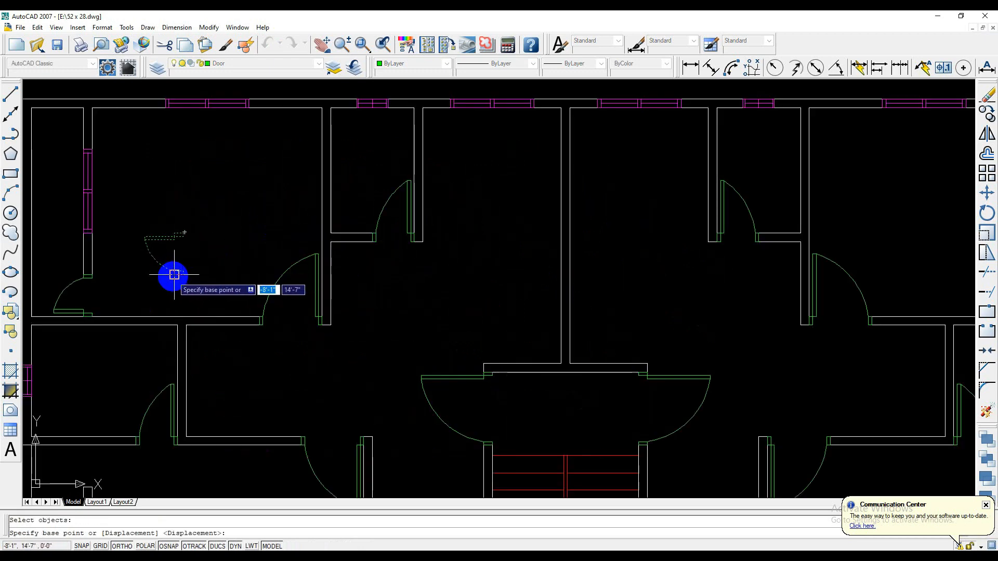
pyautogui.click(178, 274)
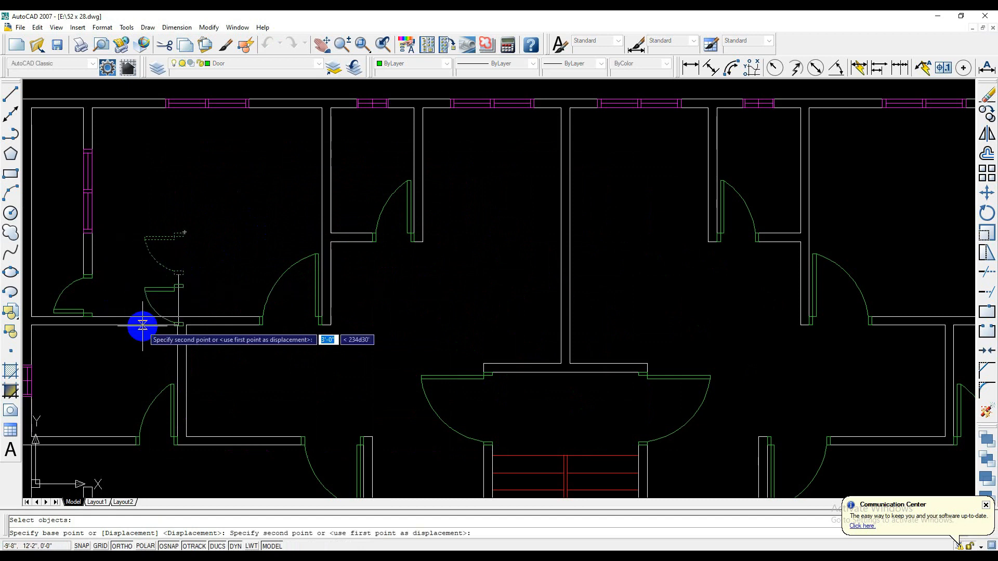
pyautogui.press('F8')
pyautogui.scroll(-4, 133, 359)
pyautogui.scroll(3, 133, 358)
pyautogui.moveTo(132, 359); pyautogui.dragTo(356, 264, button='middle')
pyautogui.scroll(3, 334, 380)
pyautogui.moveTo(334, 379); pyautogui.dragTo(340, 356, button='middle')
pyautogui.scroll(1, 282, 340)
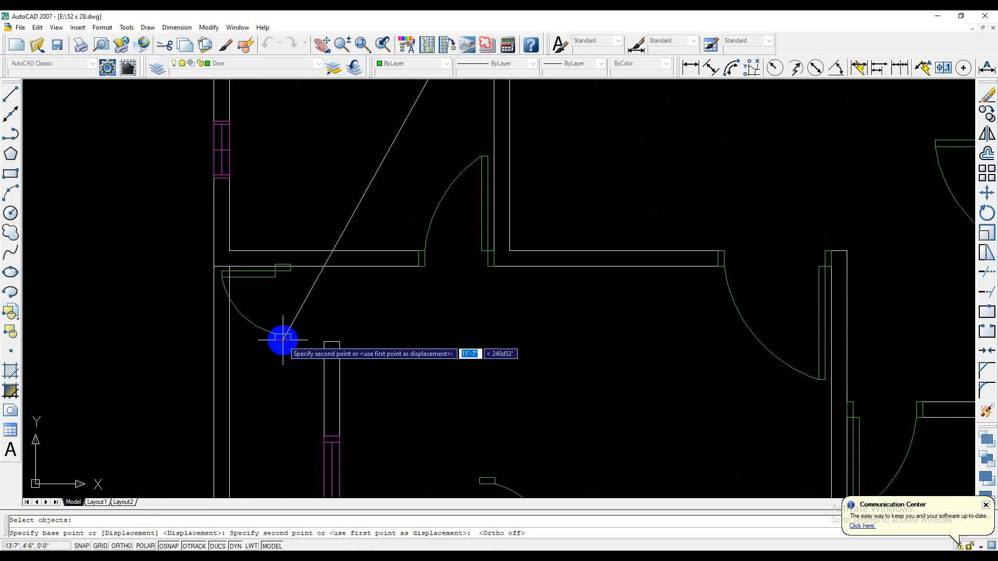
pyautogui.scroll(1, 318, 336)
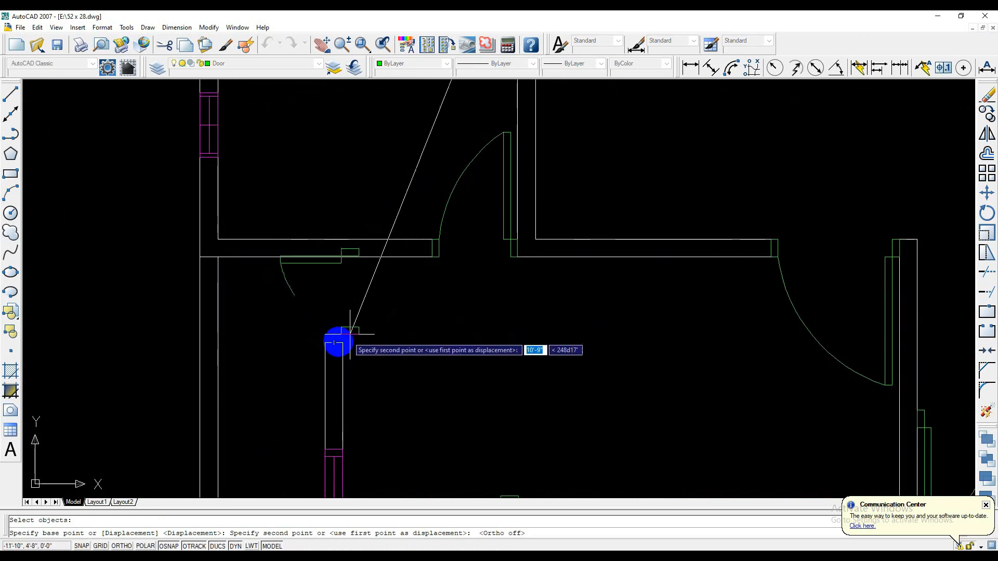
pyautogui.click(336, 343)
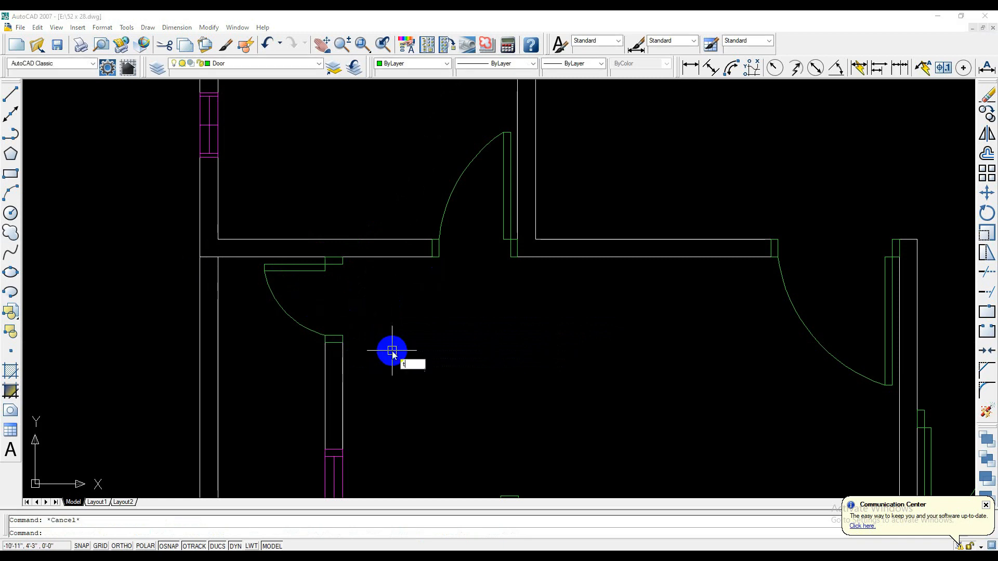
# Trim the partition line crossing the outer left wall's thickness above the lower-left room, and end trimming.
pyautogui.press('Return')
pyautogui.press('Return')
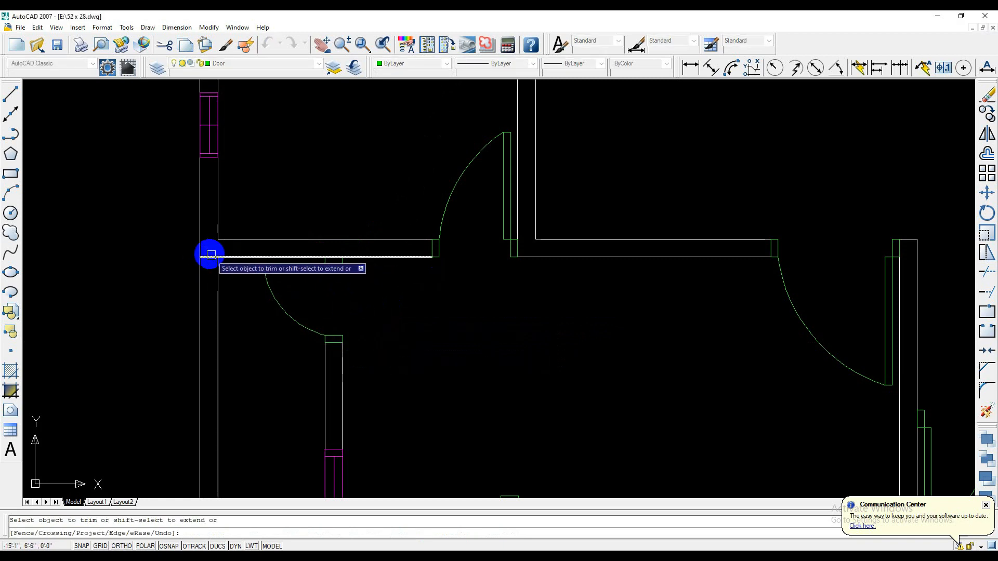
pyautogui.scroll(-1, 431, 346)
pyautogui.press('Escape')
# Mirror the loose door in the lower-right room about a horizontal line through its lower jamb's bottom edge, erasing the source.
pyautogui.moveTo(425, 337); pyautogui.dragTo(401, 281, button='middle')
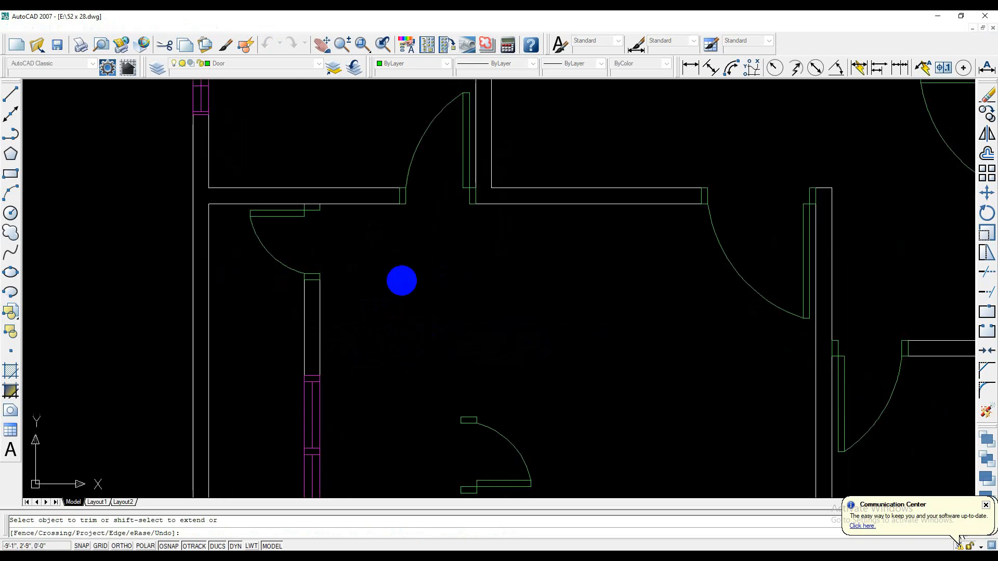
pyautogui.scroll(-5, 552, 291)
pyautogui.moveTo(552, 292); pyautogui.dragTo(390, 186, button='middle')
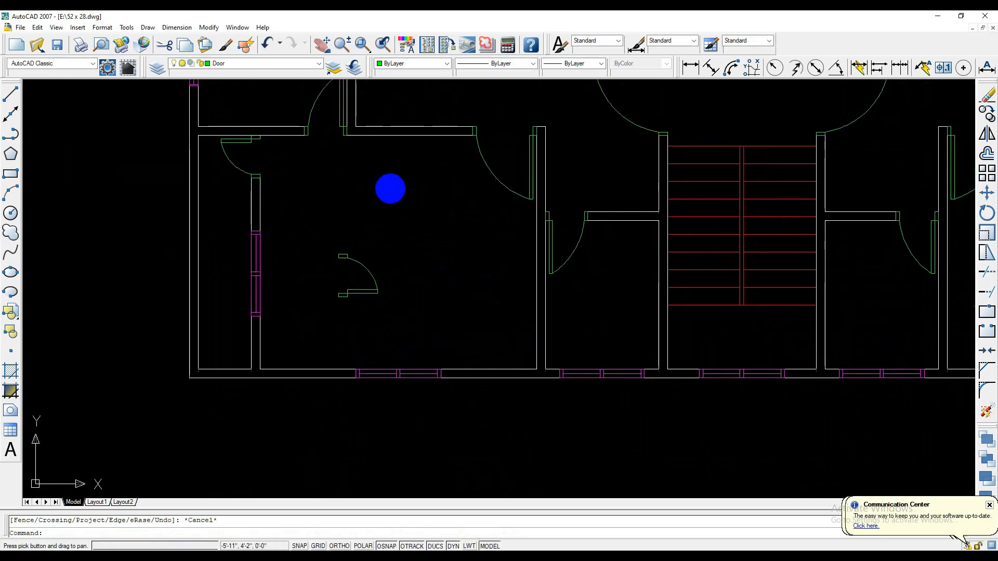
pyautogui.moveTo(439, 245); pyautogui.dragTo(203, 270, button='middle')
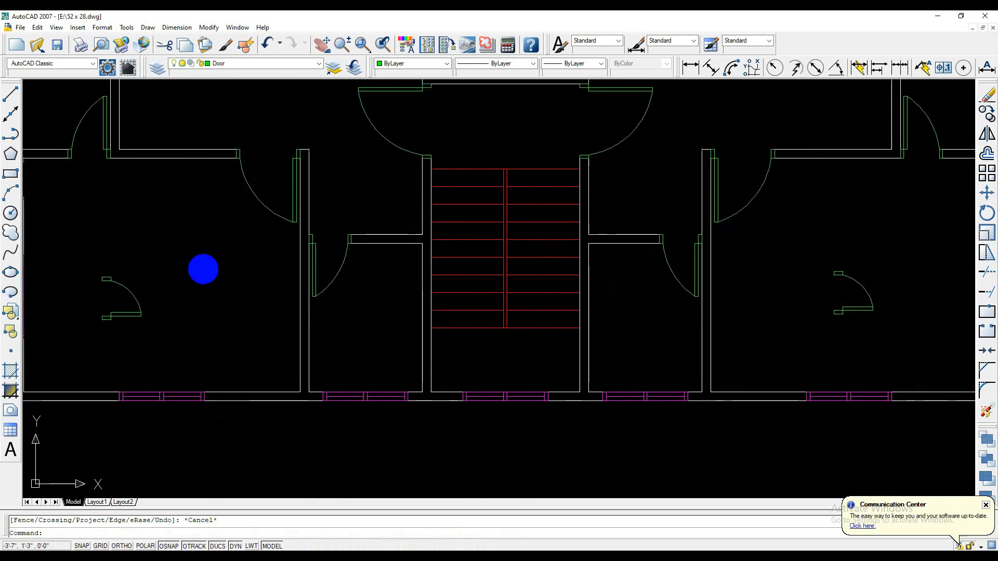
pyautogui.scroll(2, 457, 266)
pyautogui.scroll(-5, 494, 286)
pyautogui.scroll(3, 611, 339)
pyautogui.moveTo(611, 339); pyautogui.dragTo(416, 382, button='middle')
pyautogui.moveTo(623, 282); pyautogui.dragTo(479, 328, button='middle')
pyautogui.scroll(2, 479, 328)
pyautogui.scroll(4, 686, 276)
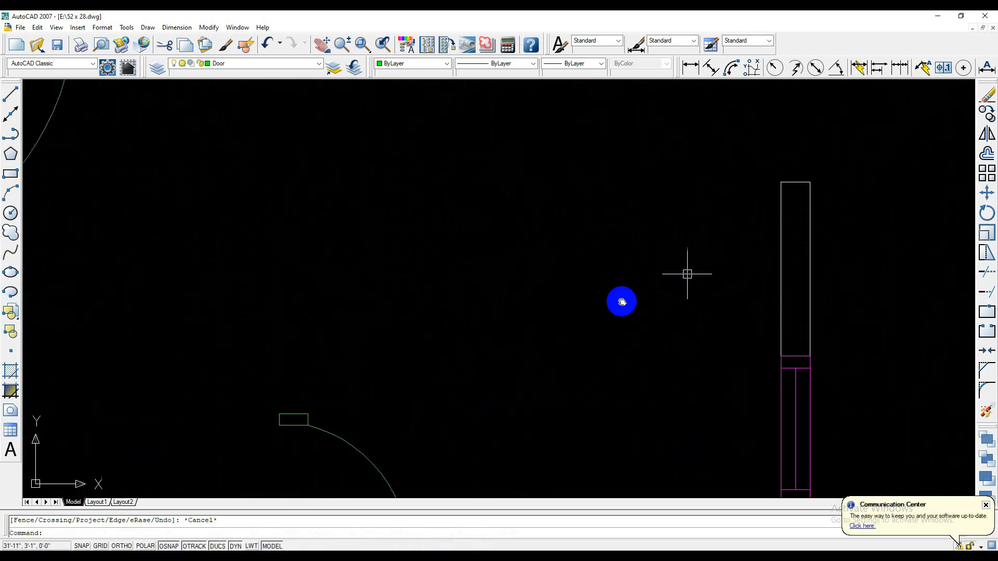
pyautogui.moveTo(686, 275); pyautogui.dragTo(631, 276, button='middle')
pyautogui.scroll(2, 536, 330)
pyautogui.scroll(-2, 432, 379)
pyautogui.scroll(3, 414, 382)
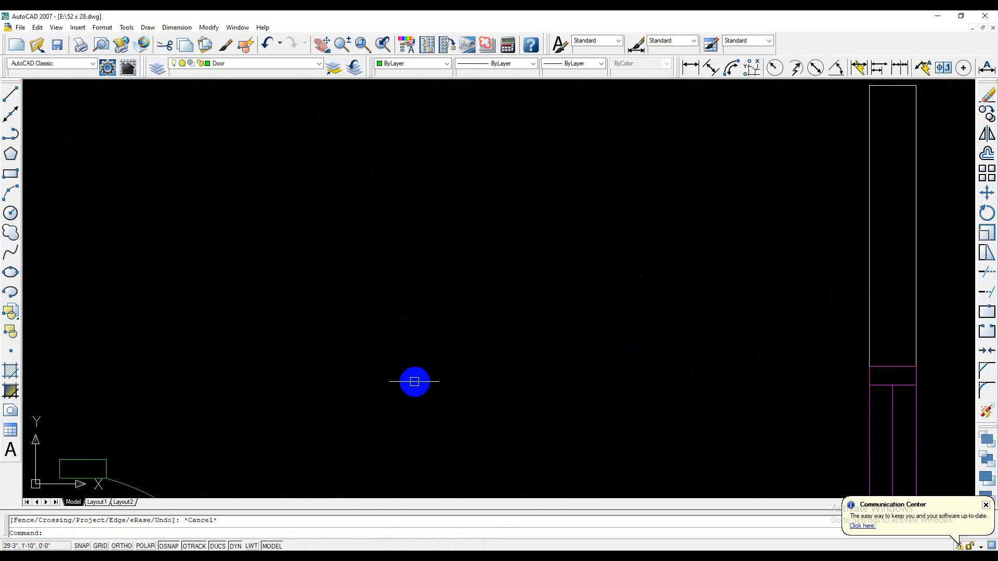
pyautogui.scroll(-4, 446, 375)
pyautogui.moveTo(475, 374)
pyautogui.mouseDown(button='middle')
pyautogui.moveTo(499, 289)
pyautogui.moveTo(486, 314)
pyautogui.mouseUp(button='middle')
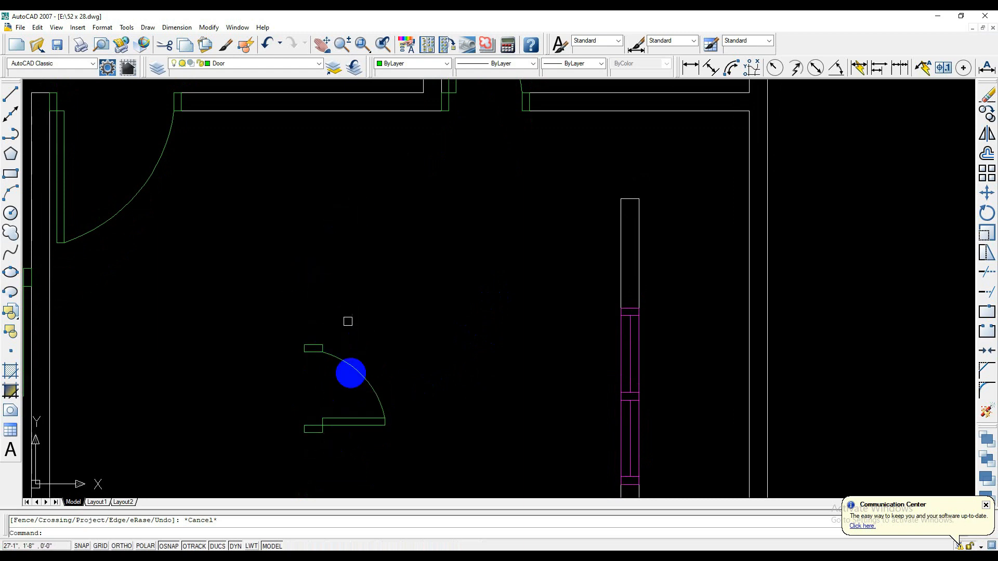
pyautogui.press('Return')
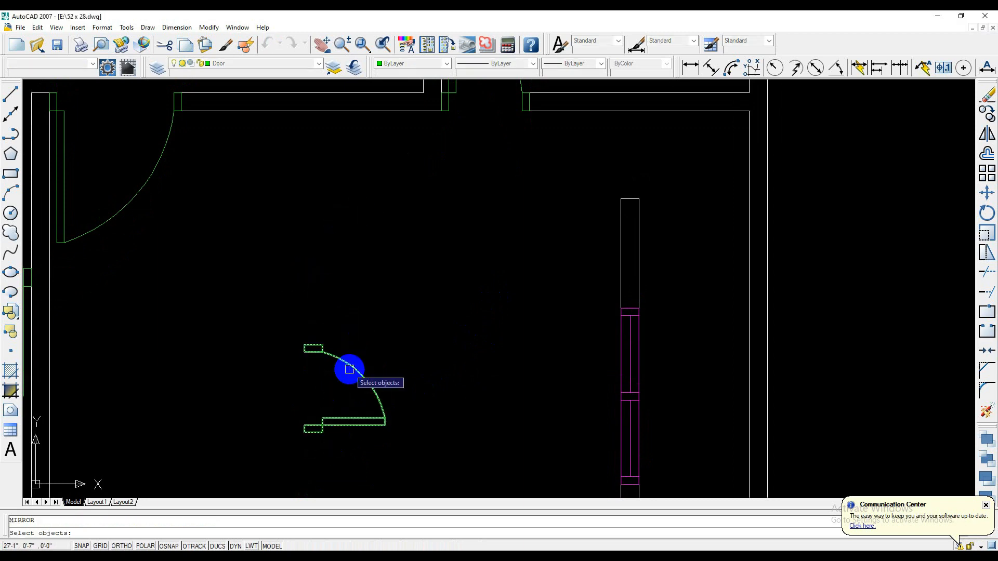
pyautogui.press('Return')
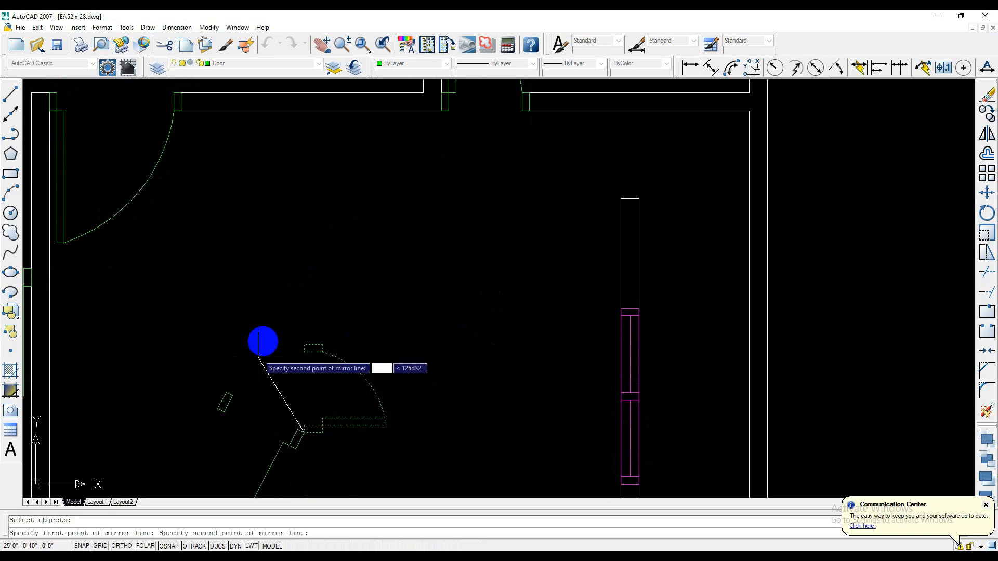
pyautogui.press('F8')
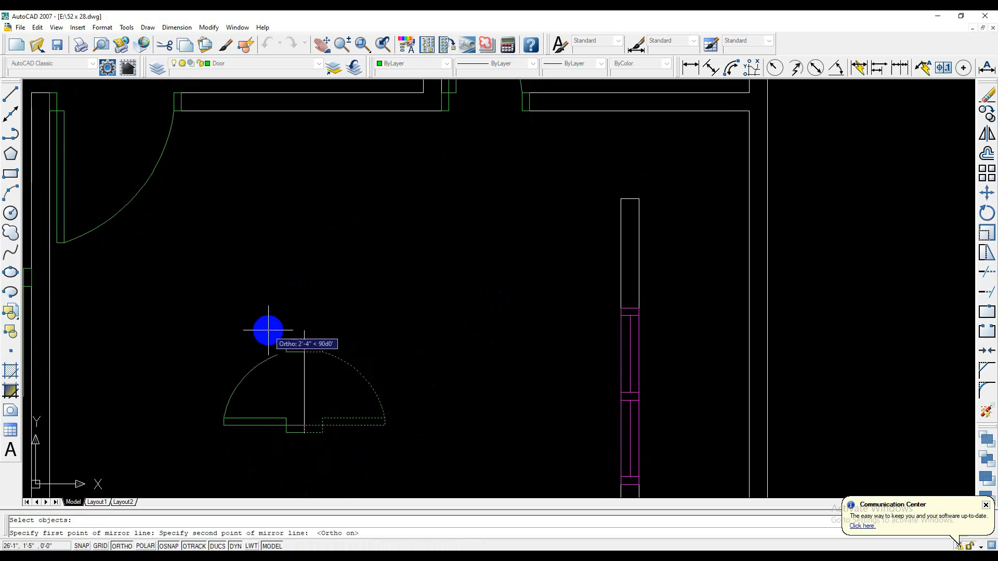
pyautogui.click(430, 414)
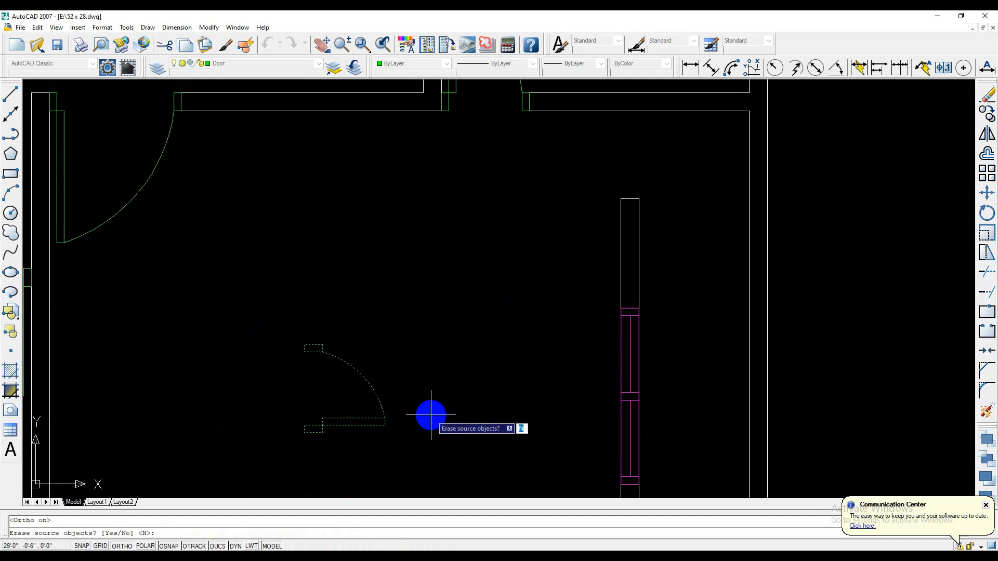
pyautogui.press('Return')
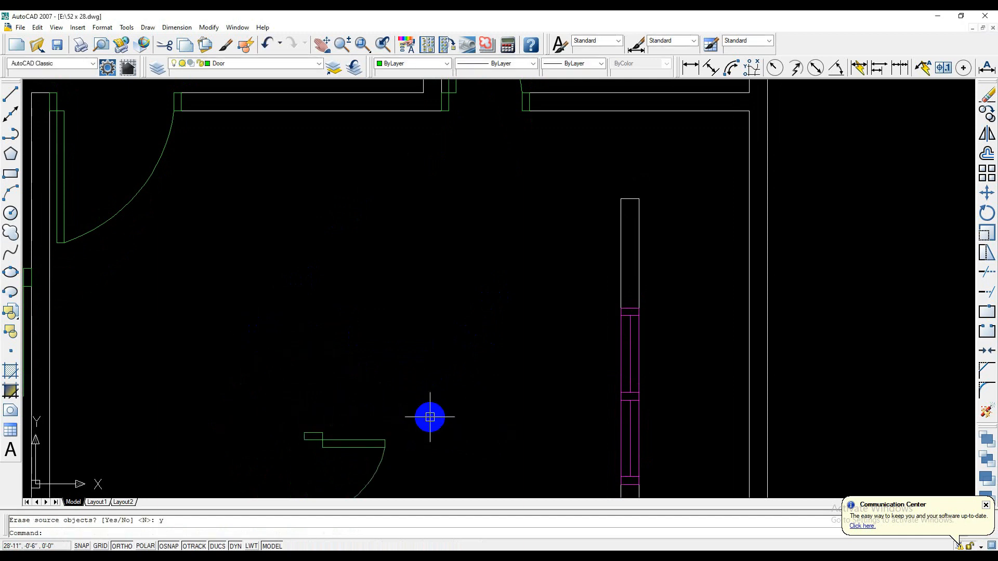
# Move the flipped loose door from its lower jamb's bottom midpoint to the top midpoint of the wall end above the window in the lower-right room.
pyautogui.moveTo(430, 416); pyautogui.dragTo(472, 265, button='middle')
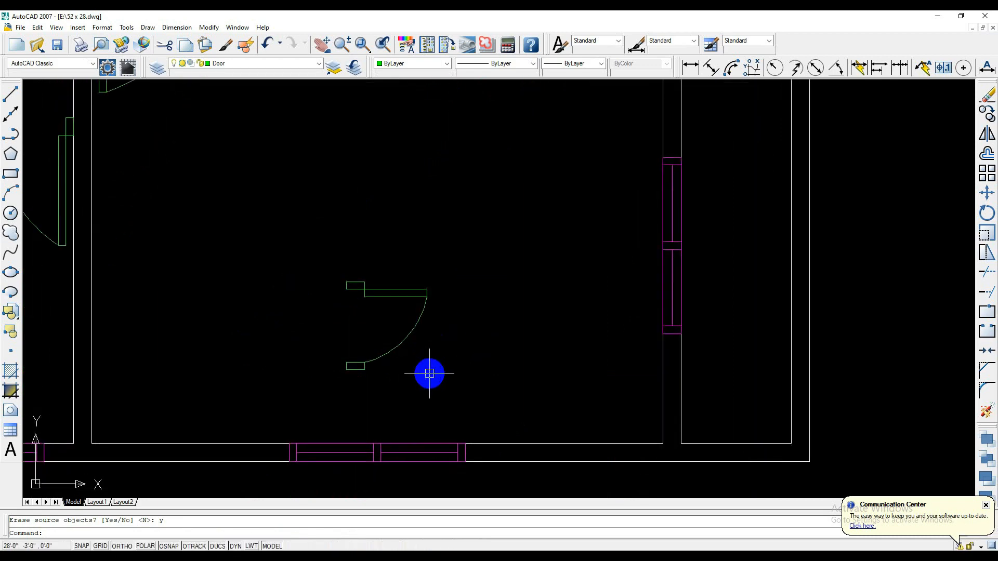
pyautogui.press('Return')
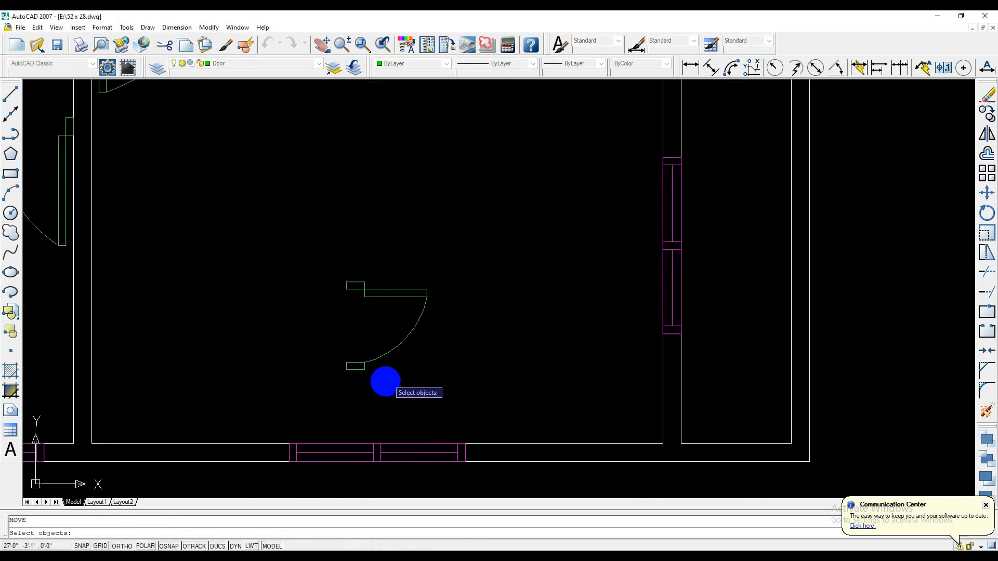
pyautogui.click(362, 369)
pyautogui.press('Return')
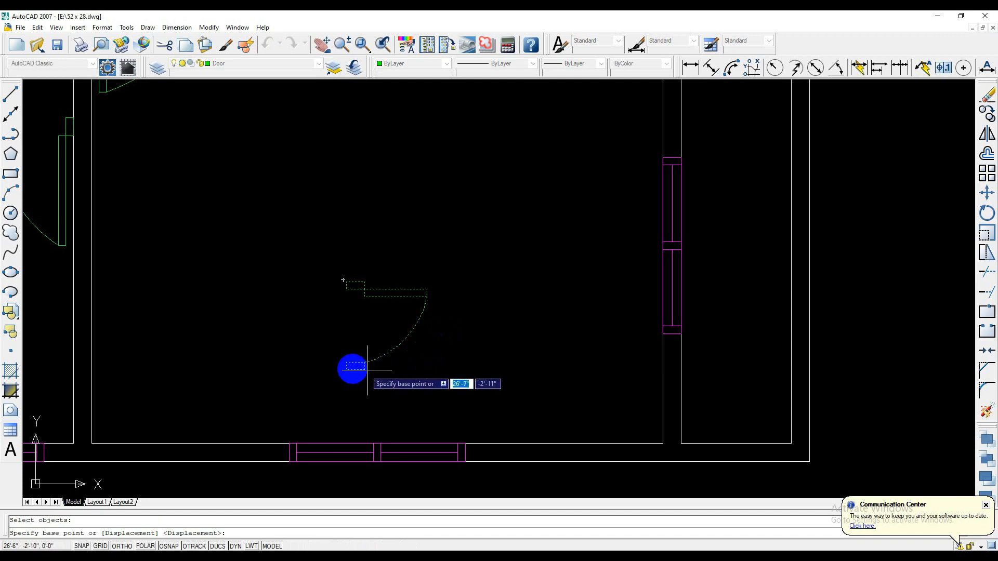
pyautogui.click(355, 370)
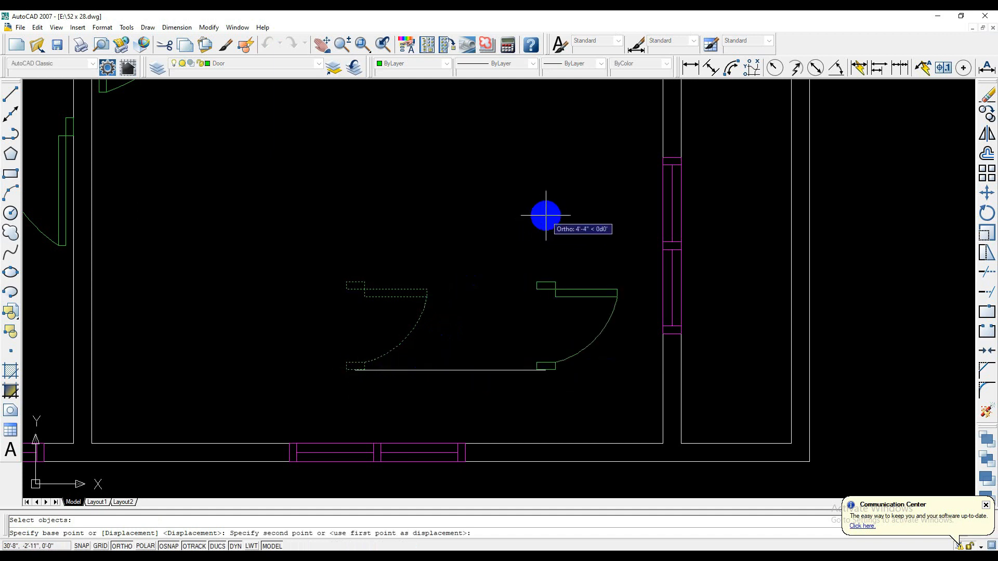
pyautogui.press('F8')
pyautogui.moveTo(537, 258)
pyautogui.mouseDown(button='middle')
pyautogui.moveTo(472, 356)
pyautogui.moveTo(451, 411)
pyautogui.mouseUp(button='middle')
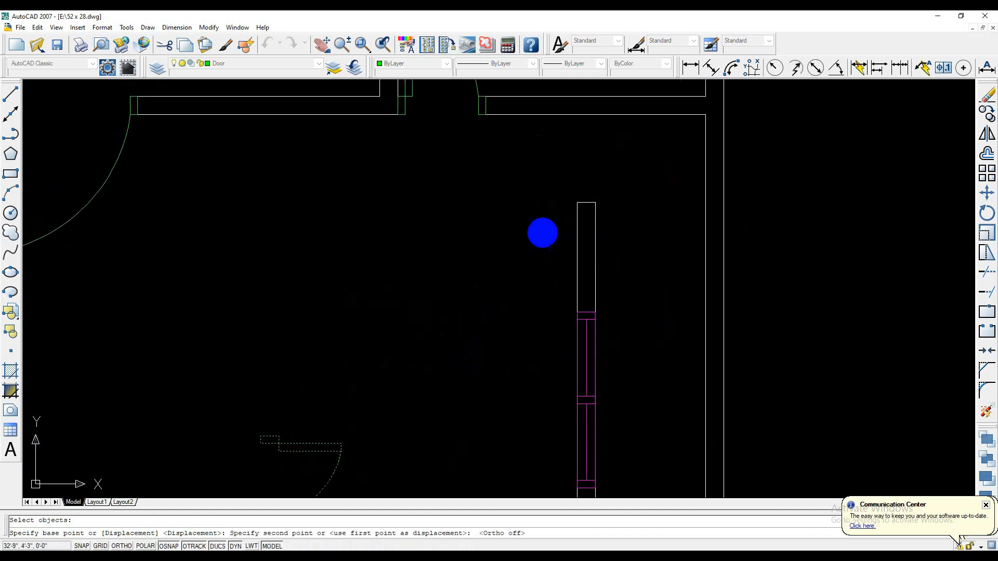
pyautogui.click(587, 203)
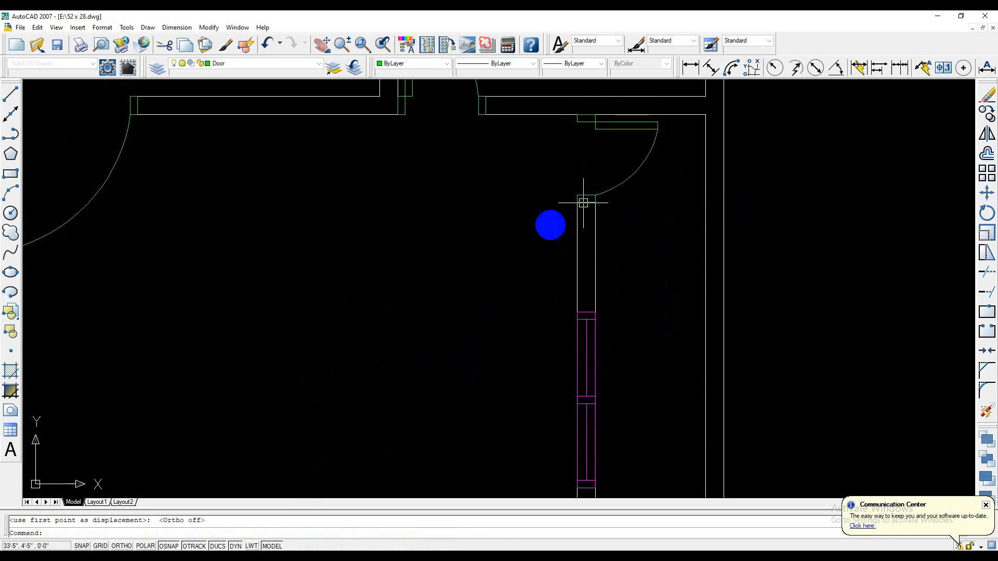
pyautogui.scroll(-5, 361, 340)
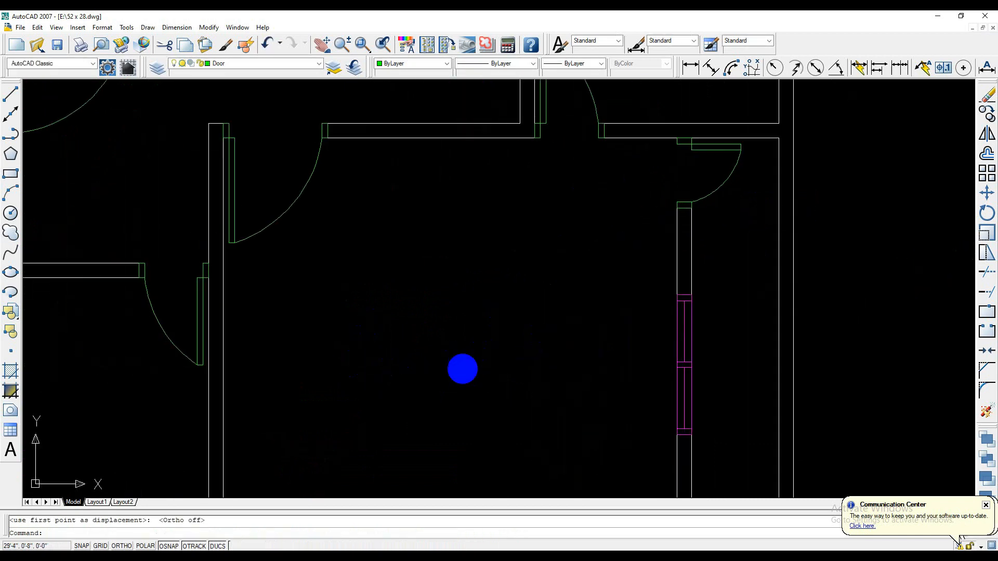
pyautogui.moveTo(422, 361); pyautogui.dragTo(515, 399, button='middle')
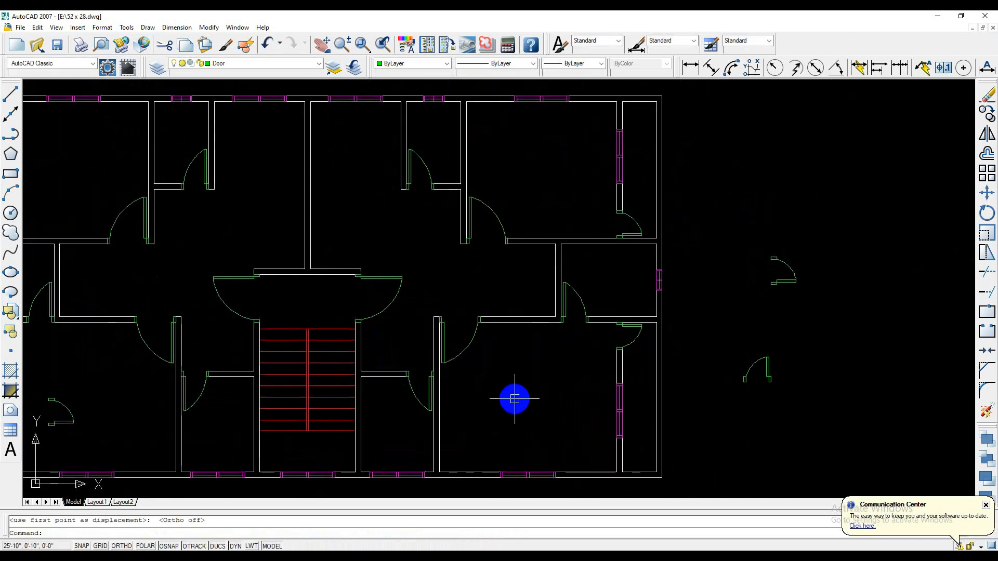
pyautogui.moveTo(515, 307)
pyautogui.mouseDown(button='middle')
pyautogui.moveTo(579, 311)
pyautogui.moveTo(553, 303)
pyautogui.mouseUp(button='middle')
pyautogui.moveTo(572, 379); pyautogui.dragTo(492, 388, button='middle')
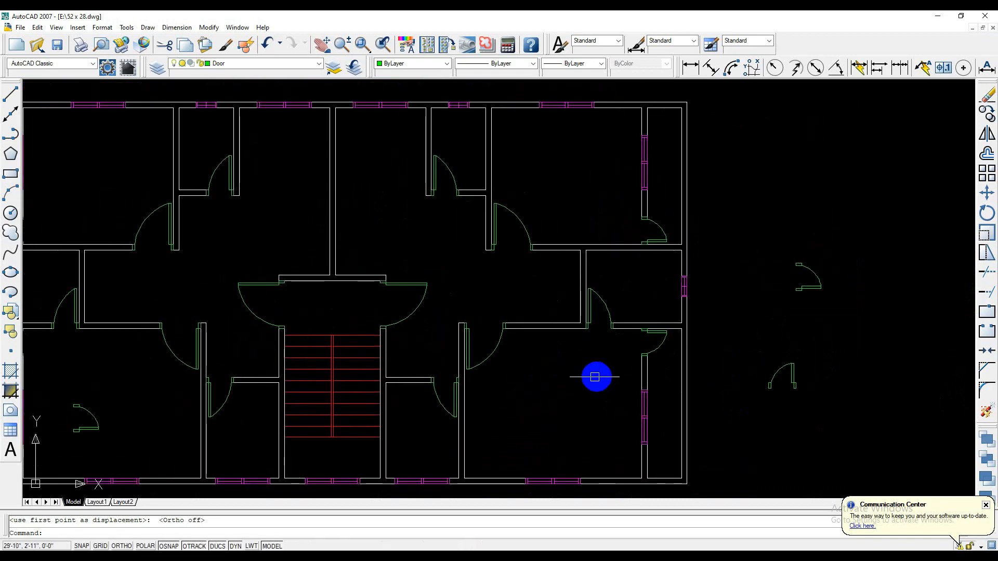